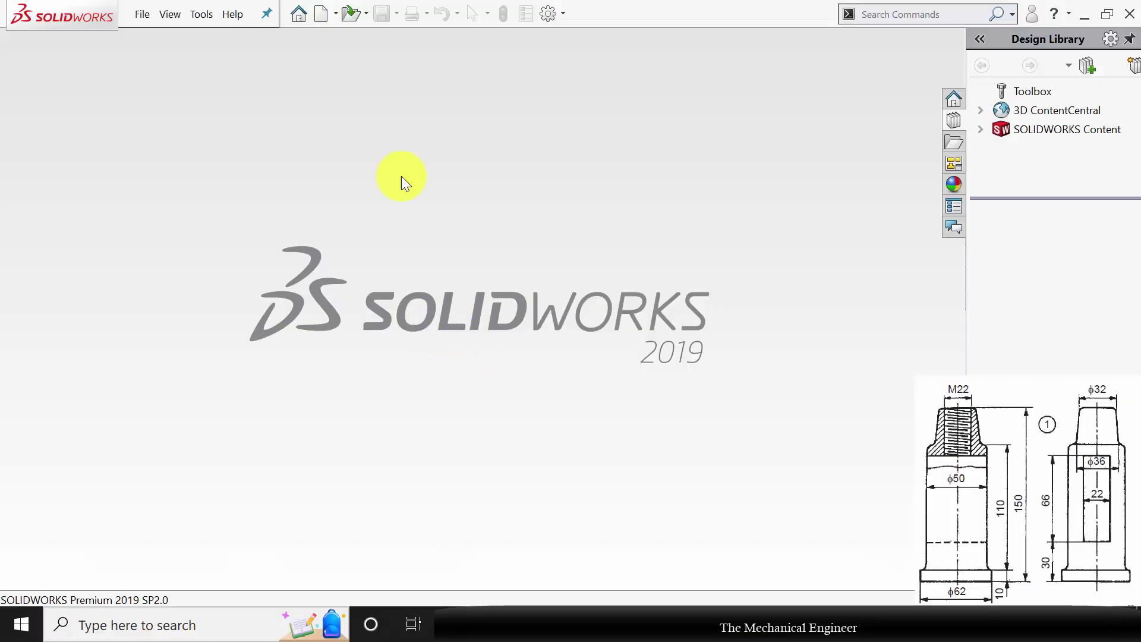
Step: Create a new part document
left_click(320, 12)
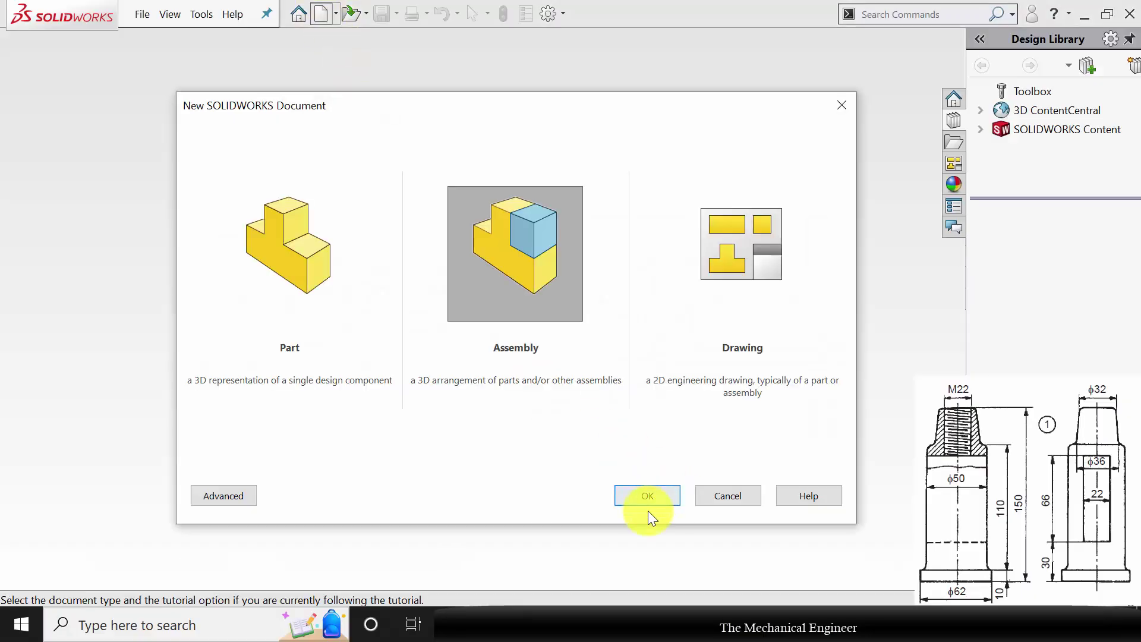
left_click(336, 252)
left_click(651, 498)
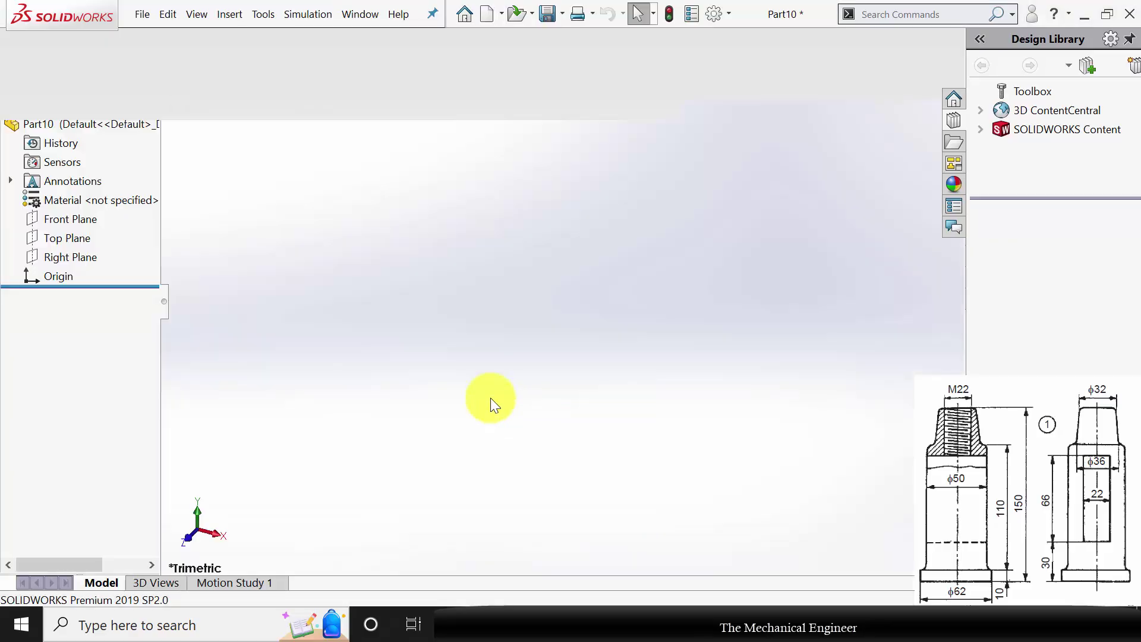
Step: Sketch a closed stepped half-profile about 52 mm tall on the Front Plane from the origin, with a base flange, straight body and tapered neck
left_click(69, 291)
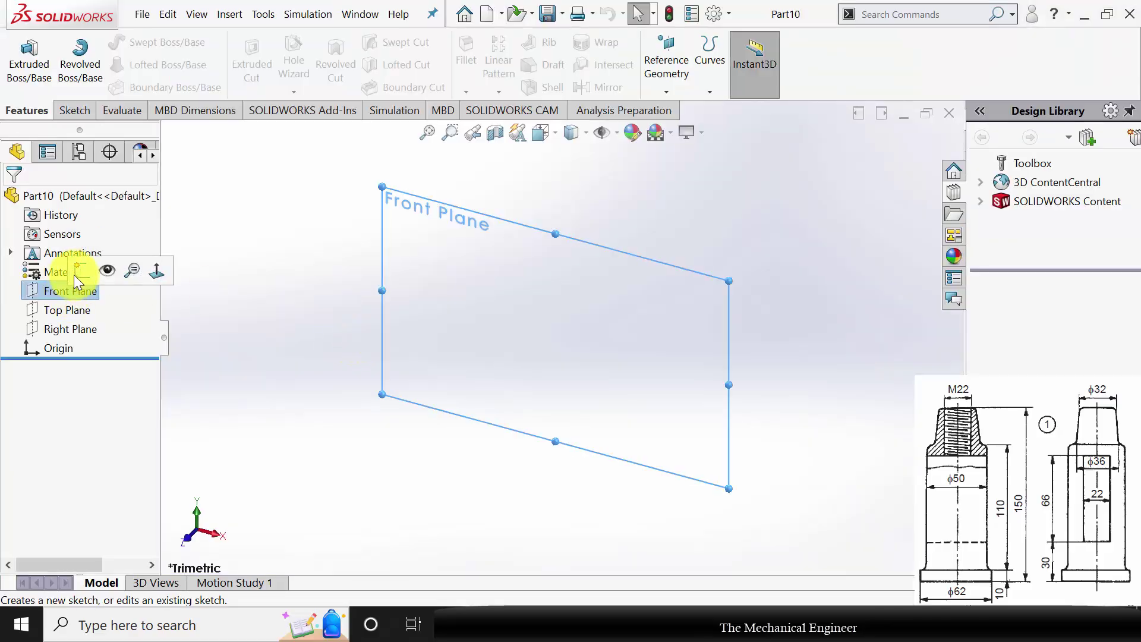
left_click(76, 269)
left_click(105, 51)
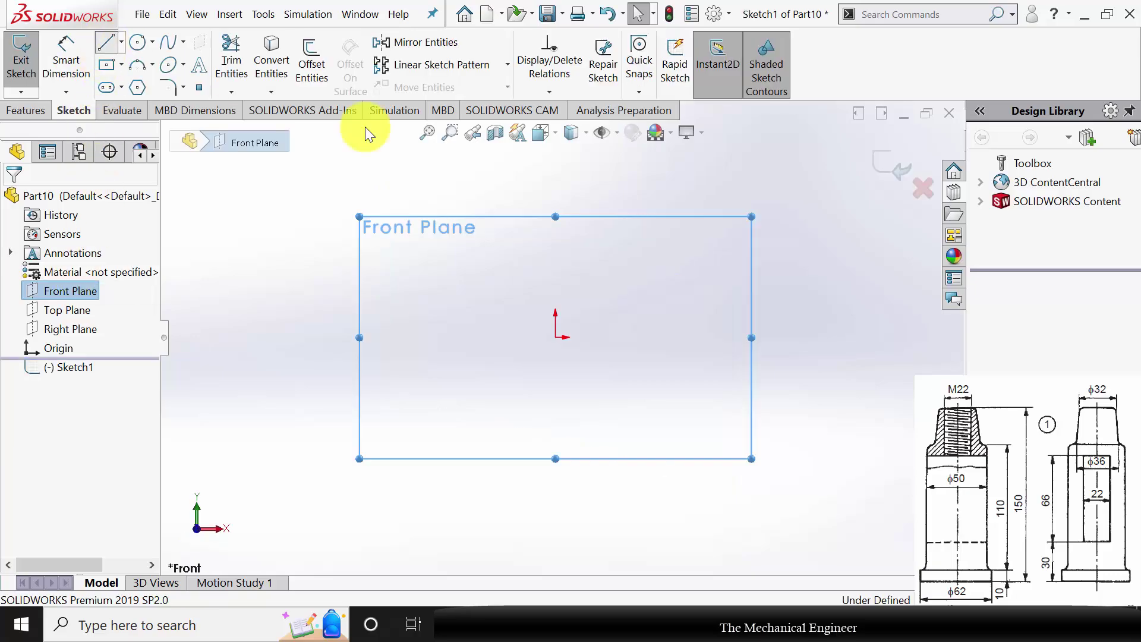
left_click(555, 338)
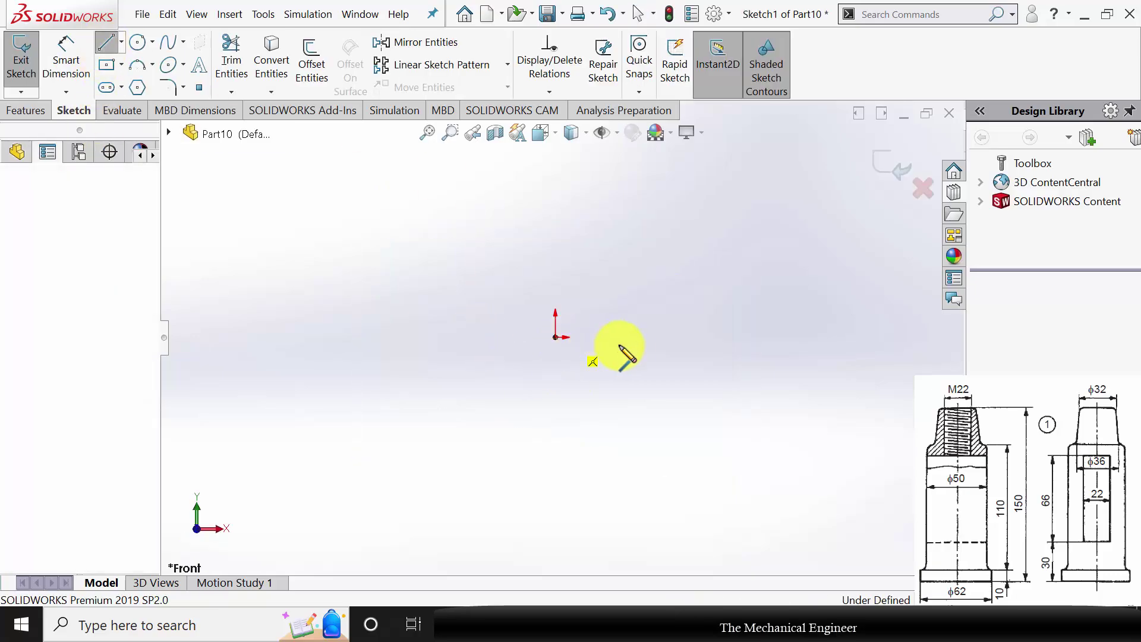
left_click(652, 338)
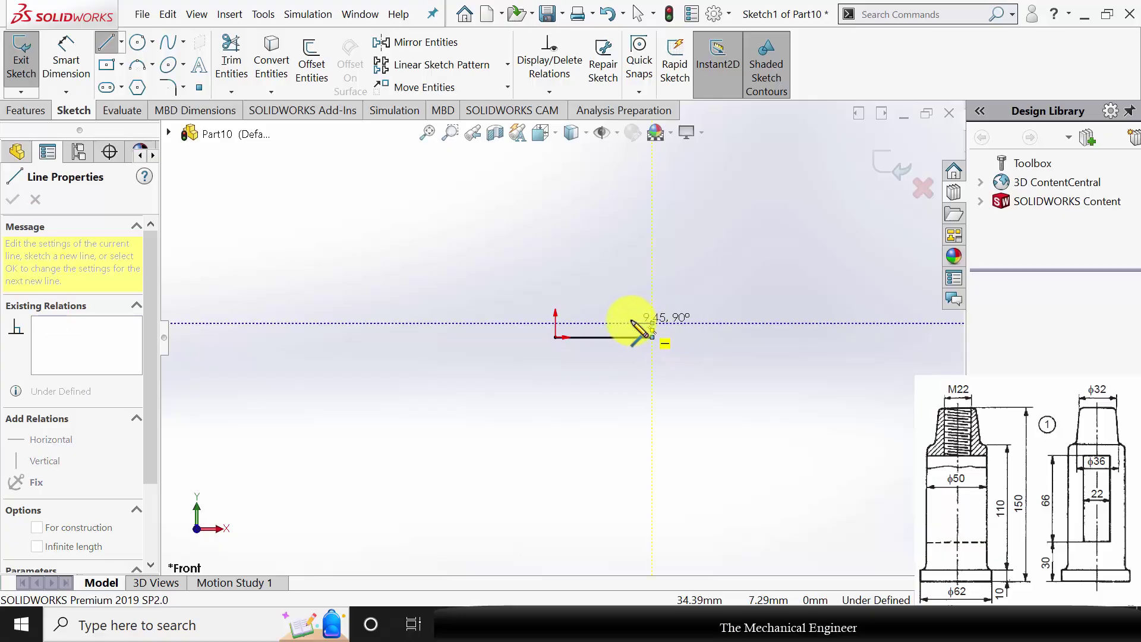
left_click(651, 322)
left_click(631, 322)
left_click(631, 235)
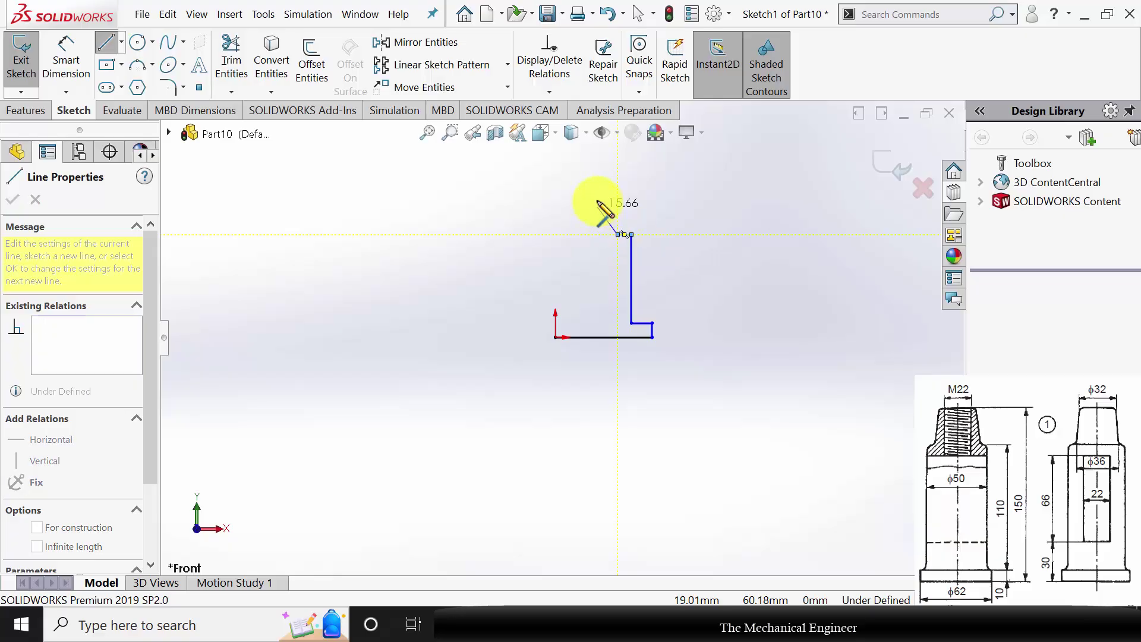
left_click(590, 176)
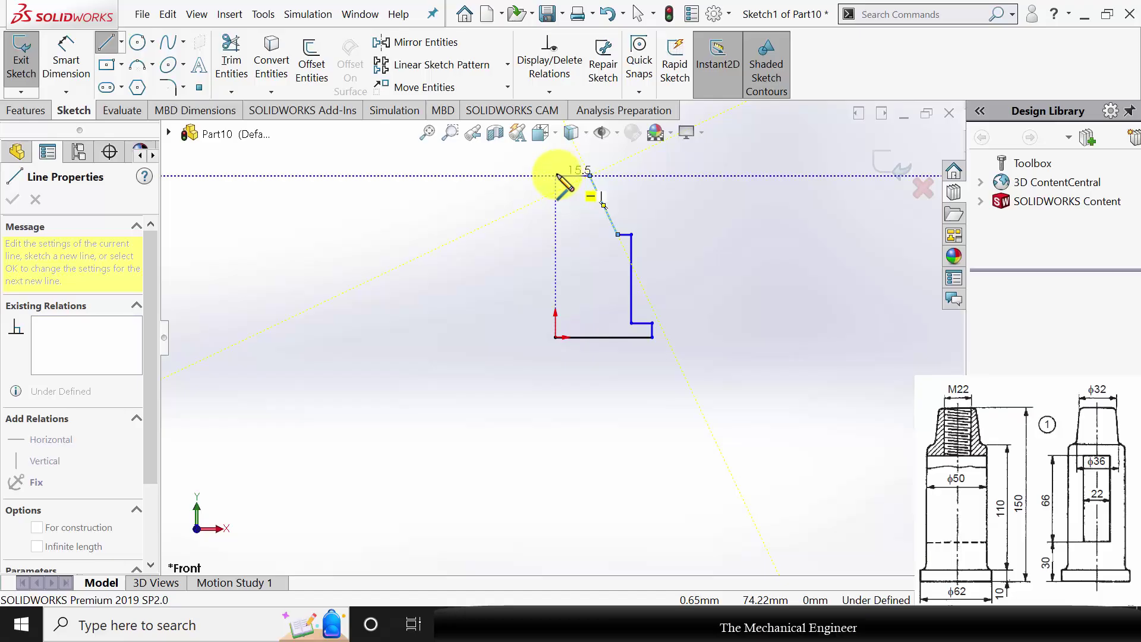
left_click(555, 176)
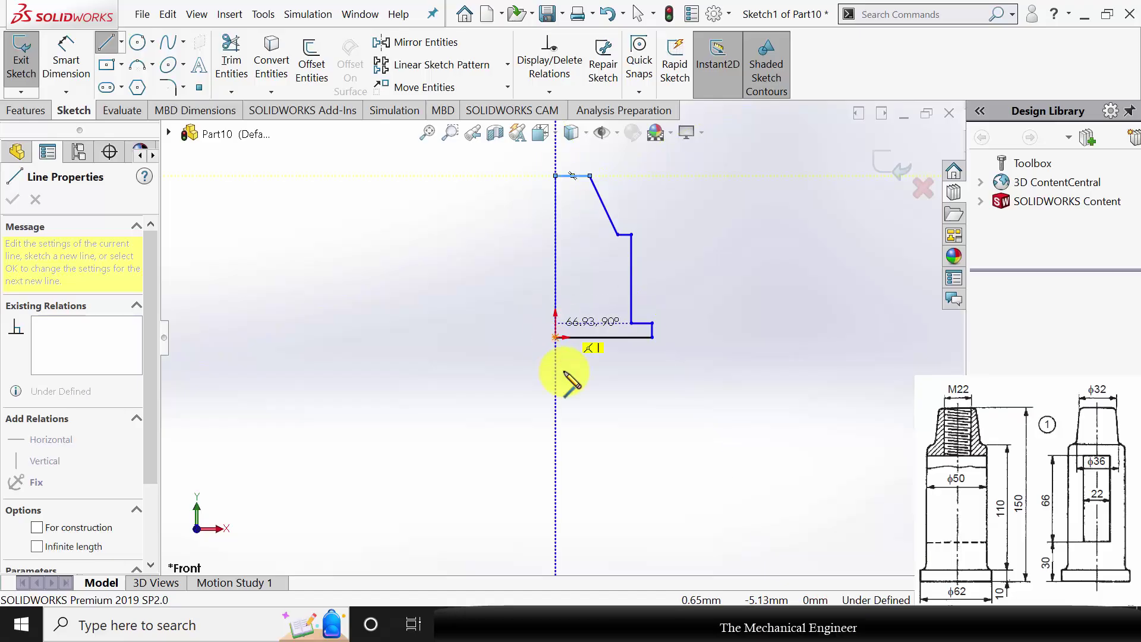
left_click(556, 337)
key("Escape")
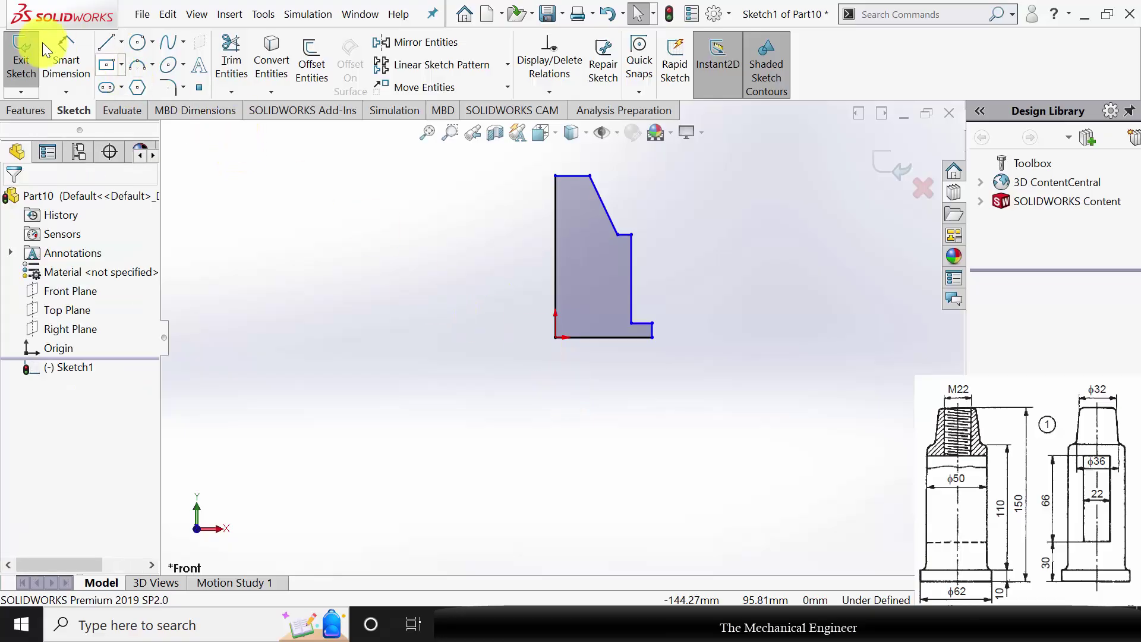
Step: Dimension the bottom edge of the profile at 31 mm
left_click(79, 58)
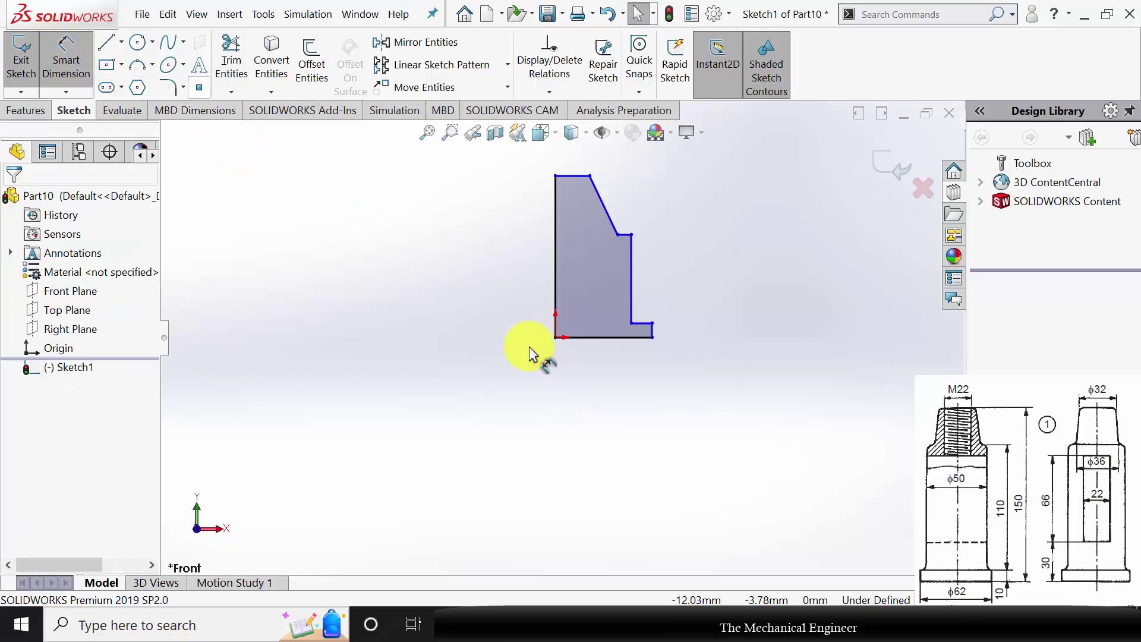
left_click(596, 344)
left_click(600, 404)
type("31")
key("Return")
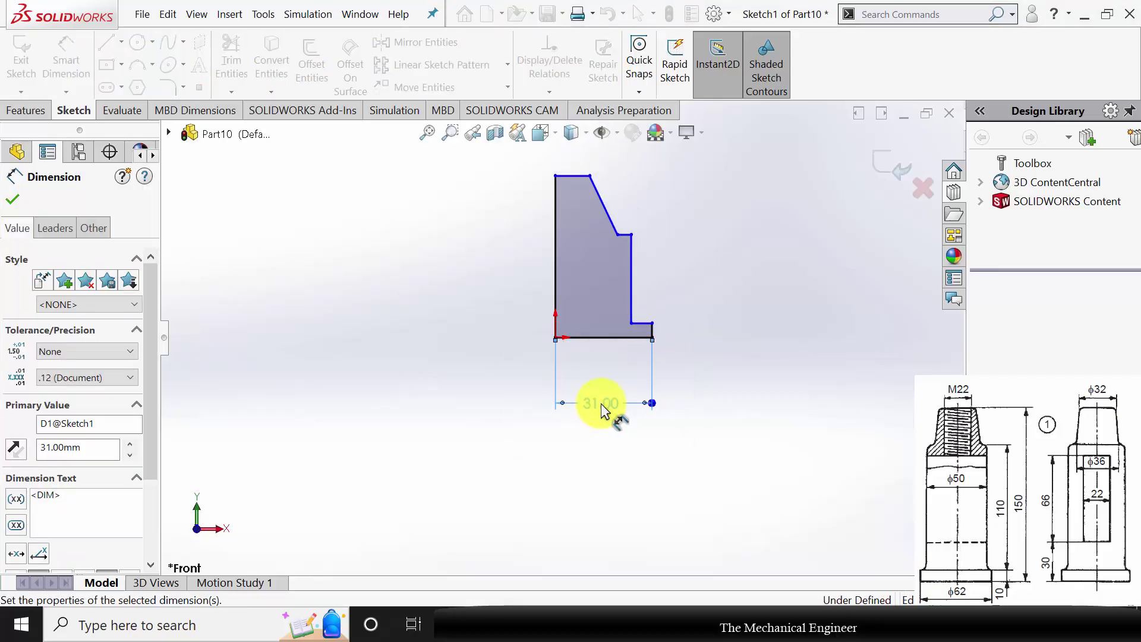
Step: Dimension the distance between the body's outer vertical edge and the centre edge at 25 mm
left_click(631, 276)
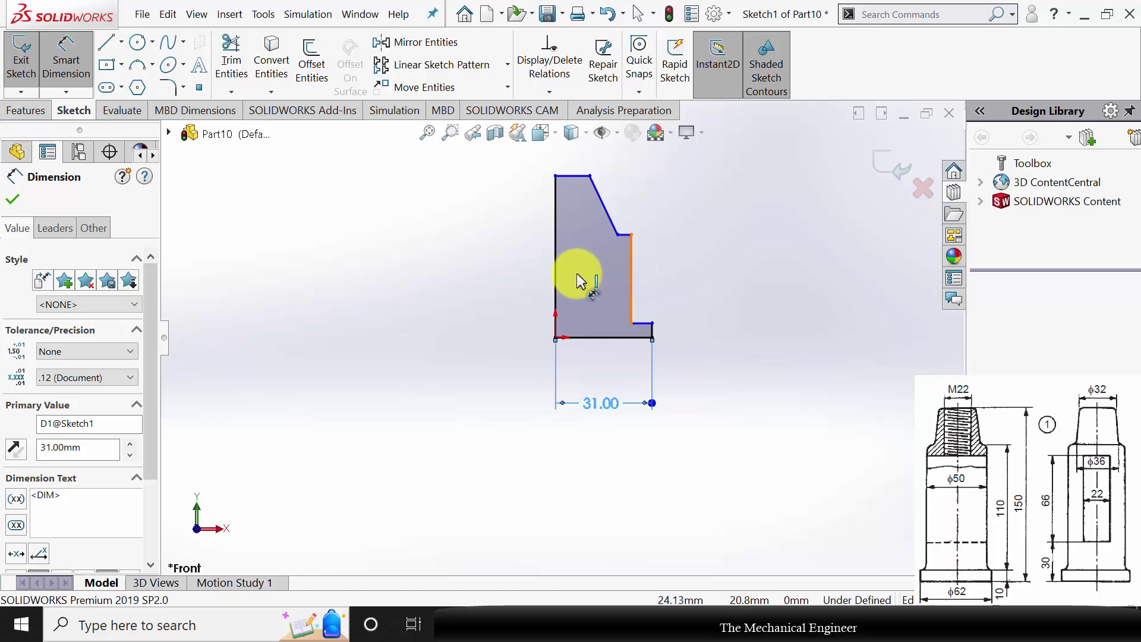
left_click(556, 279)
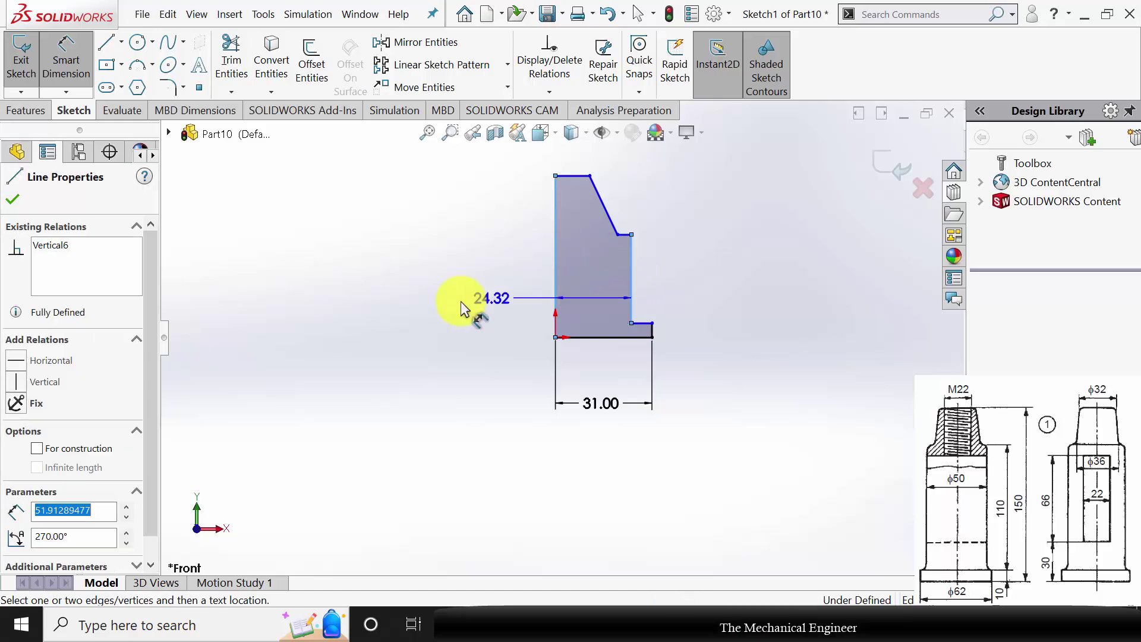
left_click(461, 301)
type("25")
key("Return")
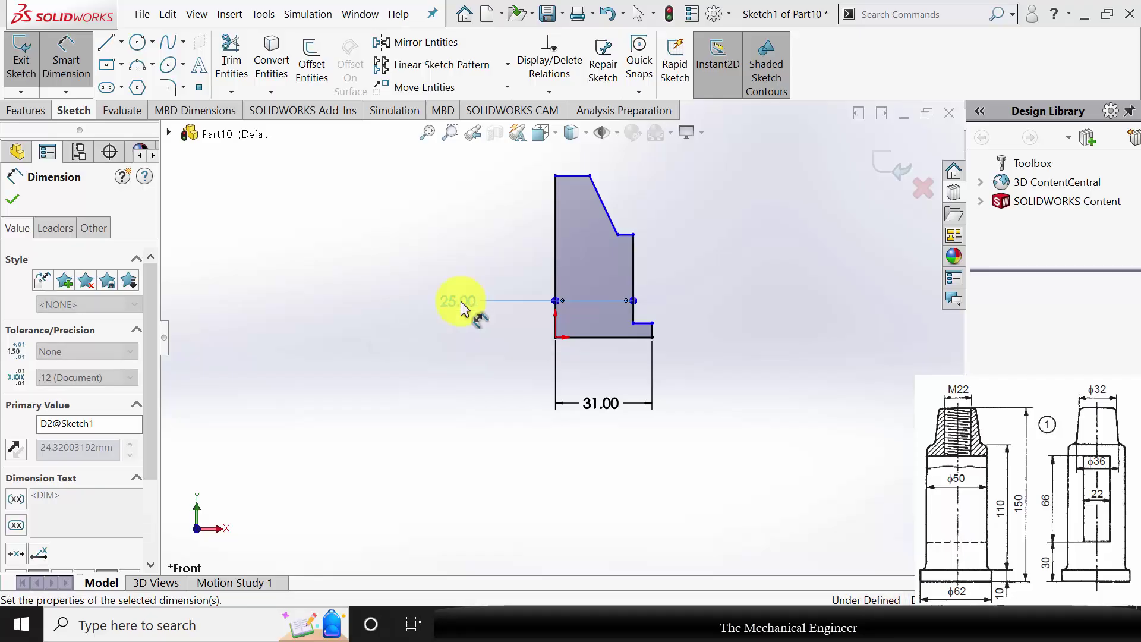
key("Escape")
Step: Dimension the tapered neck from the centre edge with a half-width of 36/2 mm at its base and 32/2 mm at its top
scroll(591, 155, "down", 3)
left_click(537, 276)
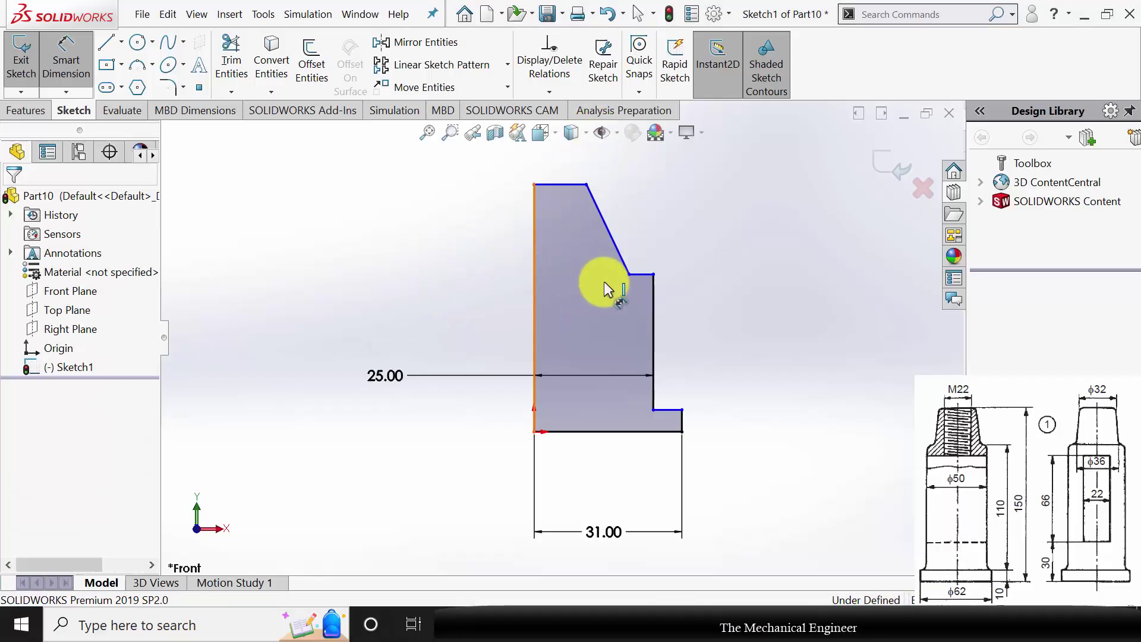
left_click(628, 275)
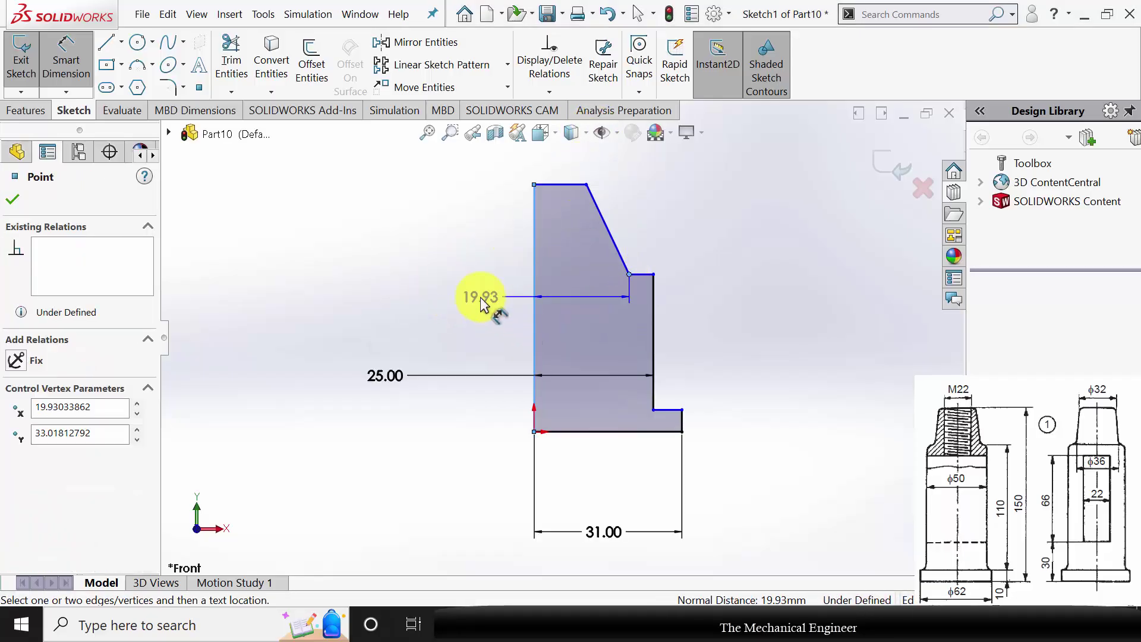
left_click(480, 297)
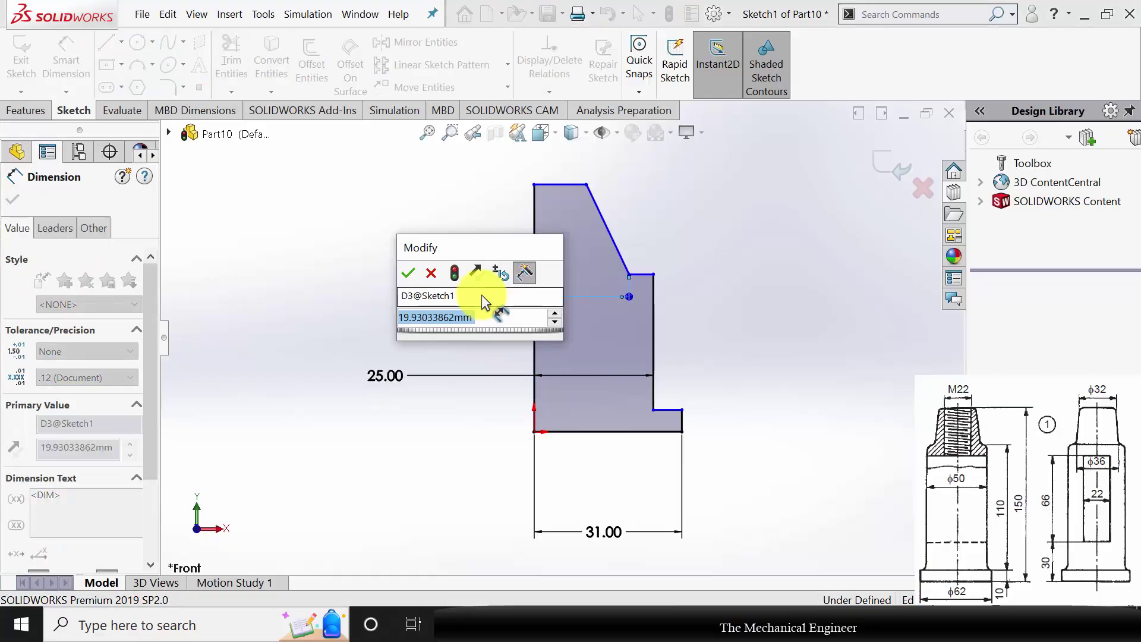
type("36/2")
key("Return")
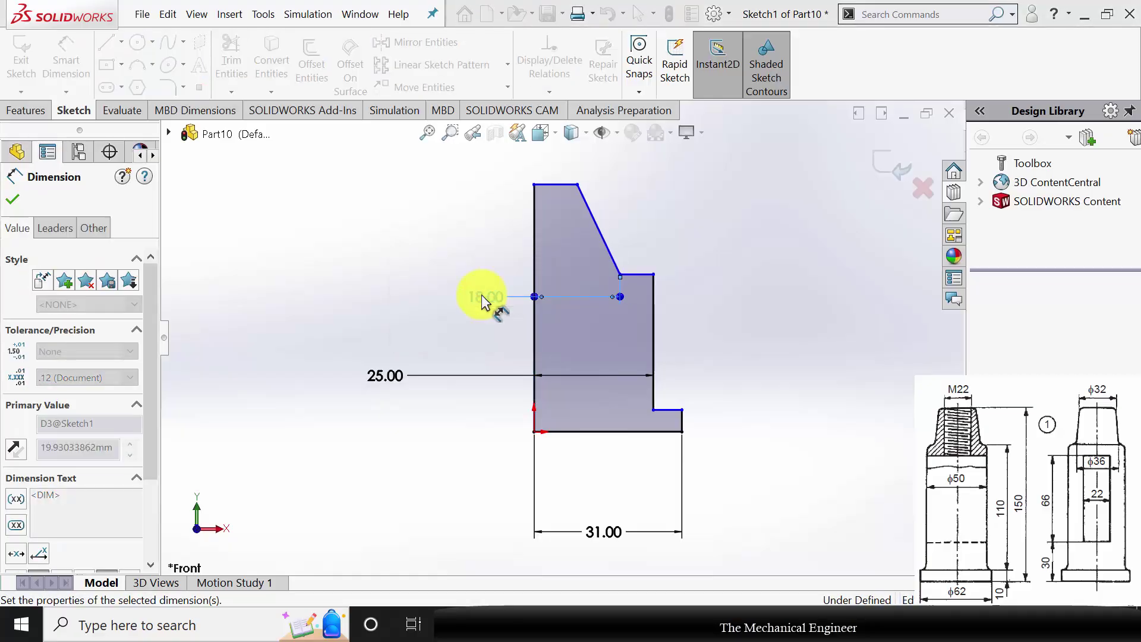
left_click(557, 189)
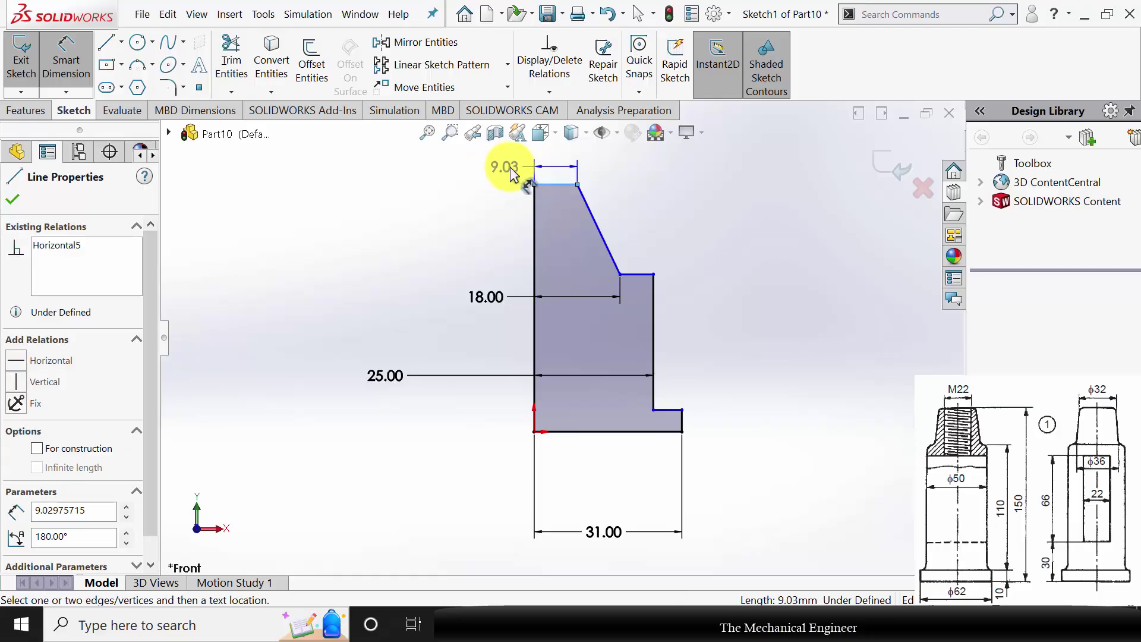
left_click(510, 168)
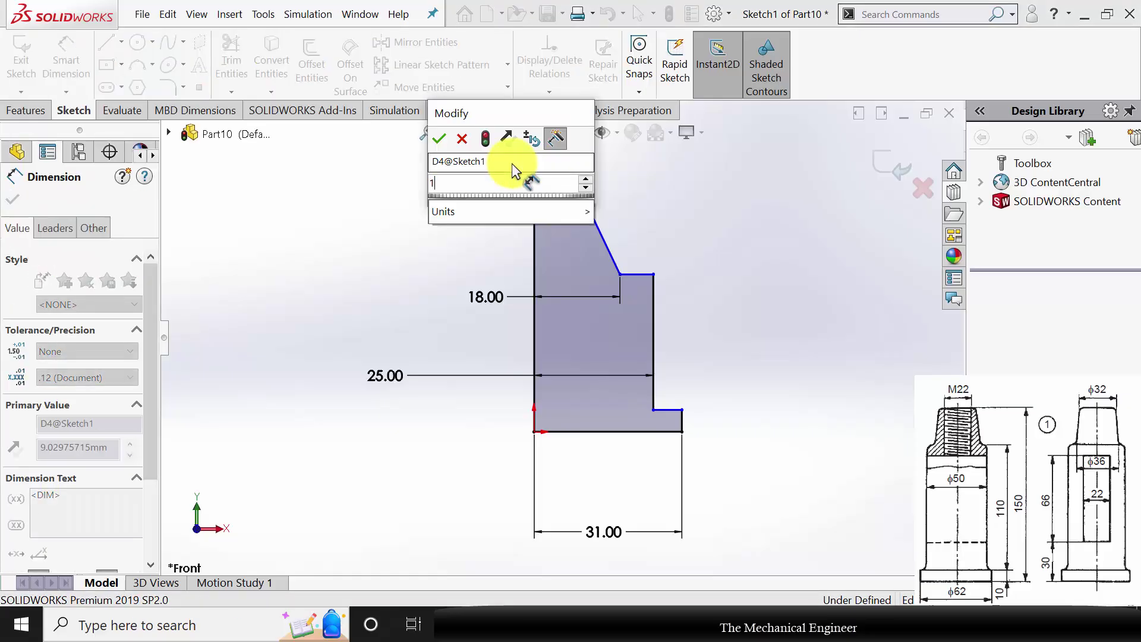
type("32/2")
key("Return")
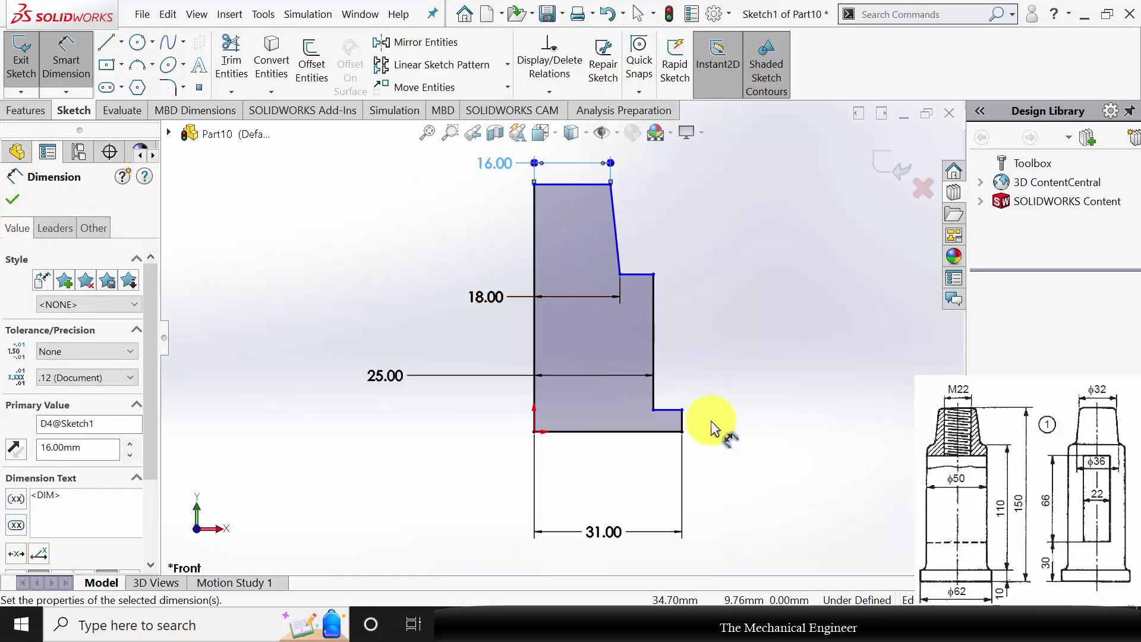
Step: Dimension the base flange's thickness at 10 mm
left_click(682, 420)
left_click(723, 425)
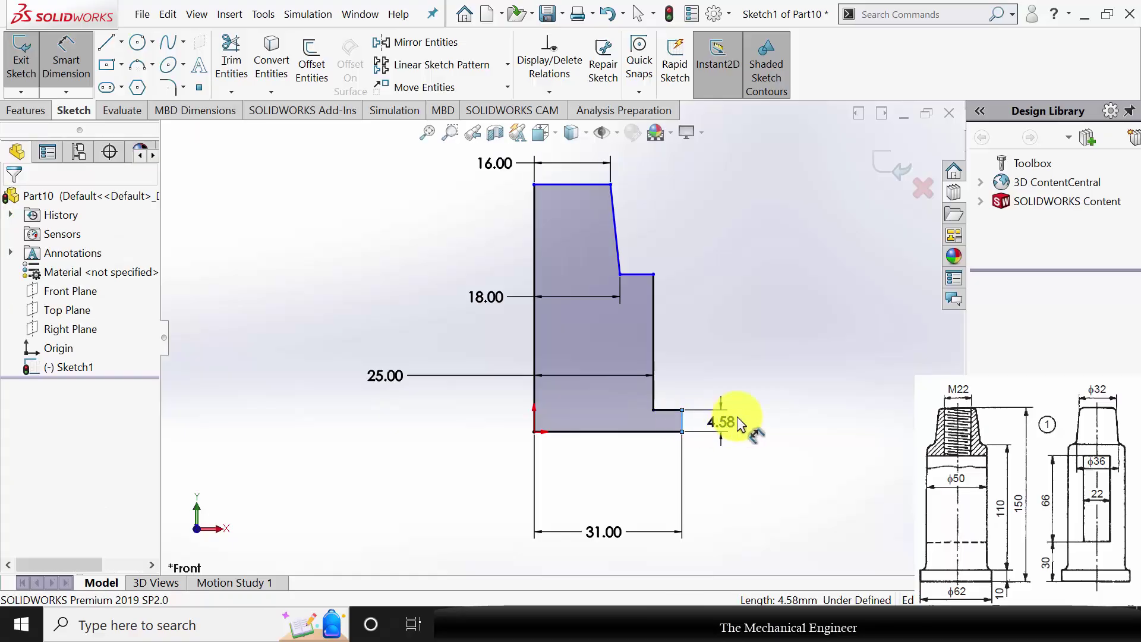
type("10")
key("Return")
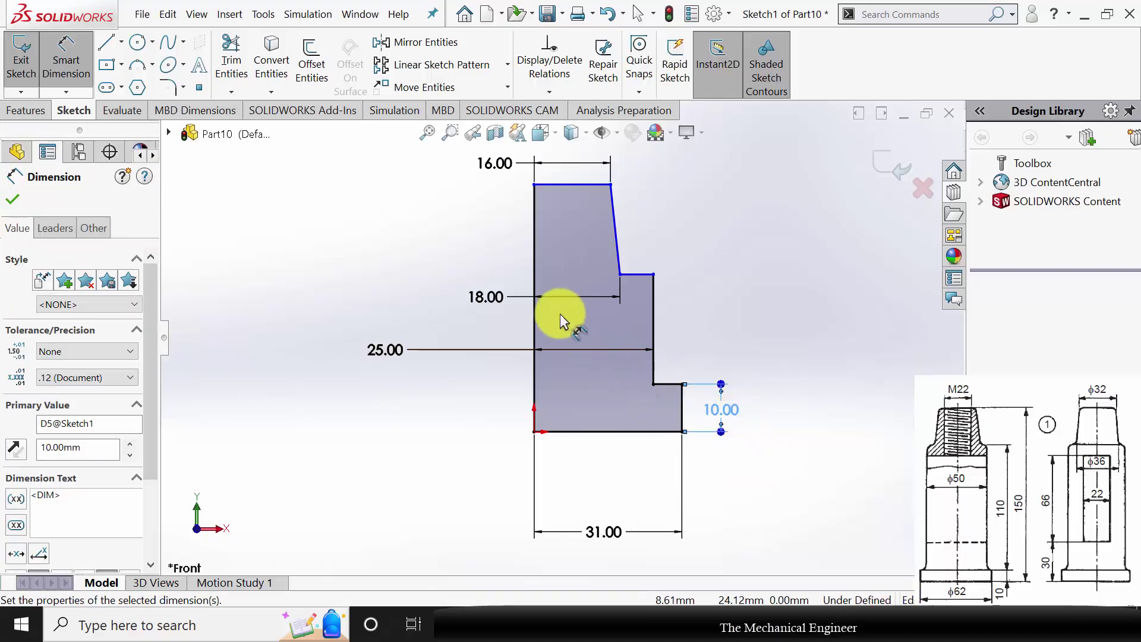
Step: Dimension the profile's overall height at 150 mm and the body's outer vertical edge at 110 mm
left_click(531, 323)
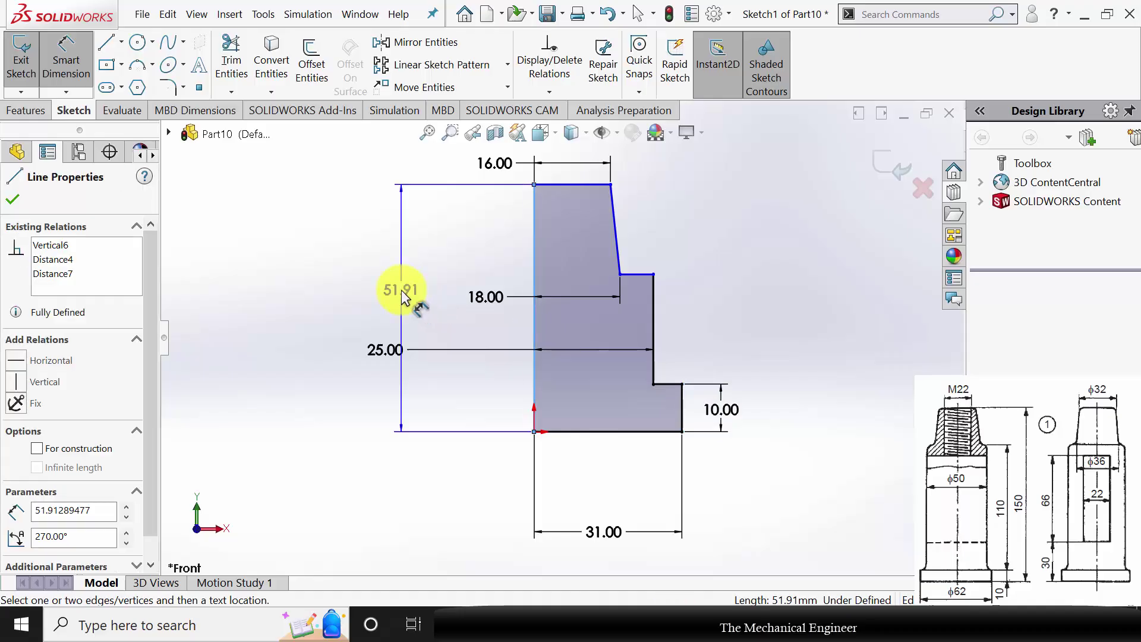
left_click(401, 290)
type("150")
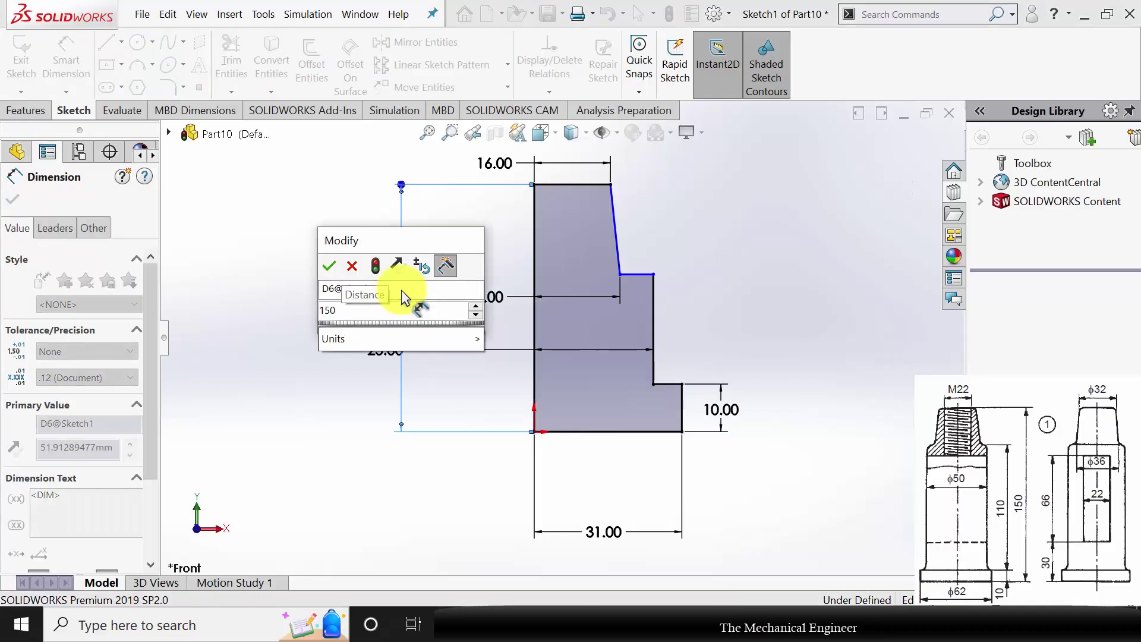
key("Return")
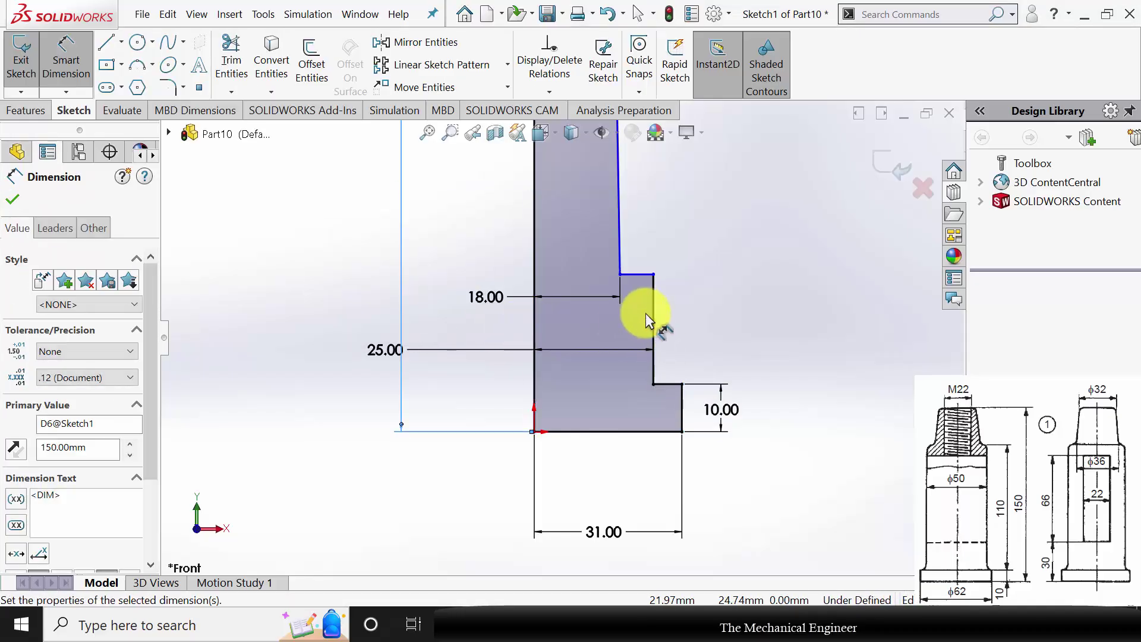
left_click(657, 312)
left_click(689, 306)
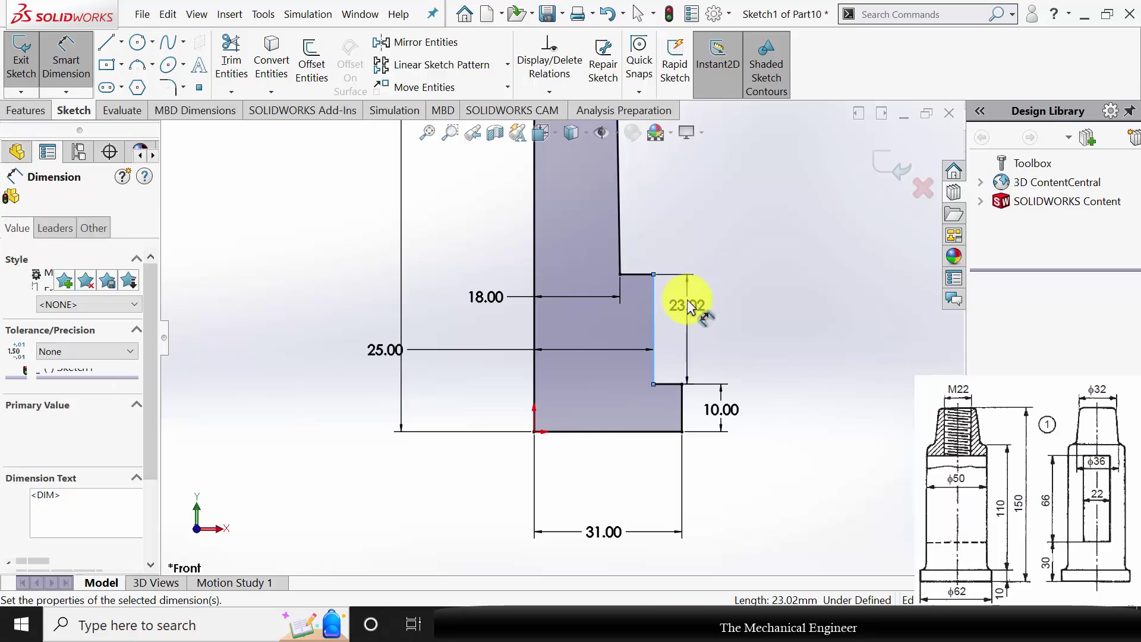
type("110")
key("Return")
key("f")
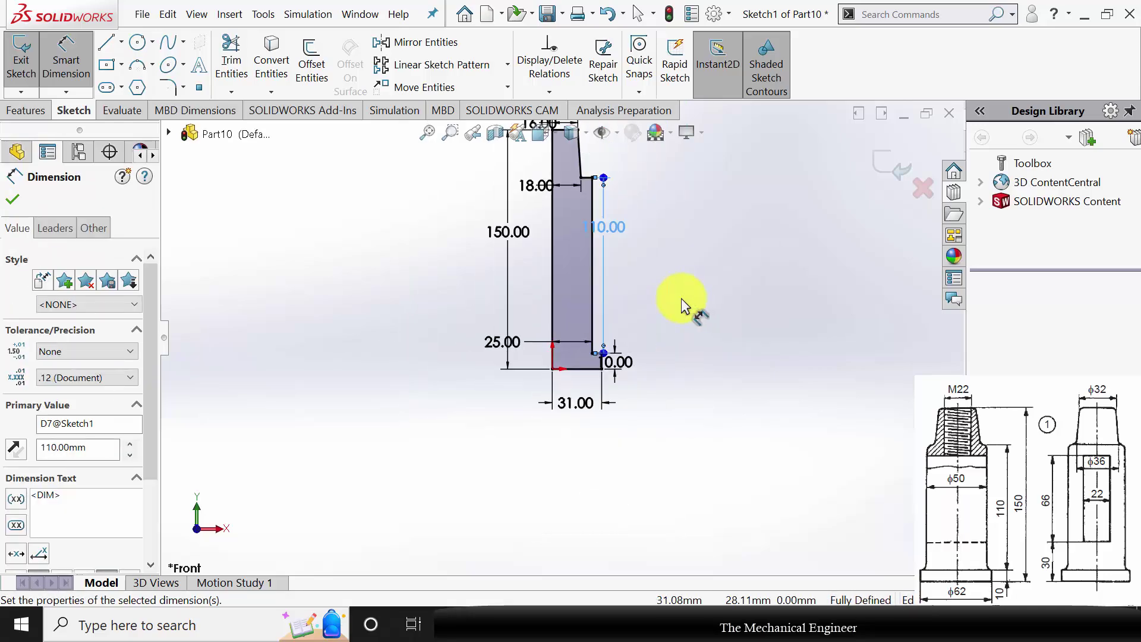
Step: Revolve the profile 360 degrees about its vertical centre edge into a solid body
left_click(34, 119)
left_click(82, 72)
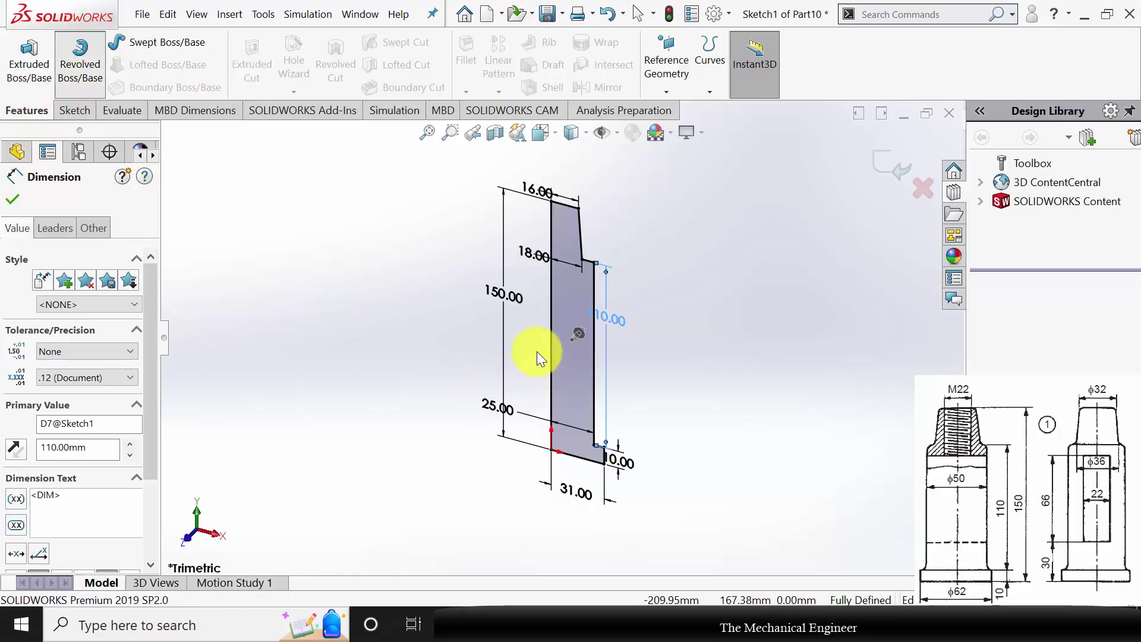
left_click(551, 329)
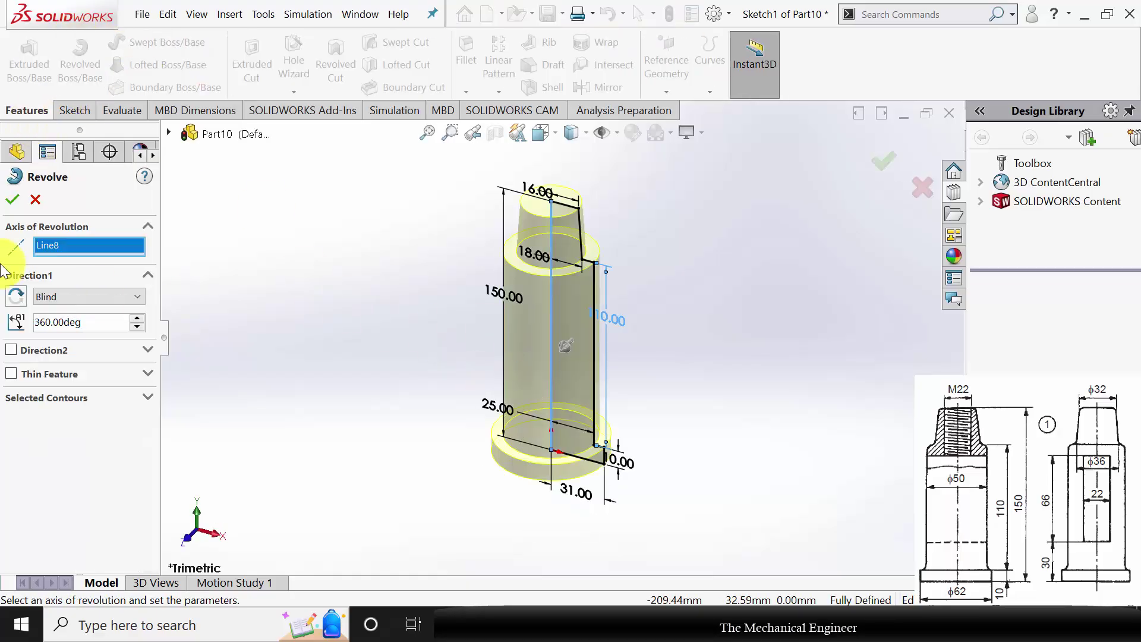
left_click(12, 200)
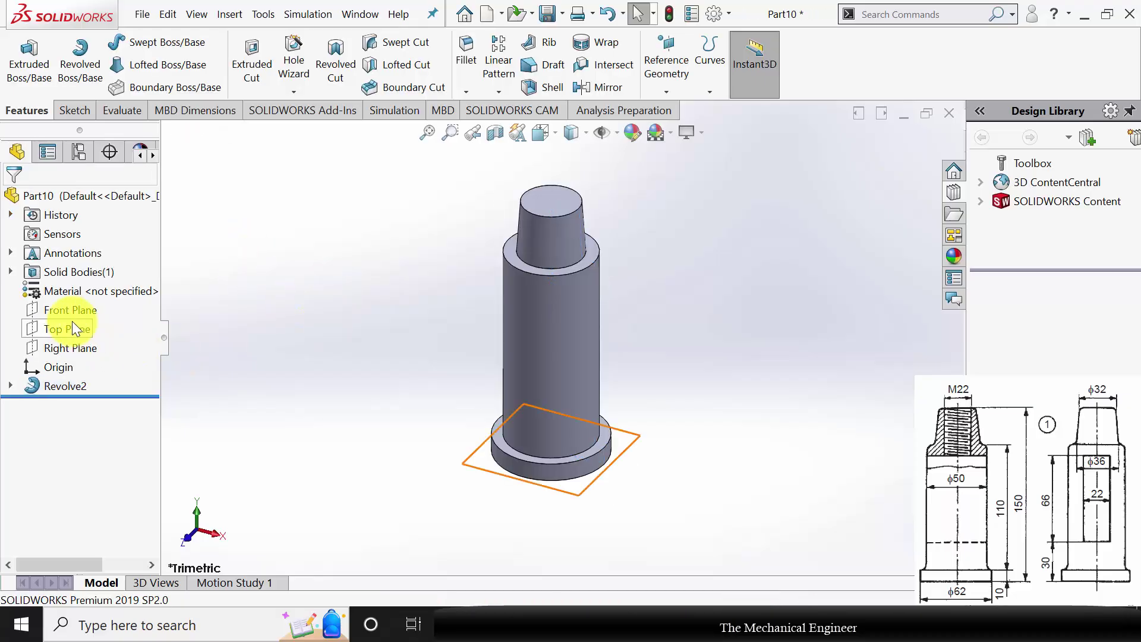
Step: Sketch a centre rectangle about 19 by 46 mm on the Front Plane, midway up the cylindrical body above the origin
left_click(72, 313)
left_click(88, 295)
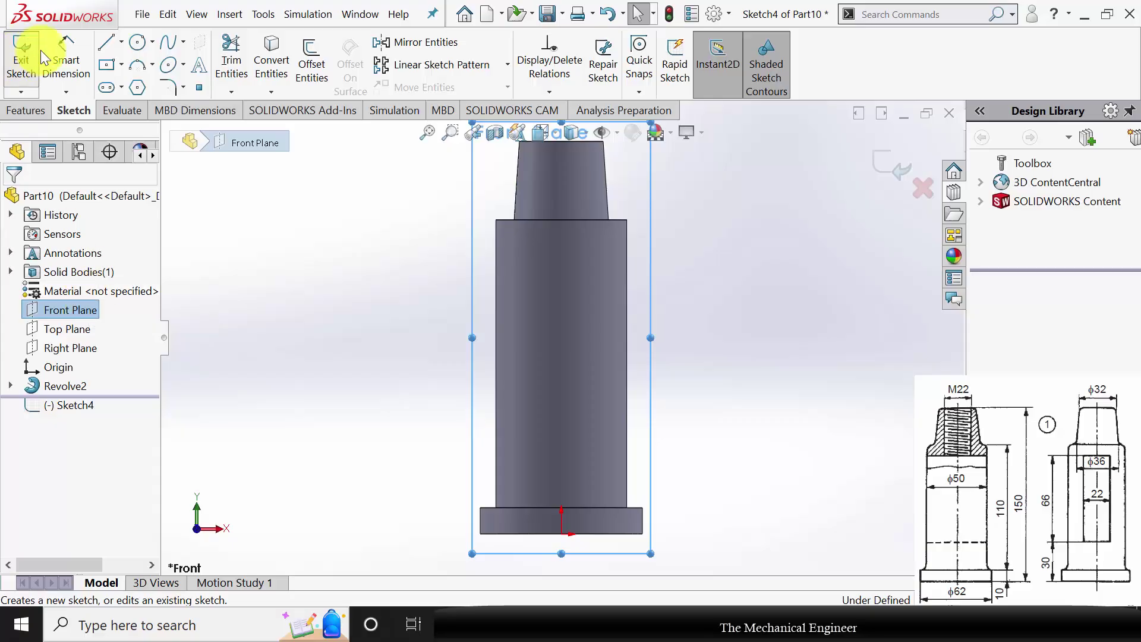
left_click(107, 65)
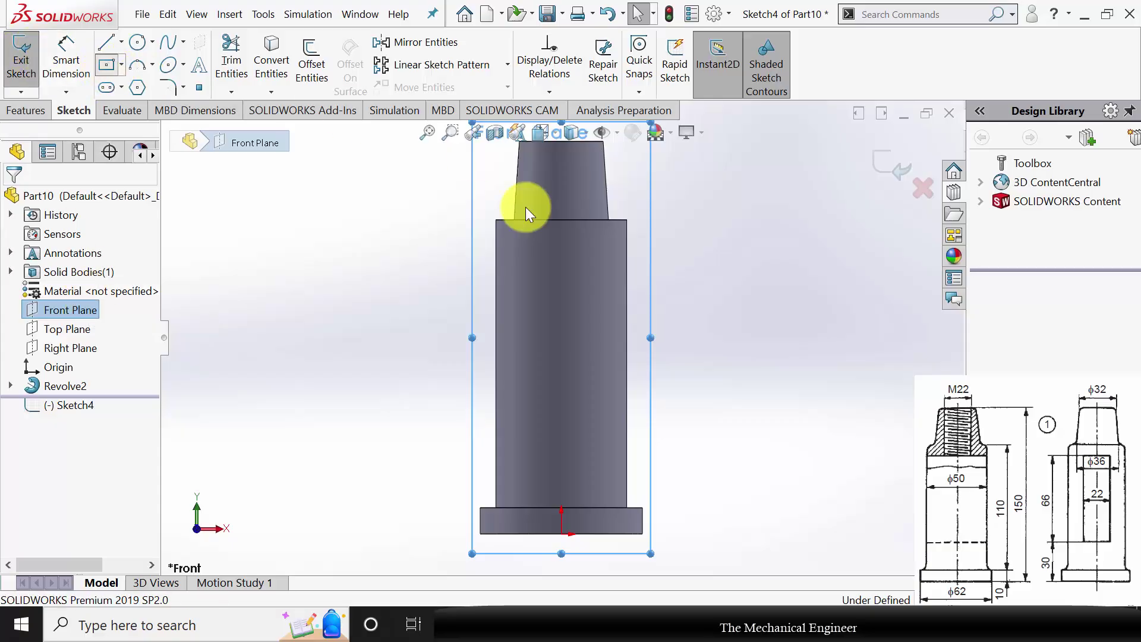
left_click(561, 360)
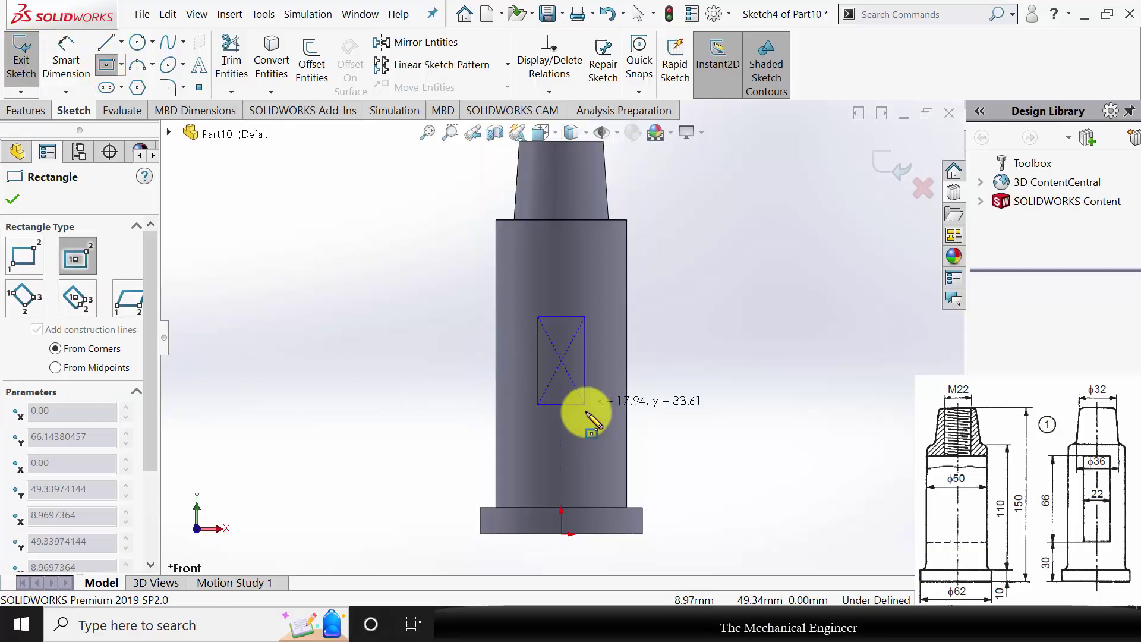
left_click(586, 420)
left_click(11, 200)
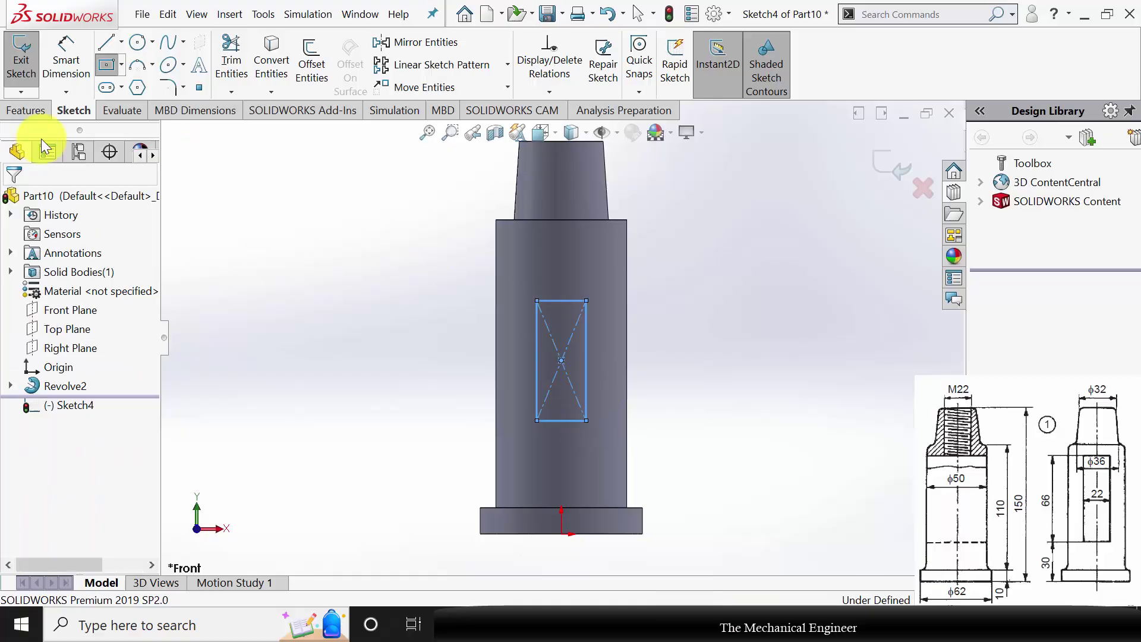
Step: Dimension the slot rectangle with a width of 22 mm and a height of 66 mm
left_click(66, 61)
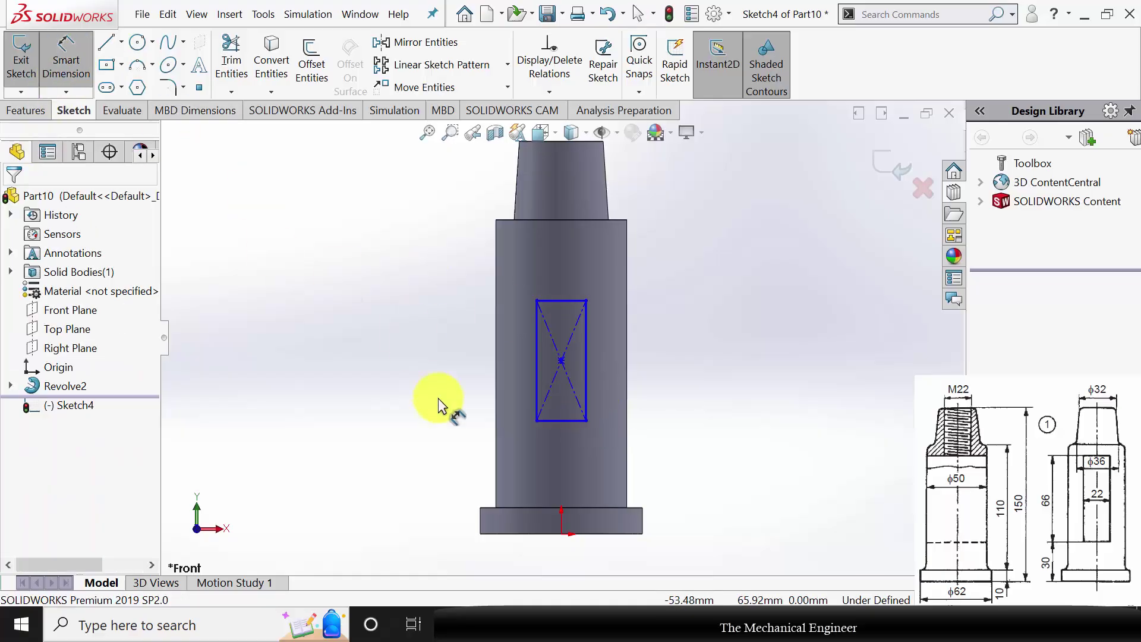
left_click(554, 421)
left_click(569, 456)
type("22")
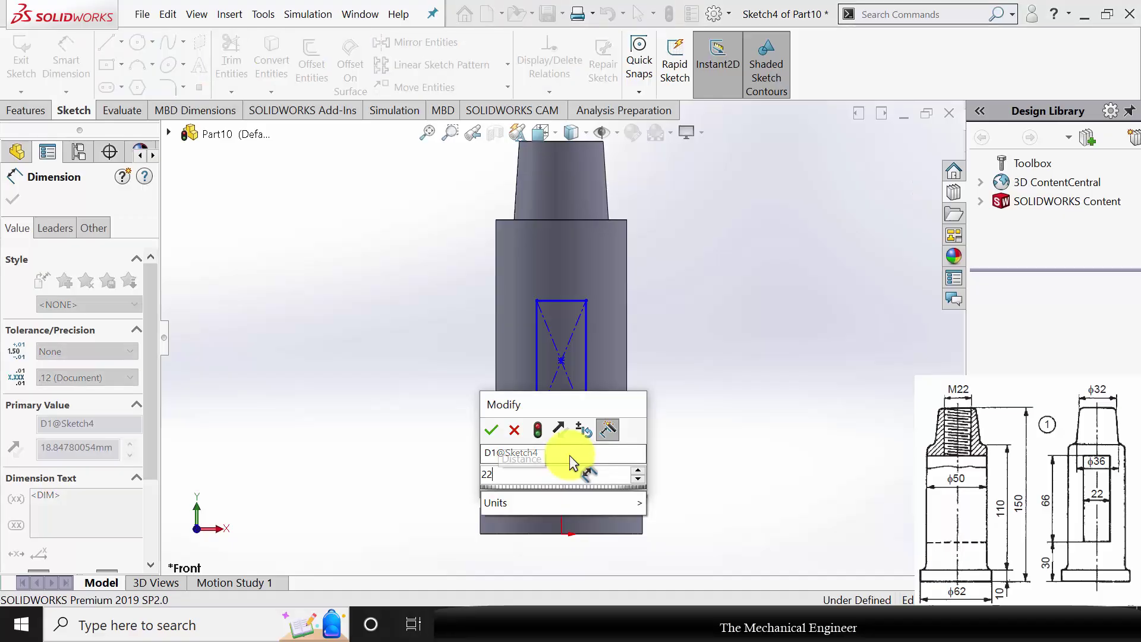
key("Return")
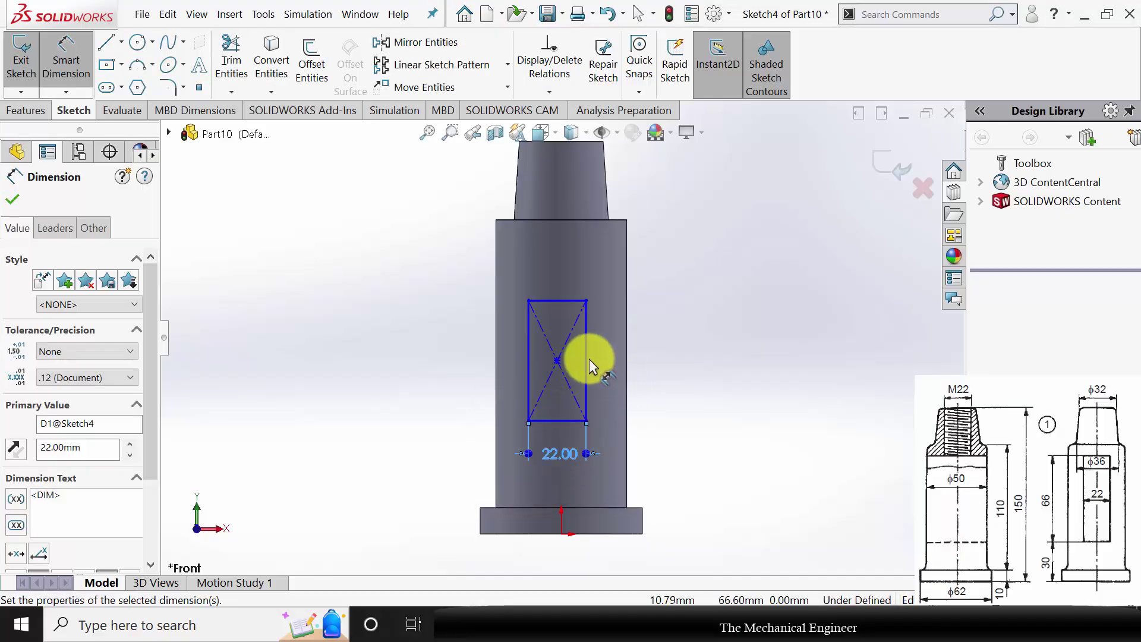
left_click(587, 357)
left_click(668, 375)
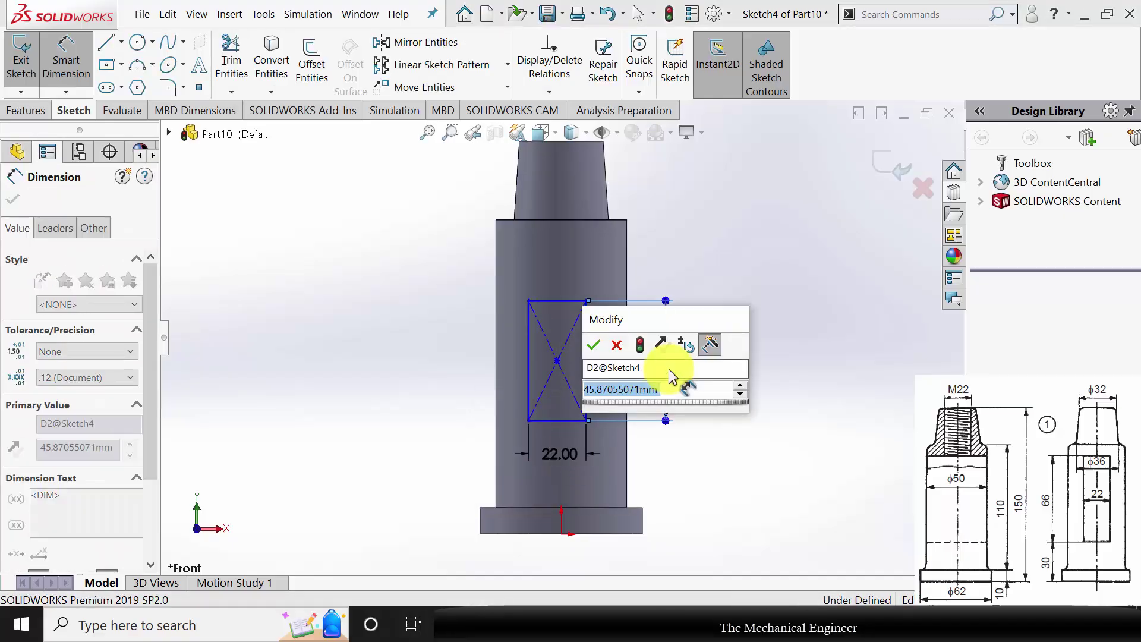
type("66")
key("Return")
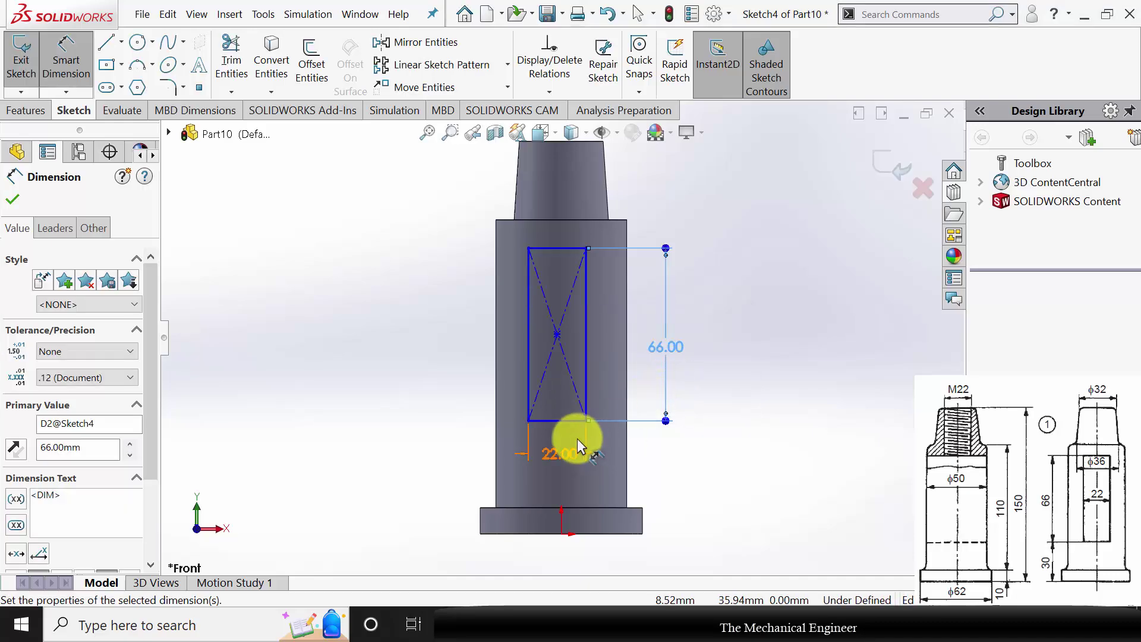
Step: Dimension the rectangle's lower edge at 30 mm above the bottom of the base flange
left_click(565, 421)
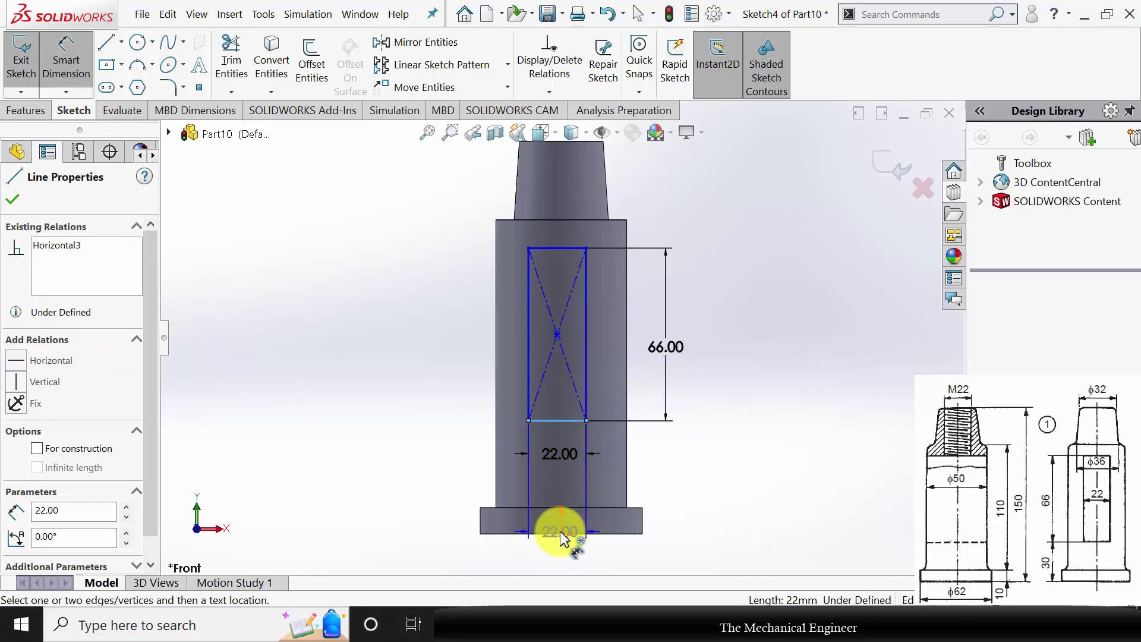
left_click(652, 510)
left_click(668, 489)
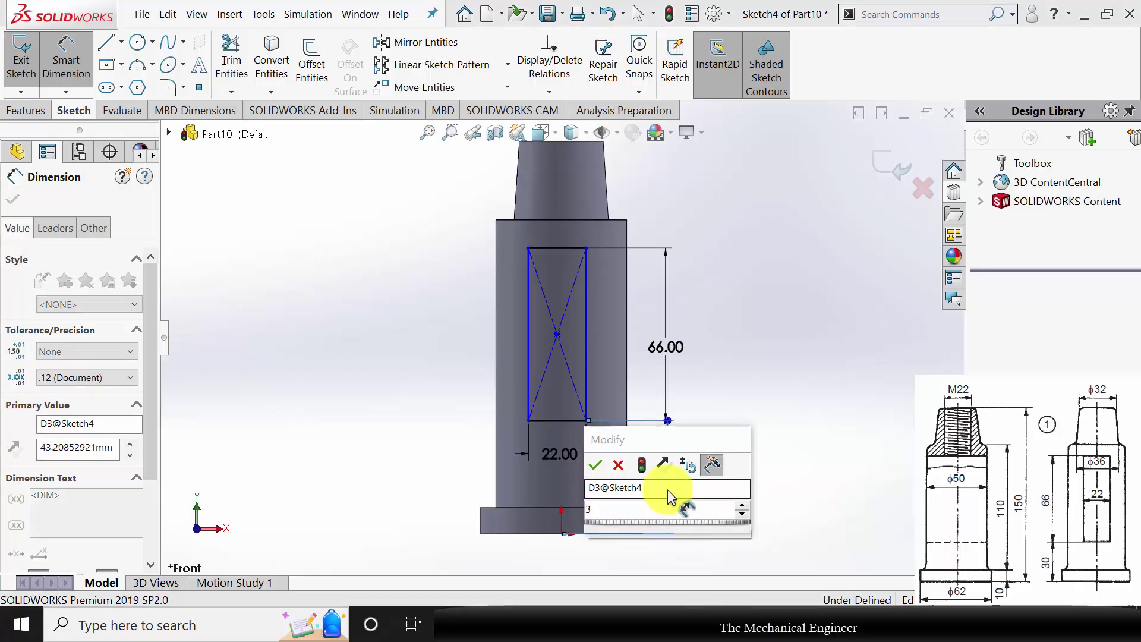
type("30")
key("Return")
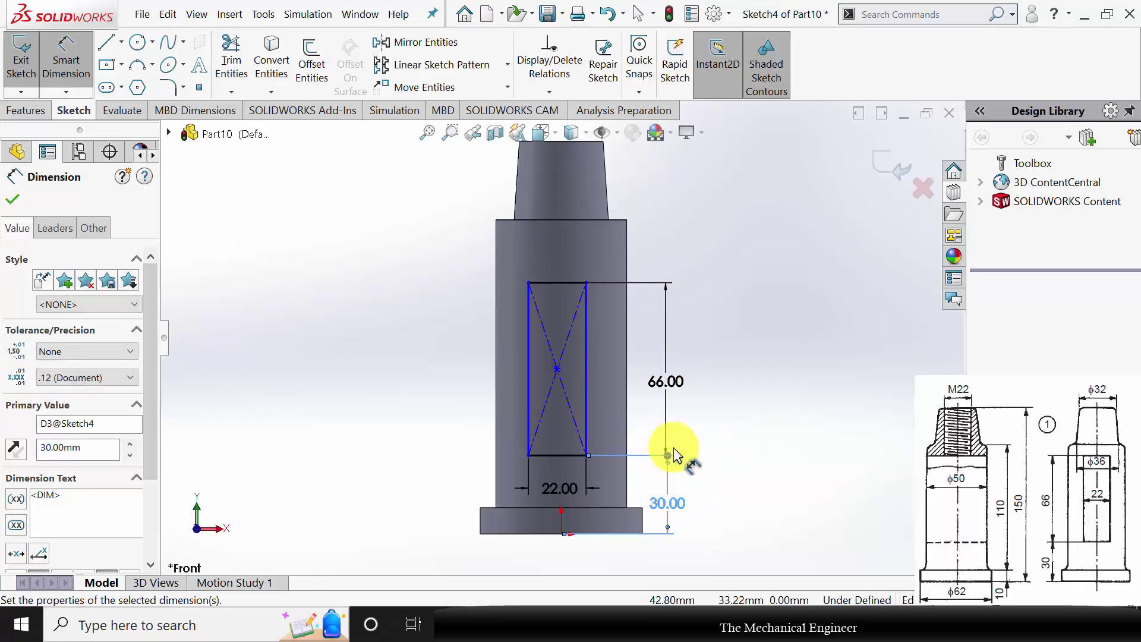
key("Escape")
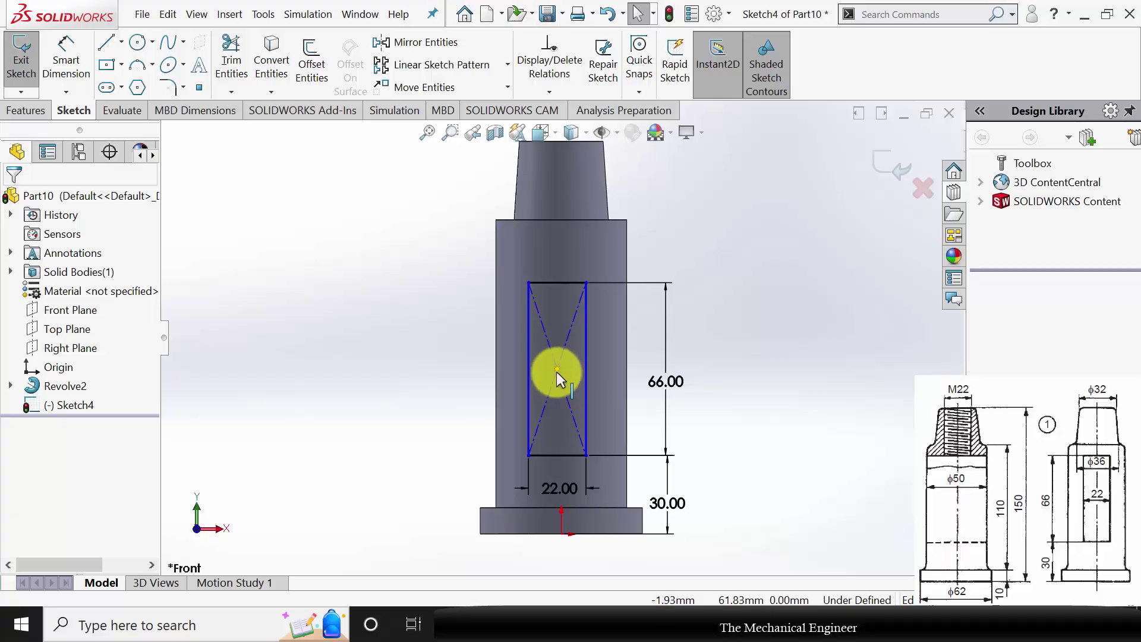
Step: Add a Vertical relation between the rectangle's centre point and the origin
left_click(557, 371)
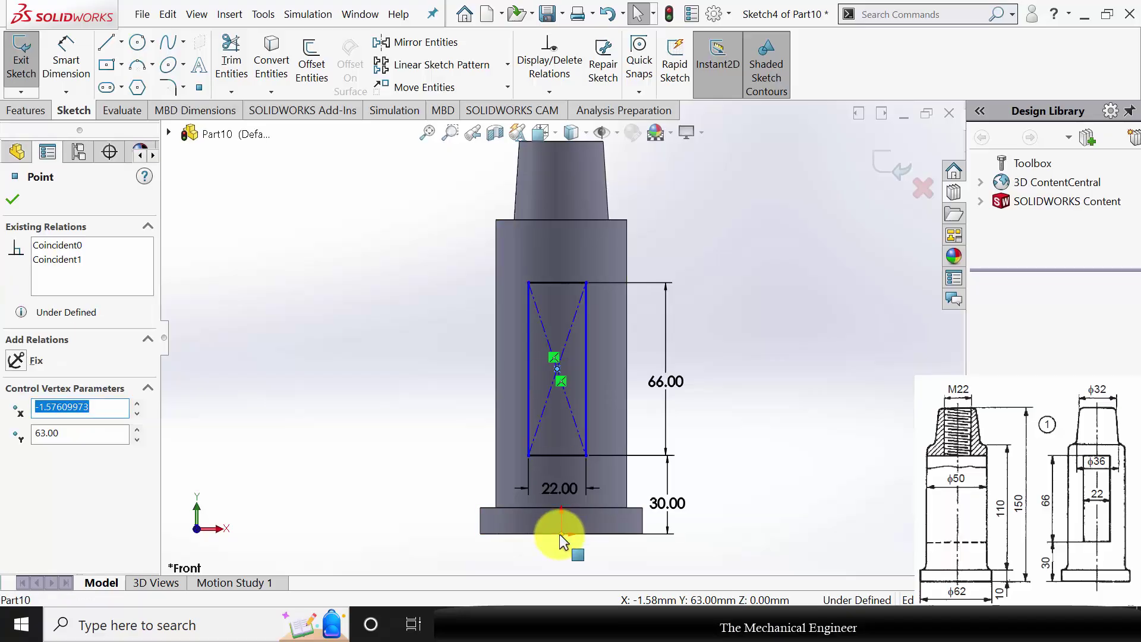
left_click(560, 533, "ctrl")
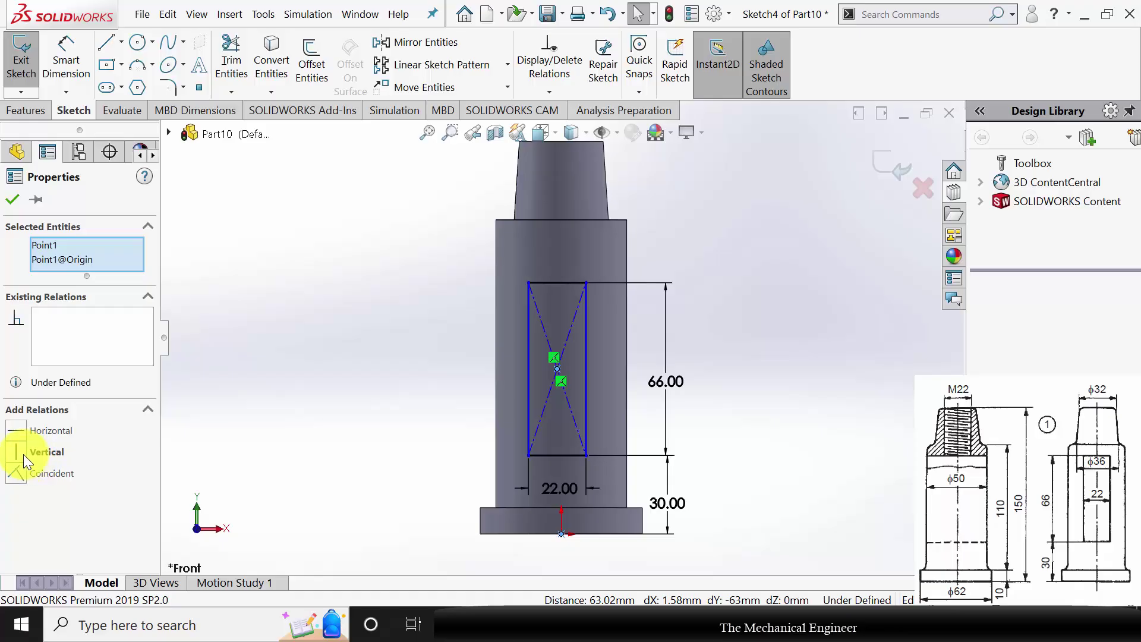
left_click(23, 453)
left_click(13, 200)
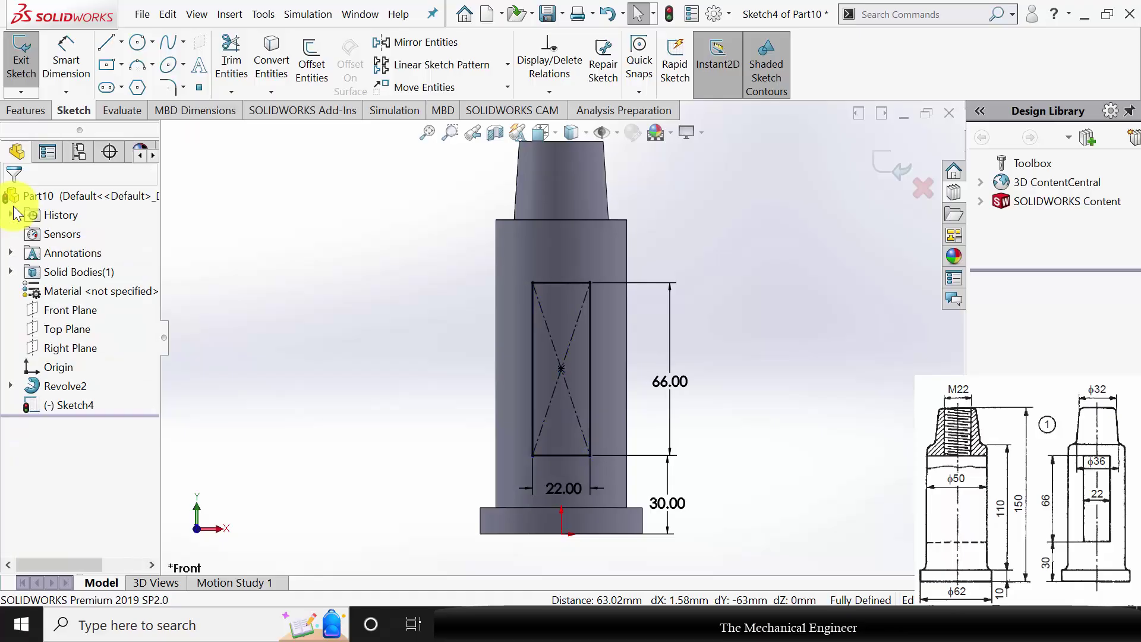
Step: Cut-extrude the rectangle through the body with the Through All - Both end condition
left_click(18, 113)
left_click(268, 71)
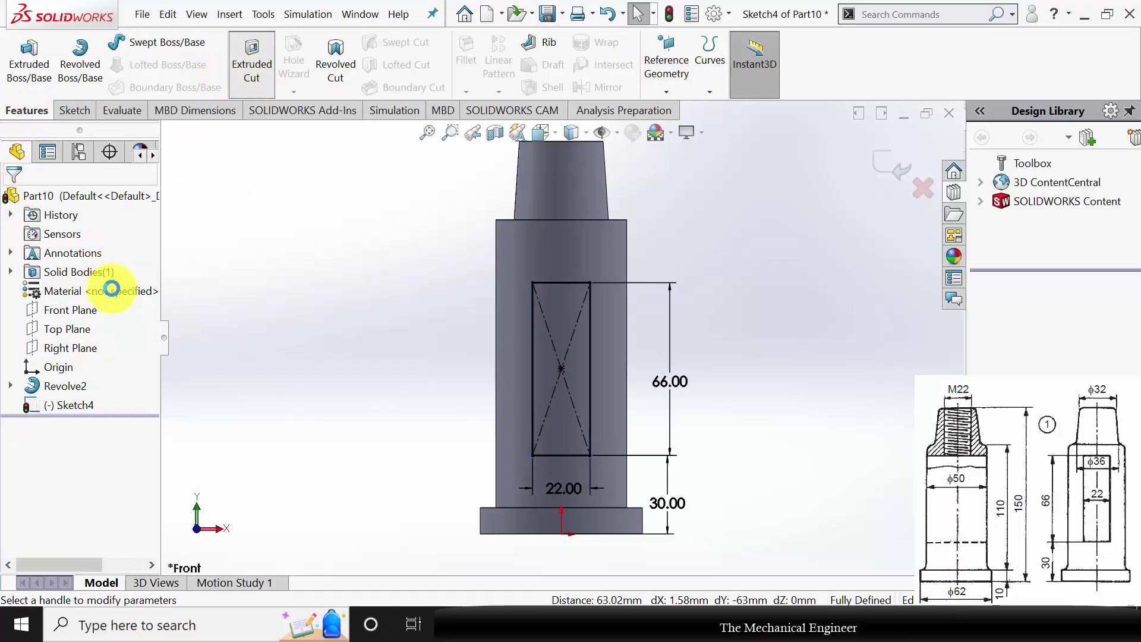
left_click(78, 292)
left_click(85, 335)
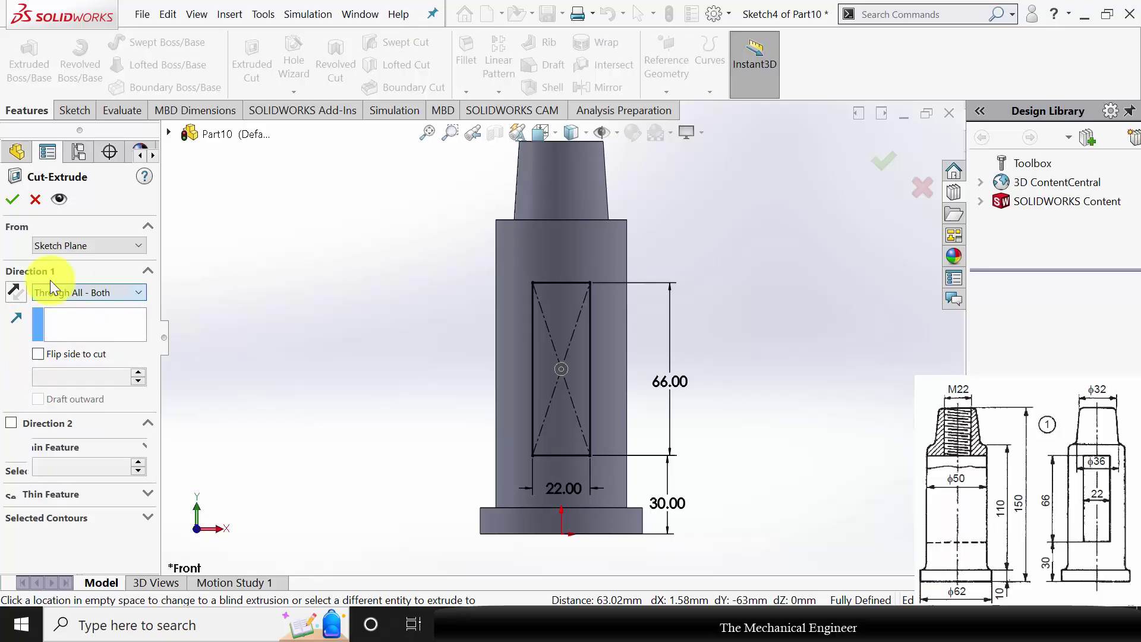
left_click(13, 200)
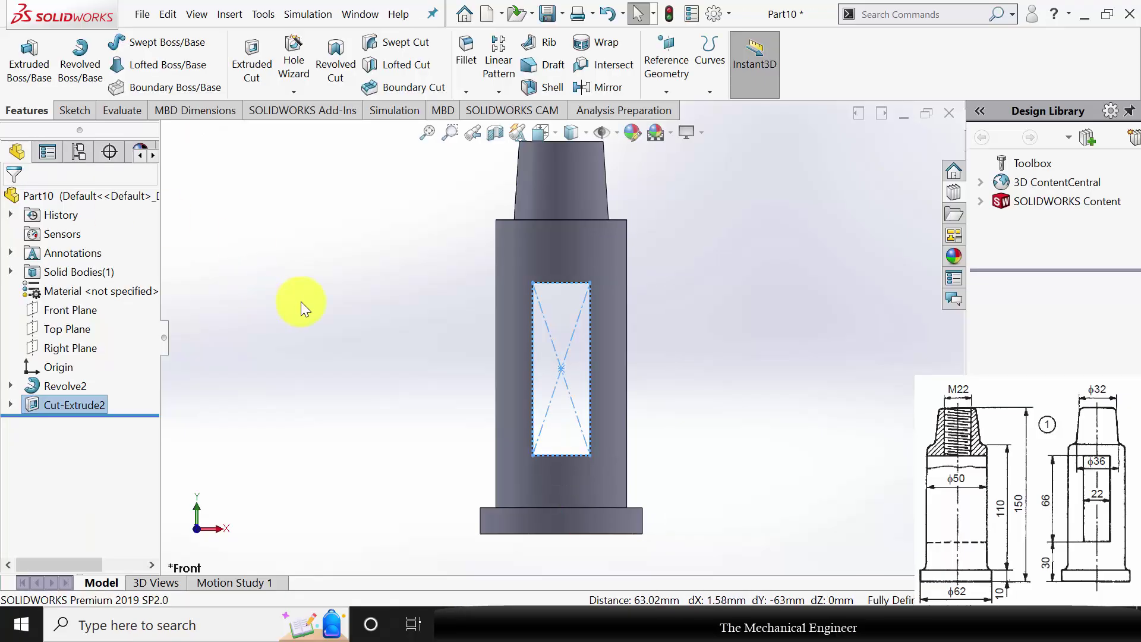
Step: Sketch a circle about 17 mm in diameter on the tapered neck's top face, centred on the origin
scroll(465, 345, "up", 2)
scroll(533, 290, "down", 4)
middle_click_drag(658, 267, 654, 289)
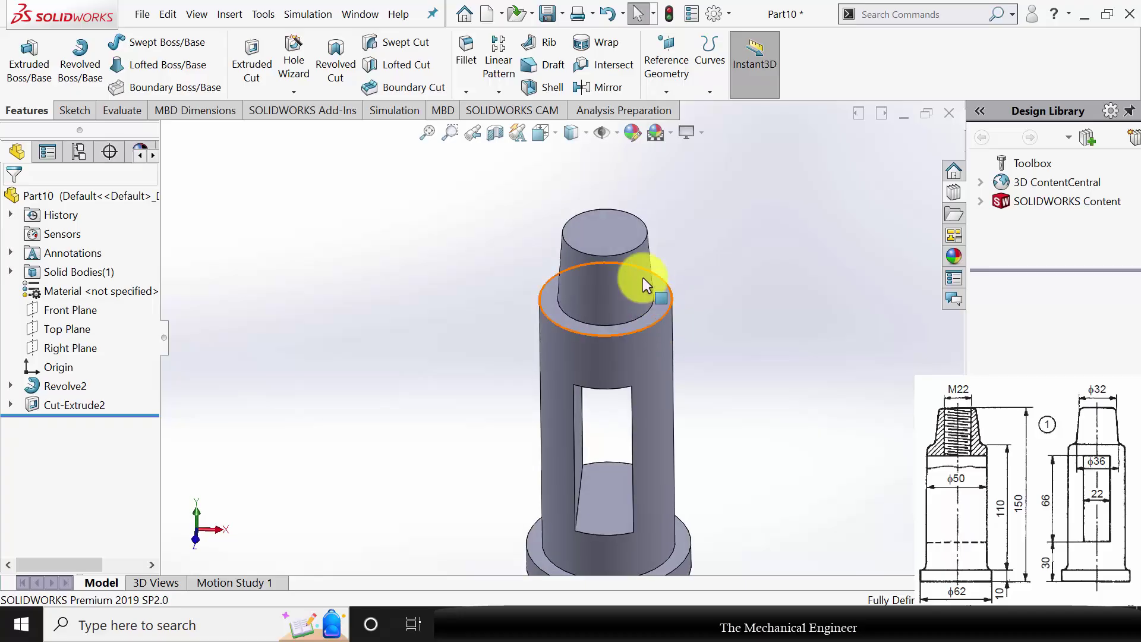
left_click(627, 236)
left_click(680, 202)
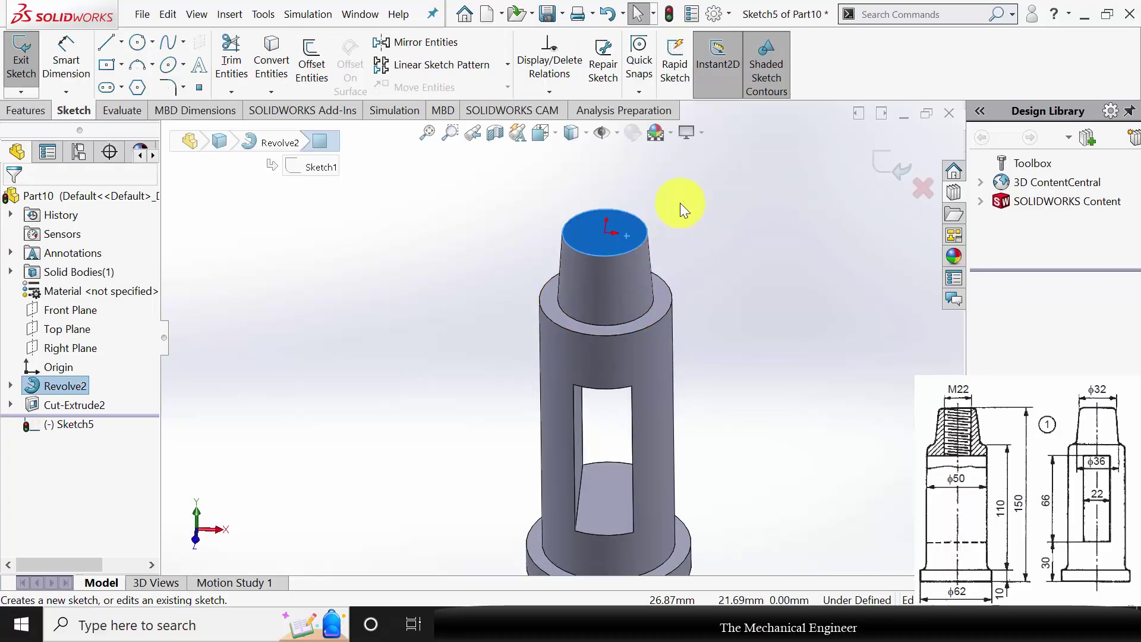
left_click(137, 41)
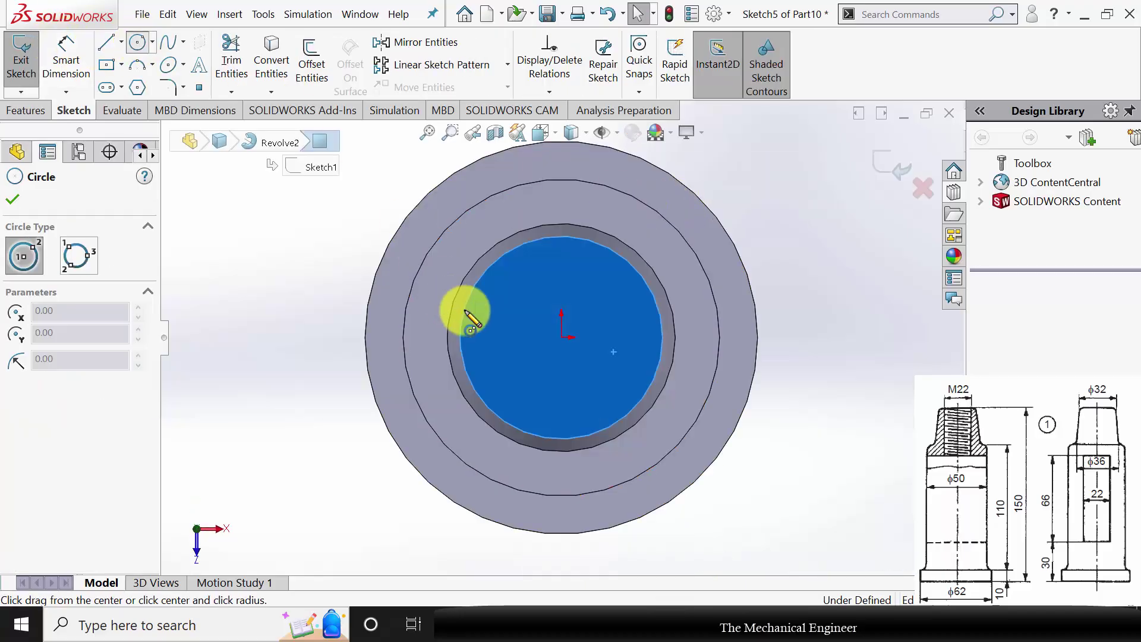
left_click(562, 337)
left_click(591, 291)
left_click(12, 199)
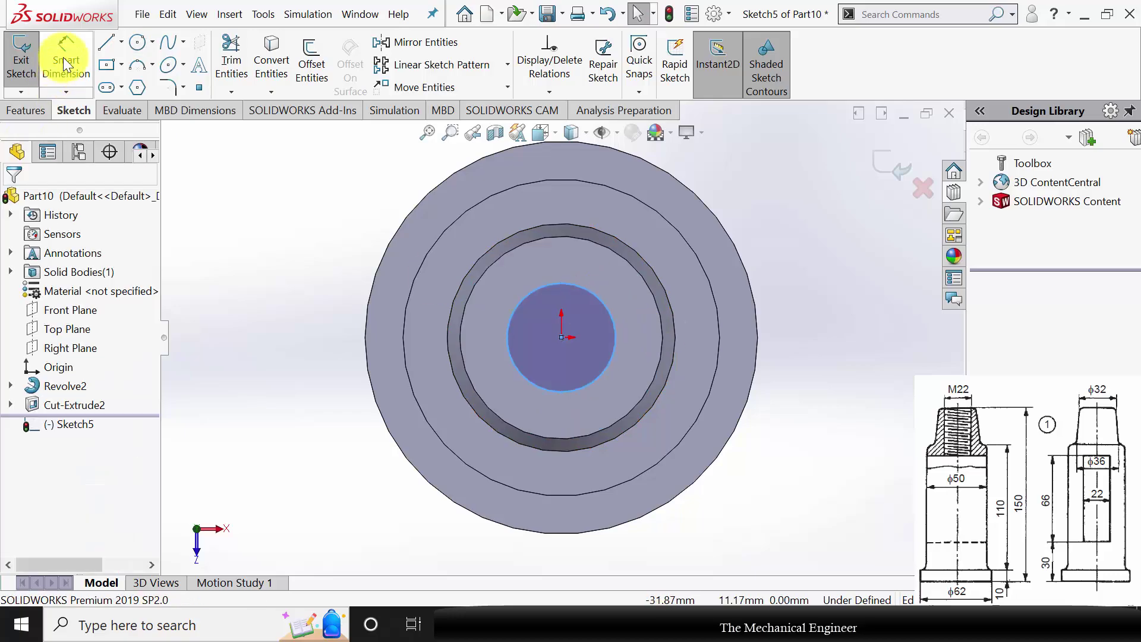
Step: Set the circle's diameter to 22 mm
left_click(64, 58)
left_click(607, 313)
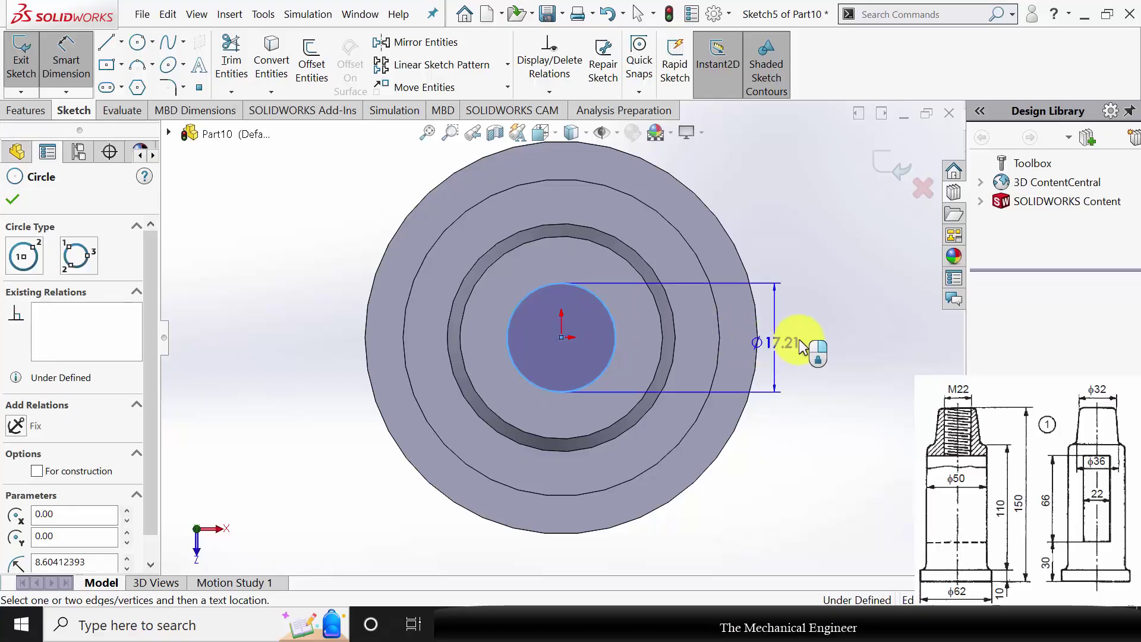
left_click(814, 339)
type("22")
key("Return")
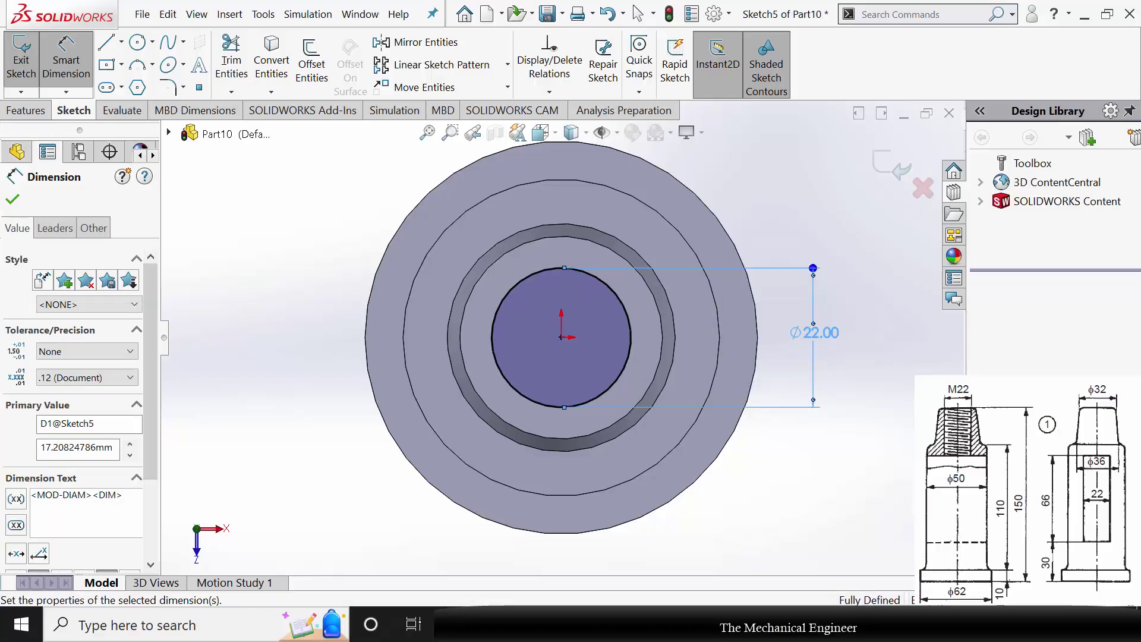
left_click(12, 201)
Step: Cut-extrude the 22 mm circle down from the neck's top with Up To Surface, ending at the slot's upper inner face
left_click(21, 108)
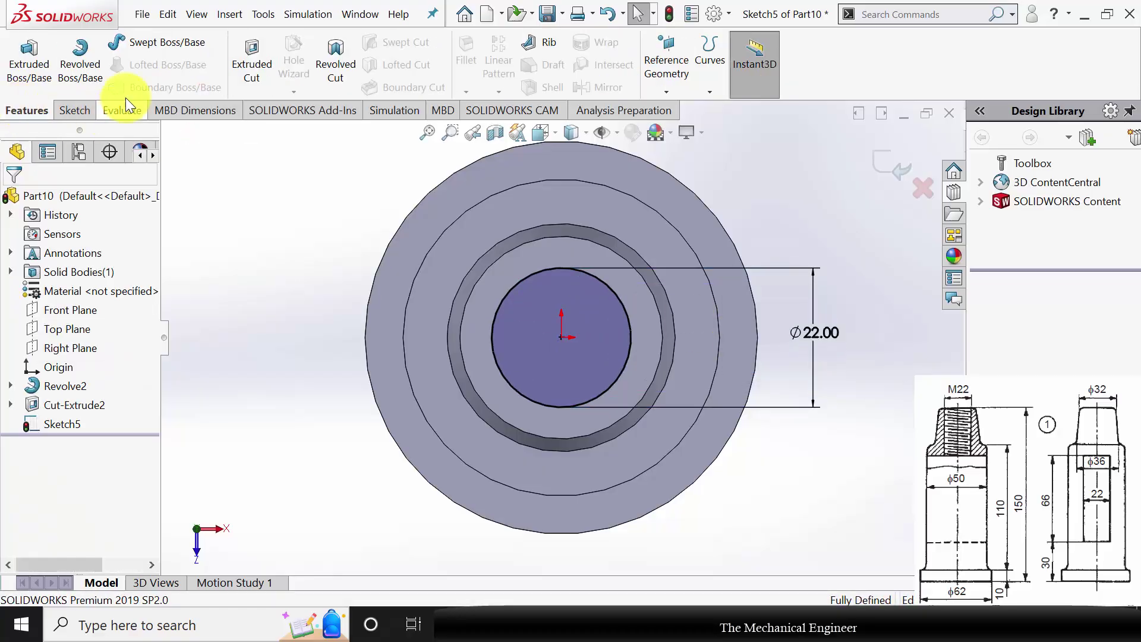
left_click(253, 70)
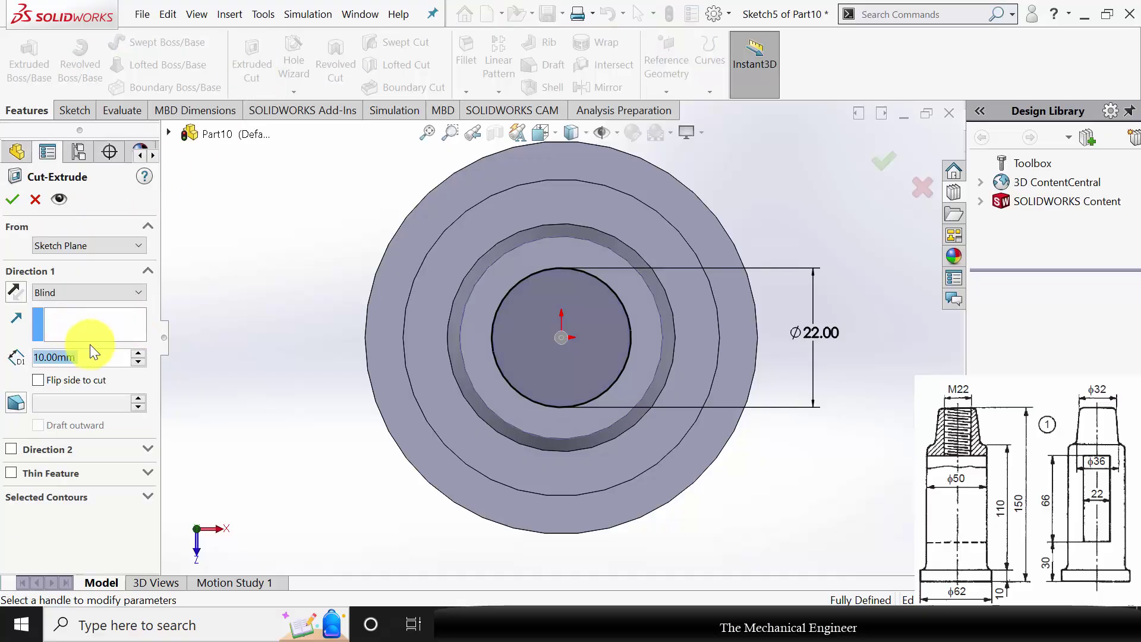
left_click(81, 291)
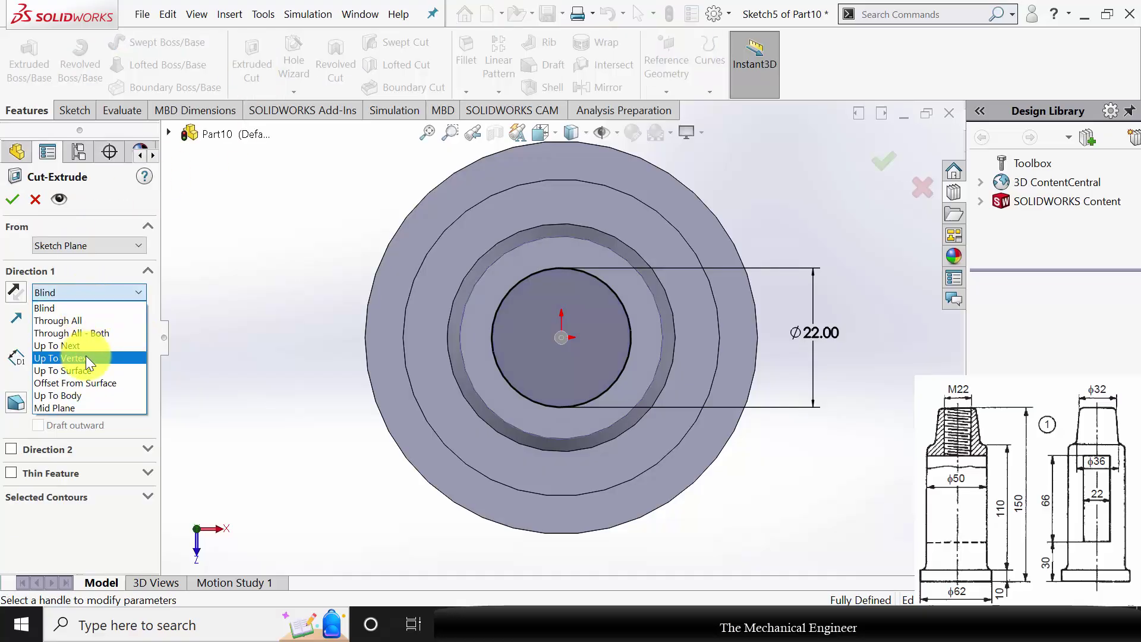
left_click(113, 370)
middle_click_drag(251, 394, 224, 173)
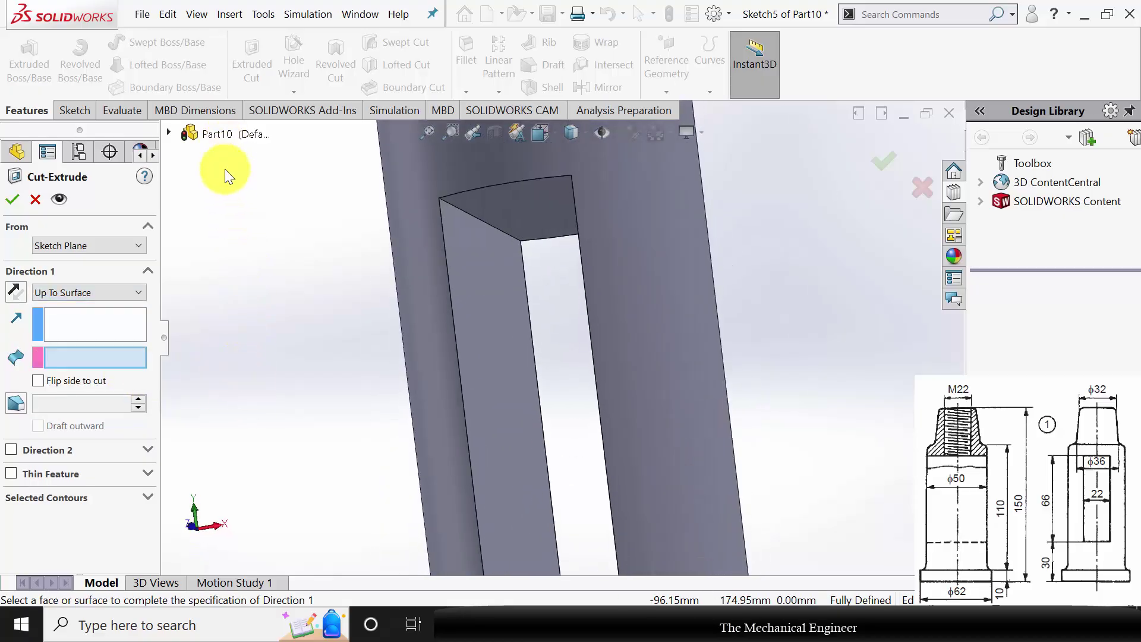
left_click(505, 216)
left_click(13, 199)
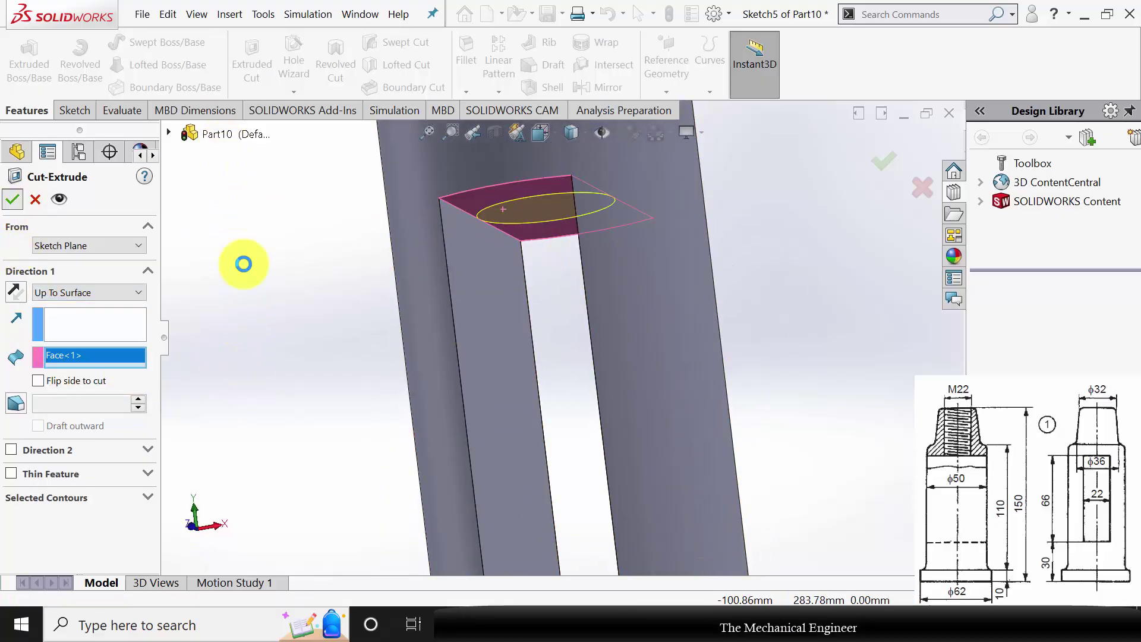
Step: Start a Thread on the neck bore's upper circular edge, running Up To Selection to the slot's upper inner face
key("f")
middle_click_drag(586, 300, 585, 364)
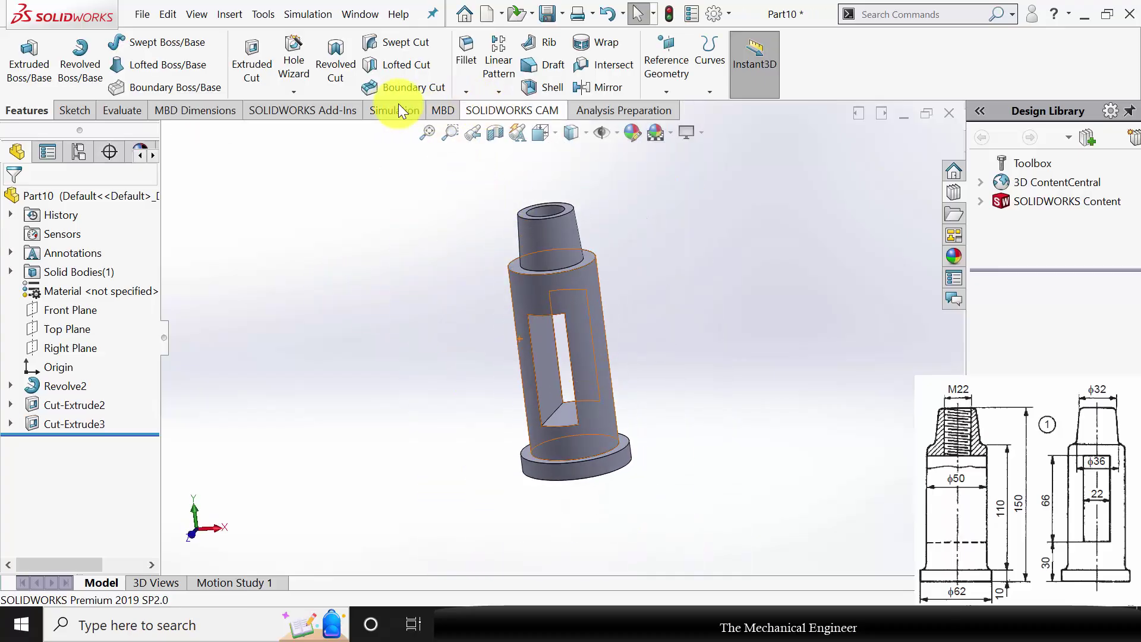
left_click(305, 95)
left_click(318, 152)
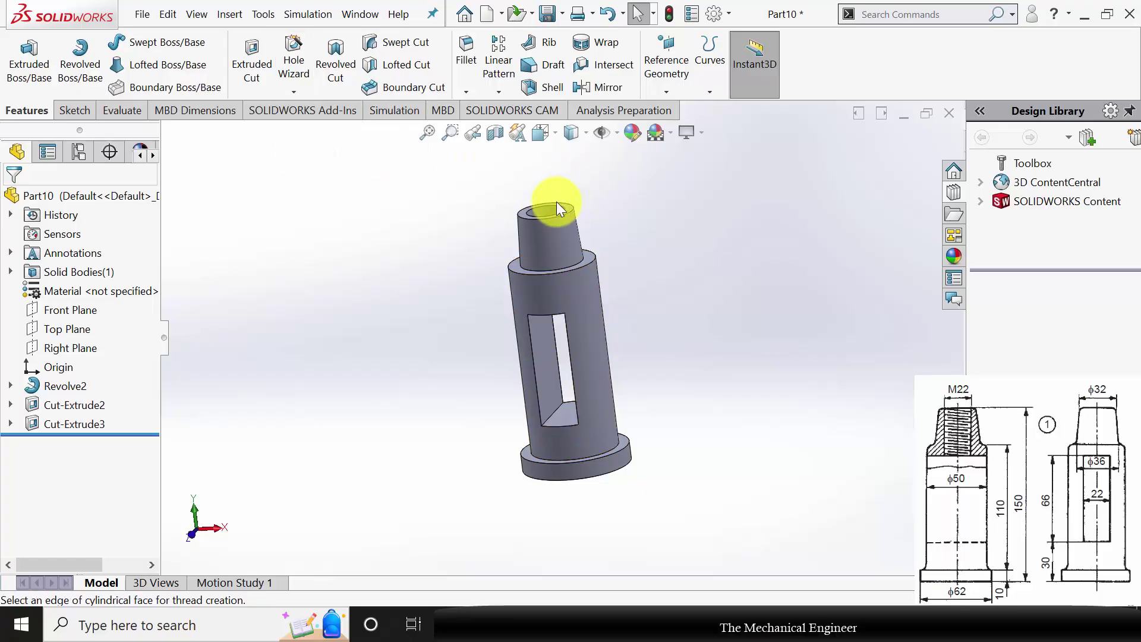
scroll(556, 206, "down", 3)
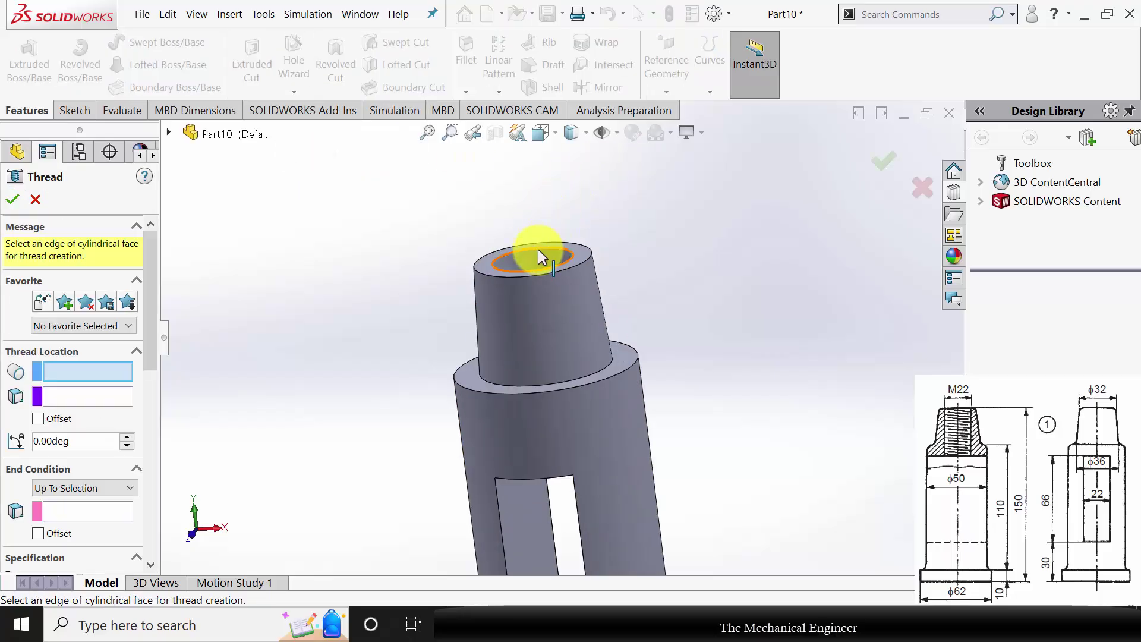
left_click(541, 256)
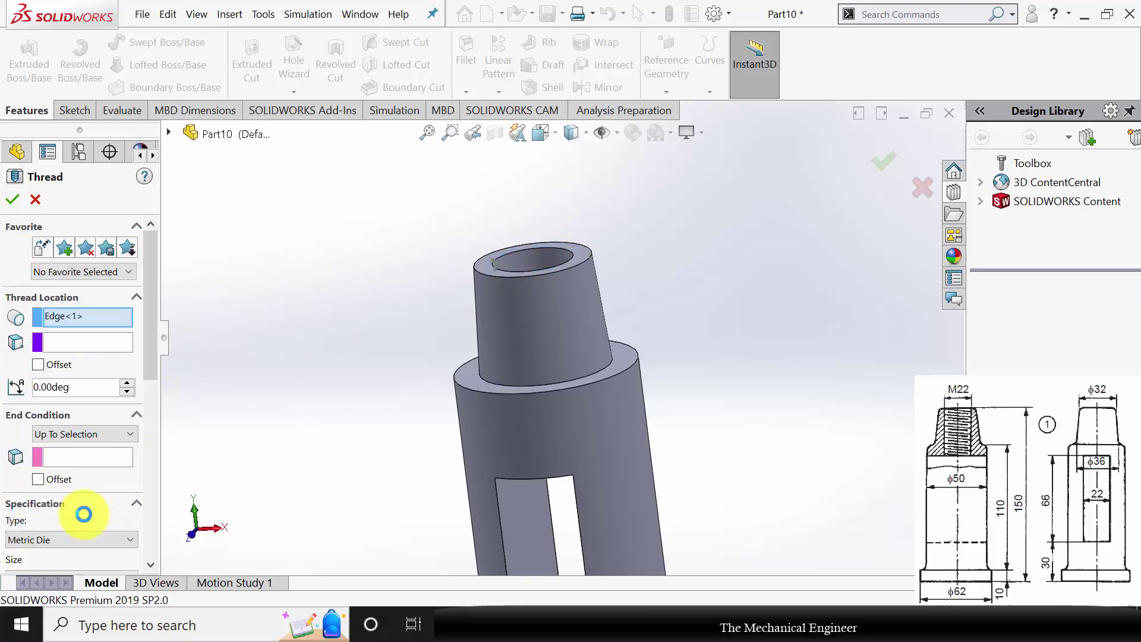
left_click(120, 459)
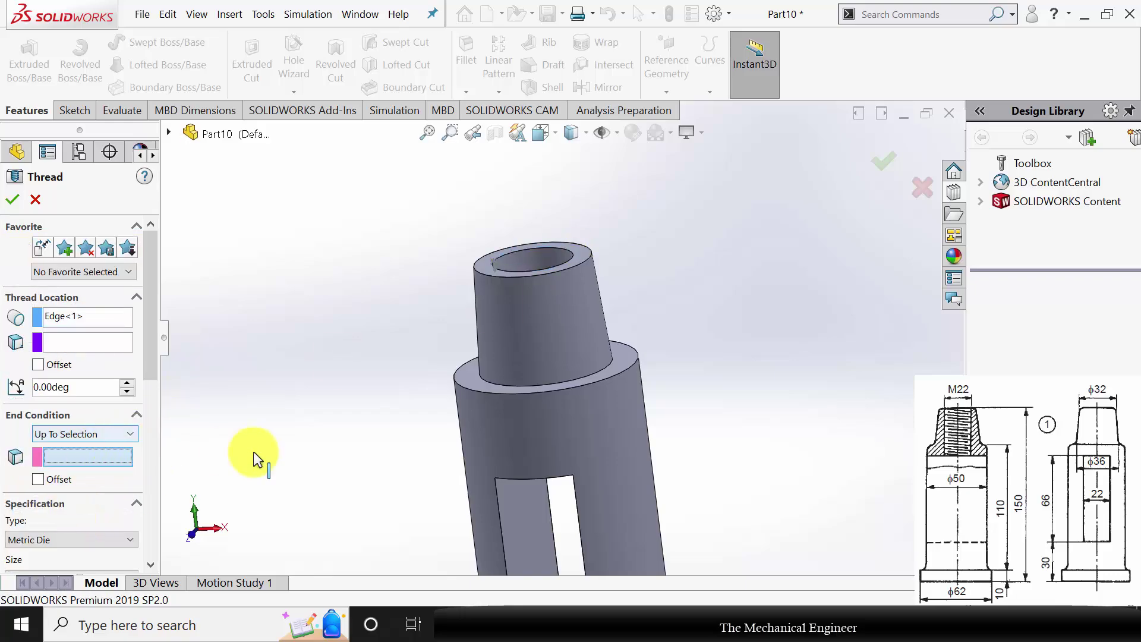
middle_click_drag(331, 395, 353, 330)
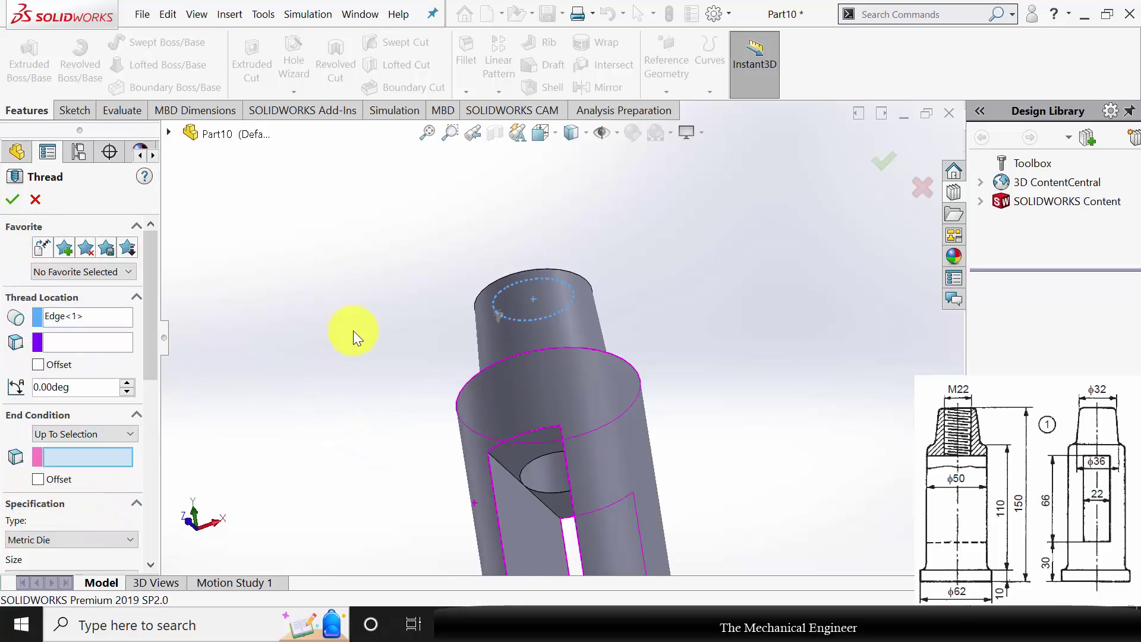
left_click(523, 455)
Step: Specify a Metric Die M22x2.5 thread made with the Extrude thread method, trimmed with both the start and end faces
left_click_drag(152, 292, 149, 419)
left_click(73, 272)
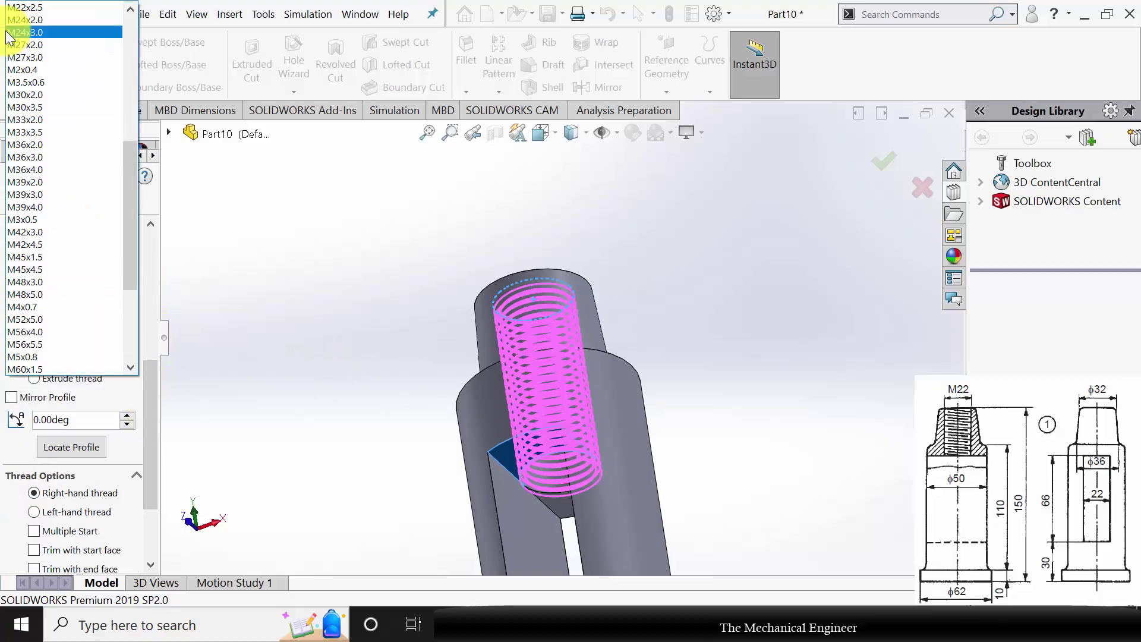
left_click(38, 7)
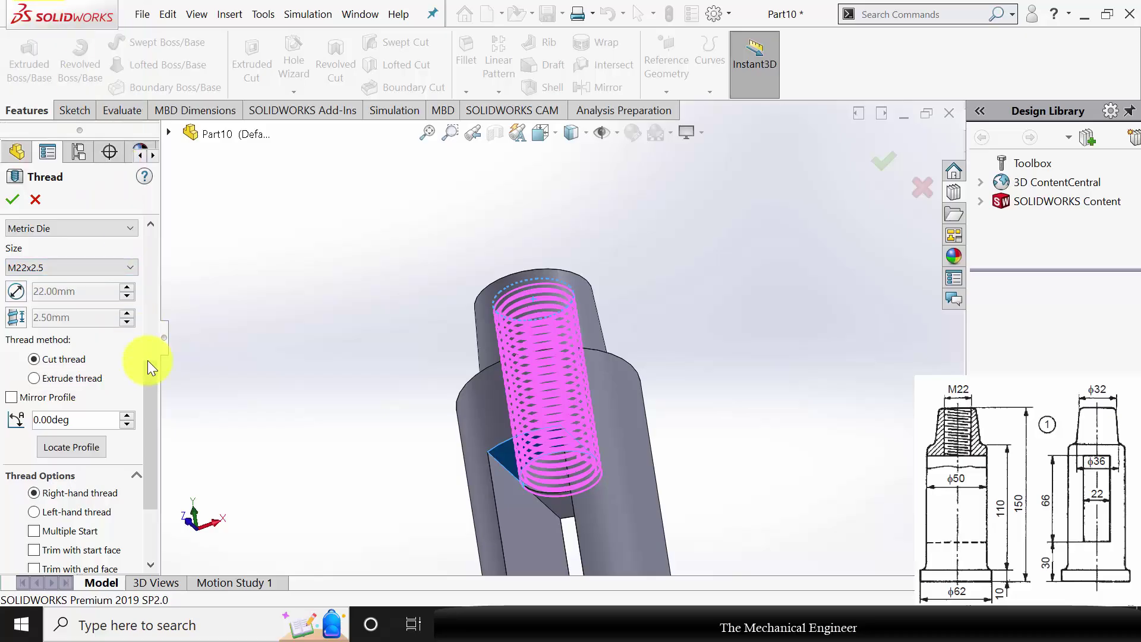
left_click_drag(146, 418, 150, 468)
left_click(51, 266)
left_click(62, 438)
left_click(64, 454)
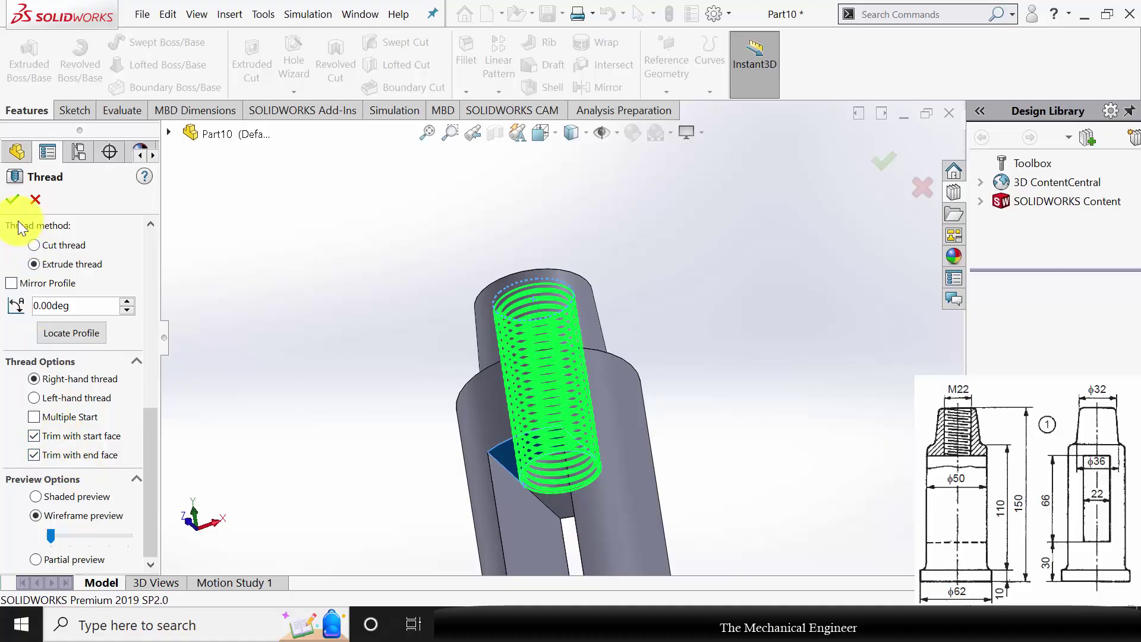
Step: Fillet the edge where the tapered neck meets the body's shoulder with a 3 mm radius
middle_click_drag(379, 351, 593, 496)
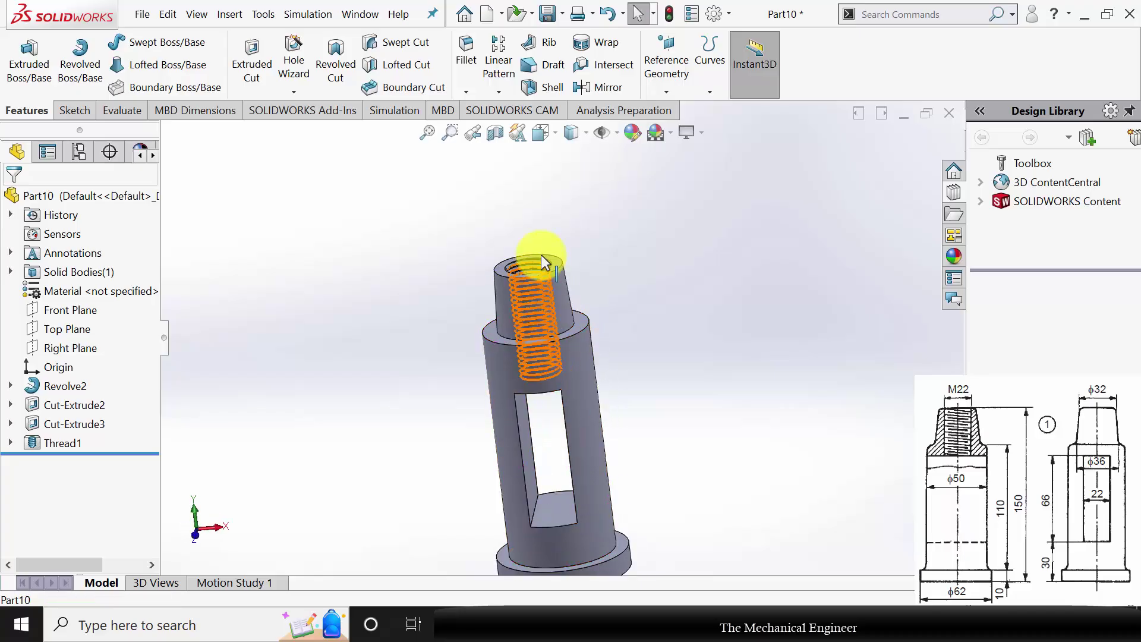
left_click(466, 51)
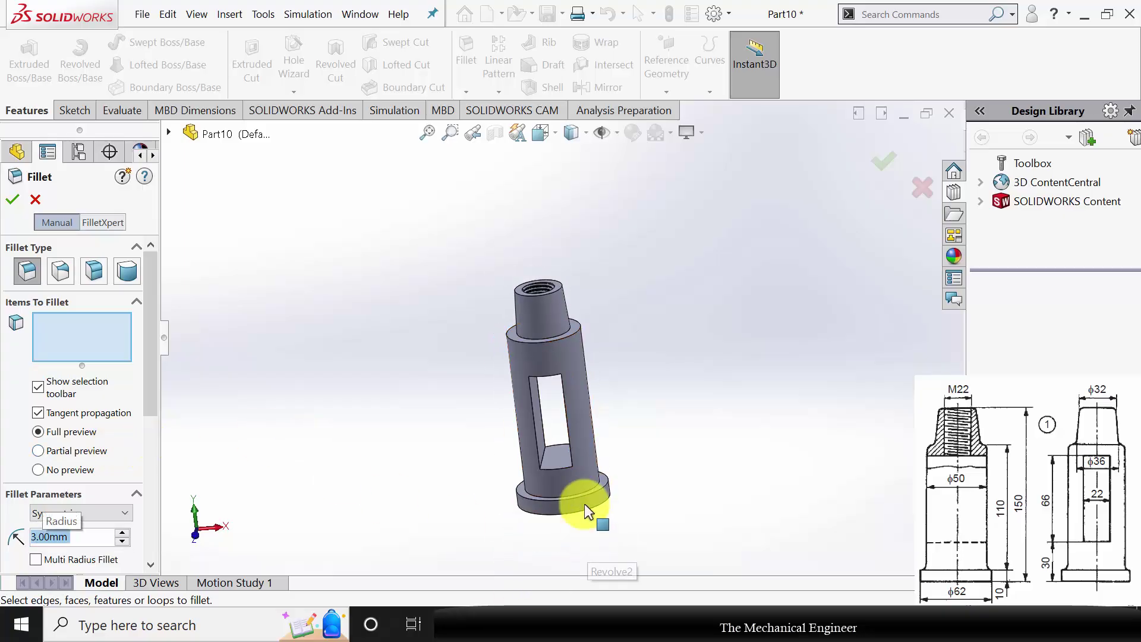
scroll(583, 504, "down", 5)
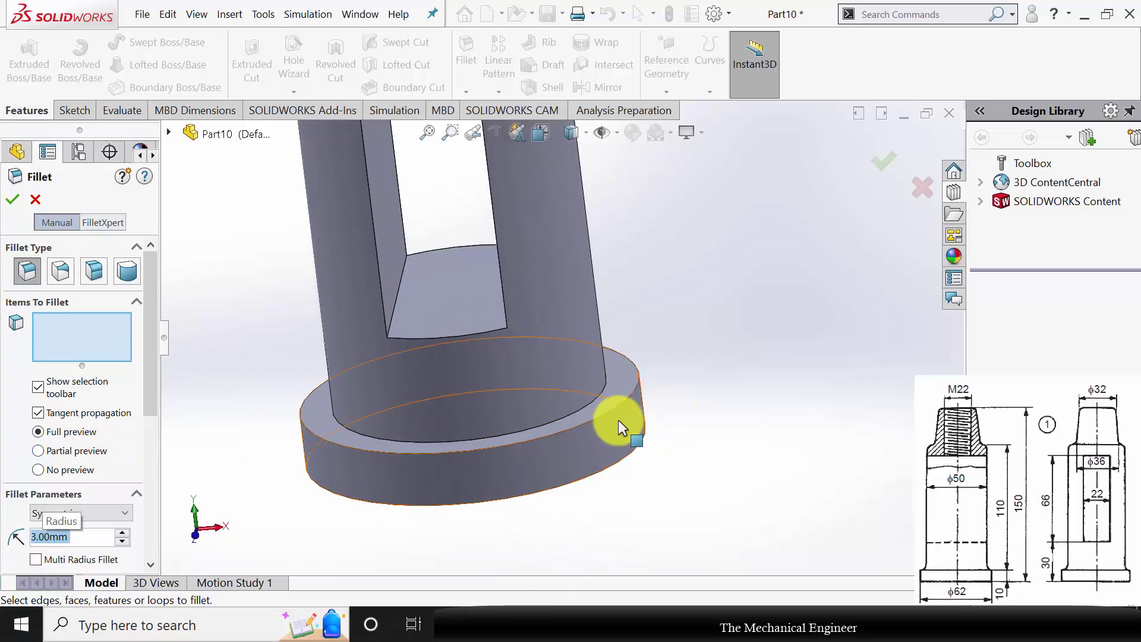
middle_click_drag(591, 348, 535, 232)
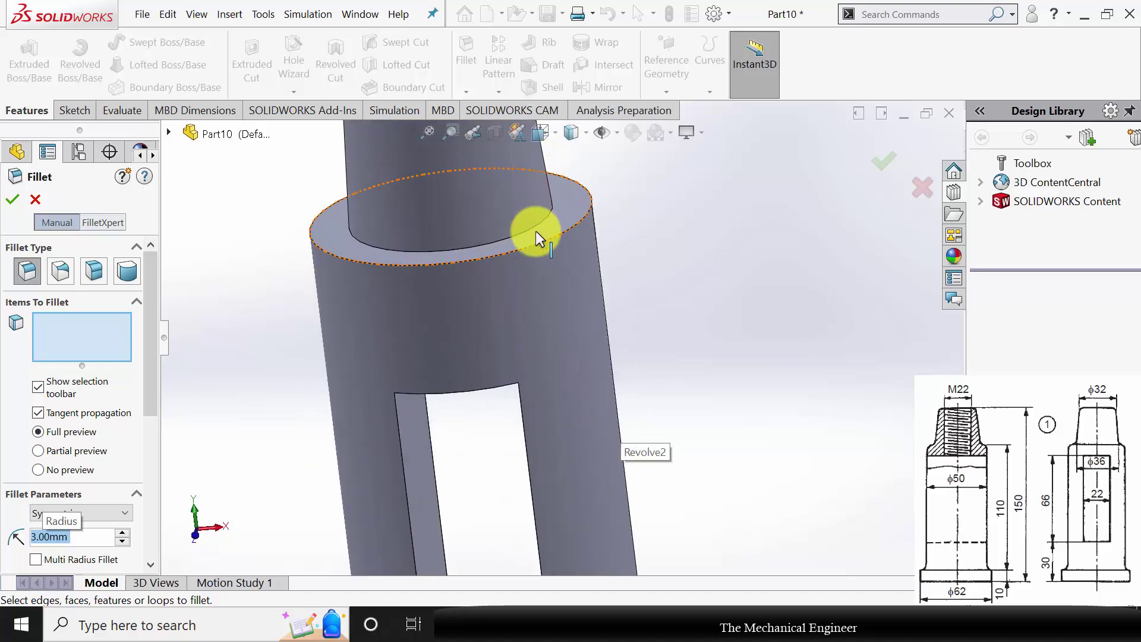
left_click(526, 230)
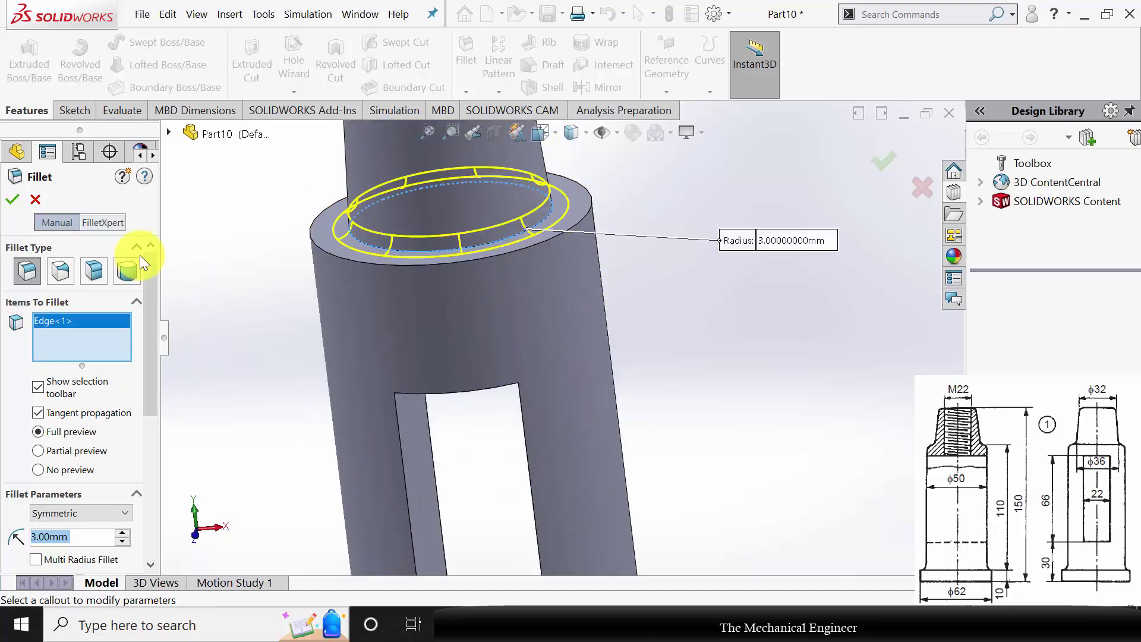
left_click(13, 202)
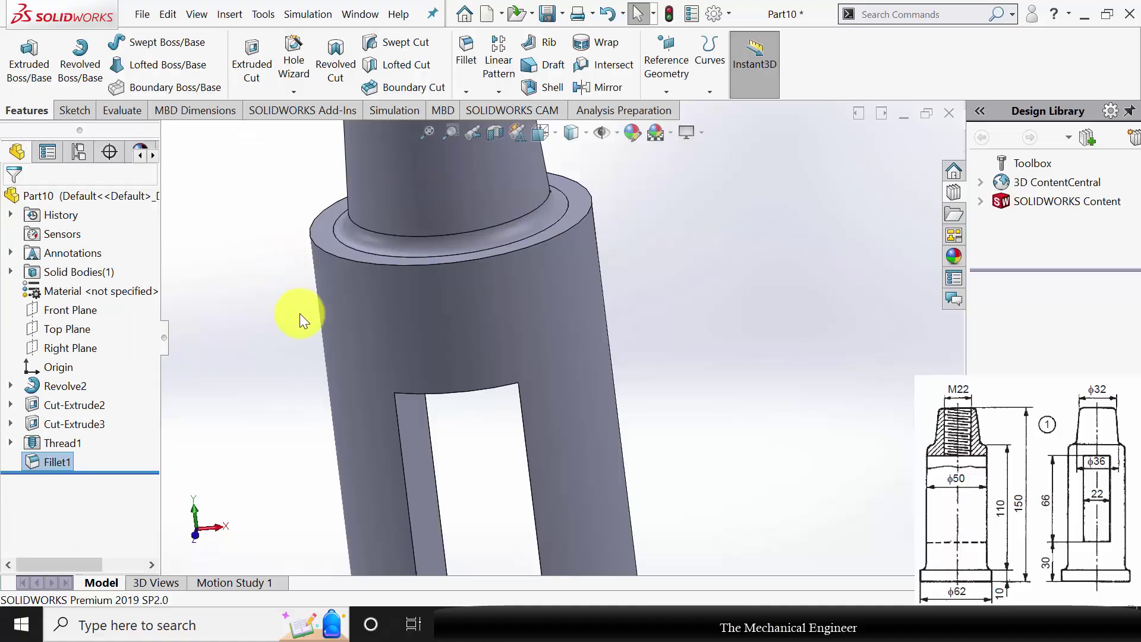
Step: Assign Plain Carbon Steel as the part's material
key("f")
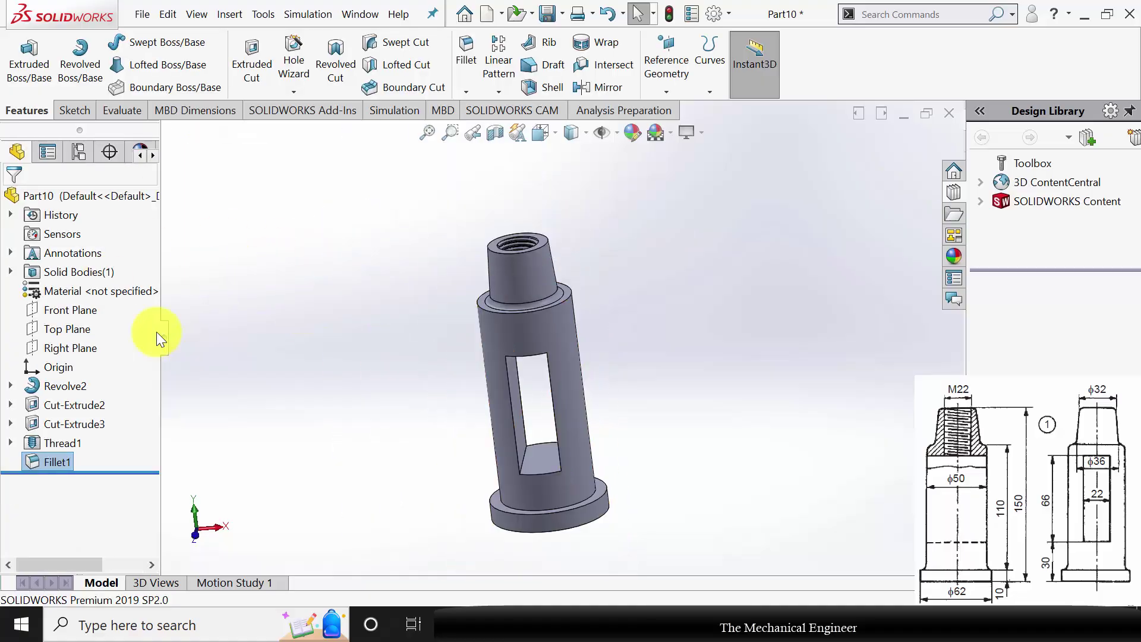
right_click(86, 294)
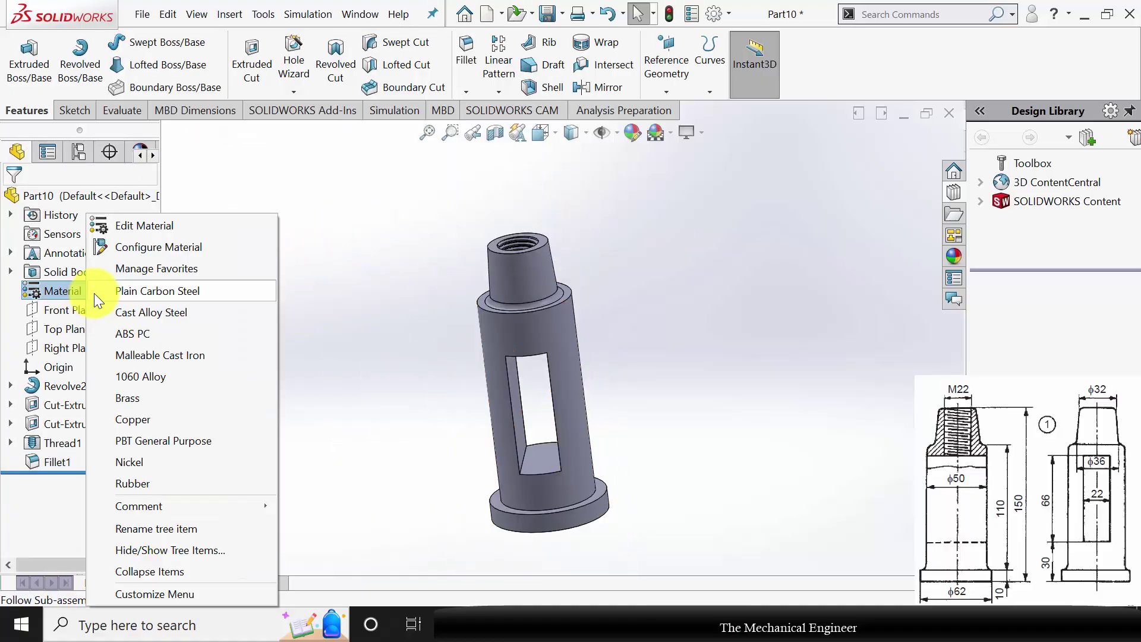
left_click(141, 290)
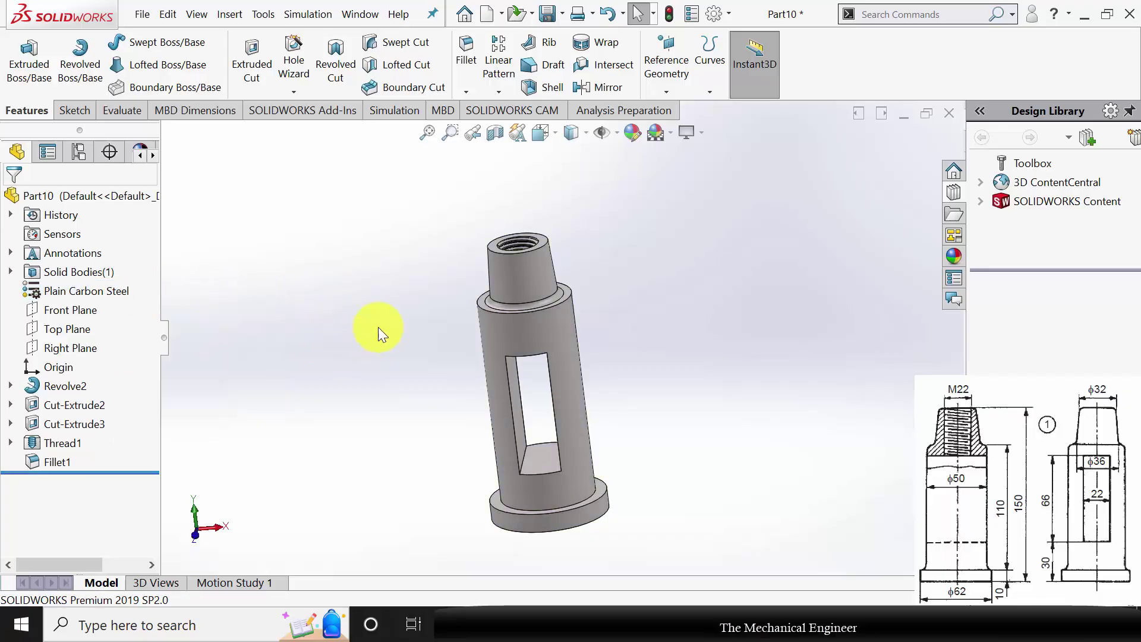
Step: Save the part as 1 in the Tool Post folder
key("ctrl+s")
left_click(545, 94)
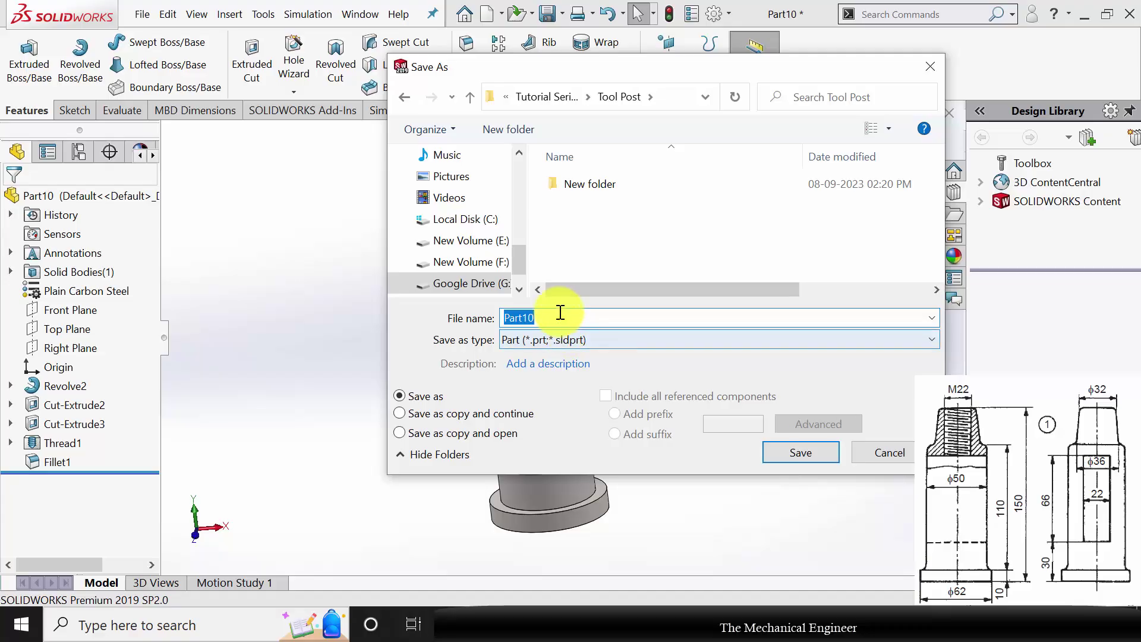
type("1")
key("Return")
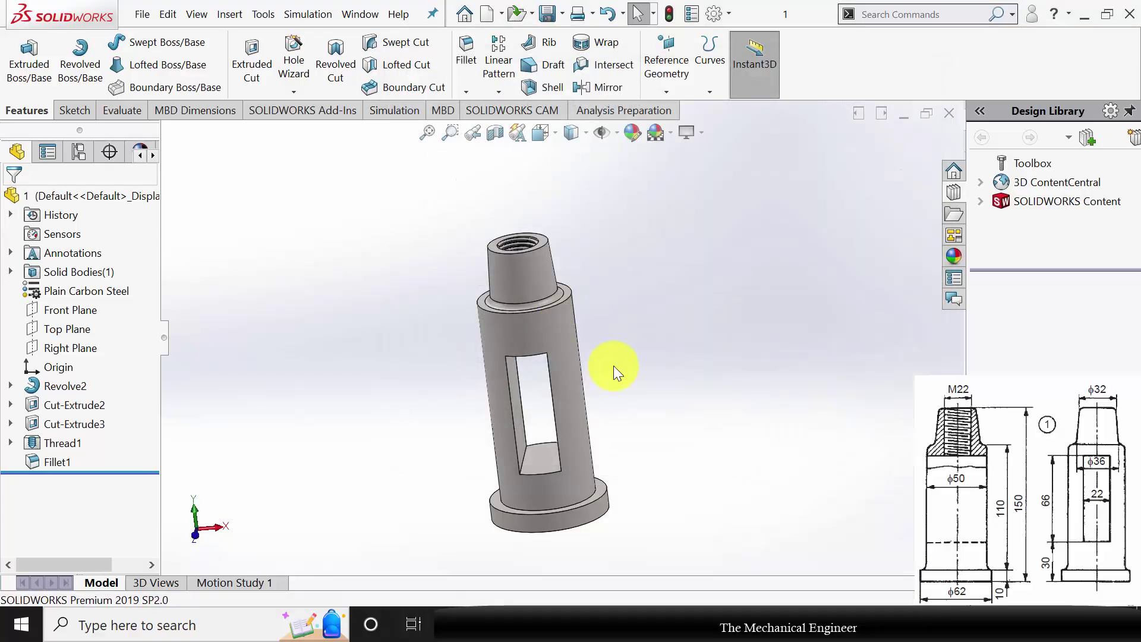
Step: Close the saved part and create a new part document
left_click(949, 113)
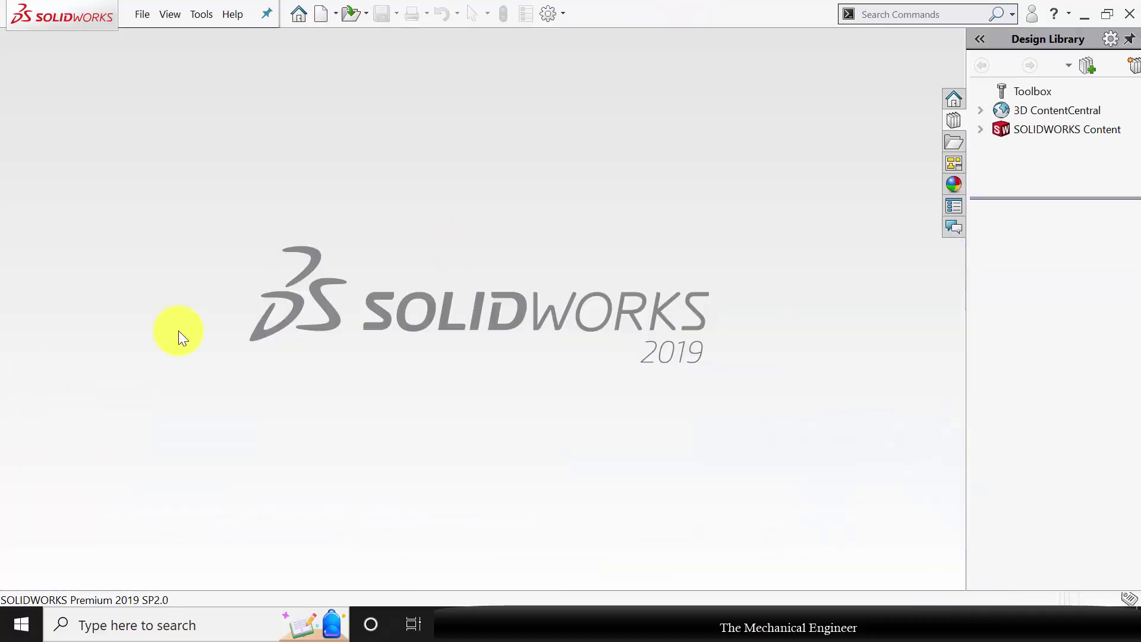
left_click(323, 13)
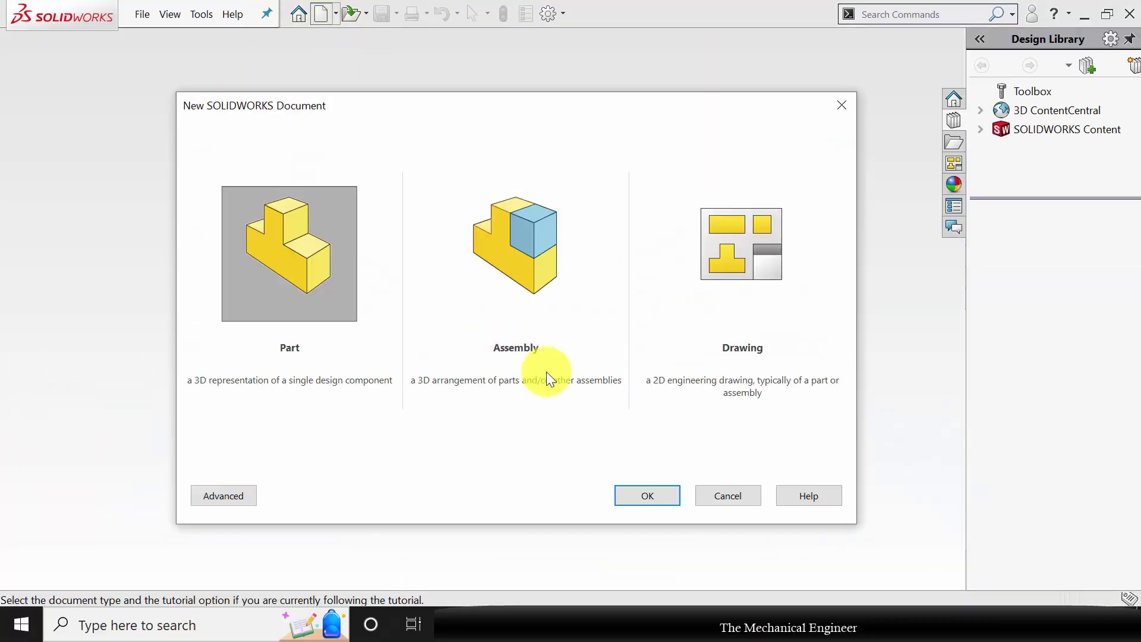
left_click(637, 496)
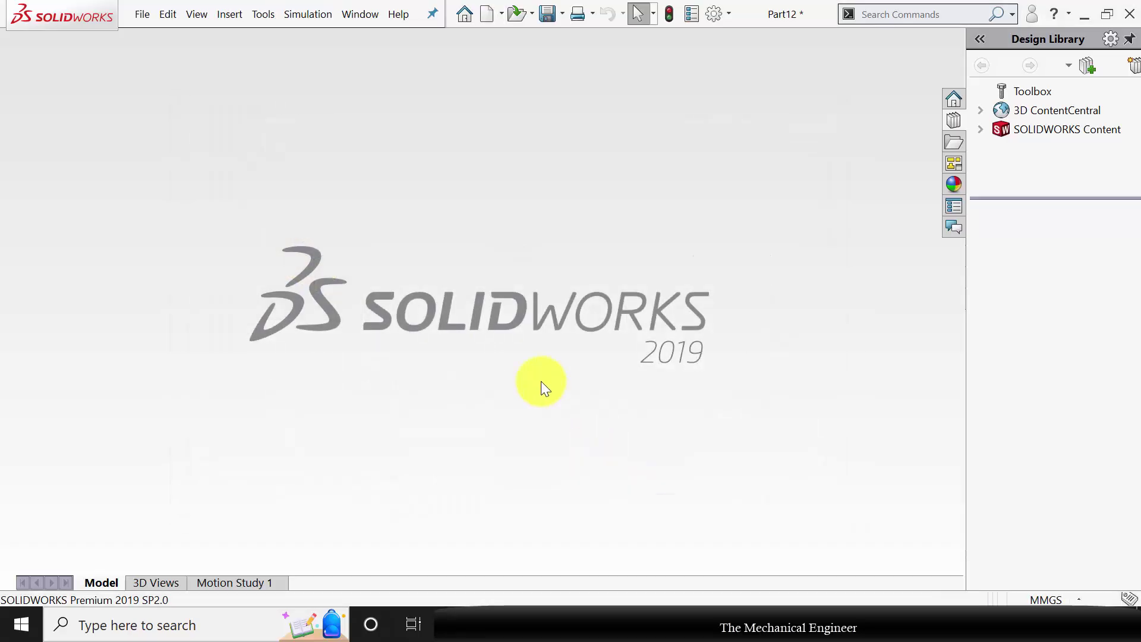
Step: Sketch a center rectangle about 80 mm wide on the Top Plane, centred on the origin
left_click(63, 310)
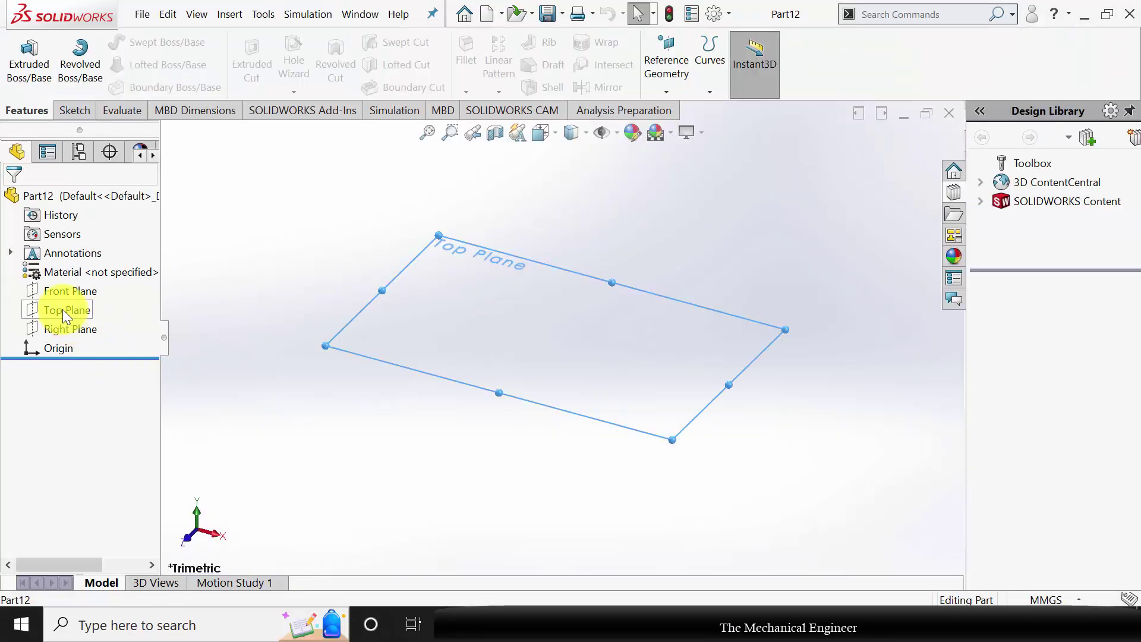
left_click(75, 289)
left_click(108, 62)
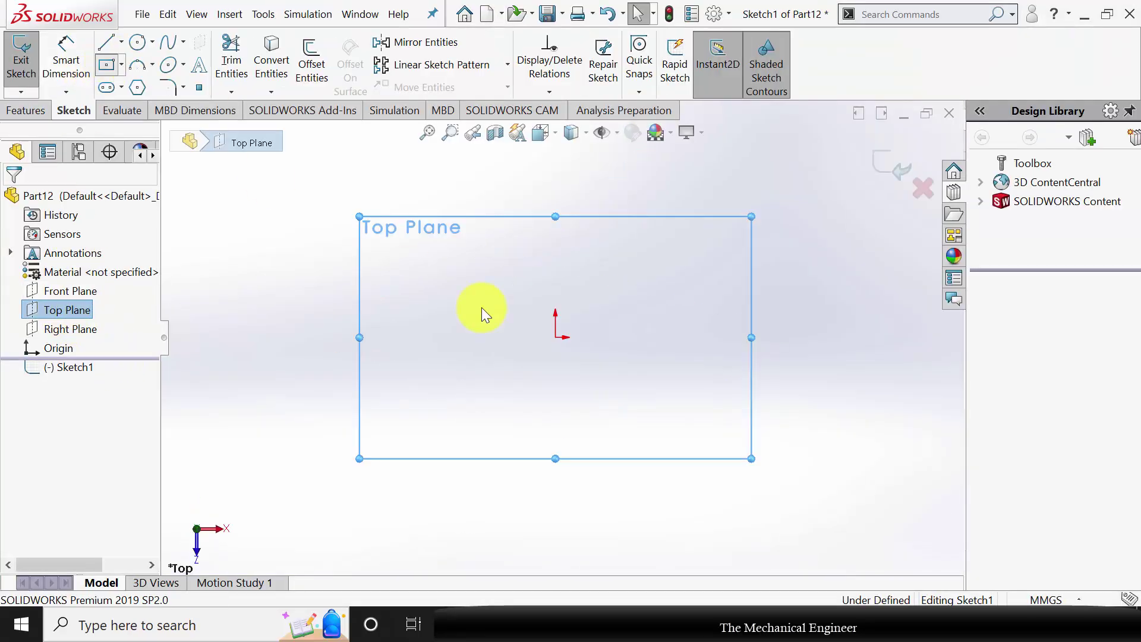
left_click(555, 337)
left_click(640, 257)
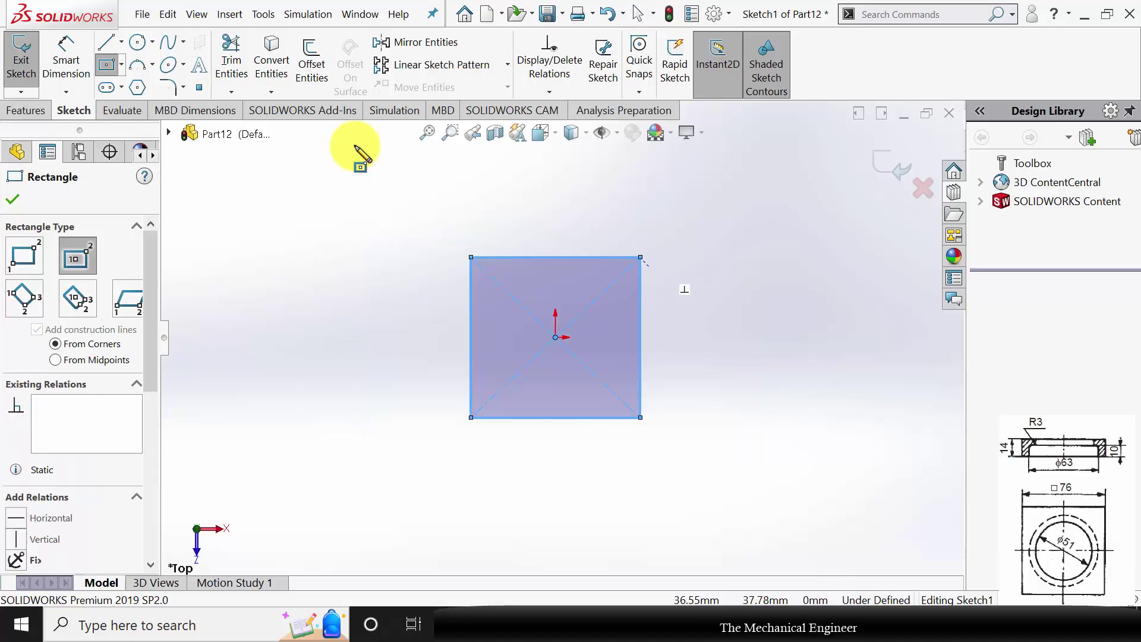
Step: Dimension the rectangle's height and width to 76 mm each
left_click(59, 48)
left_click(640, 340)
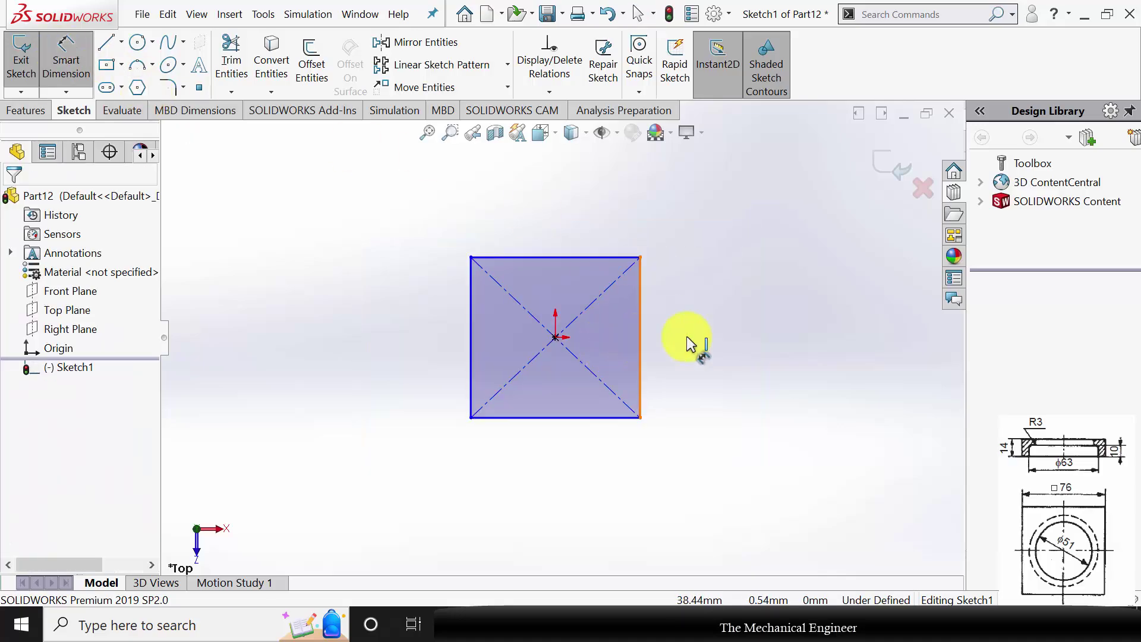
left_click(721, 336)
type("76")
key("Return")
left_click(602, 417)
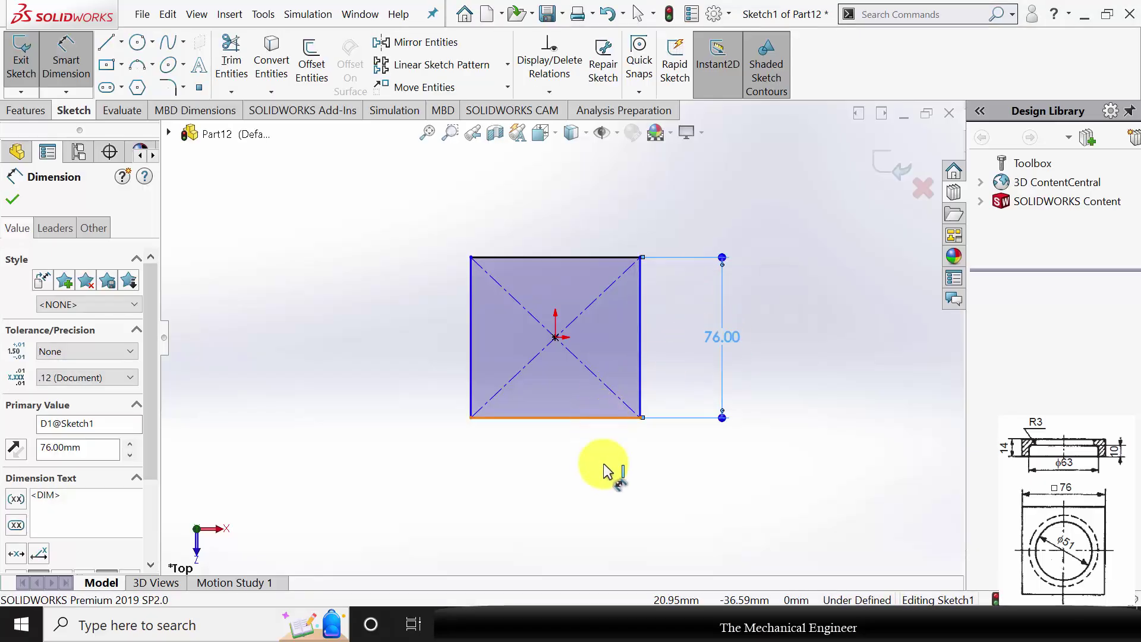
left_click(605, 472)
type("76")
key("Return")
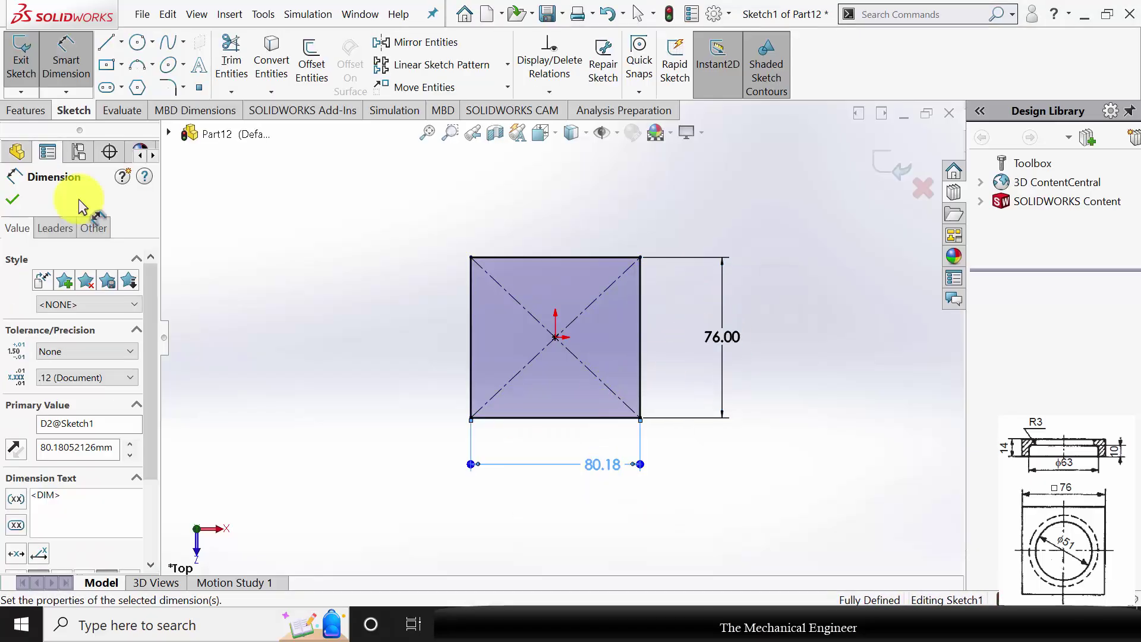
Step: Extrude the 76 mm square 14 mm as a blind boss
left_click(24, 111)
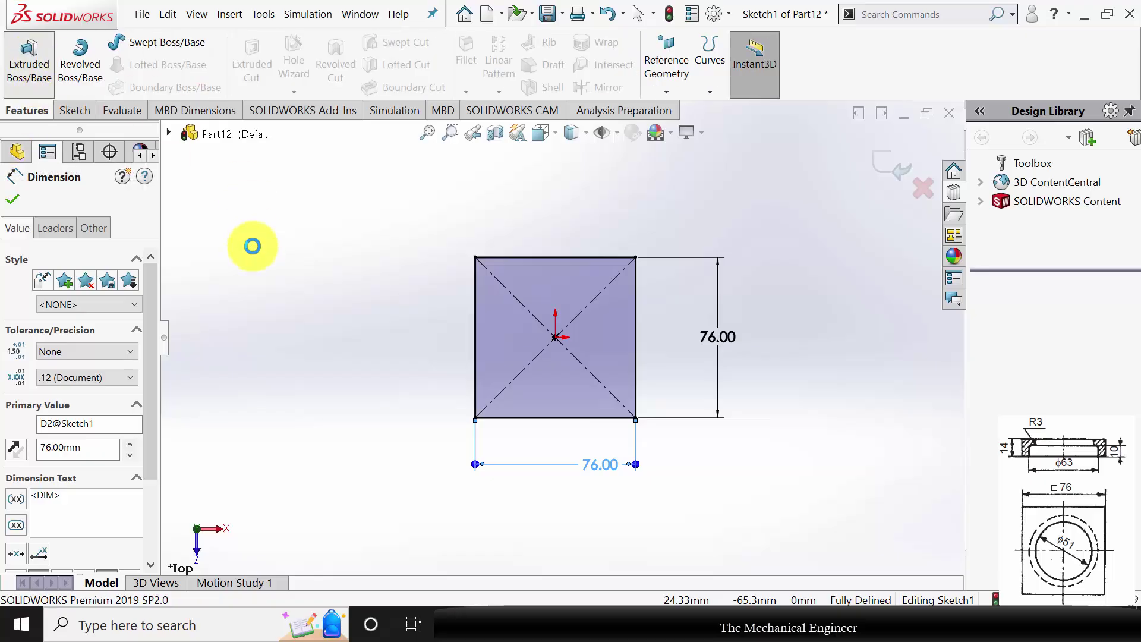
type("e14")
key("Return")
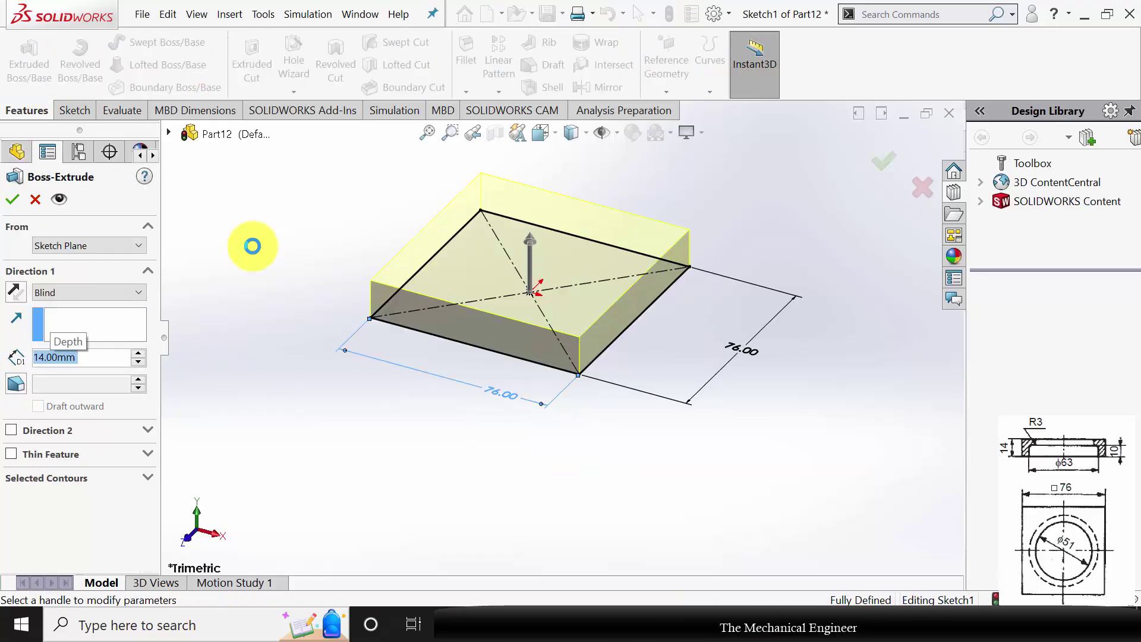
left_click(12, 200)
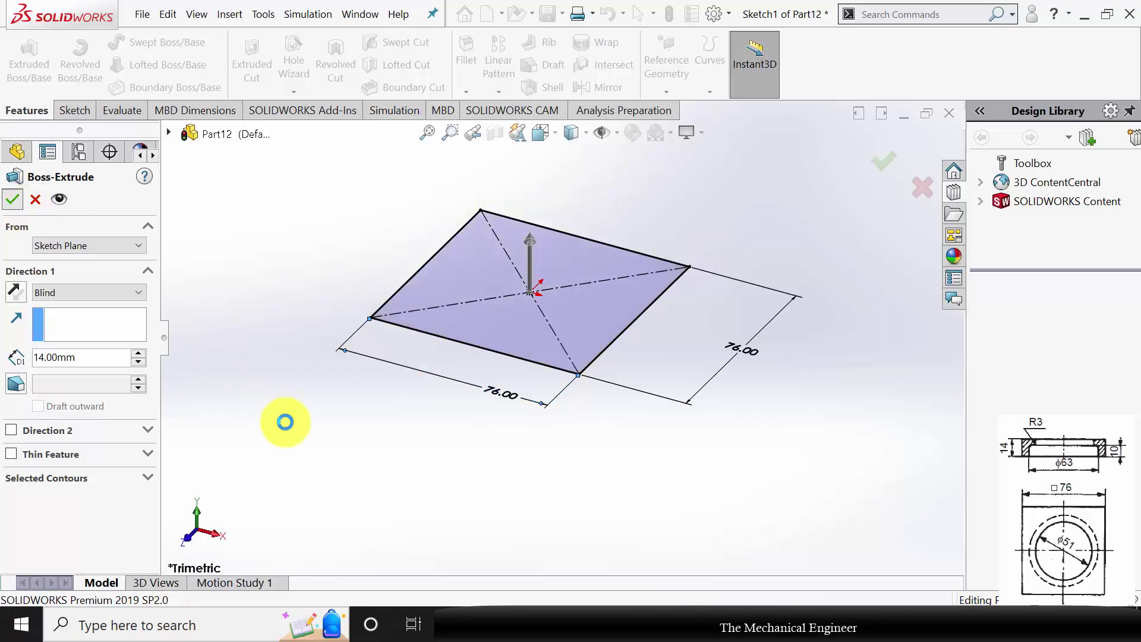
Step: Sketch a circle about 46 mm in diameter on the block's upper face, centred on the origin
left_click(529, 261)
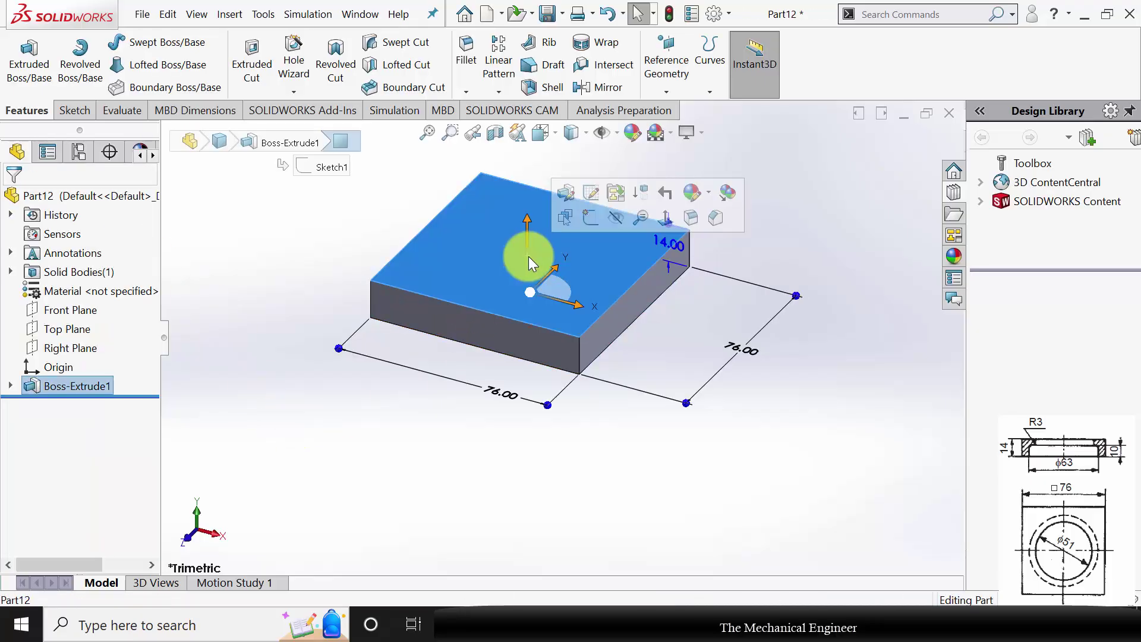
left_click(591, 219)
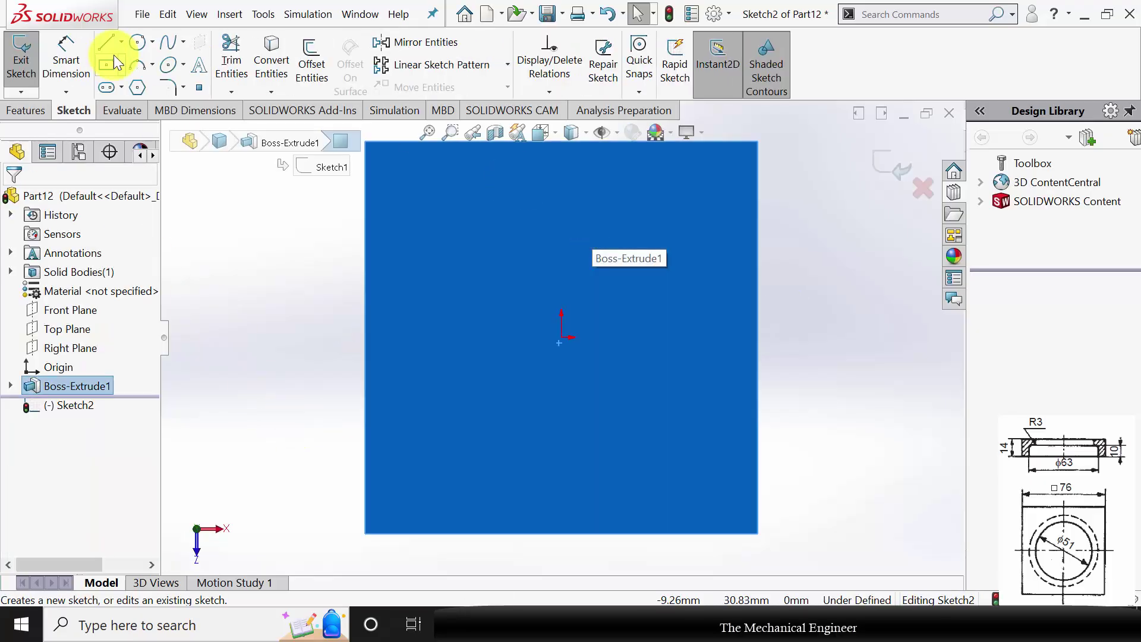
left_click(138, 42)
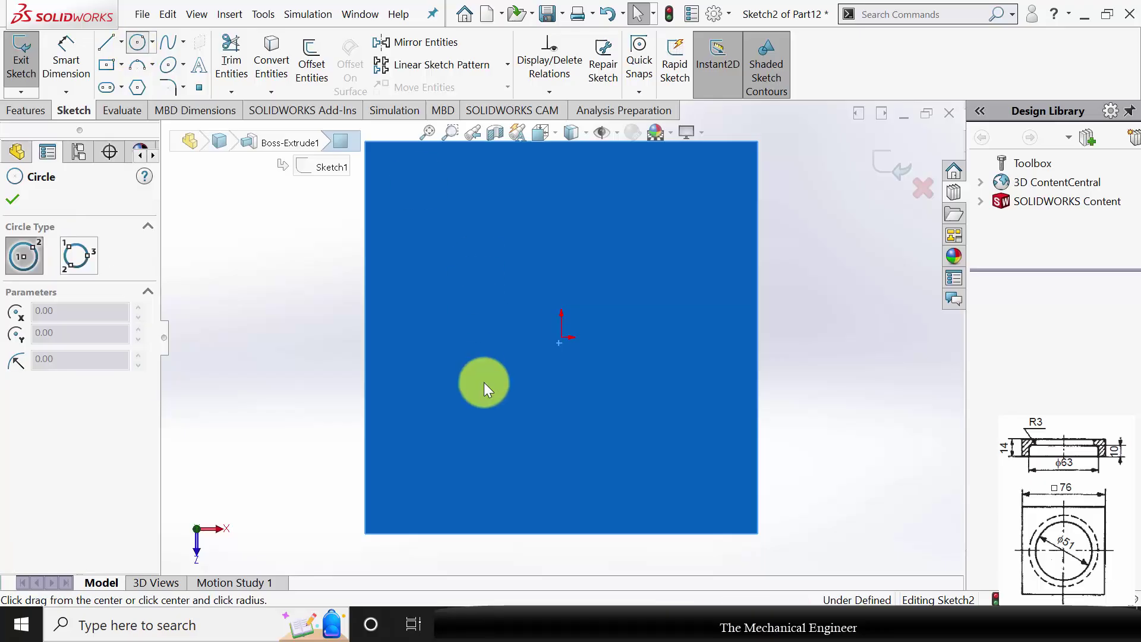
left_click(561, 338)
left_click(623, 237)
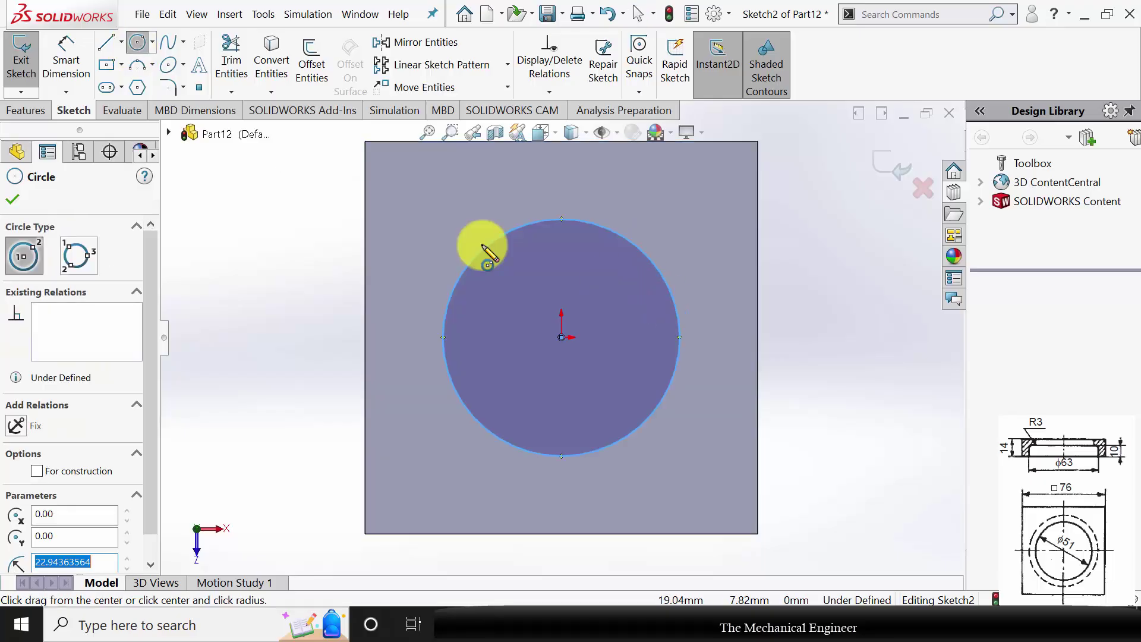
Step: Dimension the circle's diameter to 51 mm
left_click(67, 58)
left_click(680, 311)
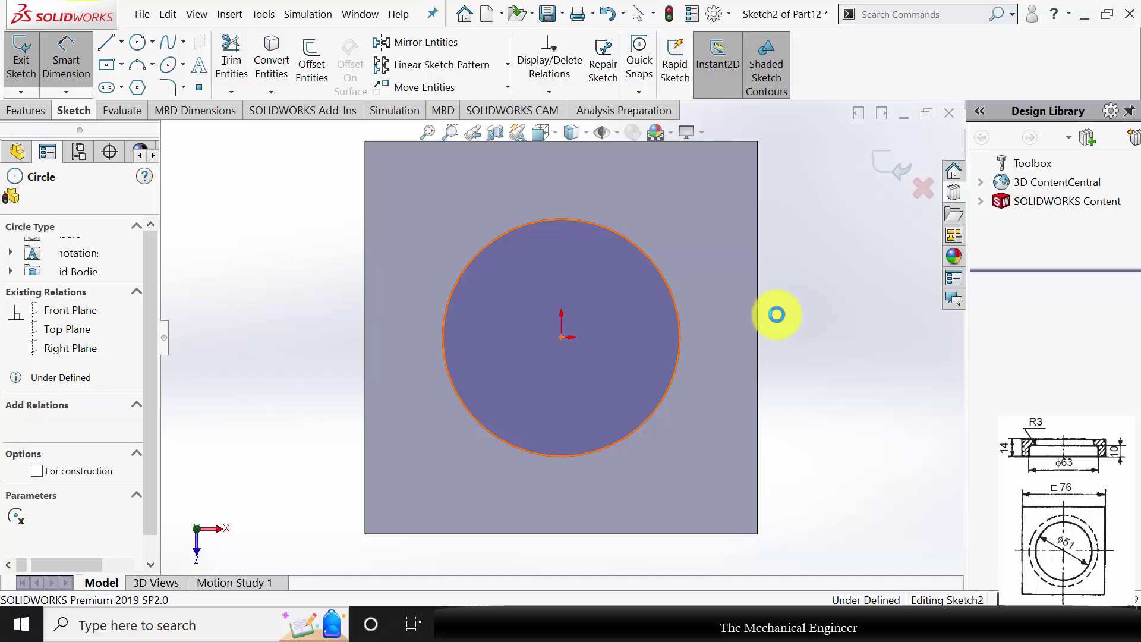
left_click(783, 324)
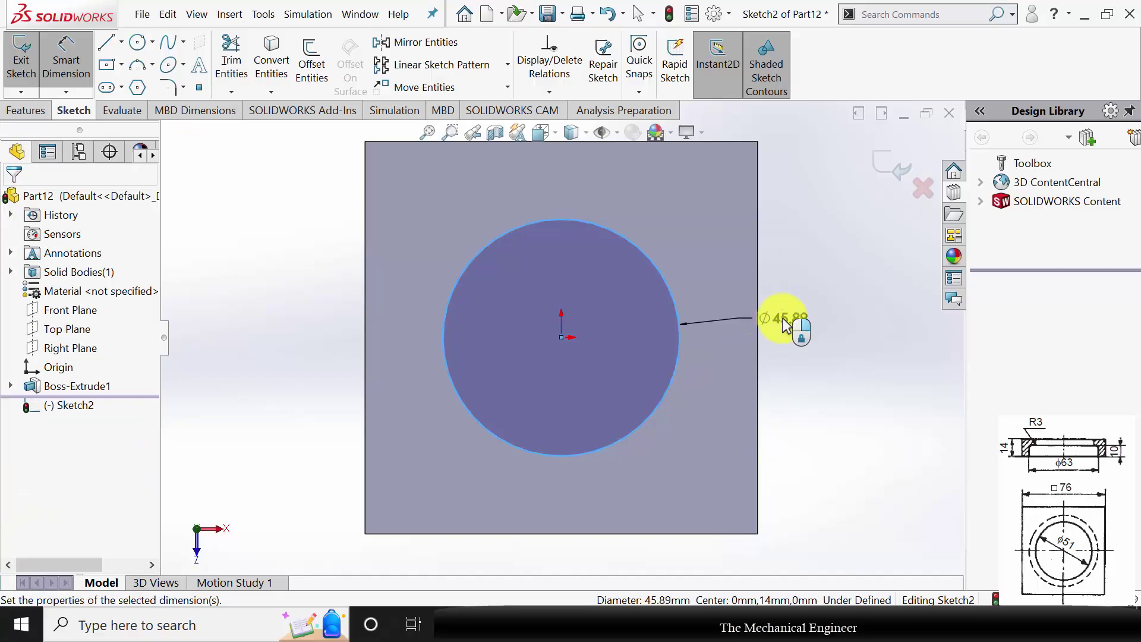
type("63")
key("Return")
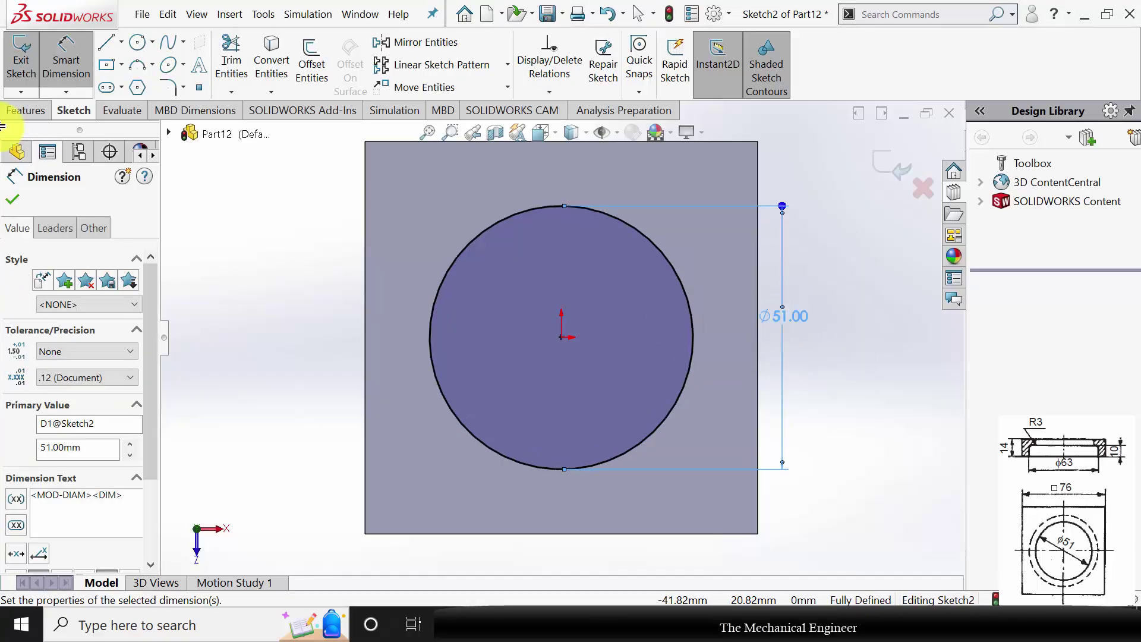
Step: Cut-extrude the 51 mm circle 4 mm deep as a blind pocket in the square block
left_click(25, 113)
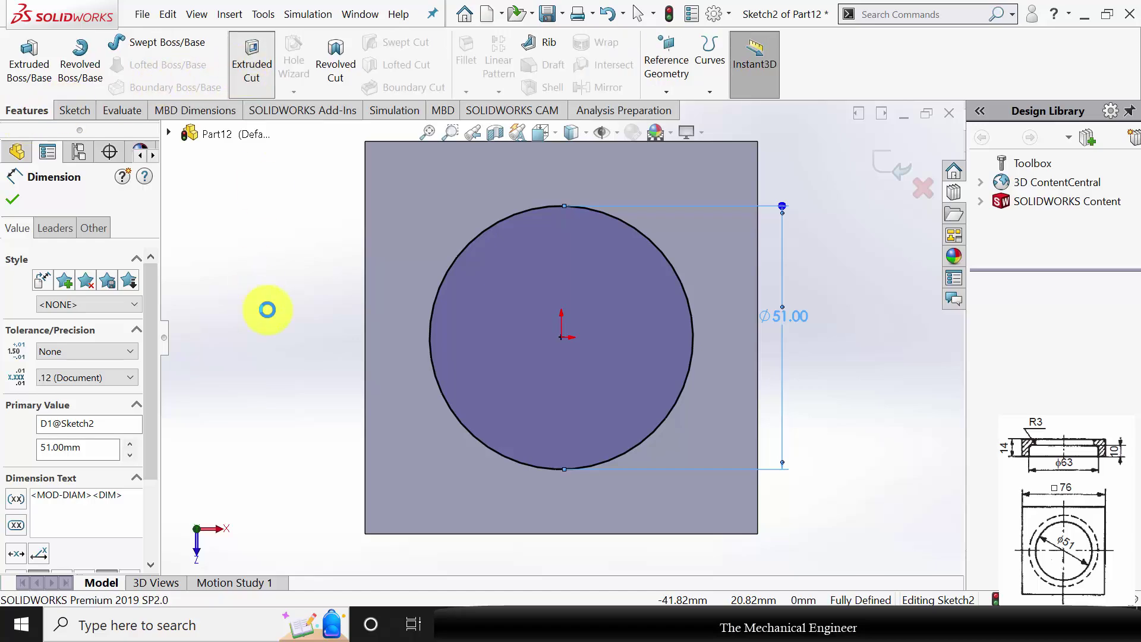
left_click(77, 293)
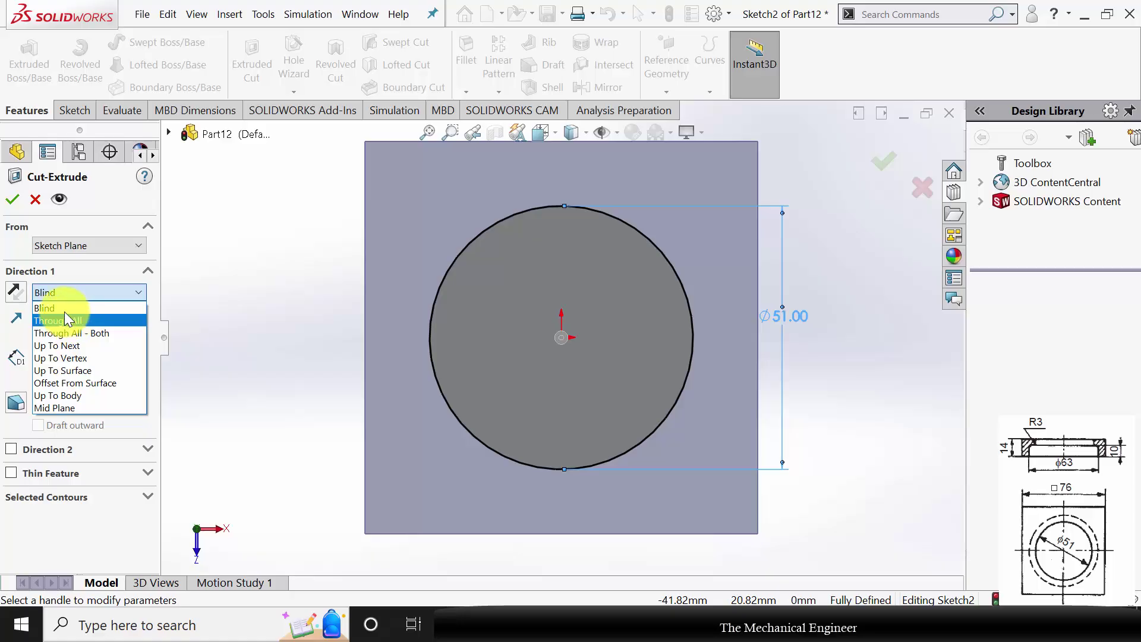
left_click(64, 309)
double_click(64, 357)
type("4")
key("Return")
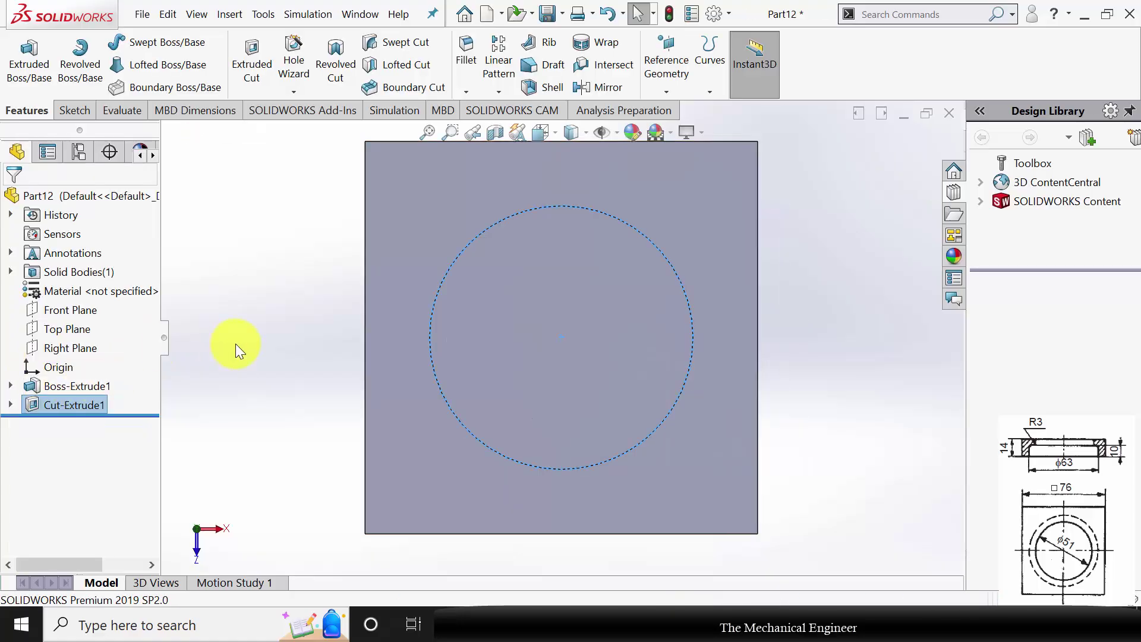
Step: Sketch a circle about 63 mm in diameter on the pocket's floor, centred on the origin
middle_click_drag(307, 369, 297, 334)
left_click(558, 304)
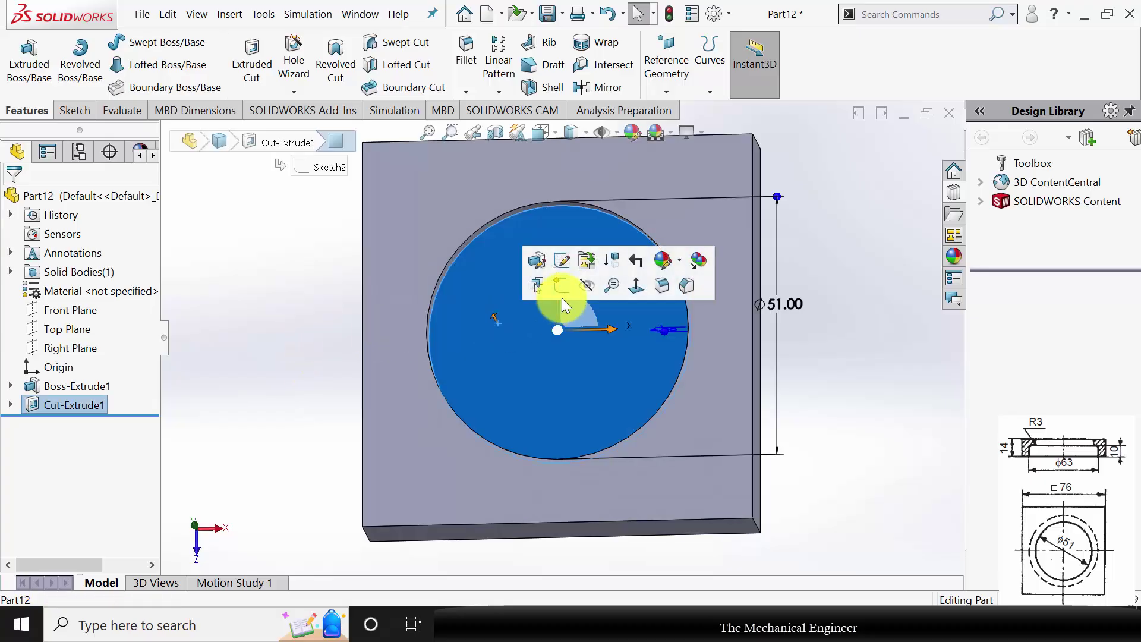
left_click(567, 283)
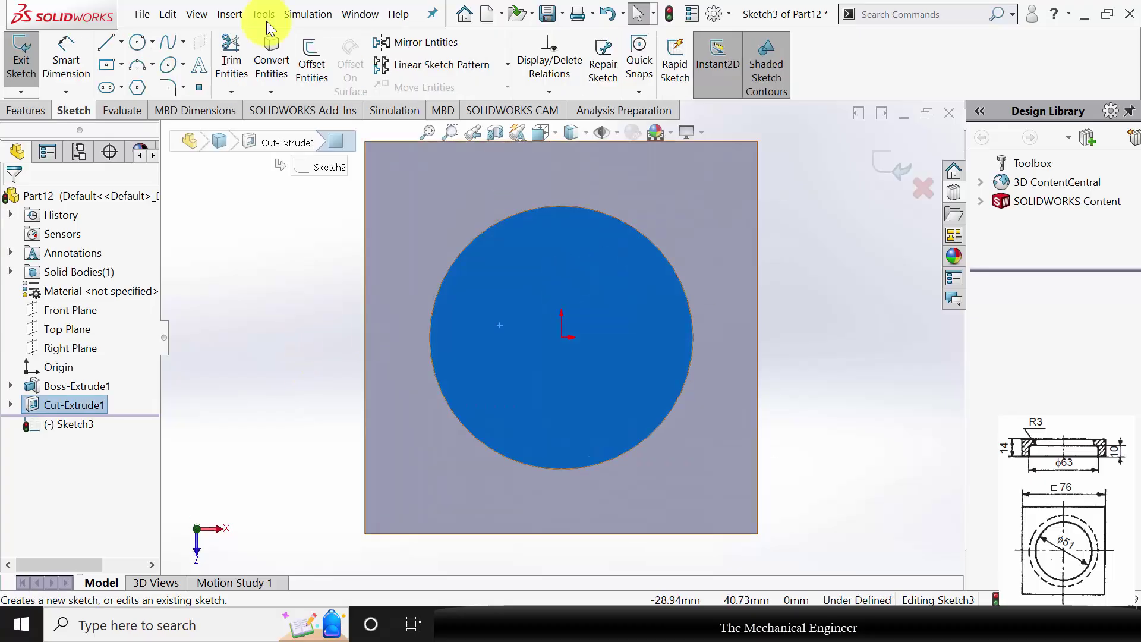
left_click(136, 39)
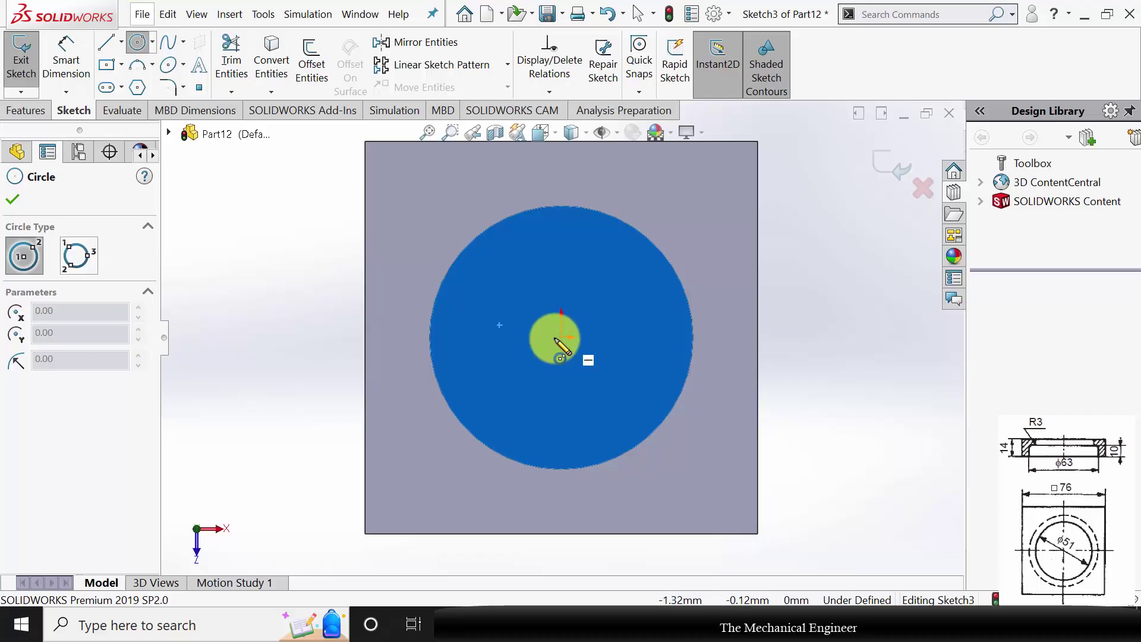
left_click_drag(560, 337, 642, 197)
Step: Dimension the new circle's diameter to 63 mm
left_click(86, 49)
left_click(718, 292)
left_click(808, 319)
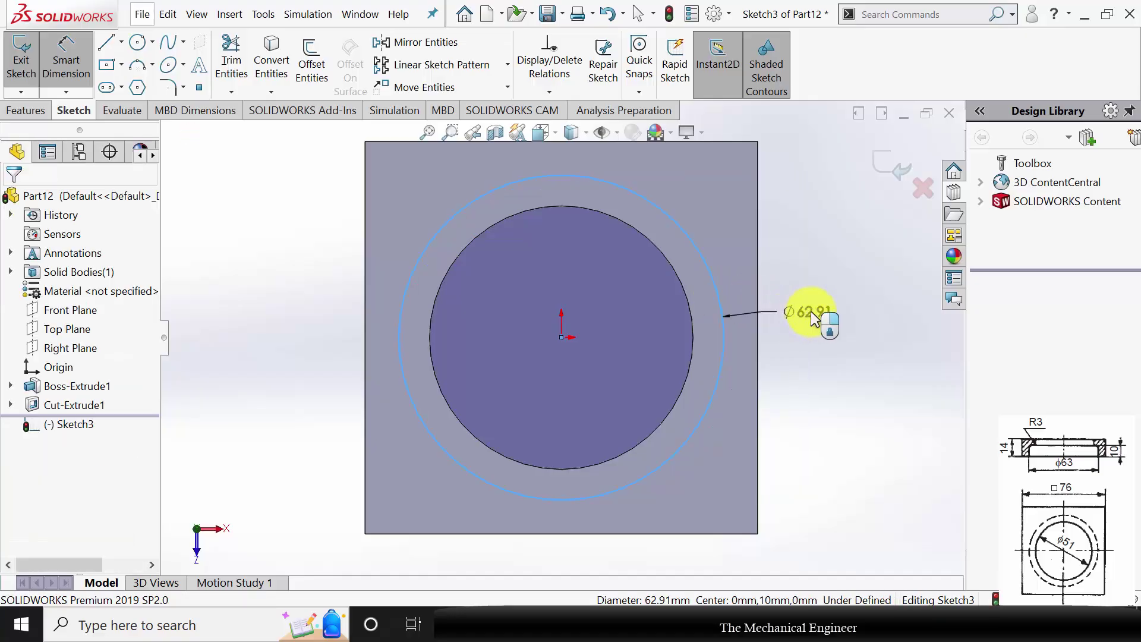
type("63")
key("Return")
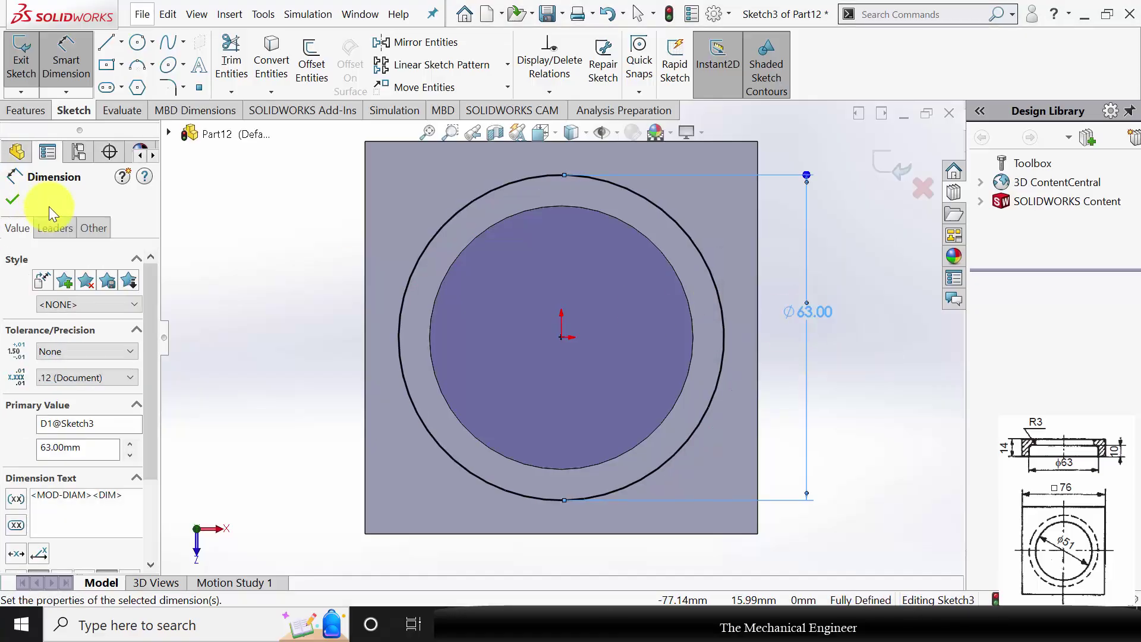
left_click(13, 202)
Step: Cut-extrude the 63 mm circle from the pocket floor with the Through All end condition
left_click(26, 110)
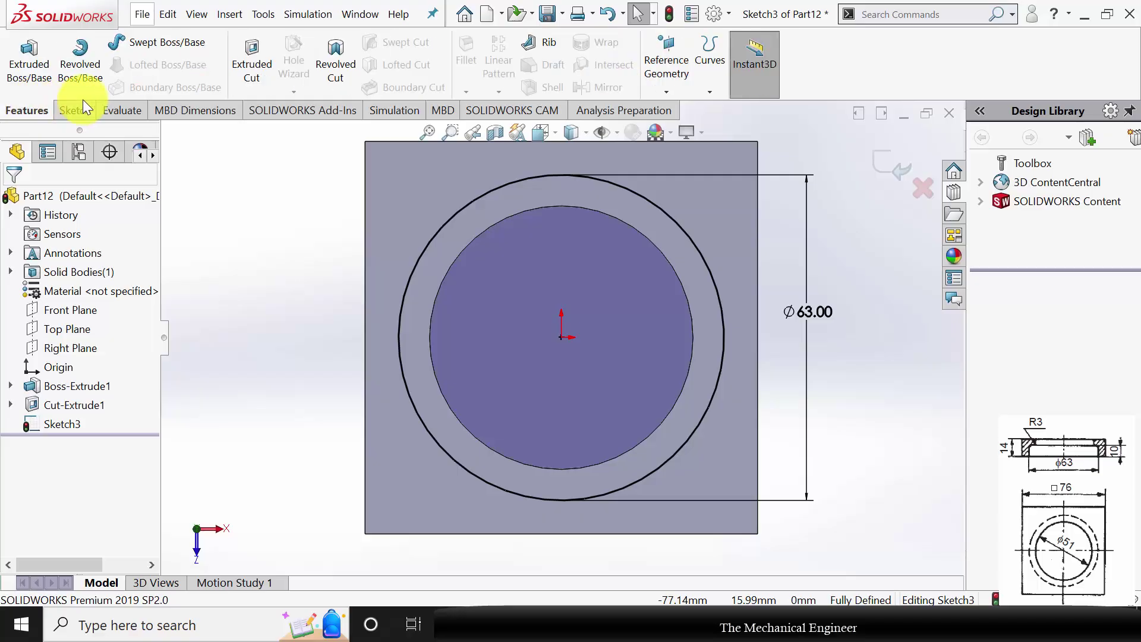
left_click(252, 62)
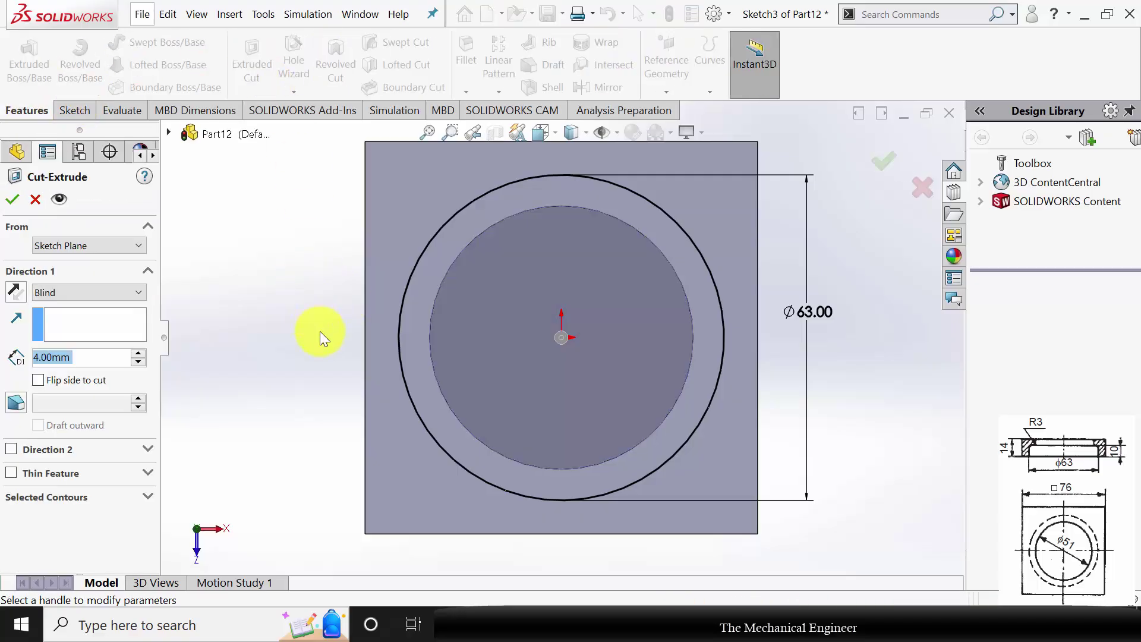
left_click(88, 287)
left_click(69, 319)
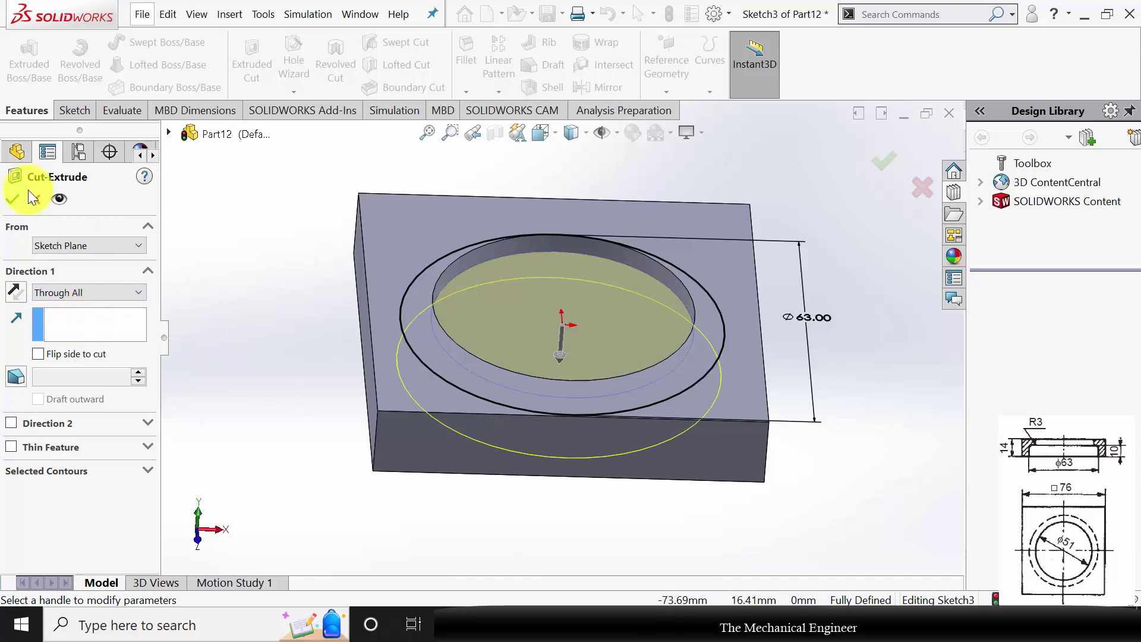
left_click(14, 201)
Step: Fillet the inner circular edge where the 63 mm bore meets the step with a 3 mm radius
middle_click_drag(262, 276, 408, 183)
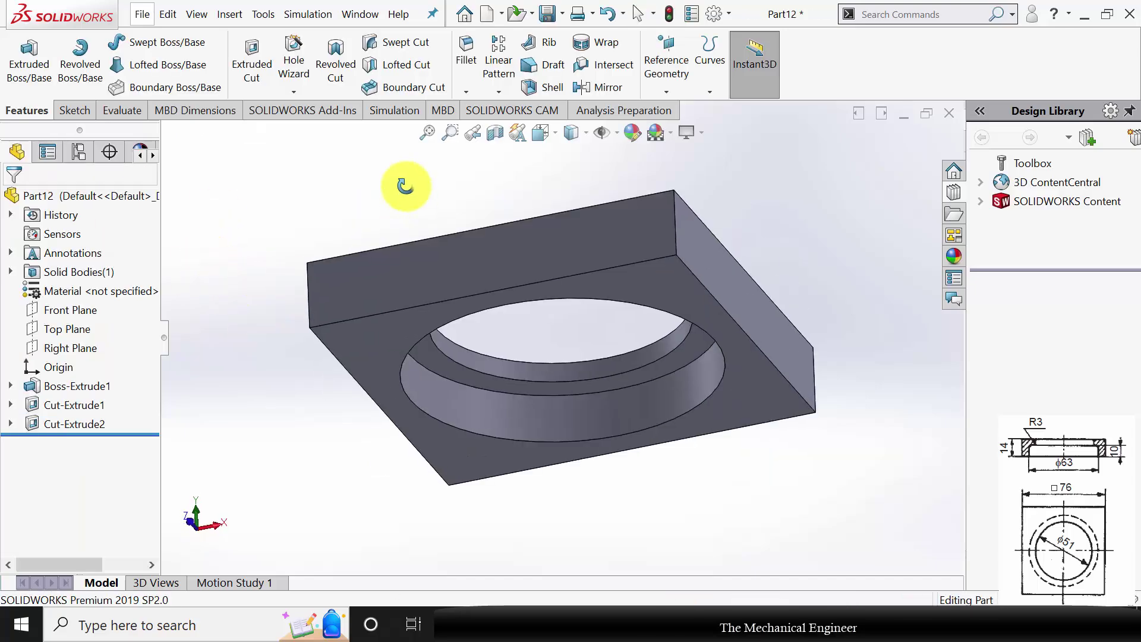
left_click(469, 66)
type("3.00mm")
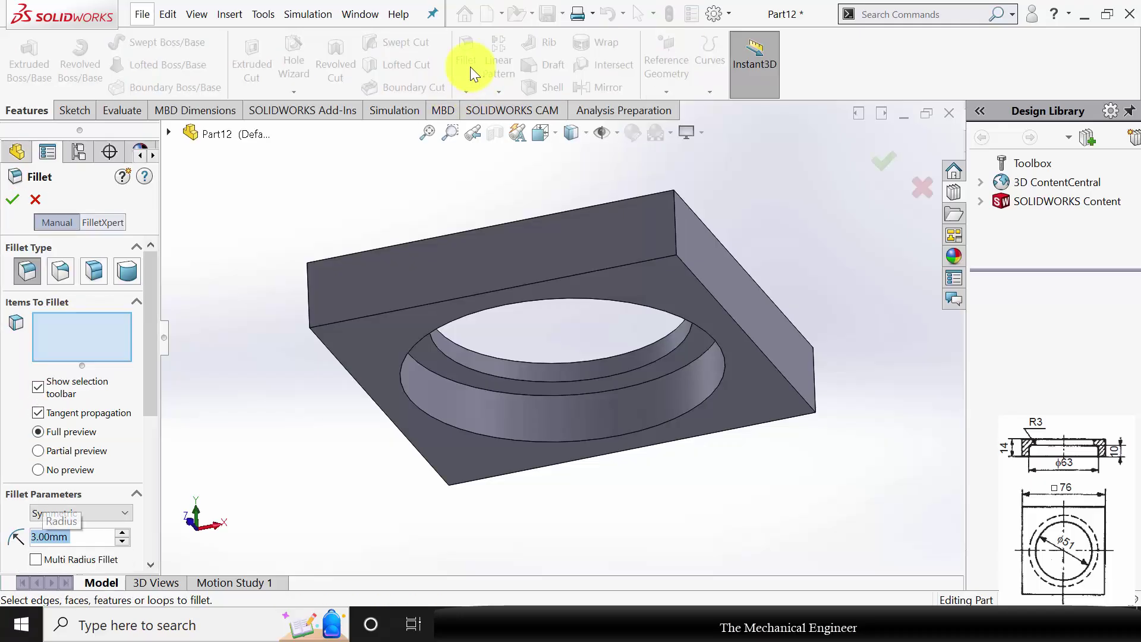
left_click(476, 386)
left_click(14, 201)
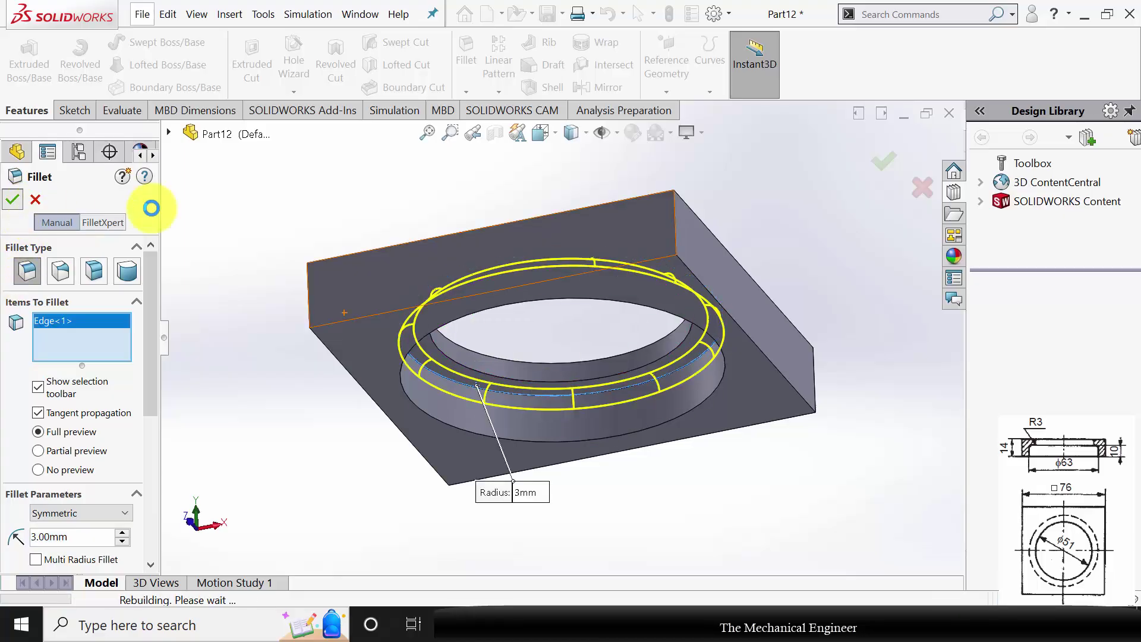
Step: Assign Plain Carbon Steel as the material of the square ring
middle_click_drag(330, 231, 350, 311)
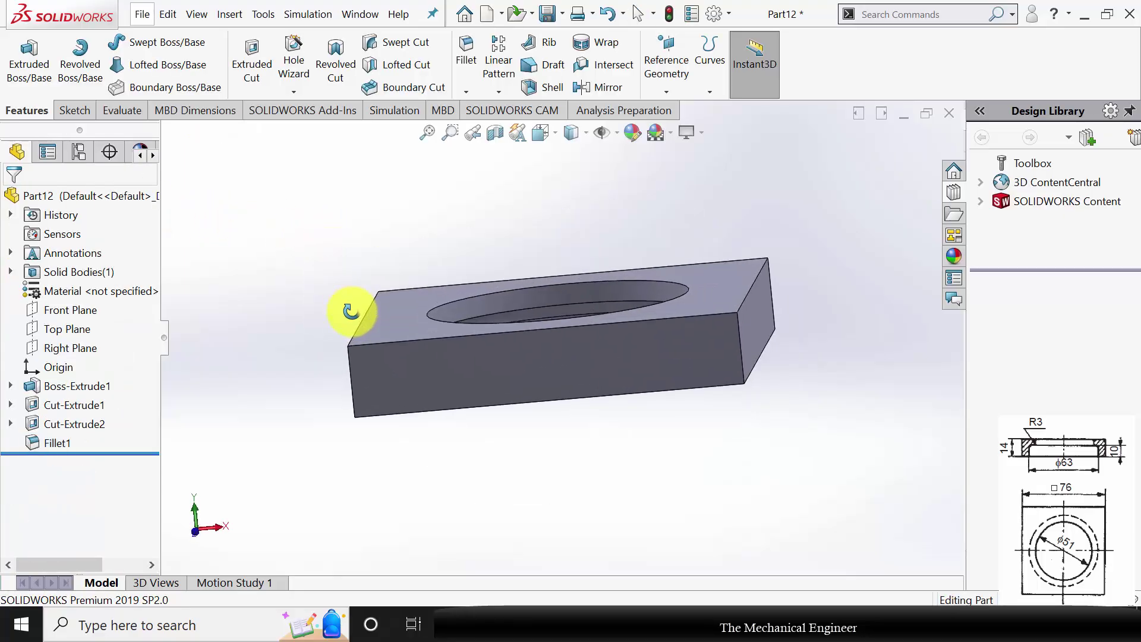
right_click(84, 293)
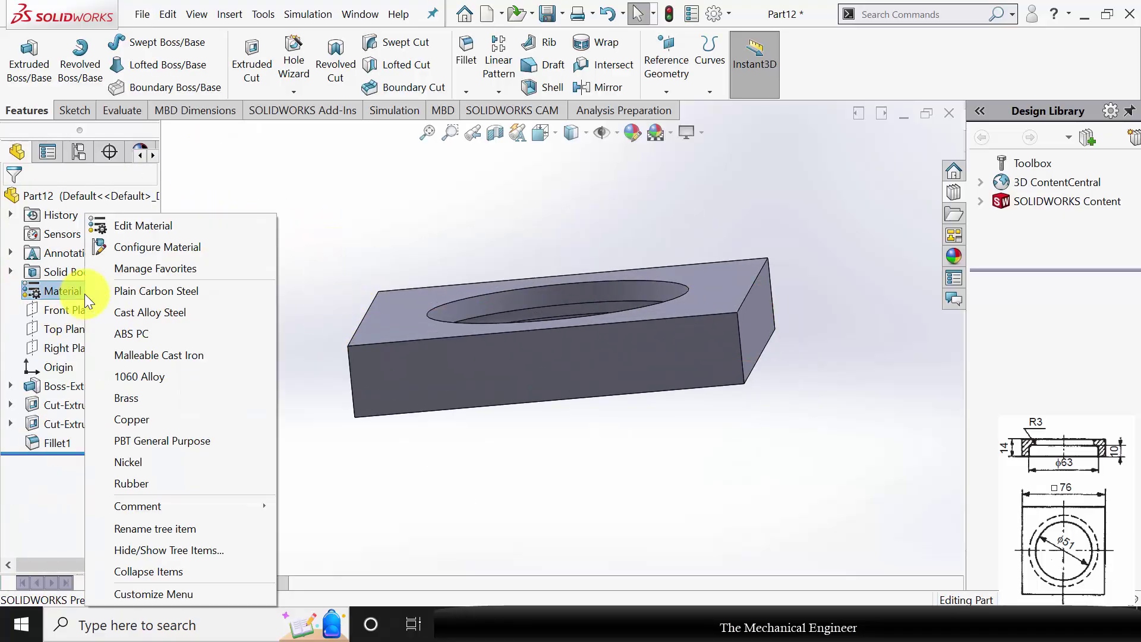
left_click(148, 293)
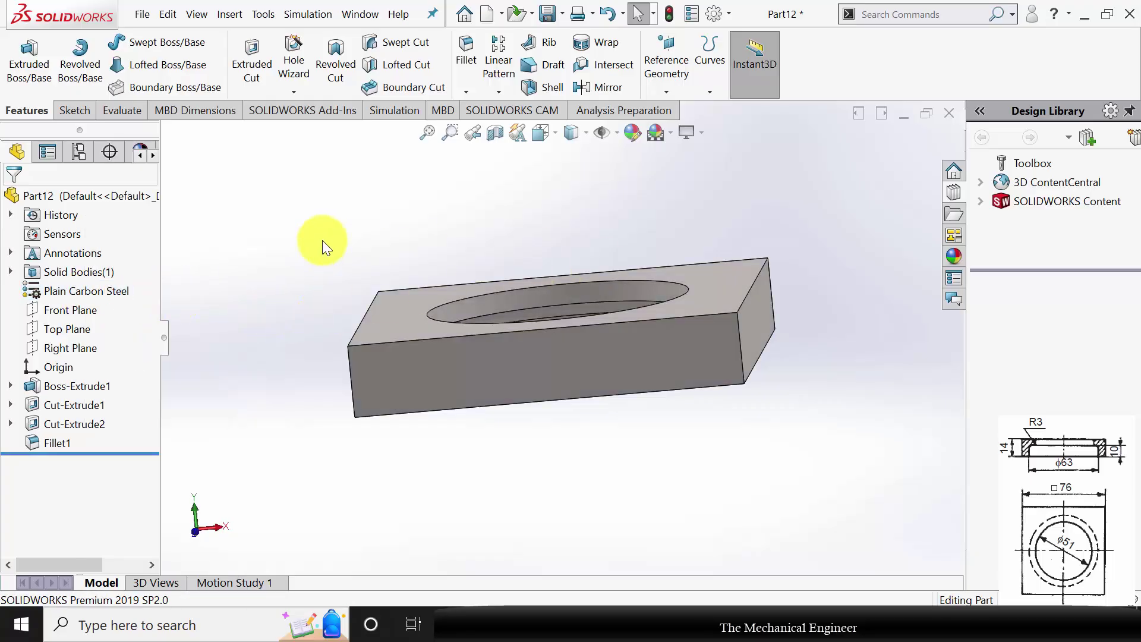
Step: Save the part as 2 in the Tool Post folder
key("ctrl+s")
type("2")
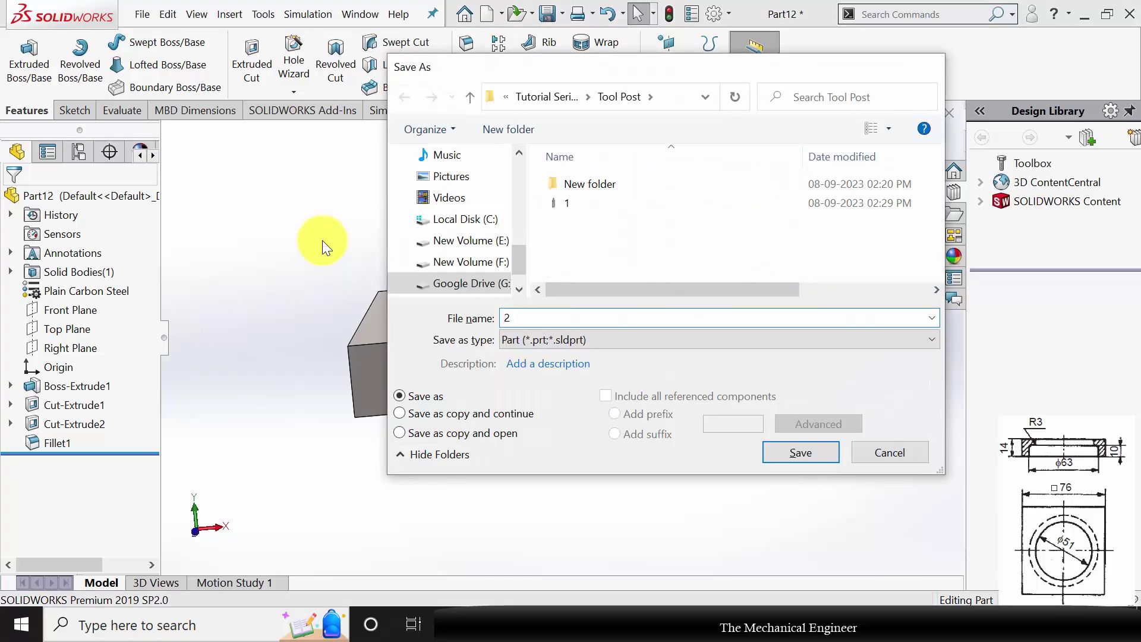
key("Return")
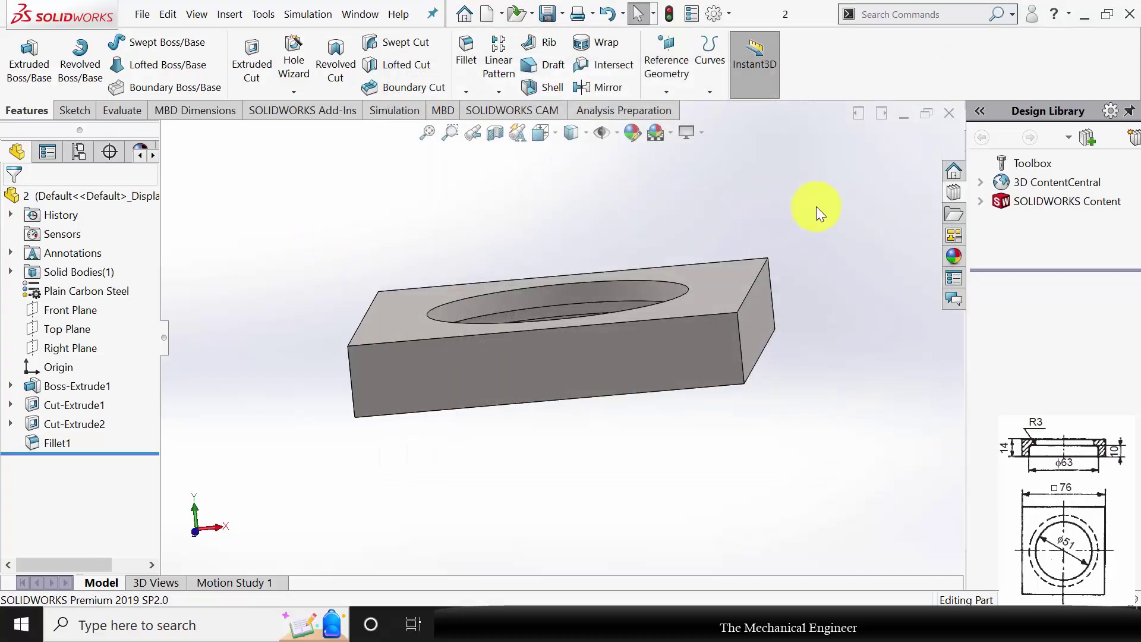
Step: Close the saved square ring and create a new part document
left_click(951, 114)
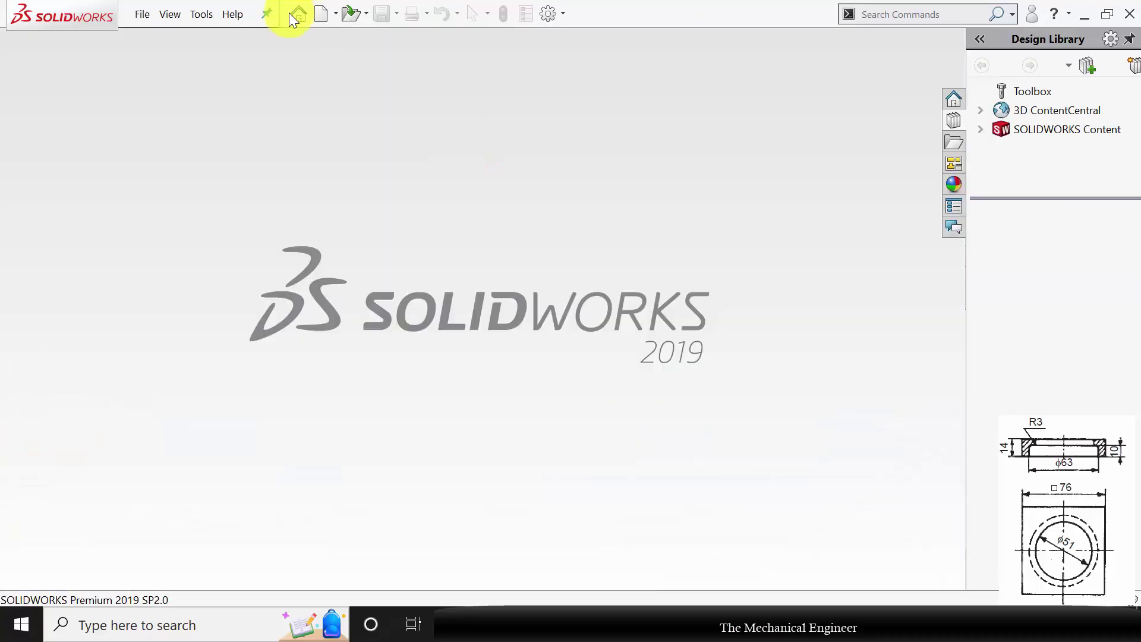
left_click(325, 13)
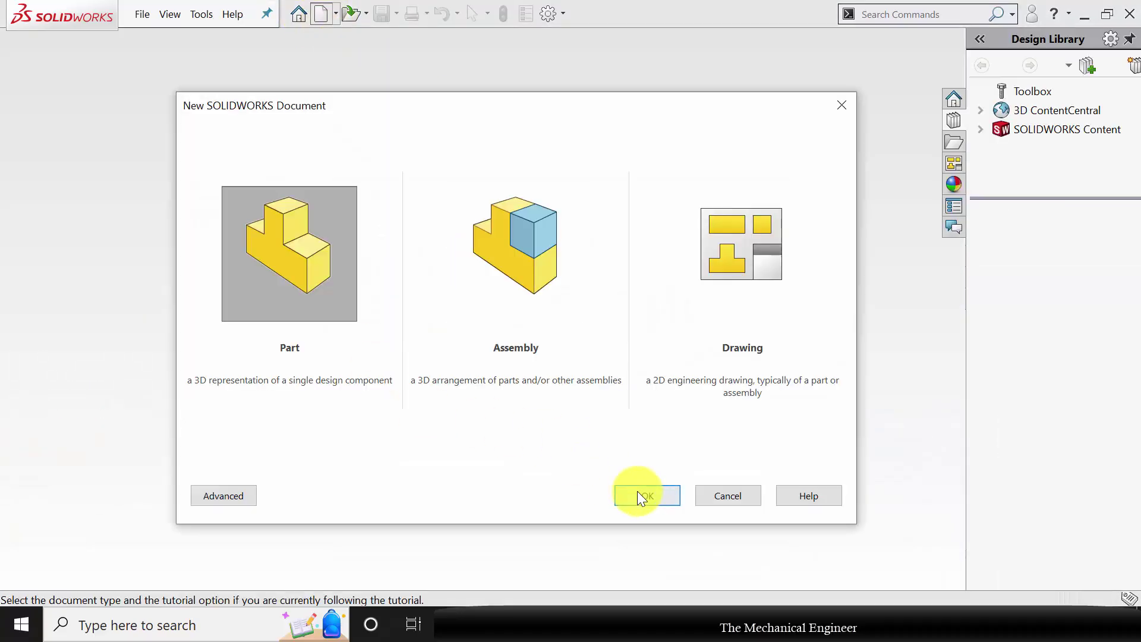
left_click(634, 493)
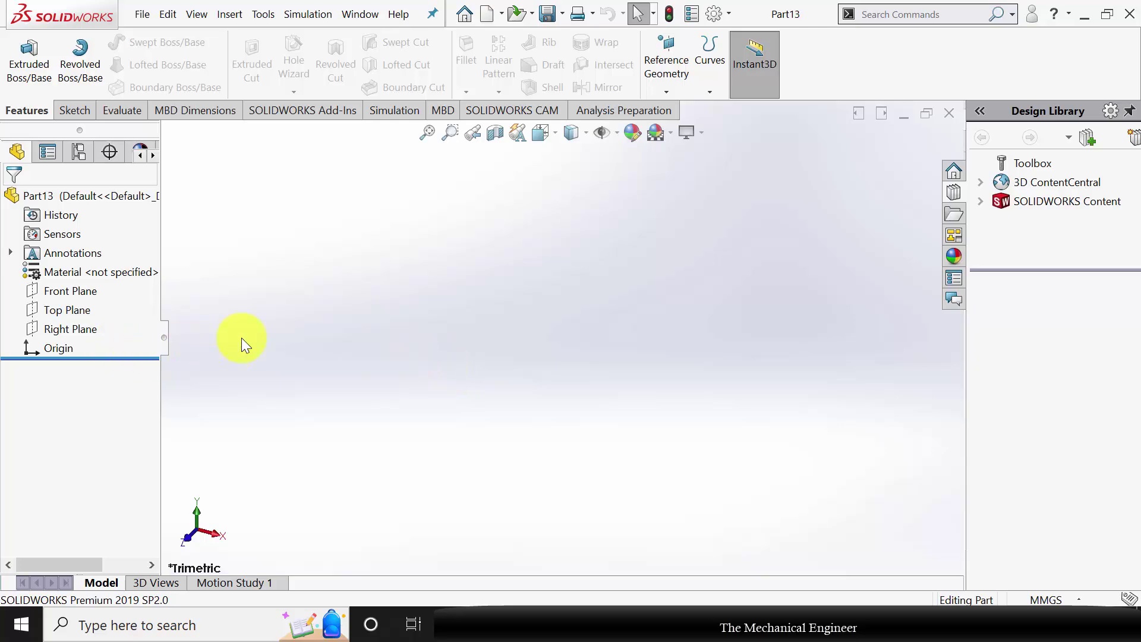
Step: On the Front Plane, sketch a vertical line about 12 mm long, a horizontal base level with the origin, and a taller vertical line at its outer end
left_click(76, 294)
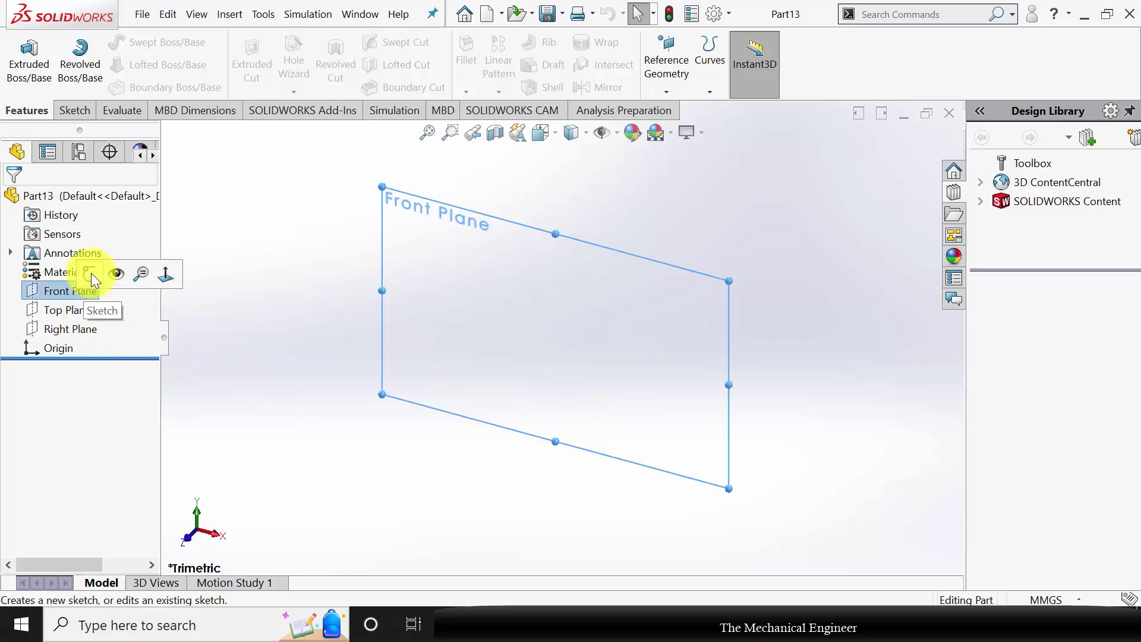
left_click(91, 273)
left_click(107, 43)
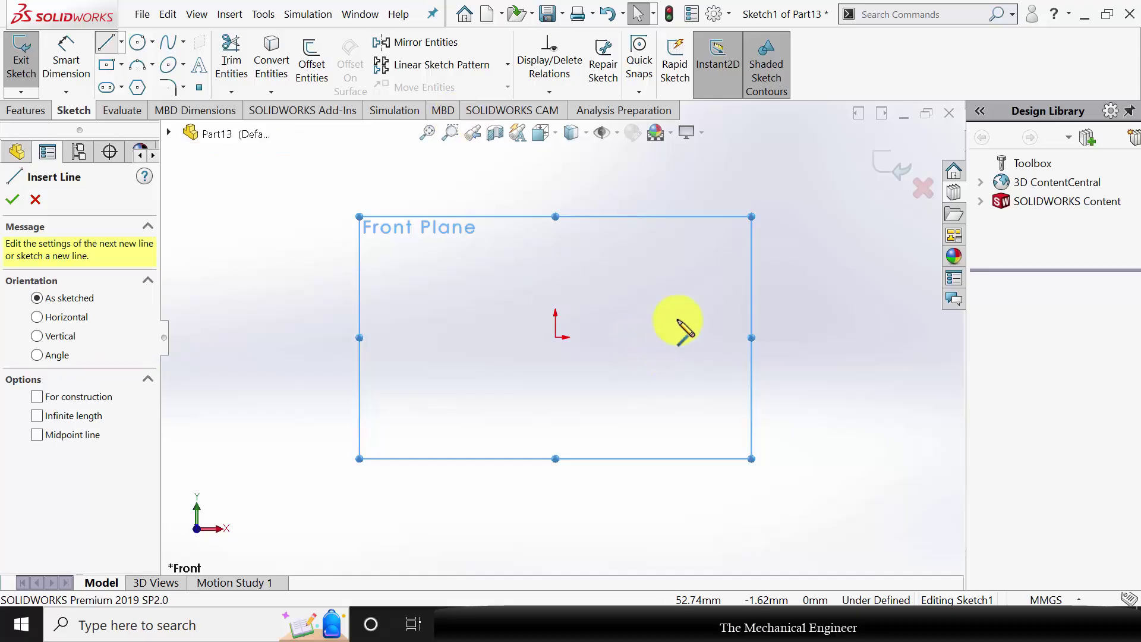
left_click(679, 312)
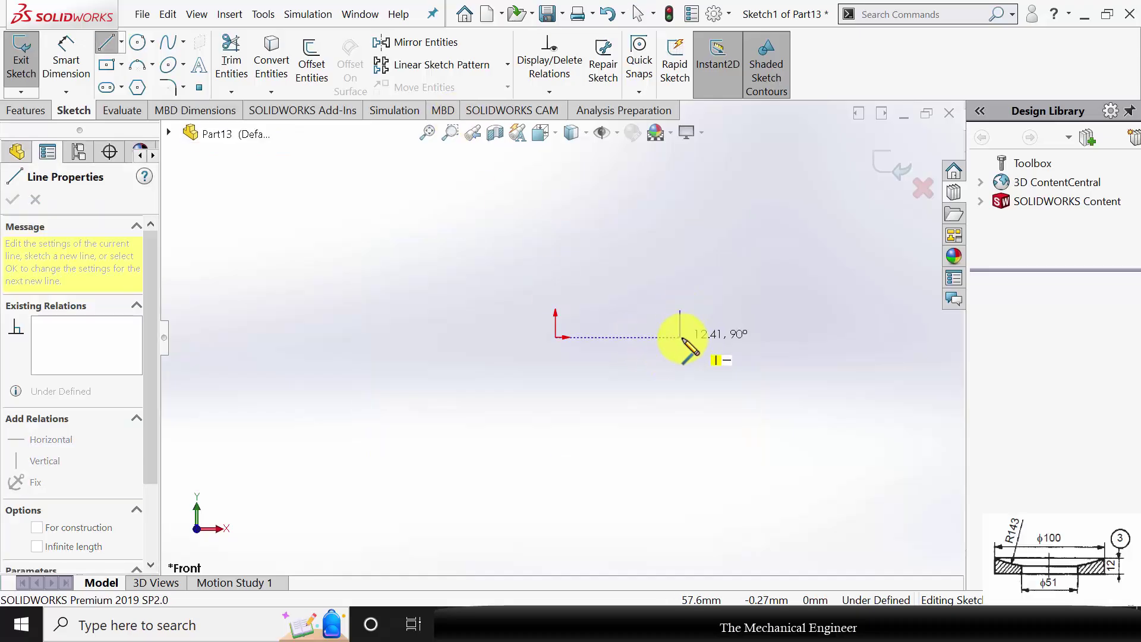
left_click(680, 337)
left_click(745, 336)
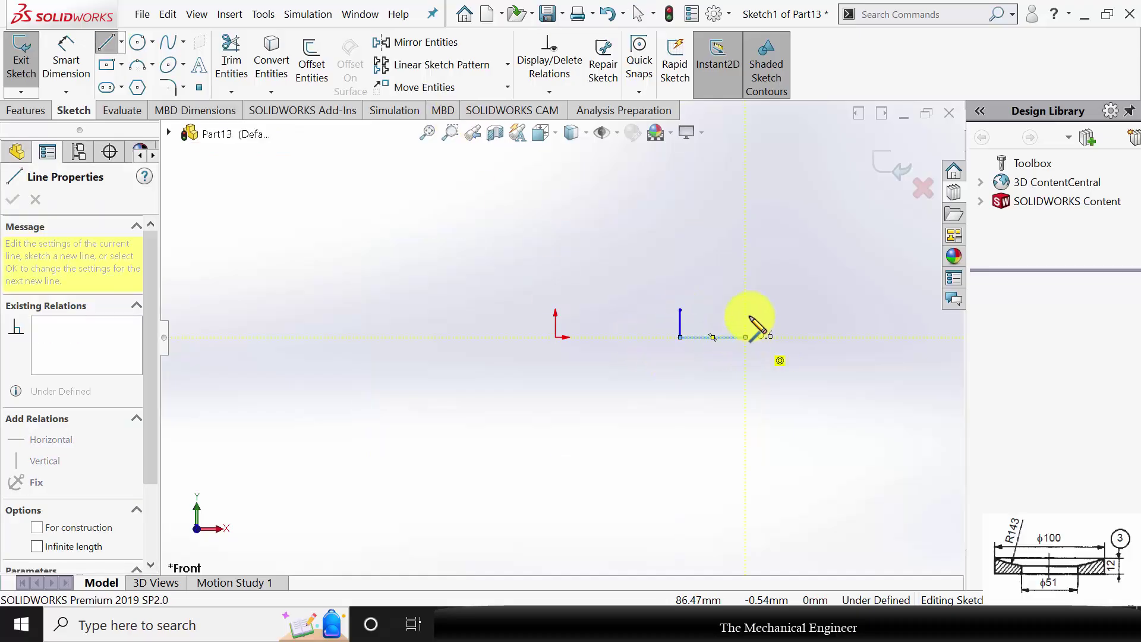
left_click(745, 258)
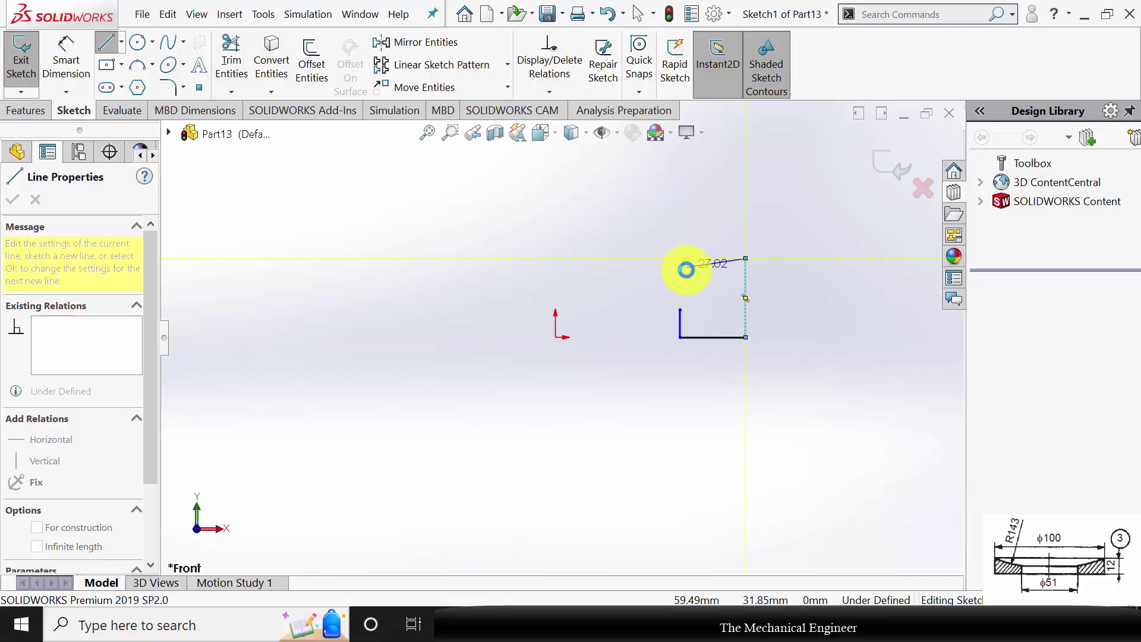
key("Escape")
Step: Close the profile with a concave three-point arc between the upper ends of the two vertical lines
left_click(137, 64)
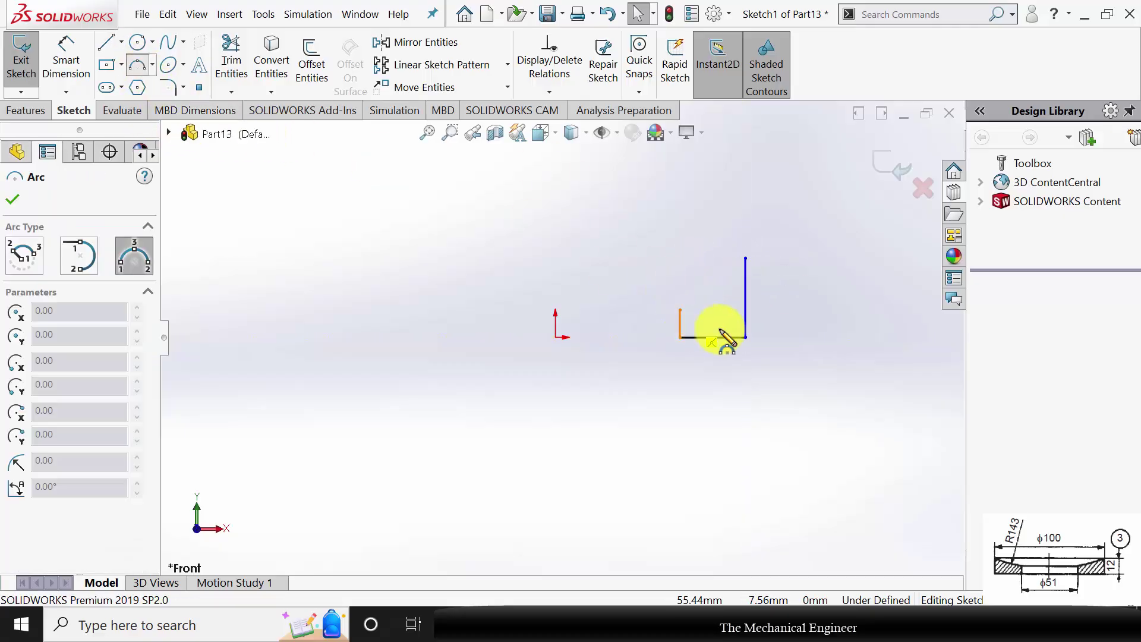
left_click_drag(680, 309, 746, 257)
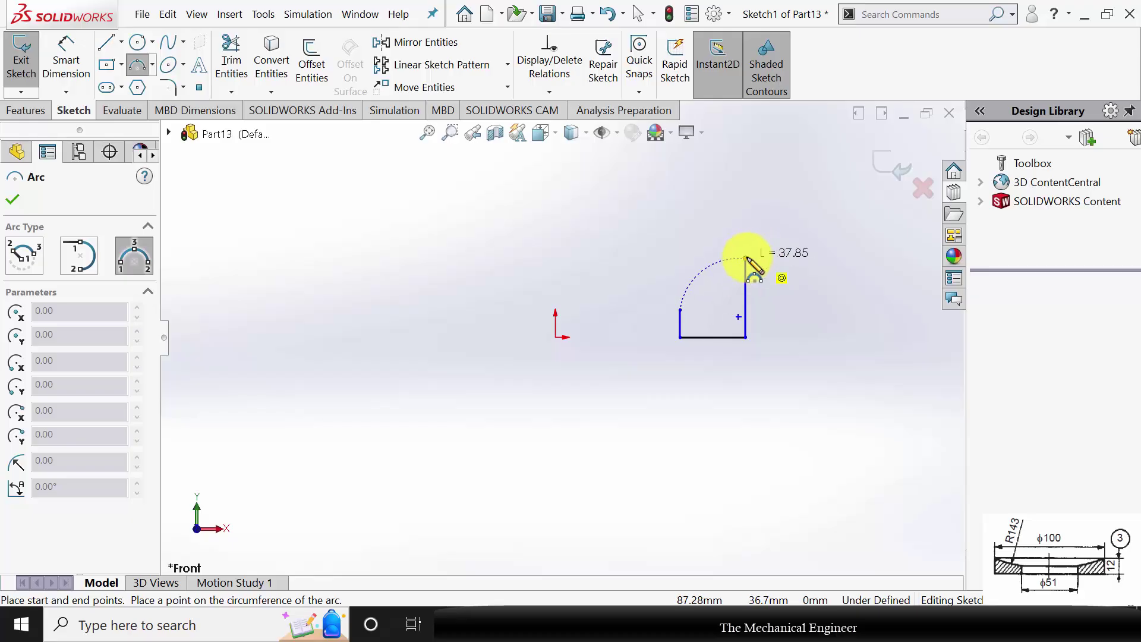
left_click(723, 288)
Step: Dimension the horizontal distance from the origin to the inner vertical line as 51/2 mm
left_click(66, 60)
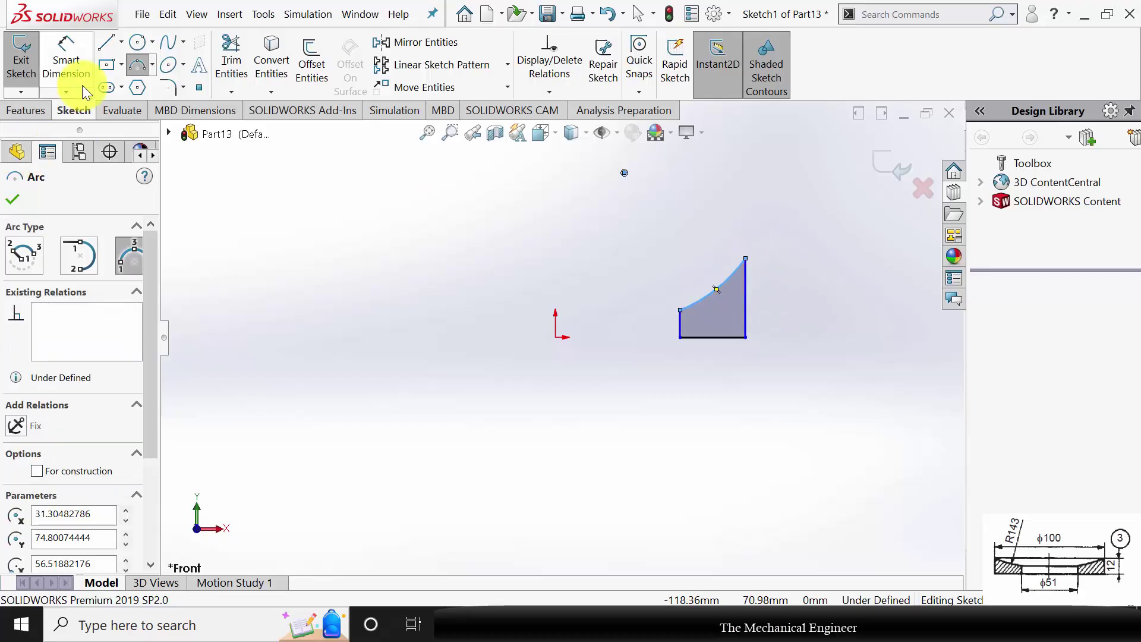
left_click(554, 337)
left_click(679, 337)
left_click(616, 393)
type("25.5")
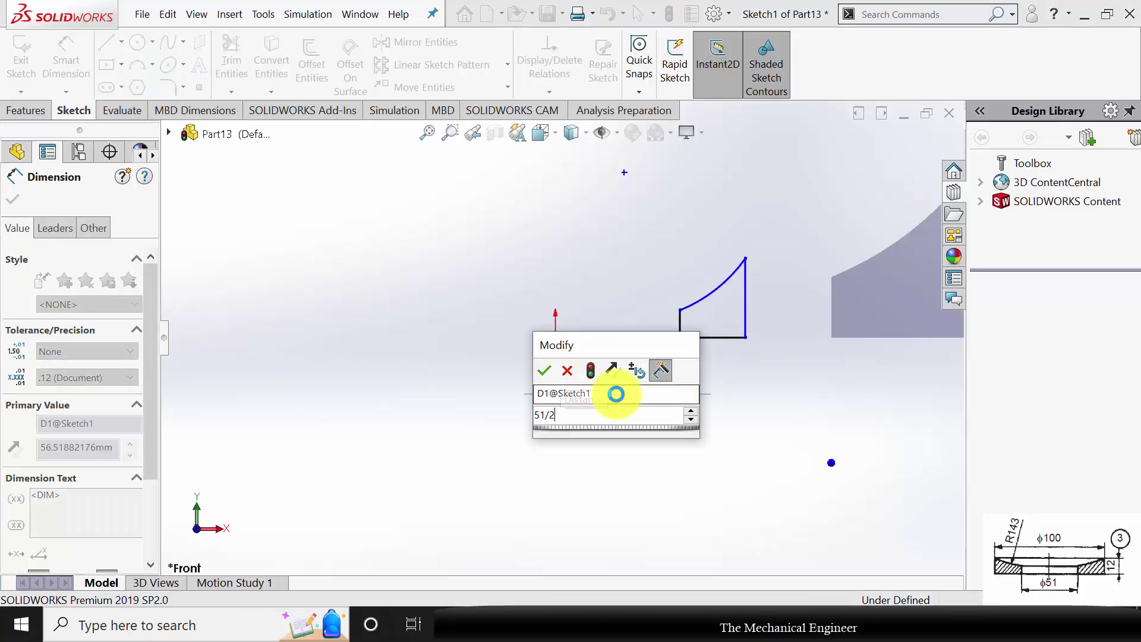
key("Return")
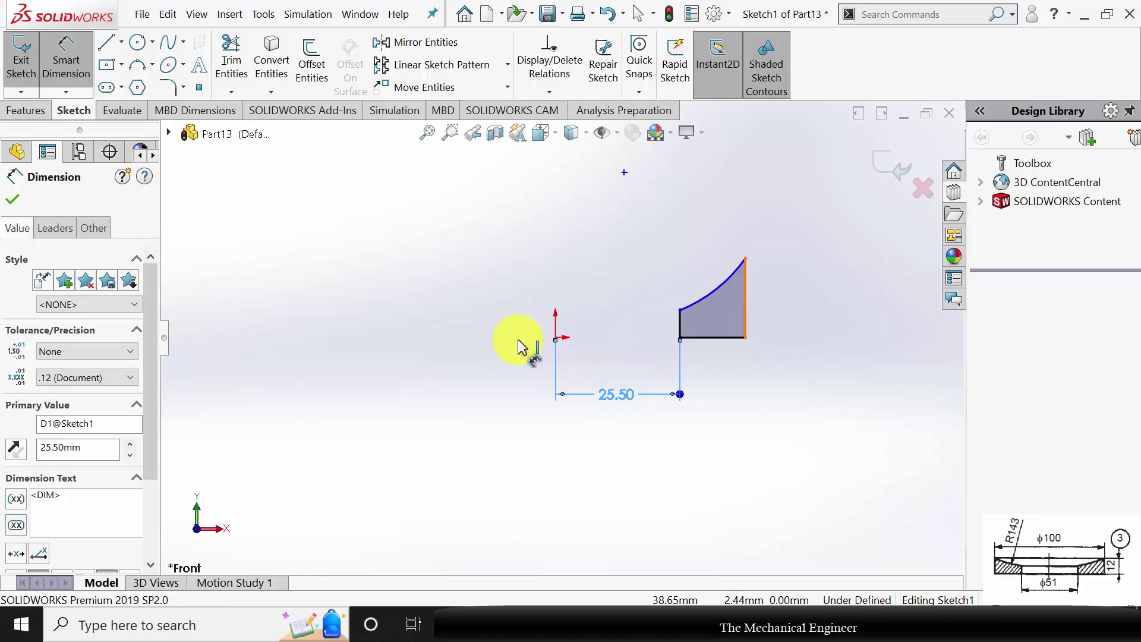
Step: Dimension the horizontal distance from the origin to the outer vertical line as 50 mm
left_click(557, 334)
left_click(555, 337)
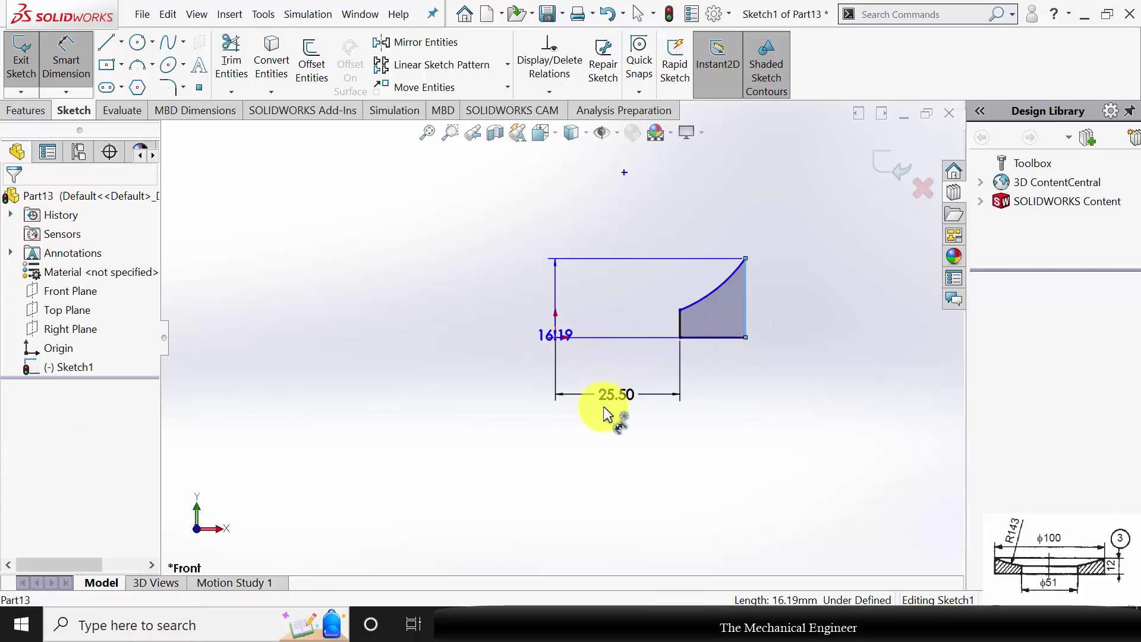
left_click(612, 448)
type("50")
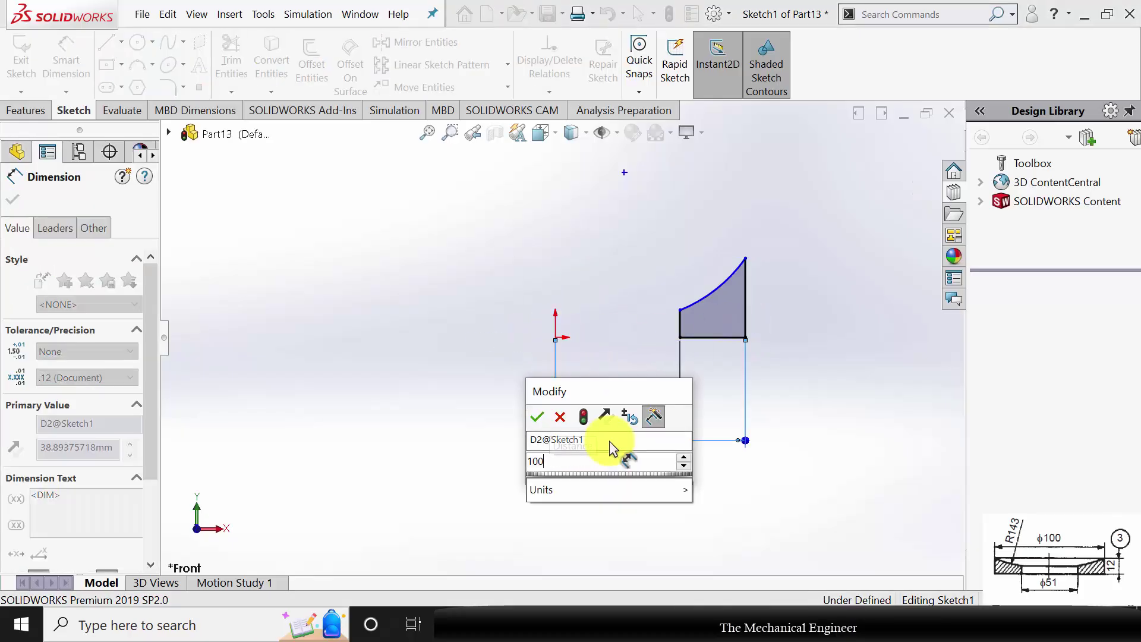
key("Return")
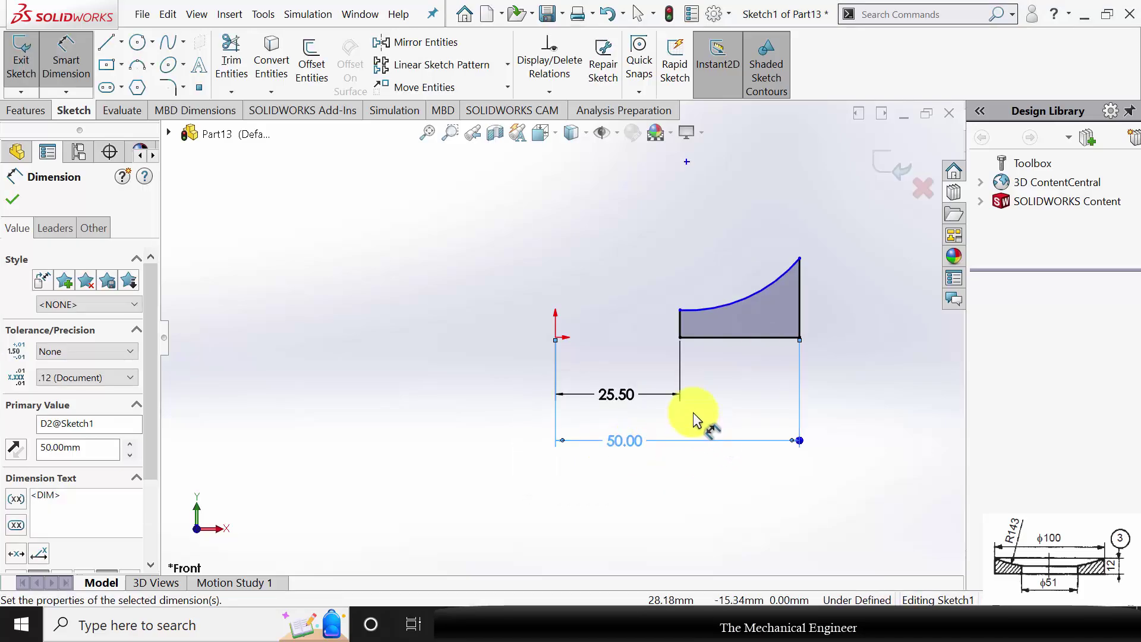
Step: Dimension the concave arc with a radius of 143 mm
left_click(721, 306)
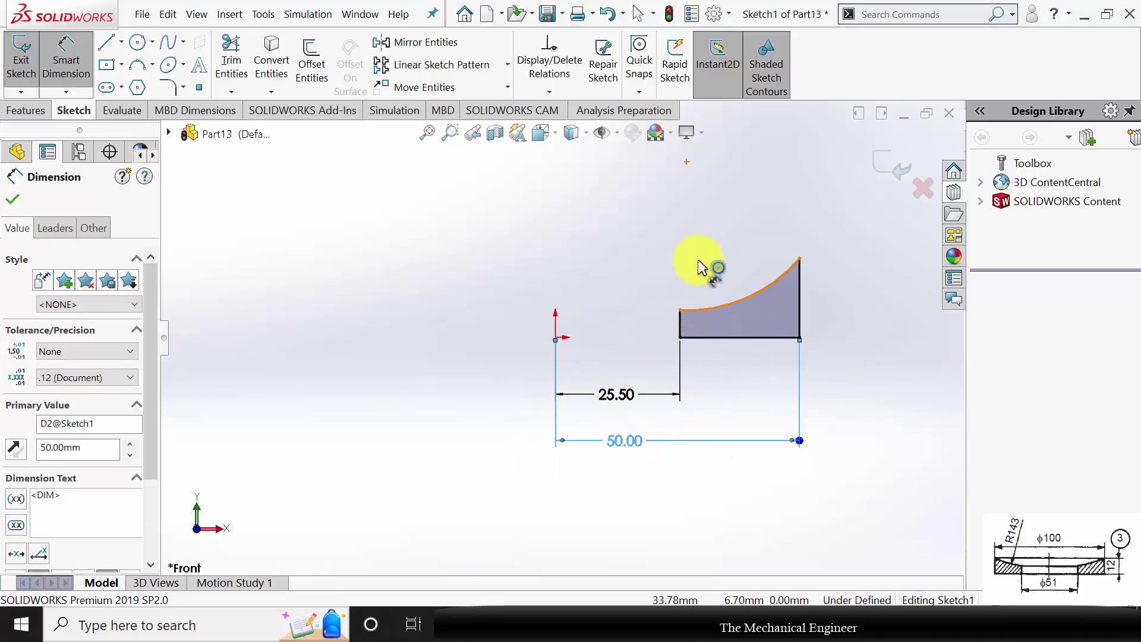
left_click(698, 255)
type("143")
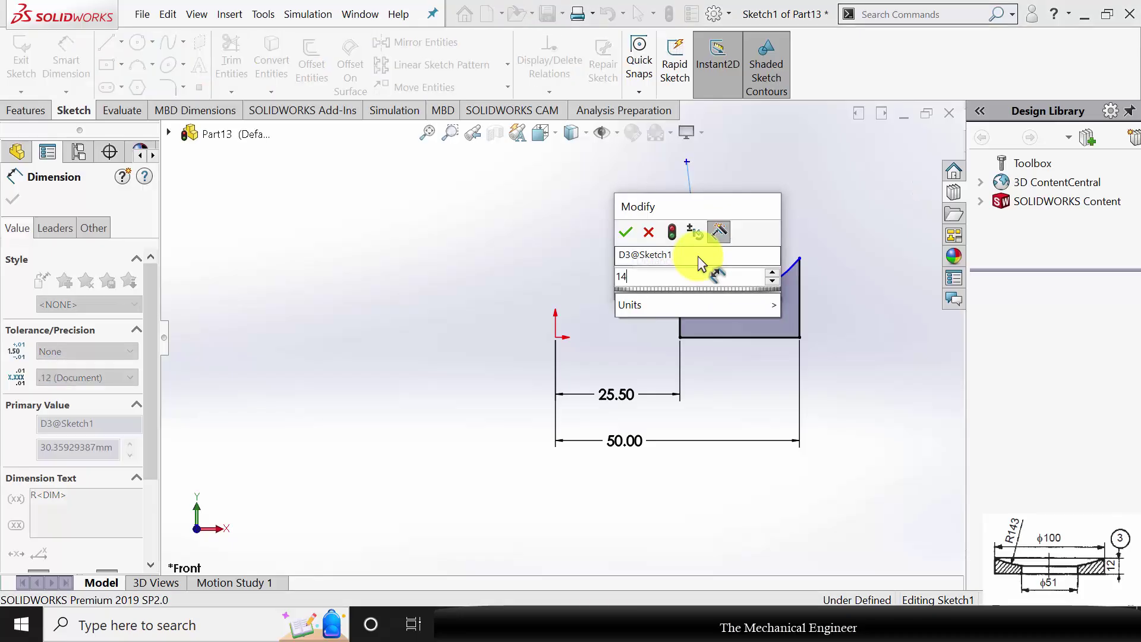
key("Return")
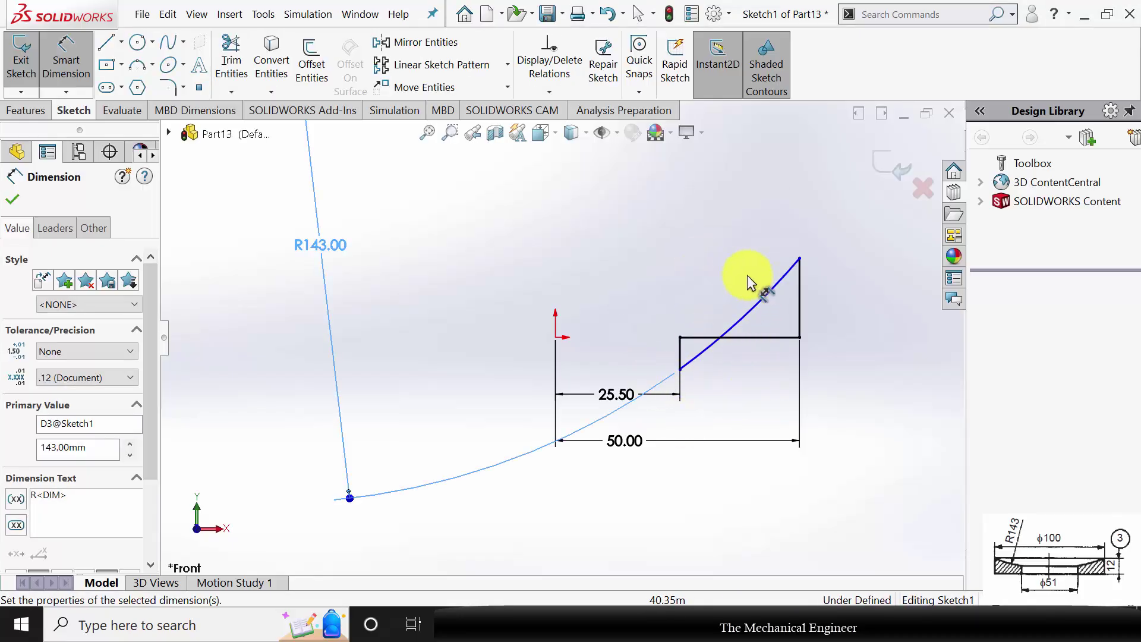
Step: Dimension the outer vertical line's height as 12 mm
left_click(801, 306)
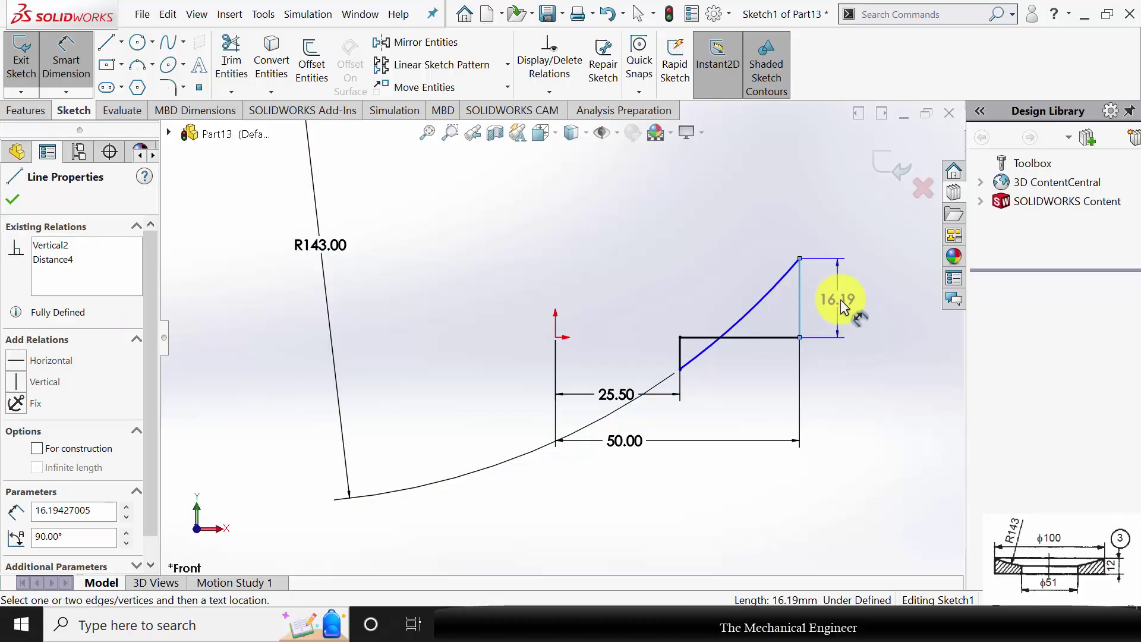
left_click(843, 306)
type("12")
key("Return")
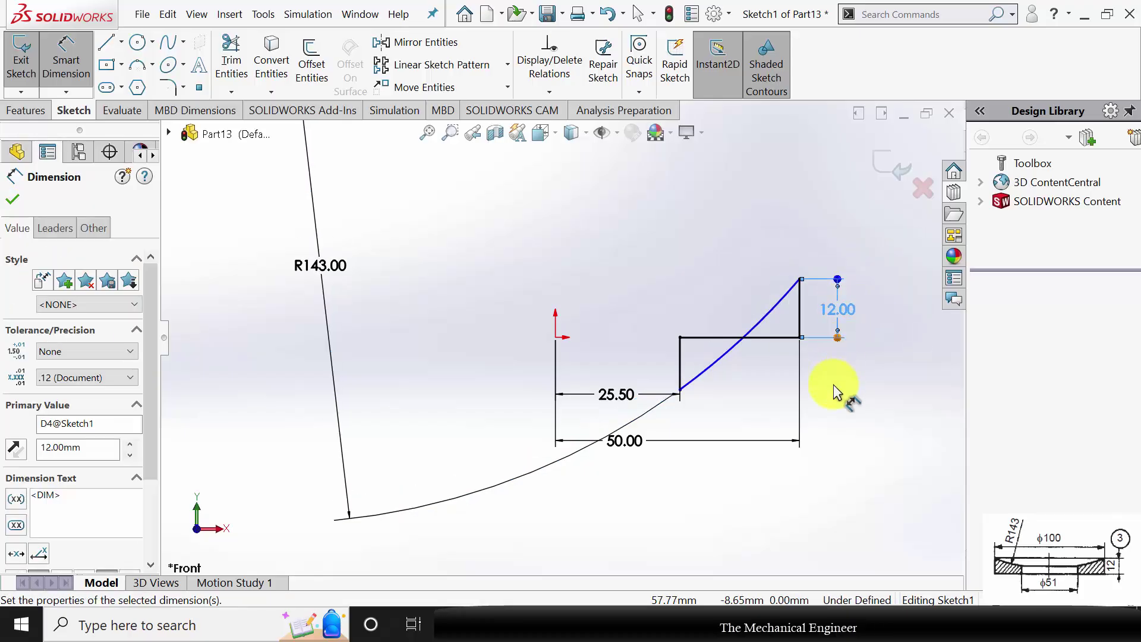
Step: Move the arc's inner endpoint up above the base line so the profile no longer crosses itself
key("Escape")
left_click_drag(680, 376, 679, 319)
scroll(681, 277, "down", 5)
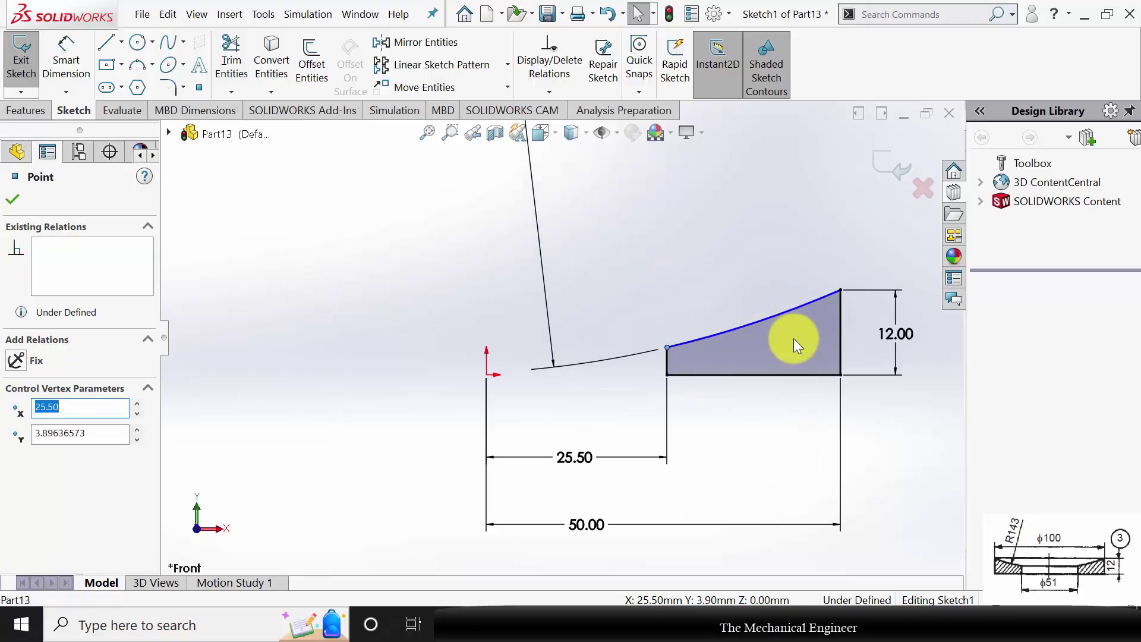
left_click(553, 248)
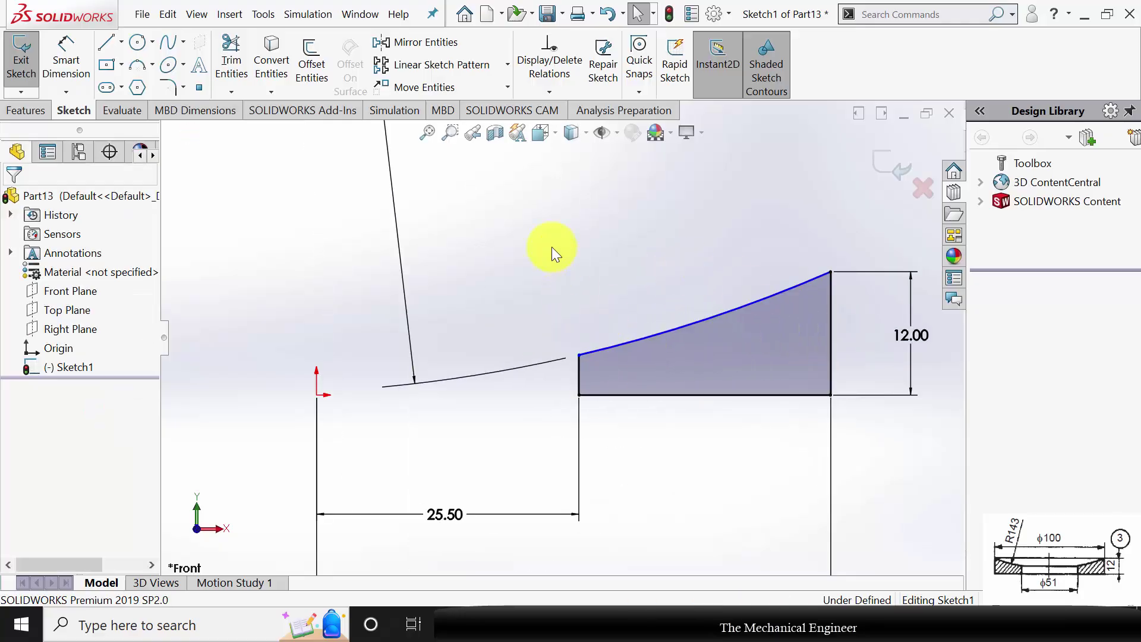
Step: Draw a horizontal line about 11.5 mm long outward from the arc's inner endpoint and convert it to construction geometry
left_click(105, 43)
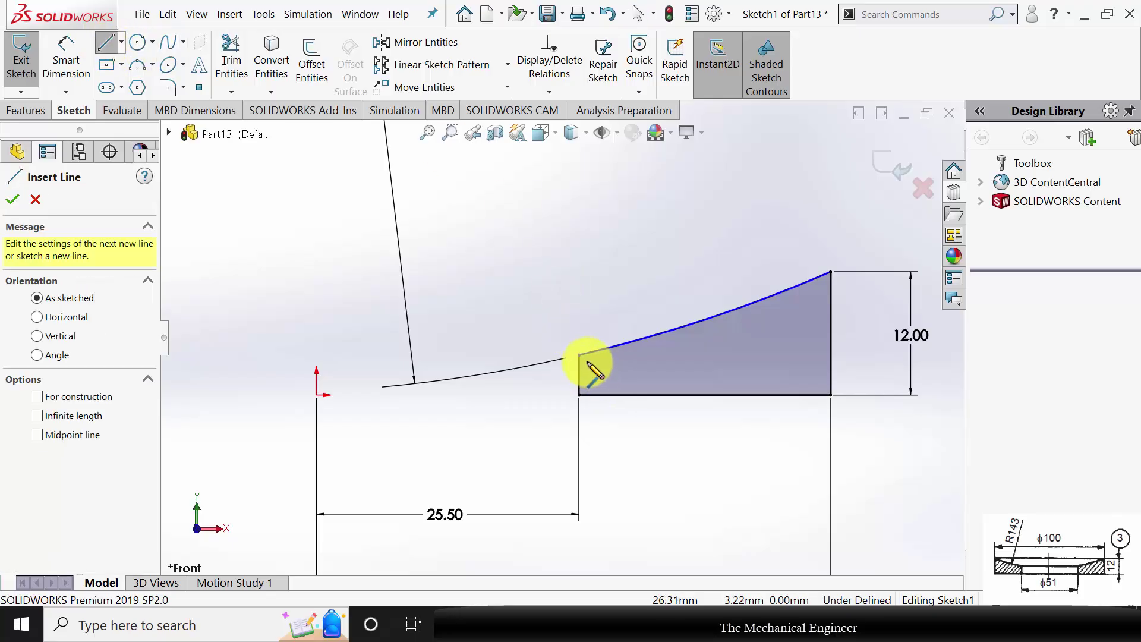
left_click(579, 355)
left_click(696, 354)
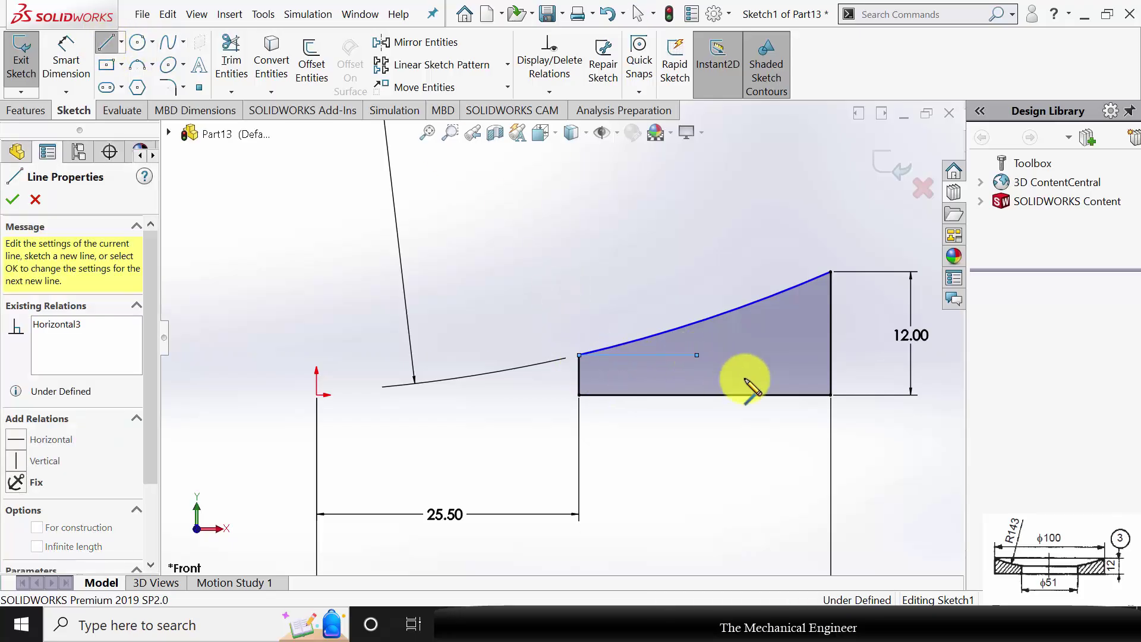
key("Escape")
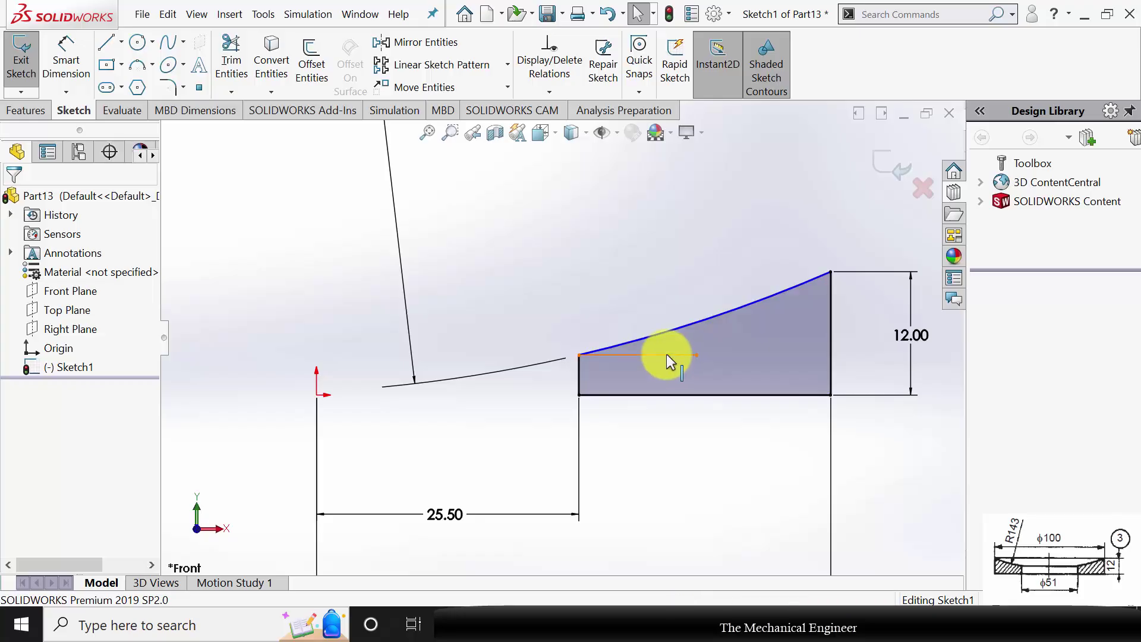
left_click(662, 355)
left_click(36, 448)
key("Escape")
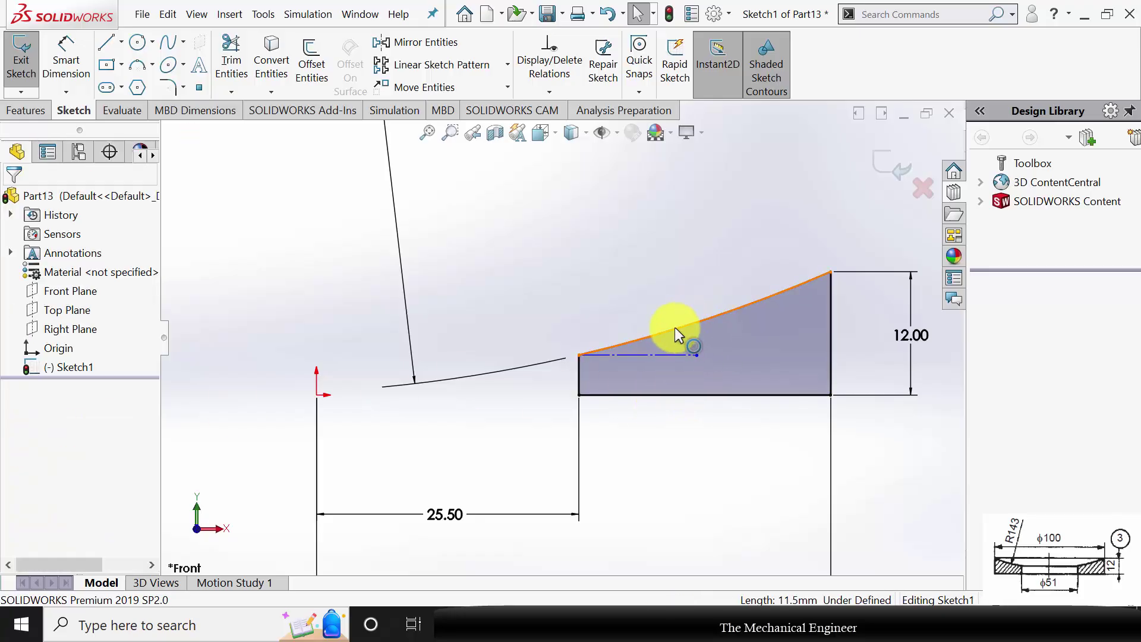
Step: Make the R143 arc tangent to the horizontal construction line
left_click(664, 355)
left_click(637, 355, "ctrl")
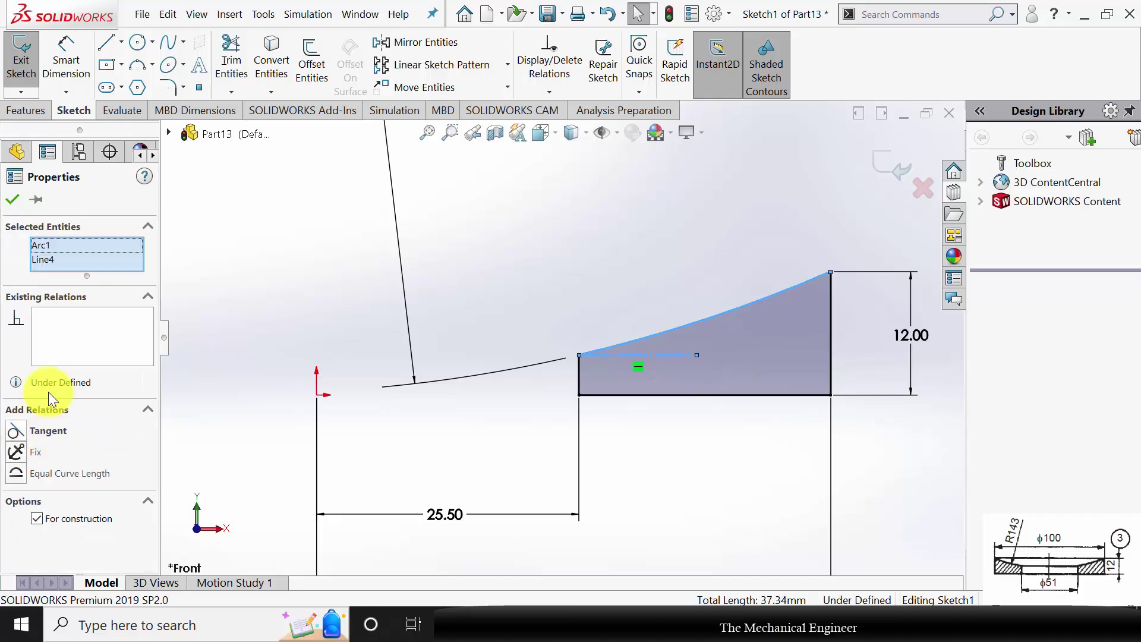
left_click(23, 426)
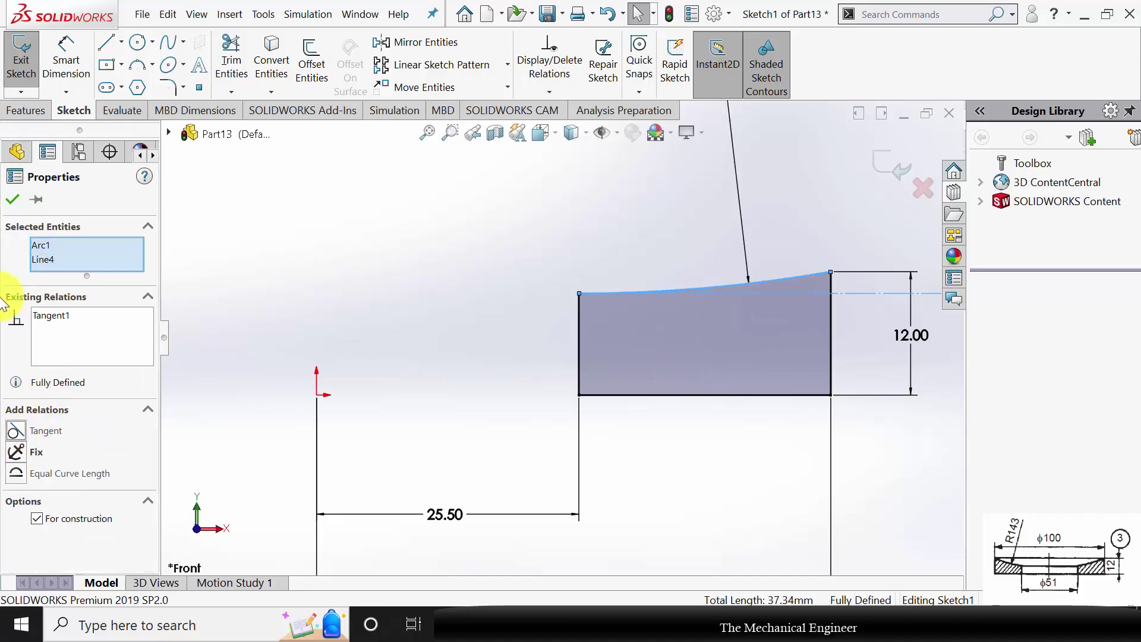
left_click(13, 200)
Step: Draw a vertical centerline about 19 mm long upward from the origin
key("f")
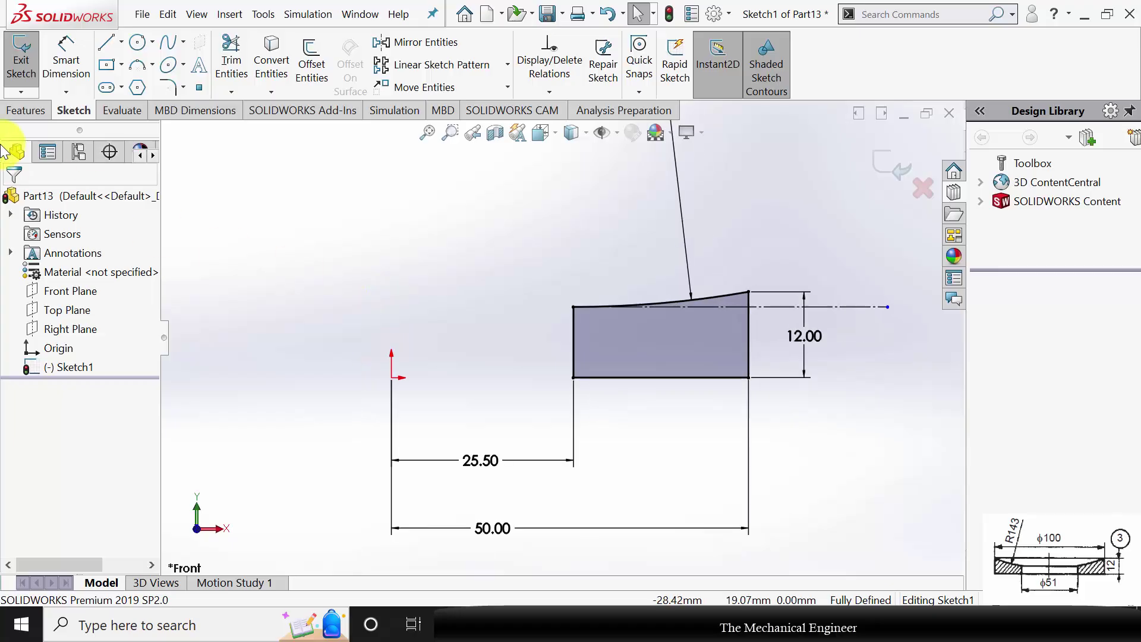
left_click(19, 113)
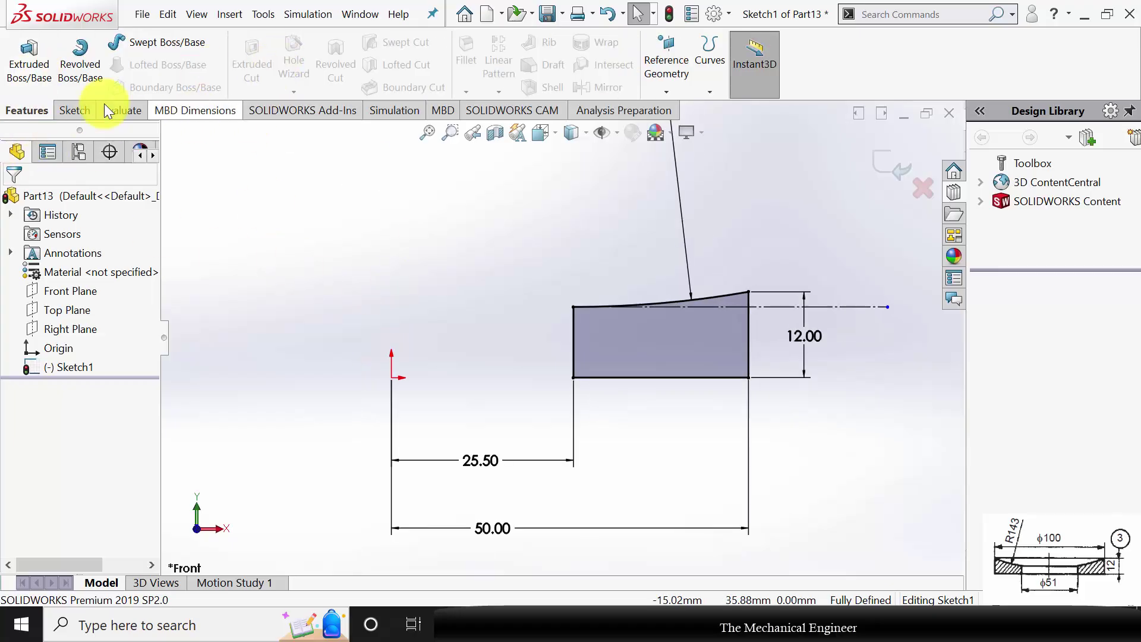
left_click(79, 116)
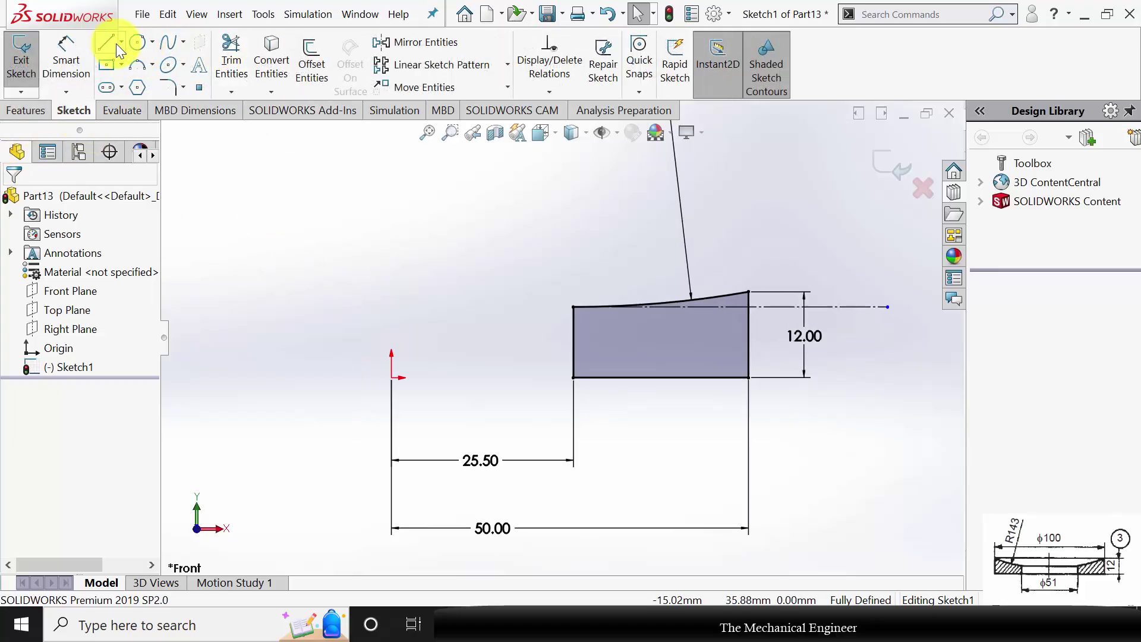
left_click(122, 42)
left_click(150, 84)
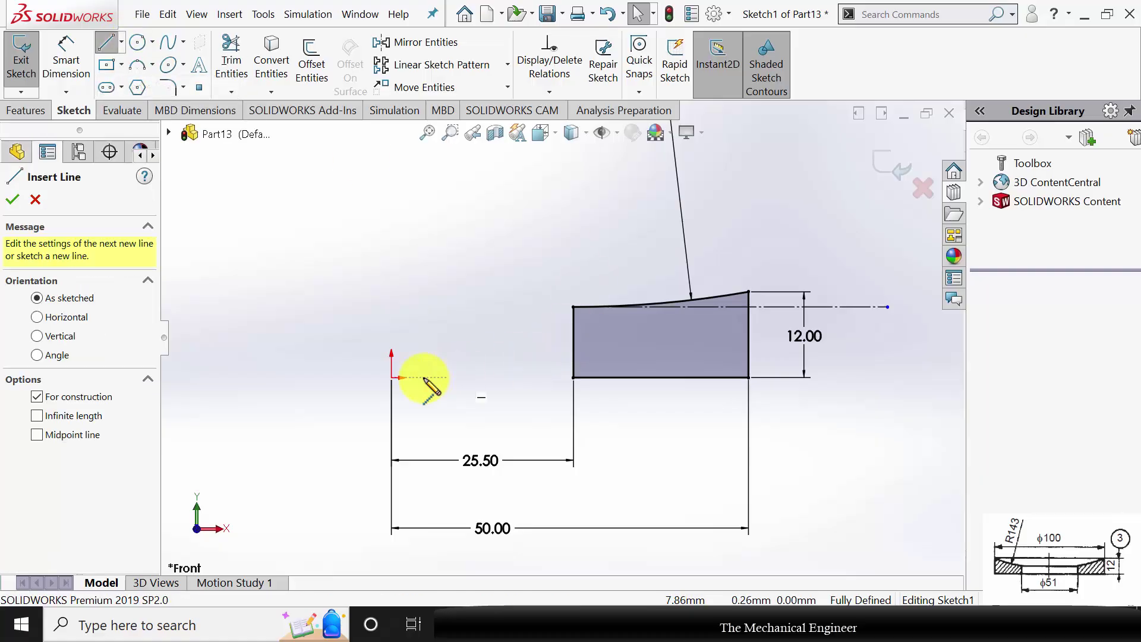
left_click(391, 377)
left_click(391, 243)
key("Escape")
Step: Revolve the closed profile 360 degrees about the vertical centerline
left_click(23, 113)
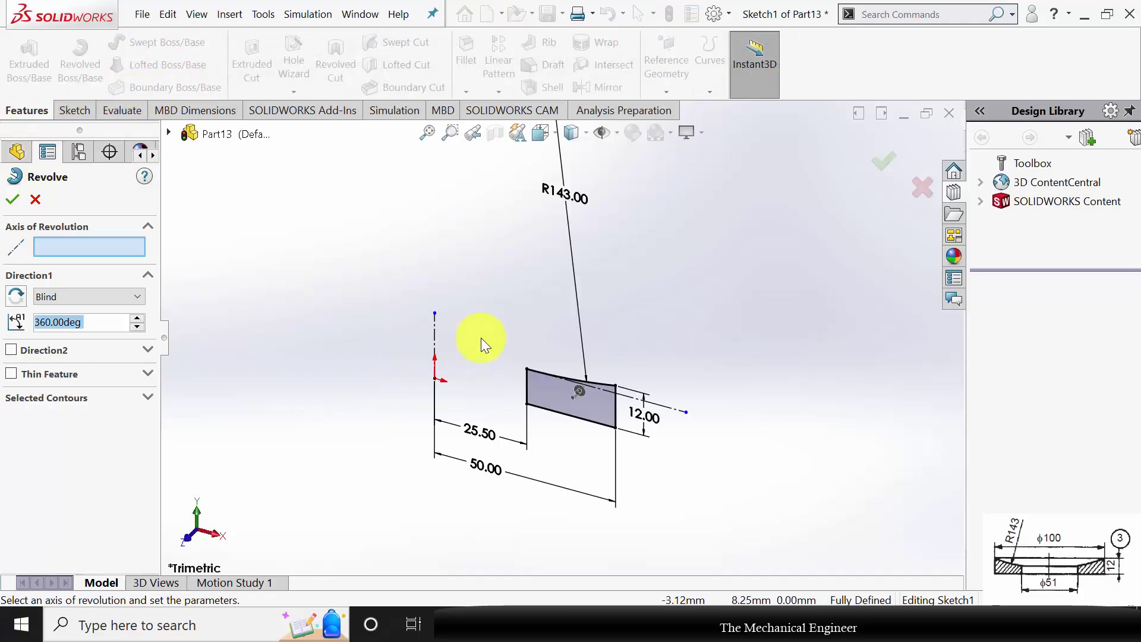
left_click(434, 346)
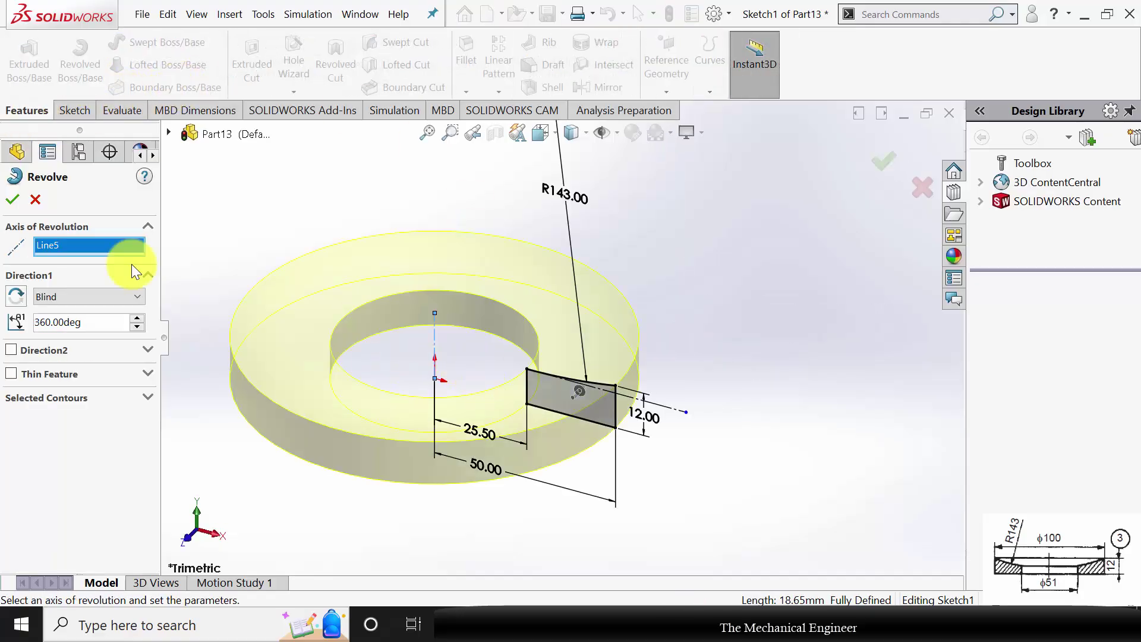
left_click(14, 200)
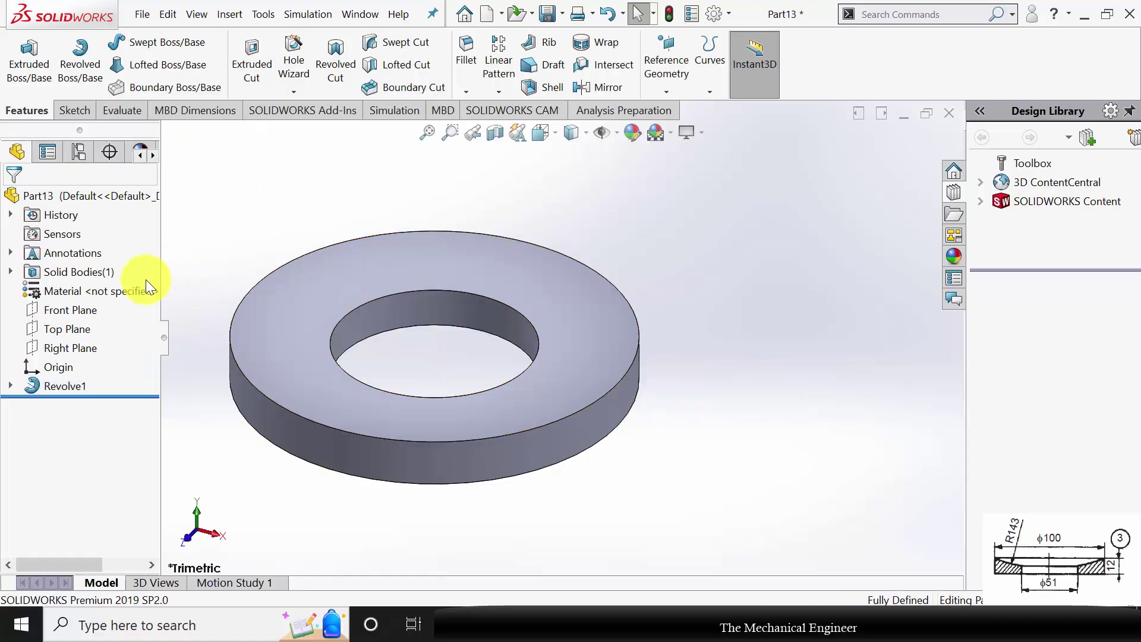
Step: Assign Plain Carbon Steel as the revolved ring's material and save the part as 3
right_click(66, 291)
left_click(126, 291)
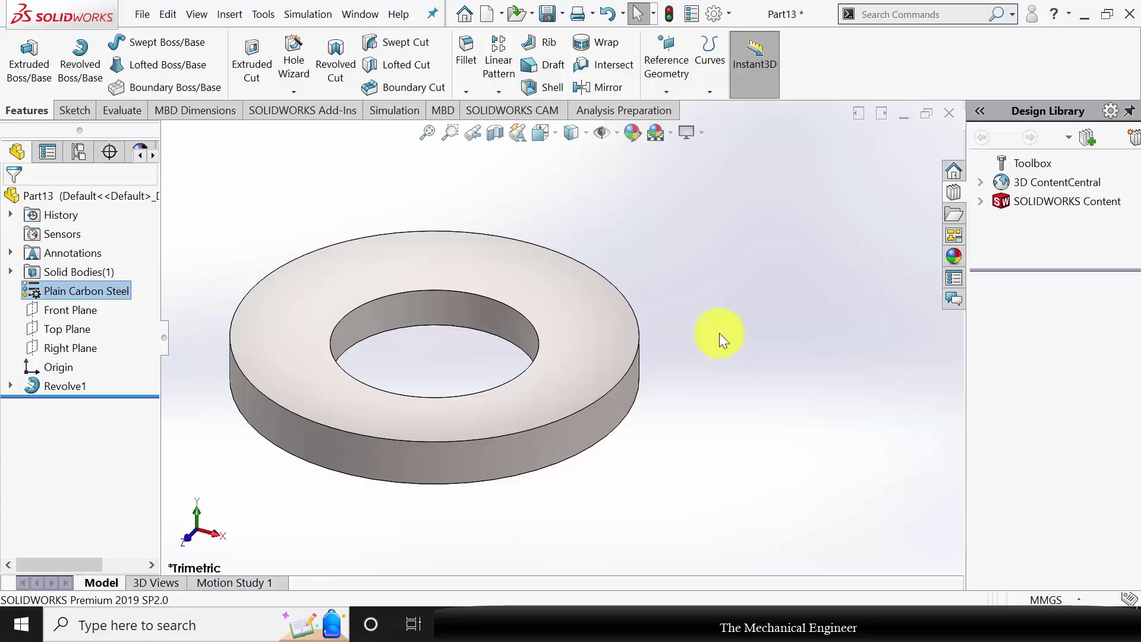
key("ctrl+s")
type("3")
key("Return")
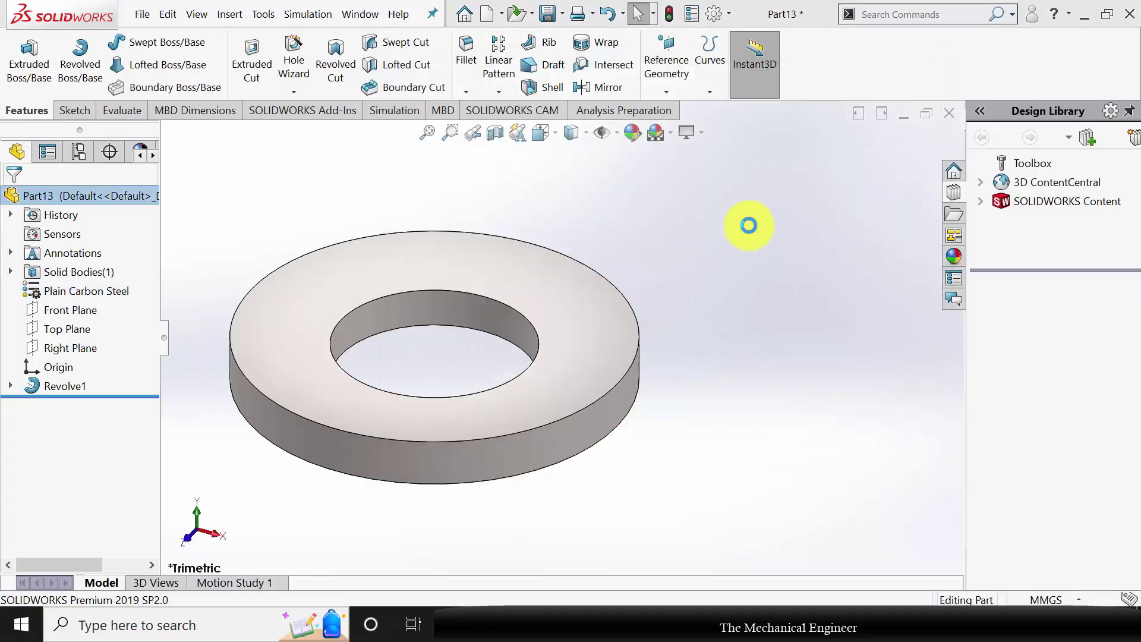
Step: Close the saved 100 mm ring and create a new part document
left_click(948, 113)
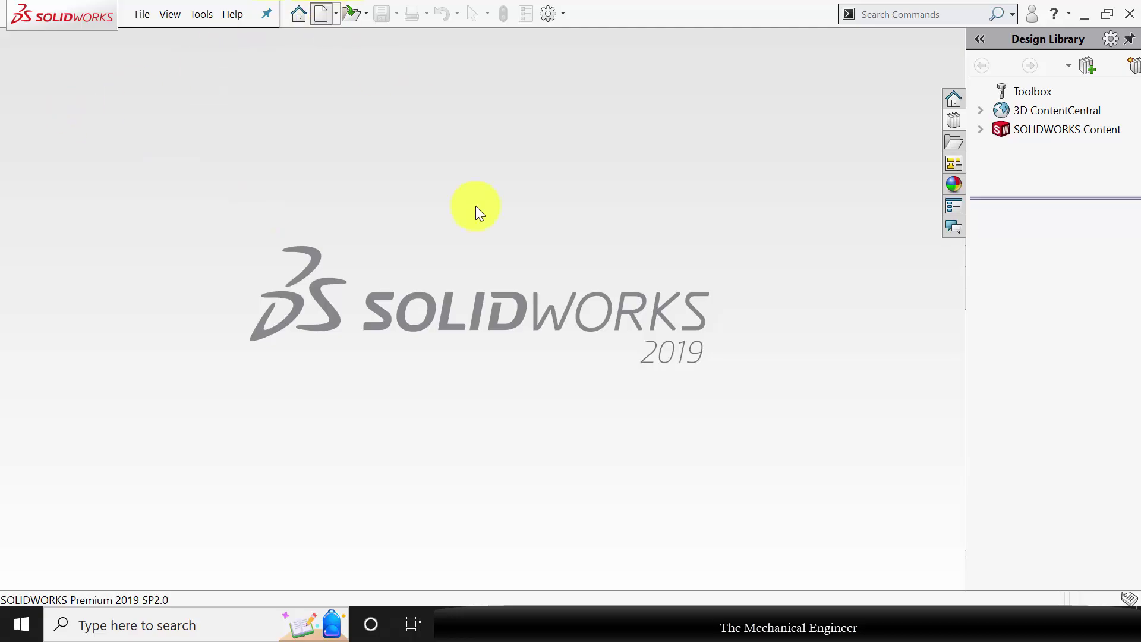
left_click(636, 486)
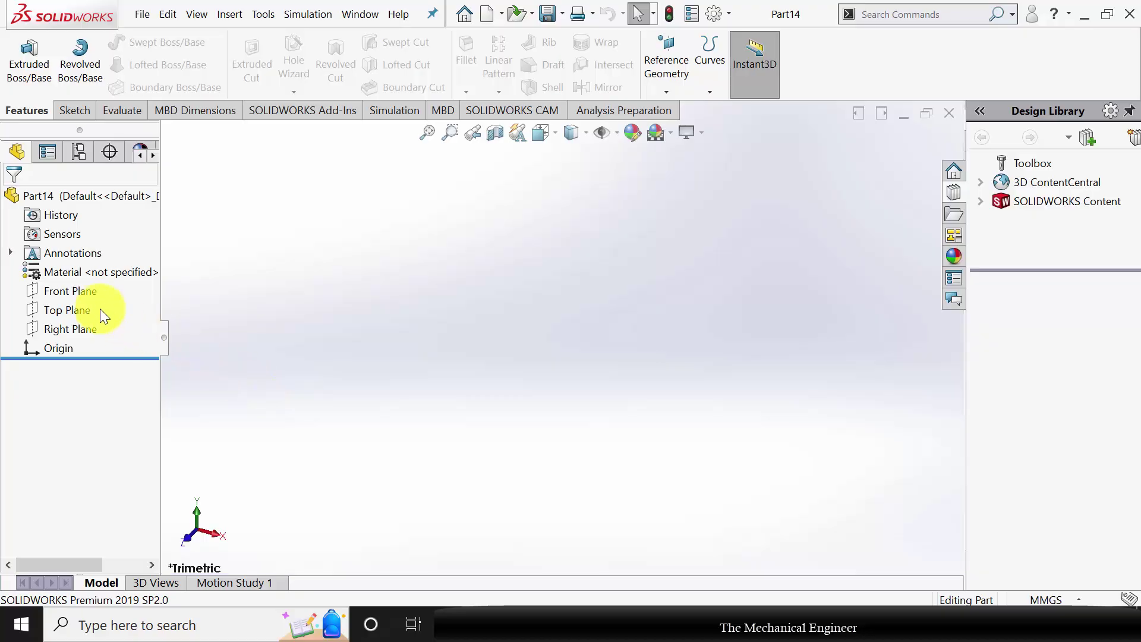
Step: Sketch a line rectangle about 99 mm by 10 mm on the Front Plane above the origin and delete its lower side
left_click(87, 293)
left_click(102, 275)
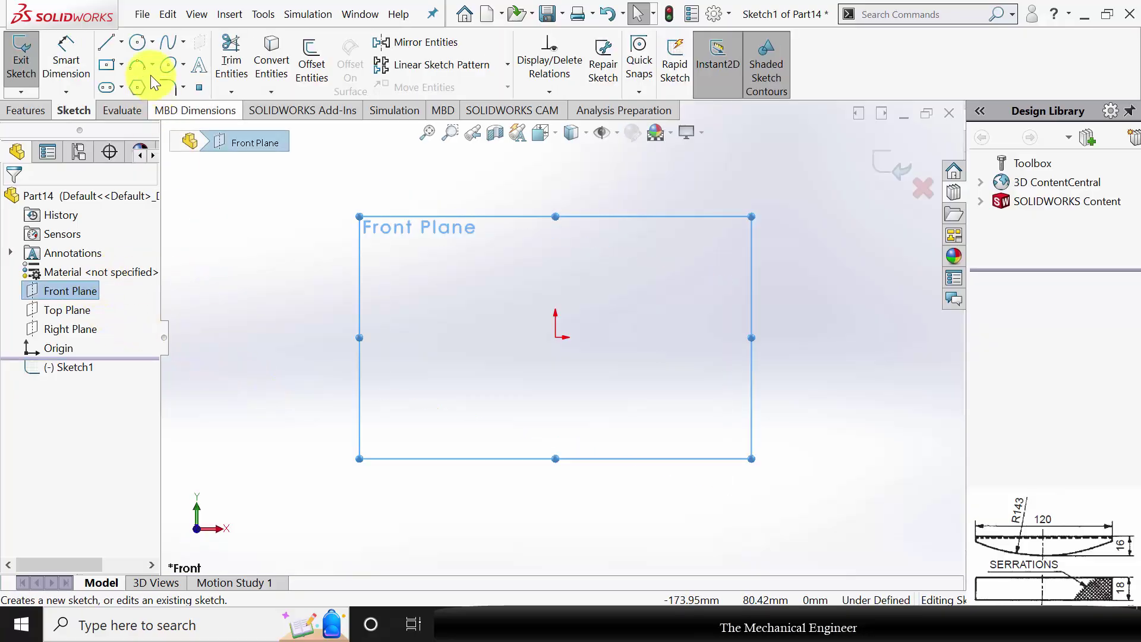
left_click(107, 43)
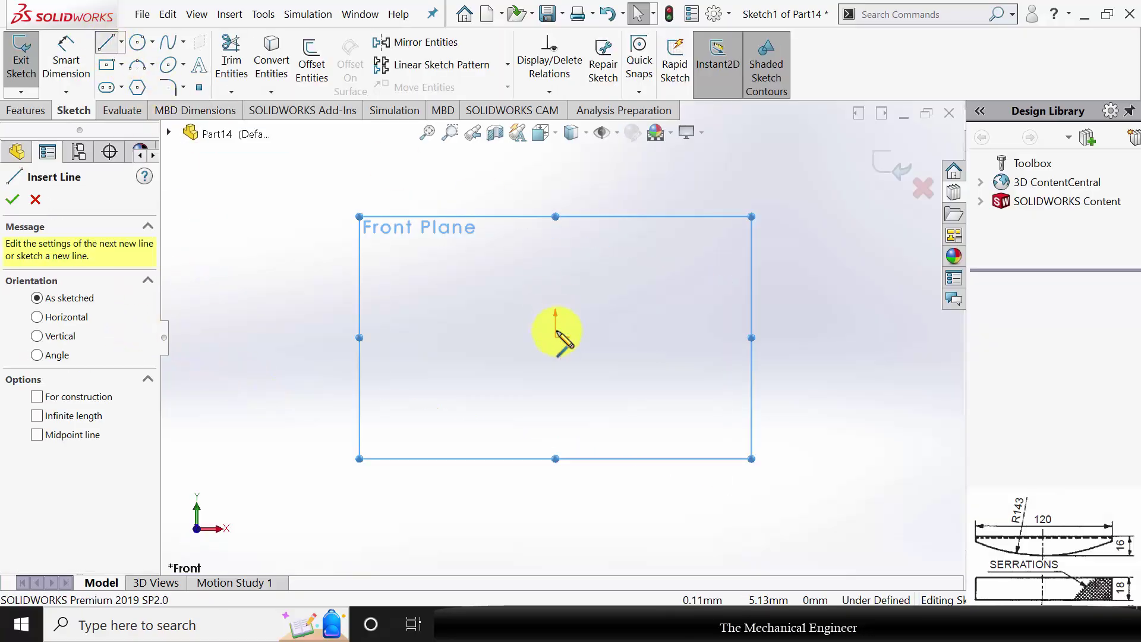
left_click(555, 257)
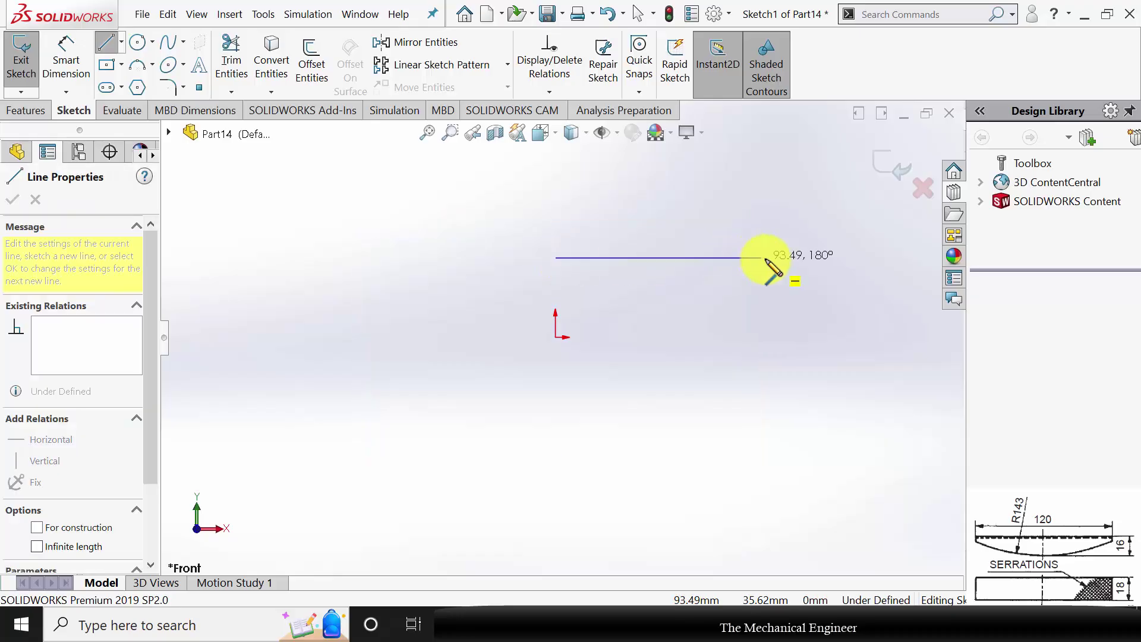
left_click(774, 258)
left_click(774, 279)
left_click(555, 280)
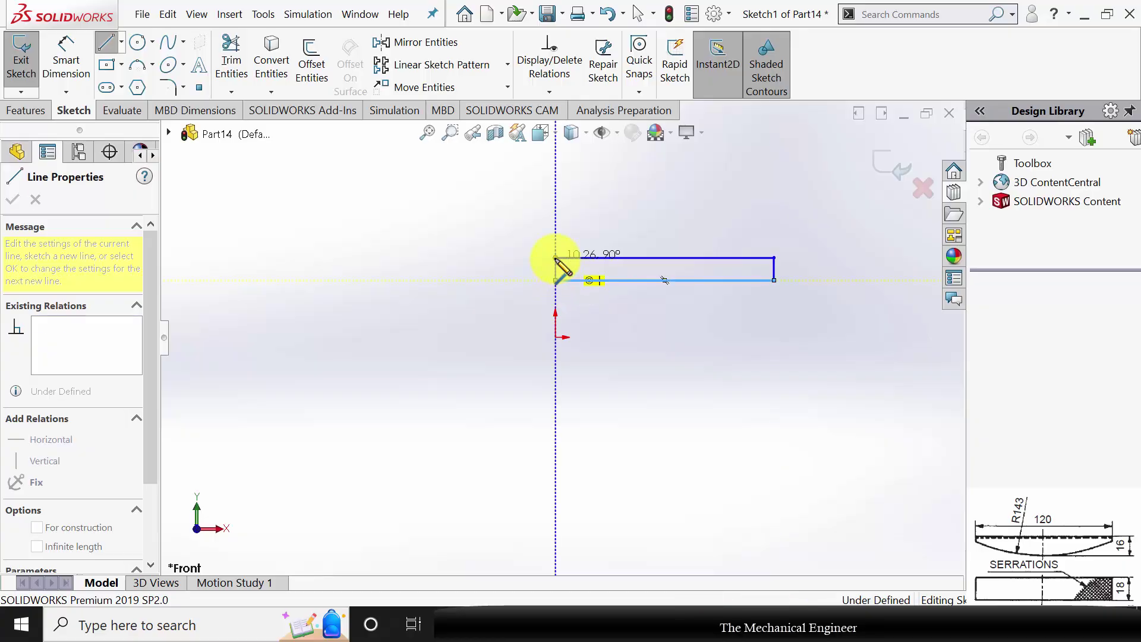
left_click(556, 258)
key("Escape")
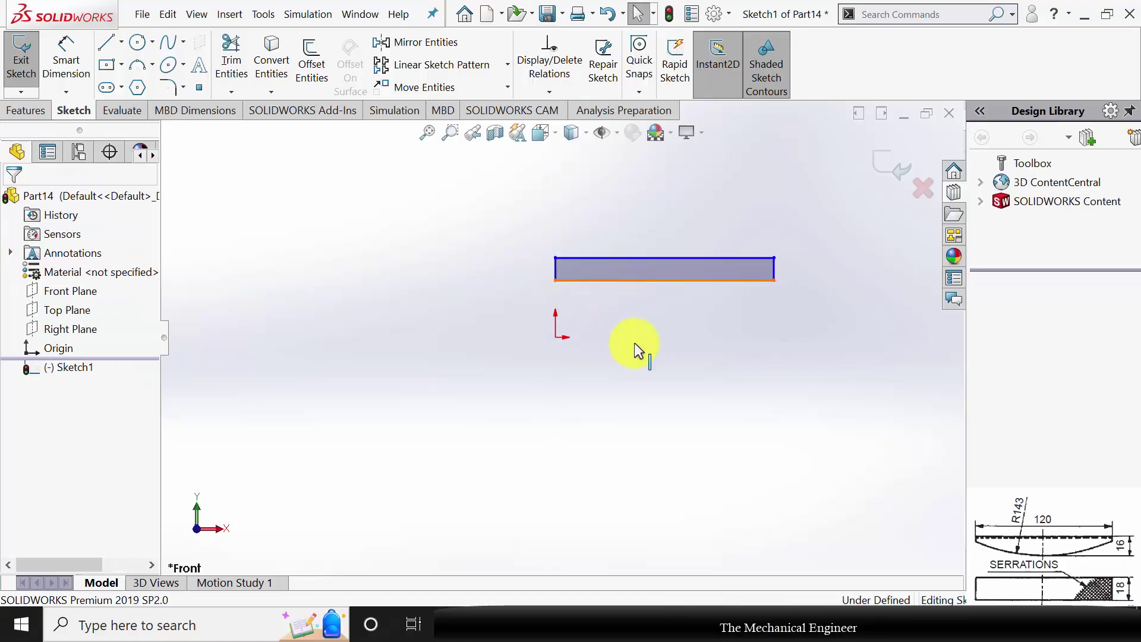
key("Delete")
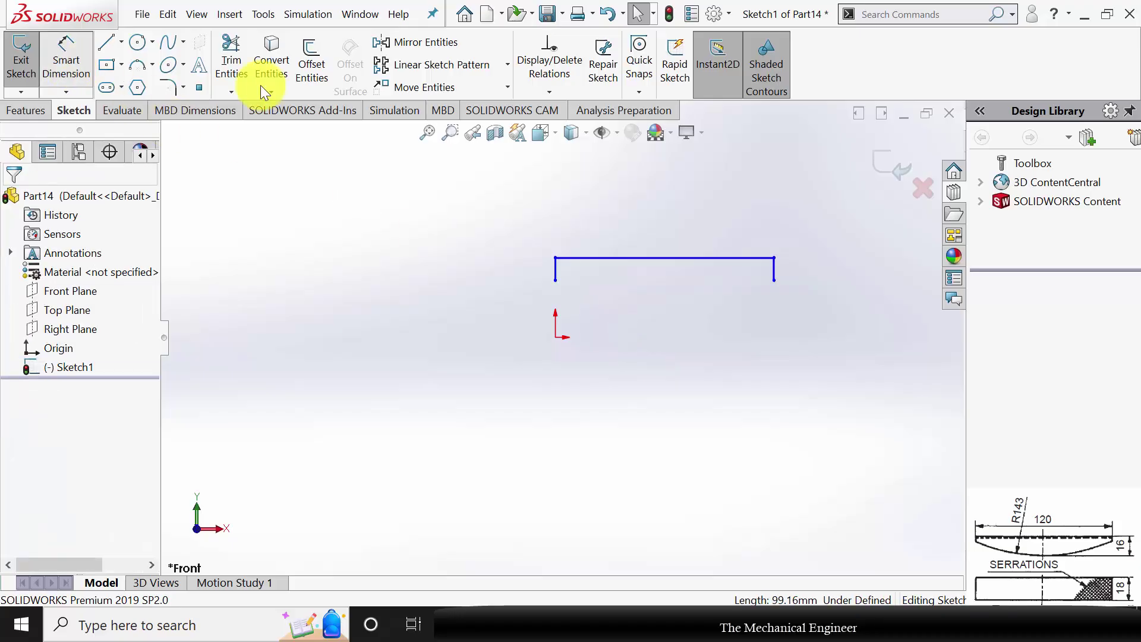
Step: Dimension the horizontal top line of the open profile to 120 mm
left_click(66, 60)
left_click(629, 258)
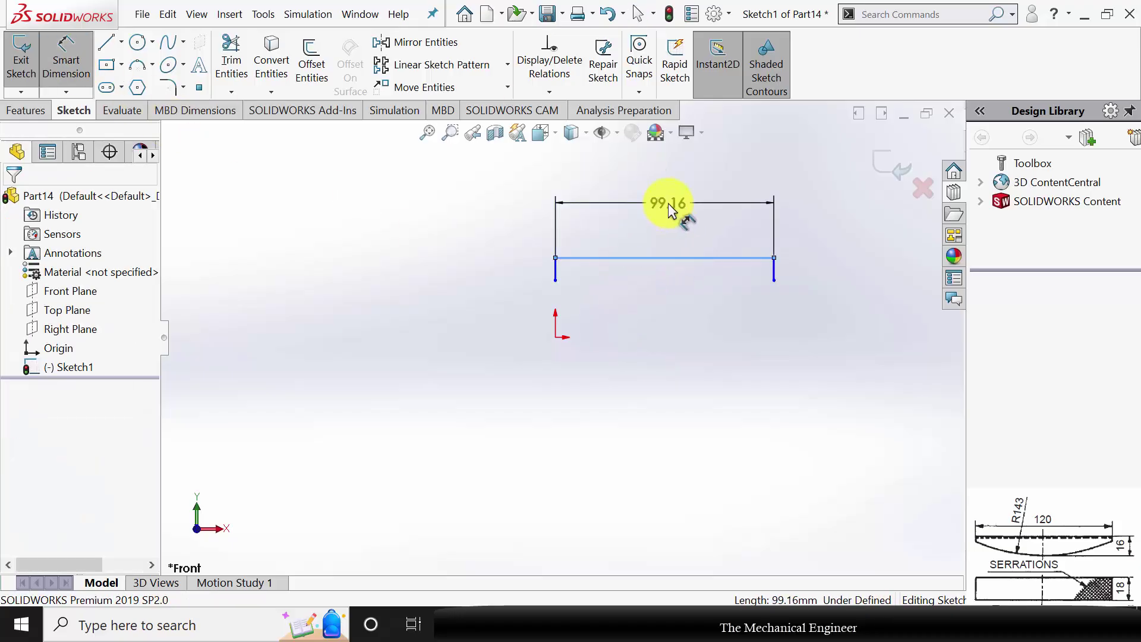
left_click(668, 204)
type("120")
key("Return")
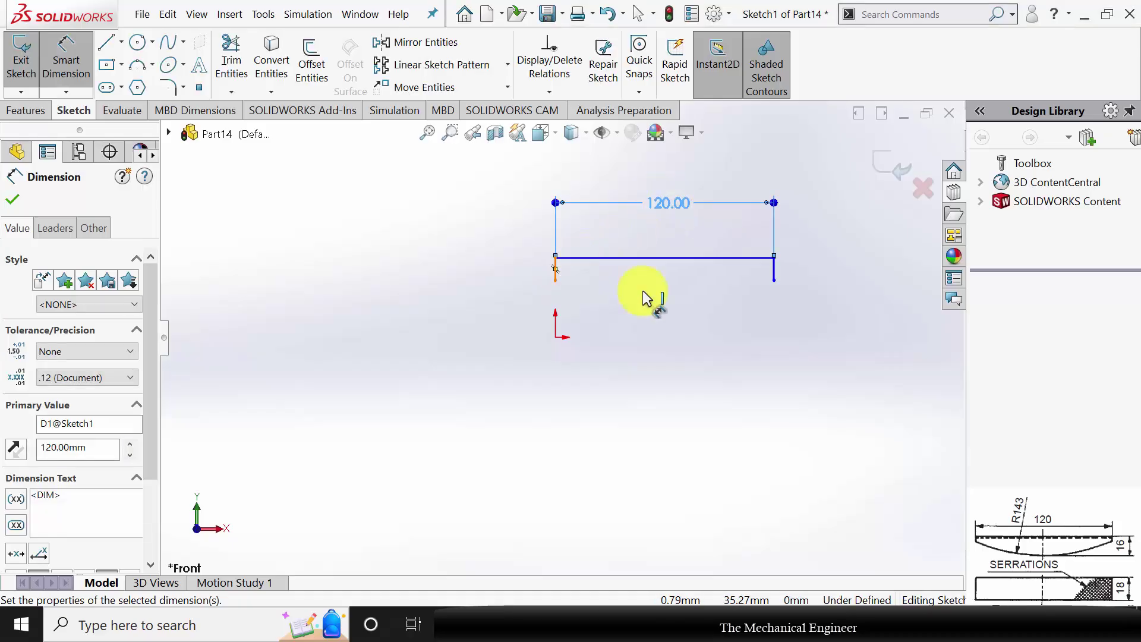
left_click(66, 60)
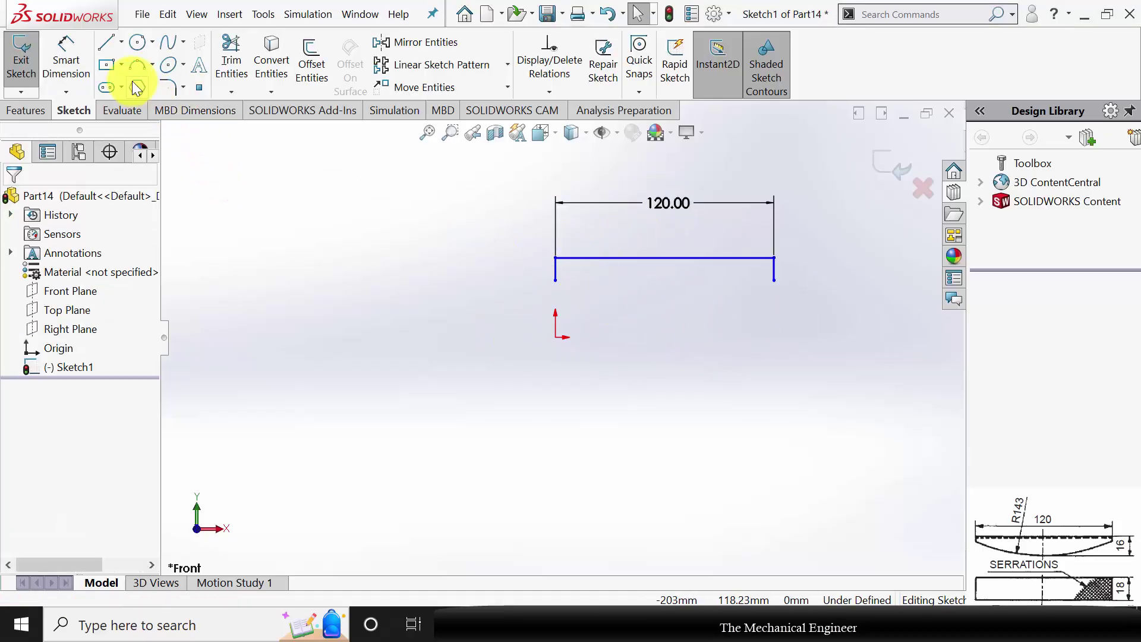
Step: Make the upper-left corner of the open profile coincident with the origin
left_click(556, 259)
left_click(572, 289)
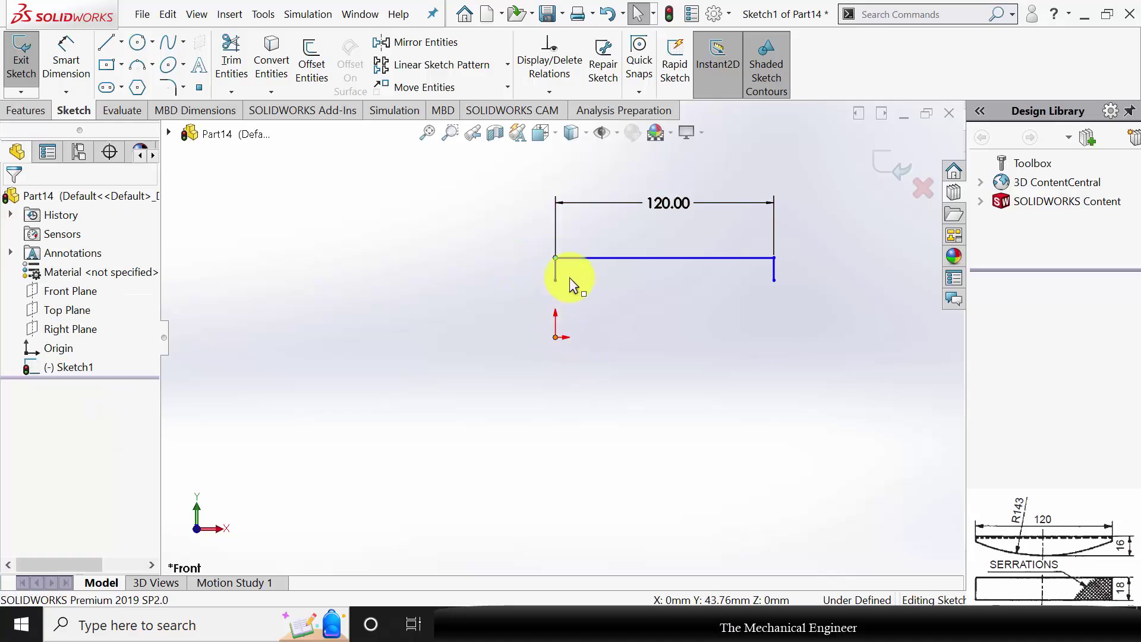
left_click(555, 279)
left_click(555, 337, "ctrl")
left_click(18, 475)
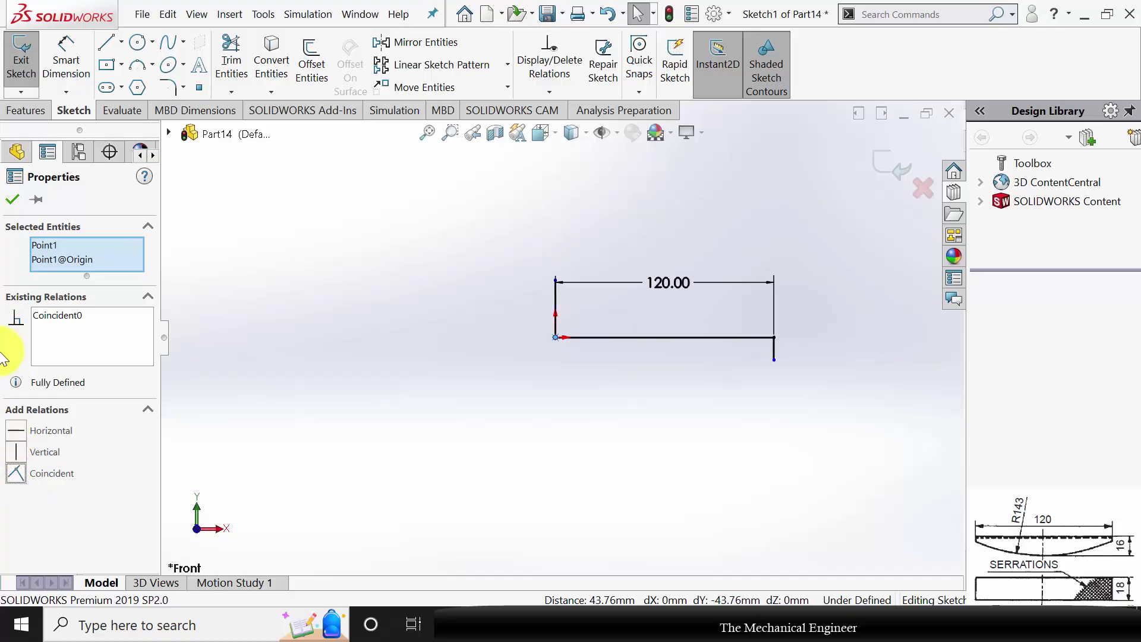
left_click(9, 200)
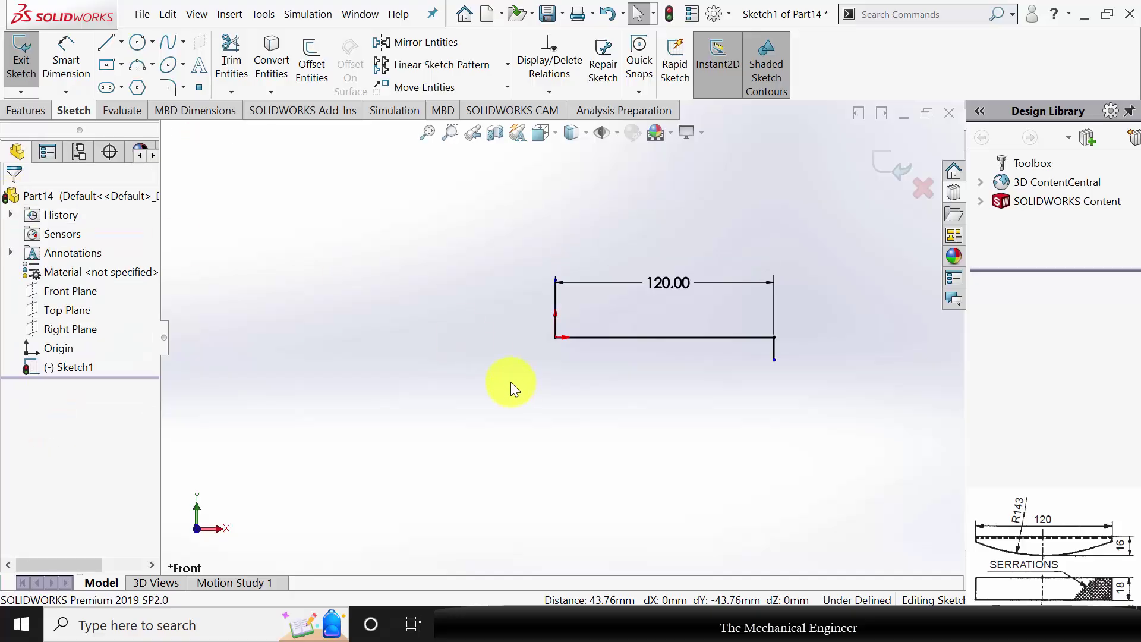
Step: Reposition the 120 mm dimension below the profile and move the left side's free end to about 20 mm below the origin
left_click_drag(573, 280, 587, 423)
left_click(556, 291)
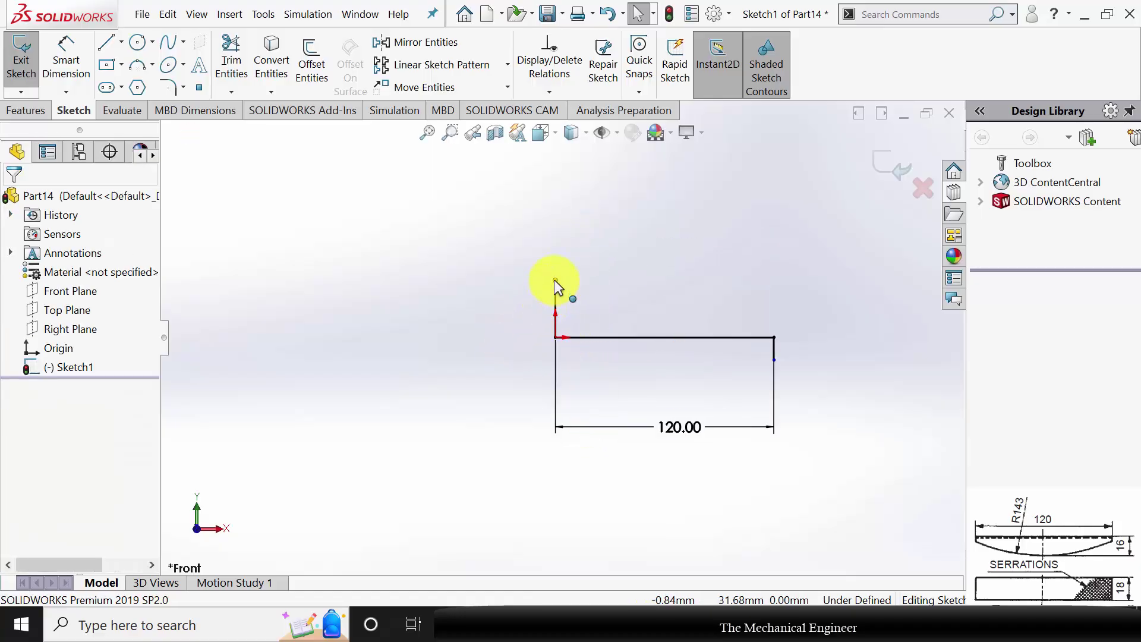
left_click(555, 373)
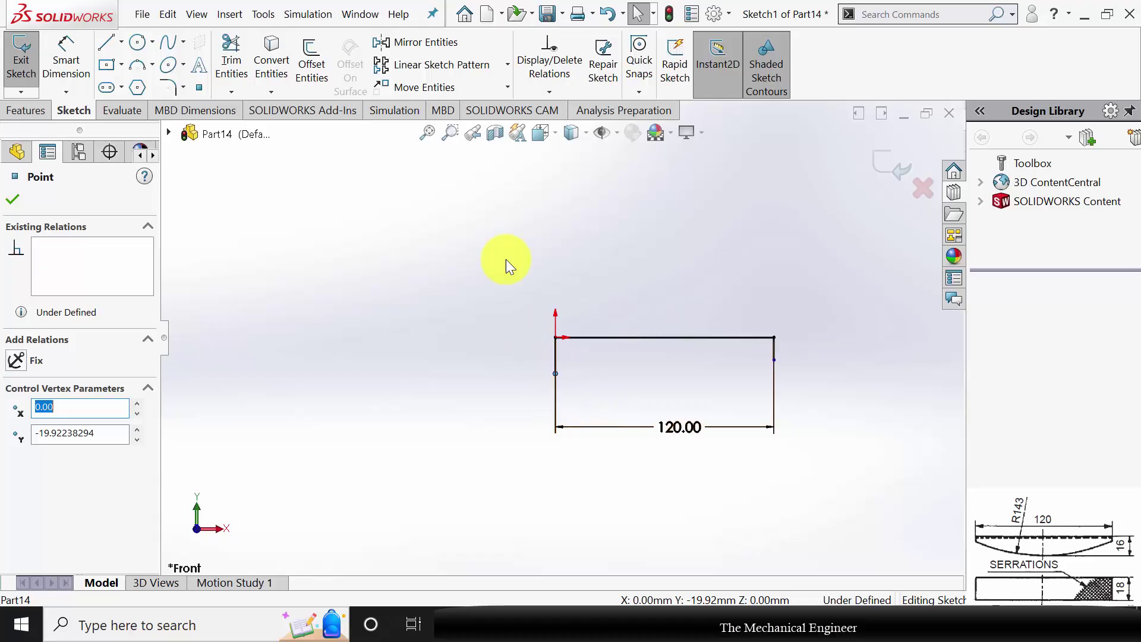
Step: Close the profile with a downward-bulging three-point arc of about 131 mm radius between the free ends of both side lines
left_click(129, 59)
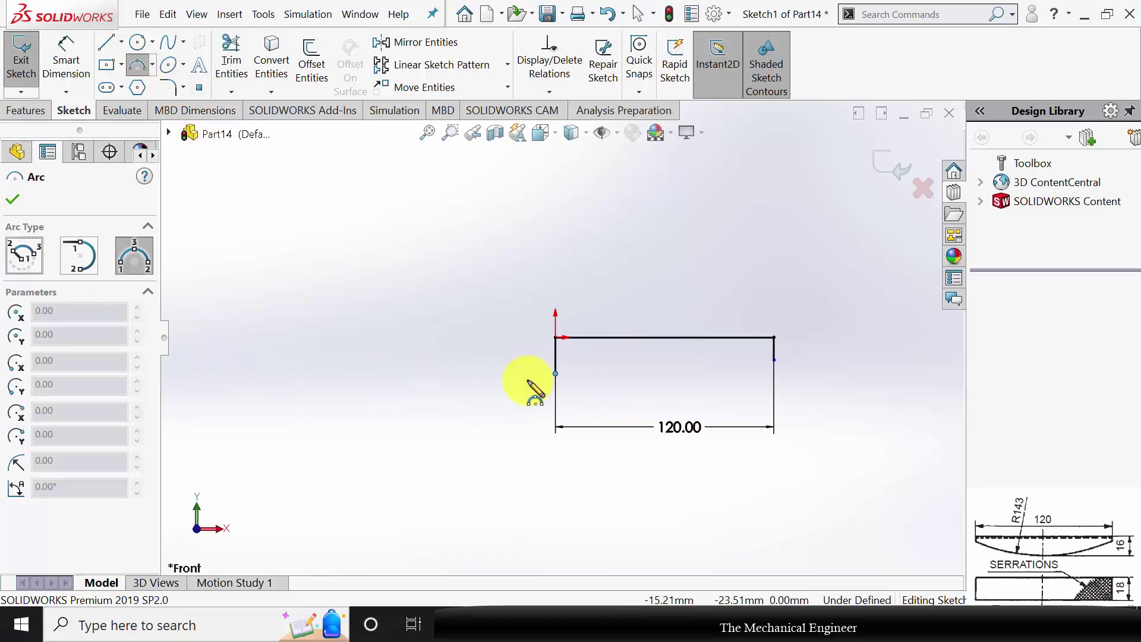
left_click_drag(555, 373, 773, 360)
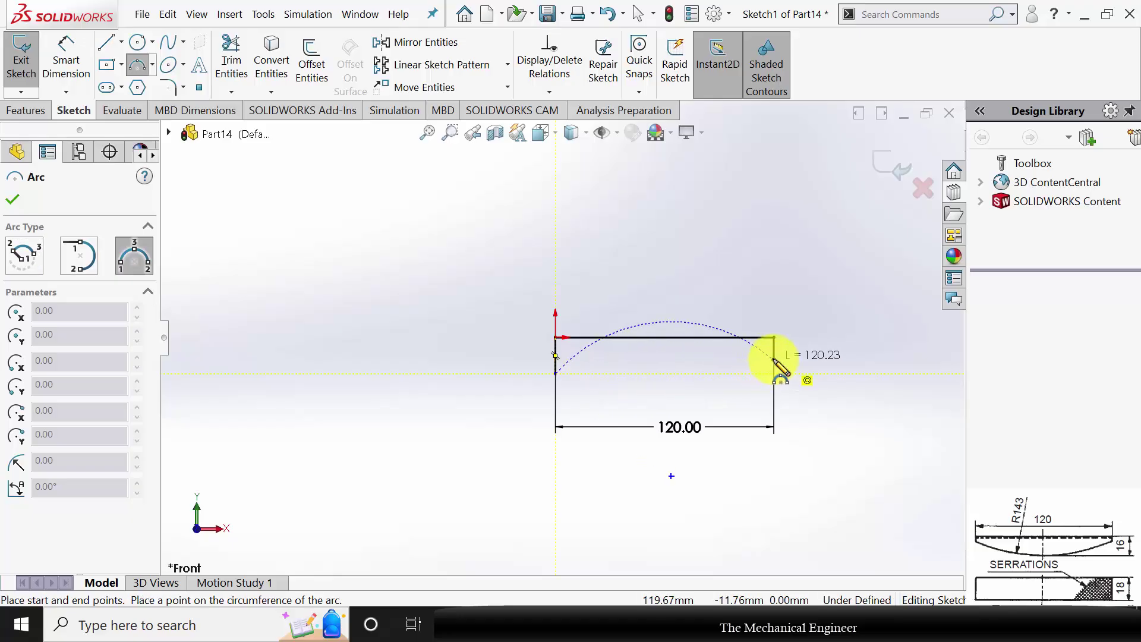
left_click(671, 392)
key("Escape")
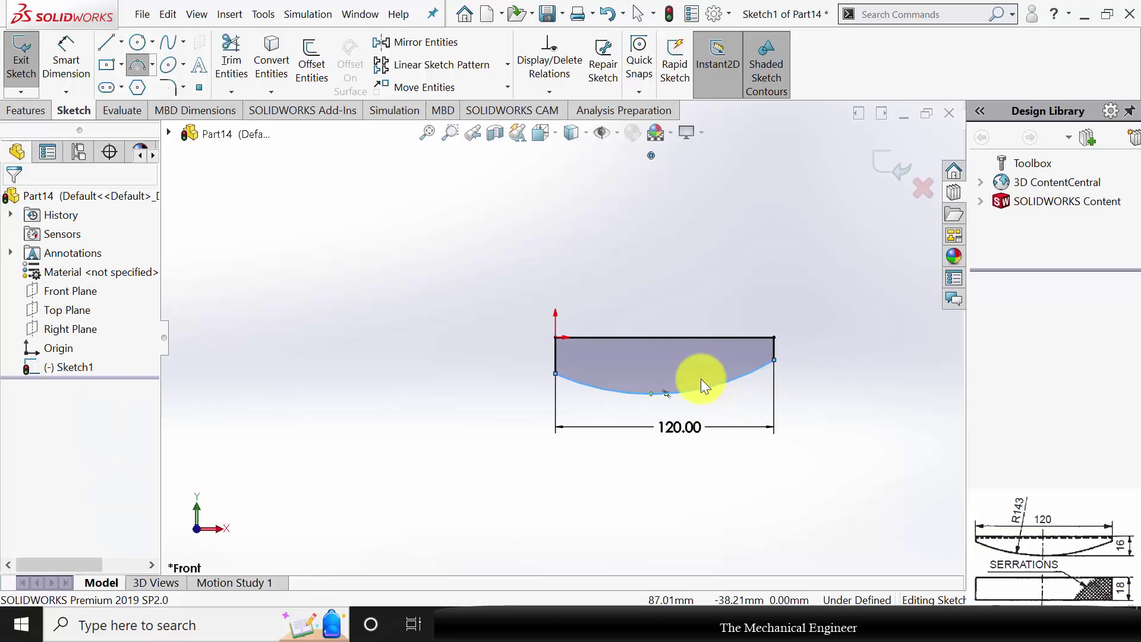
Step: Dimension the lower arc's radius to 143 mm
left_click(65, 60)
left_click(726, 380)
left_click(726, 271)
type("1")
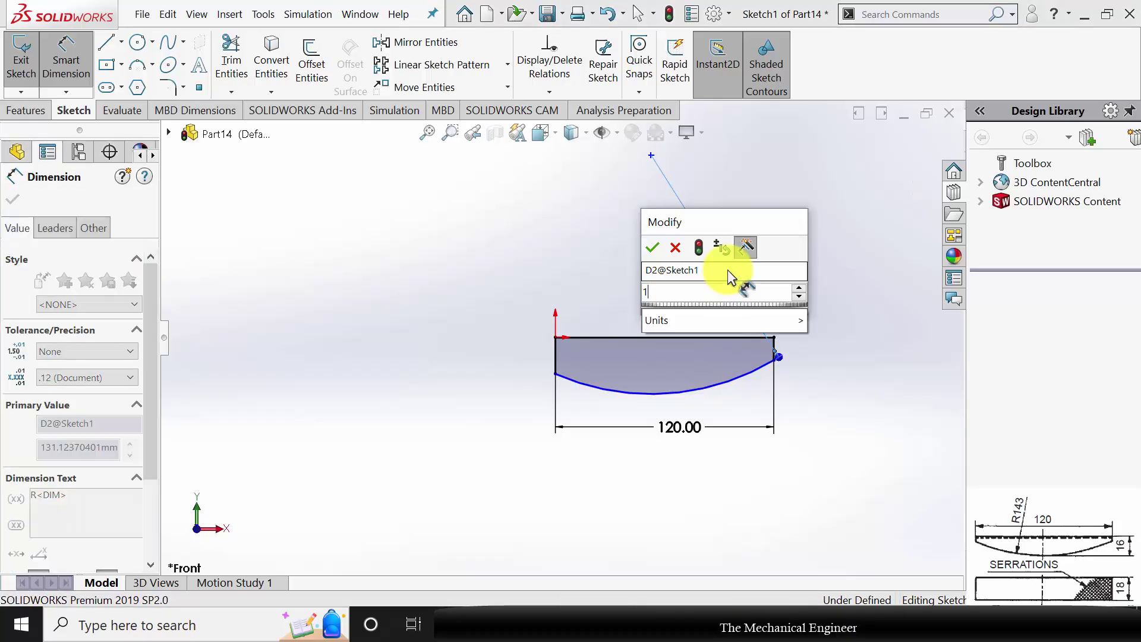
type("43")
key("Return")
key("Escape")
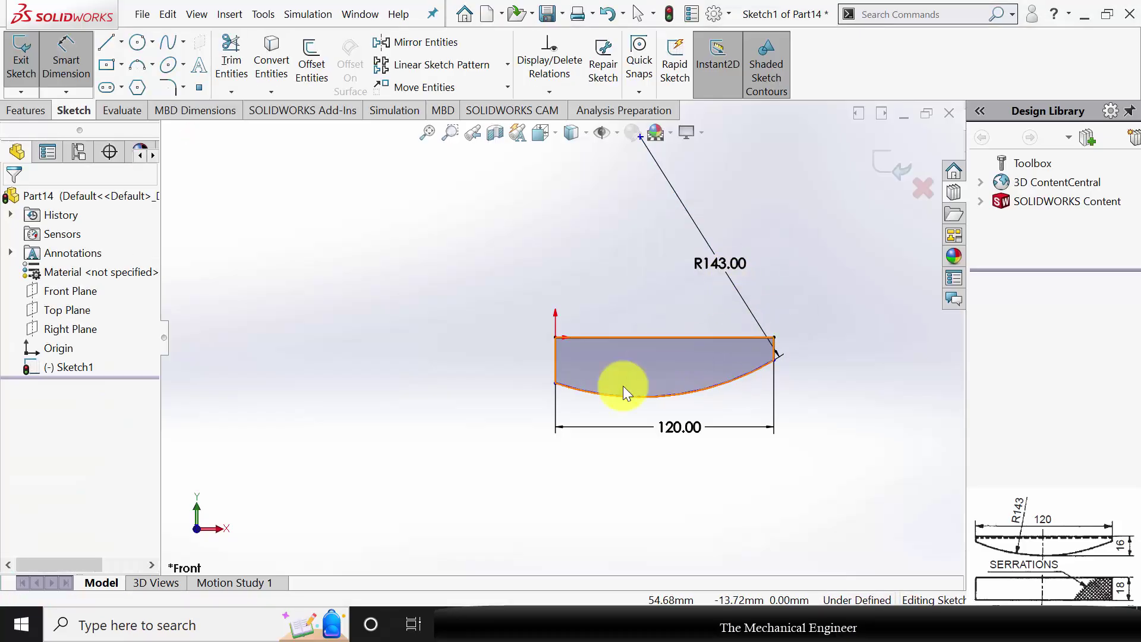
key("Escape")
Step: Make the two vertical side lines of the profile equal in length
left_click(555, 368)
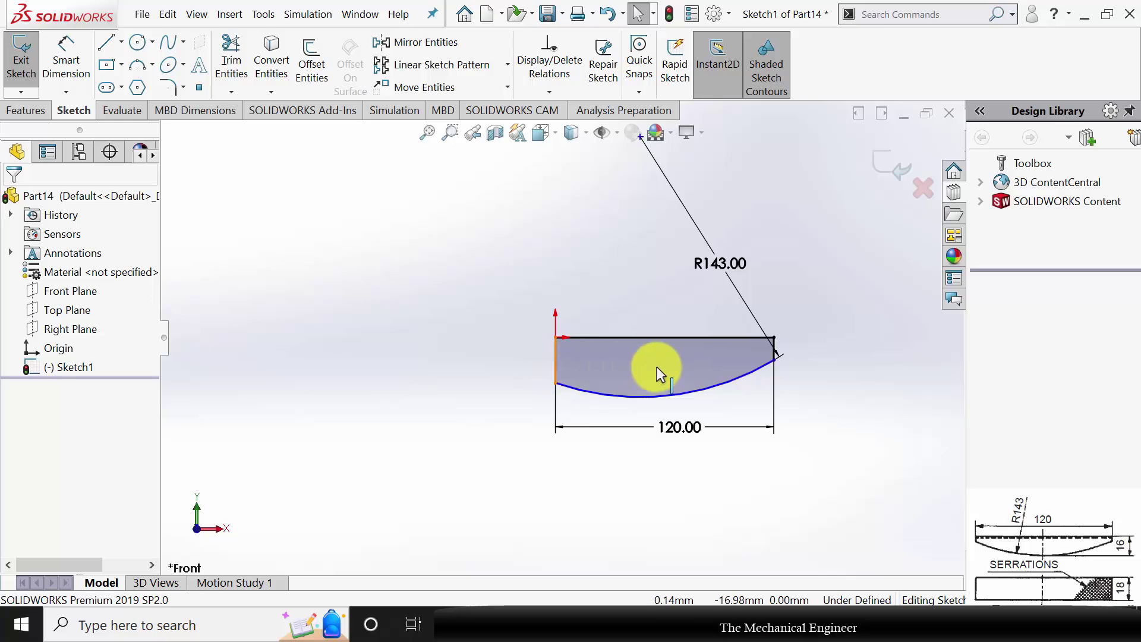
left_click(776, 344, "ctrl")
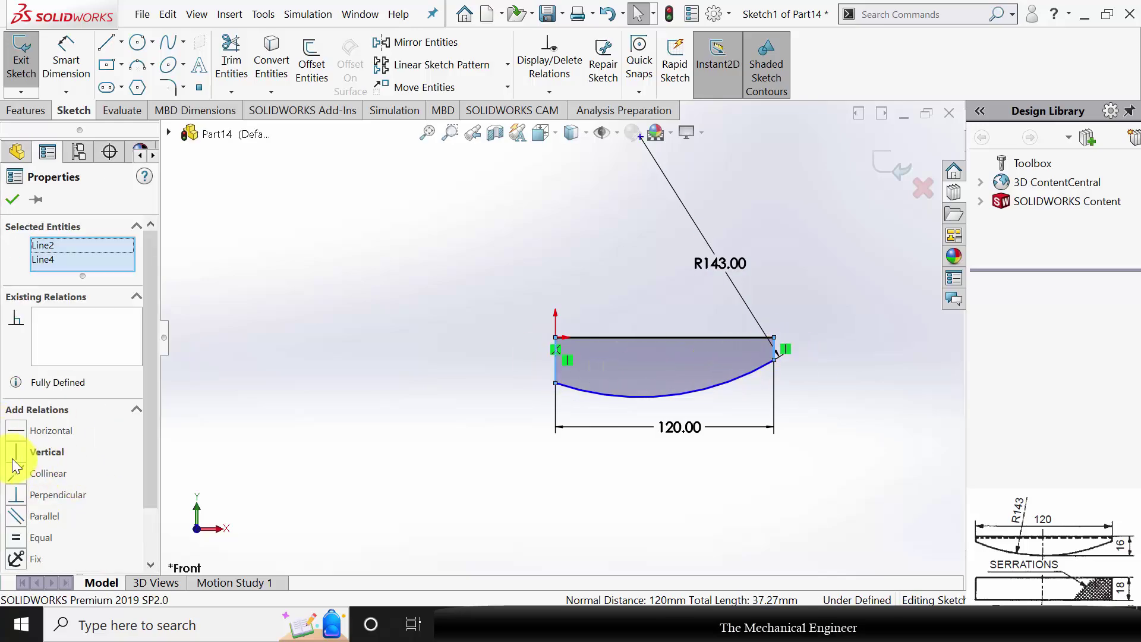
left_click(21, 540)
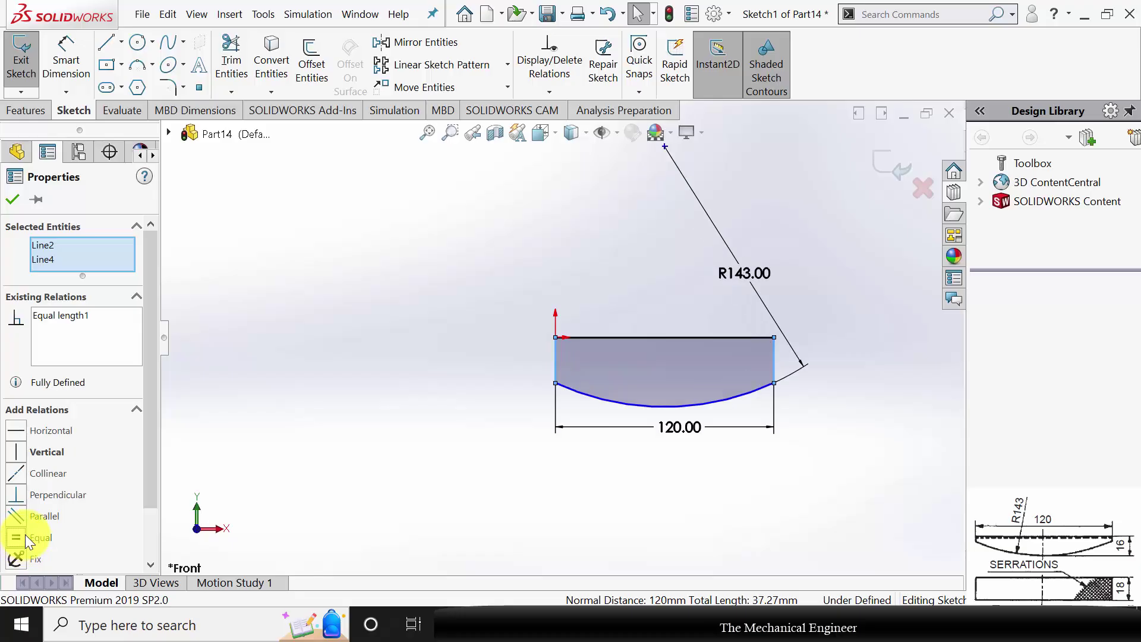
left_click(15, 199)
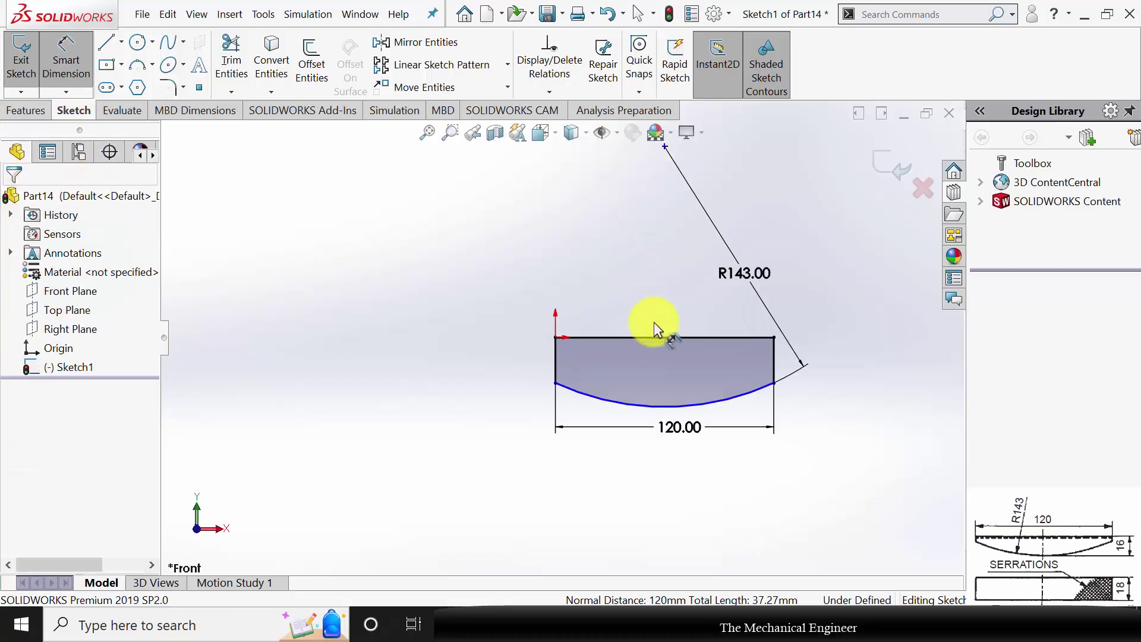
Step: Dimension the height from the top line to the lowest point of the arc to 16 mm
left_click(656, 337)
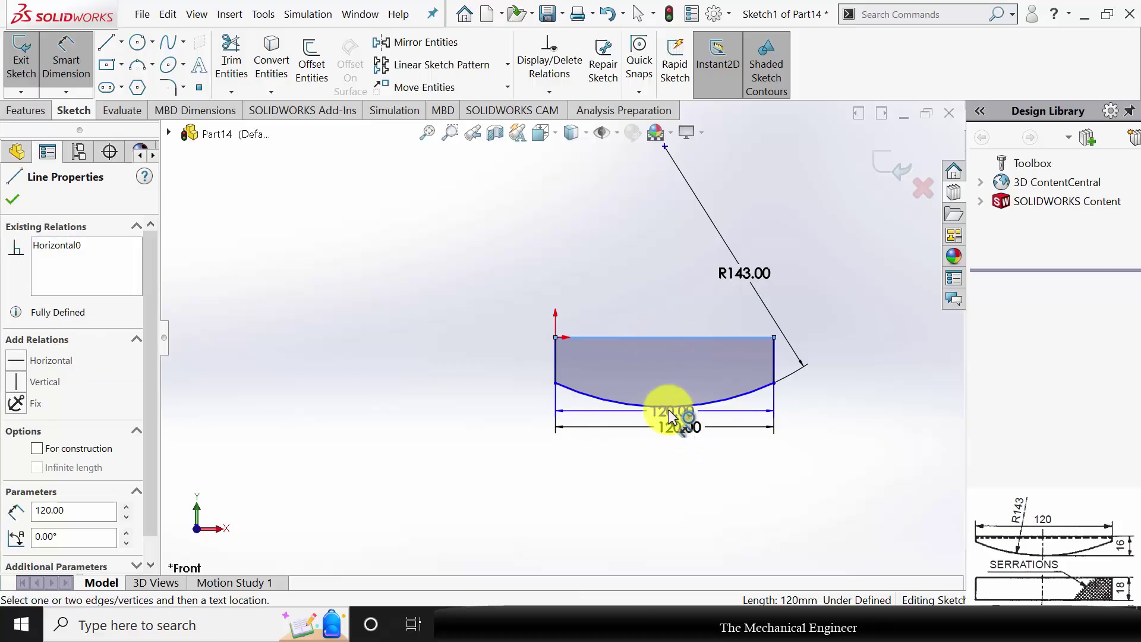
left_click(657, 406)
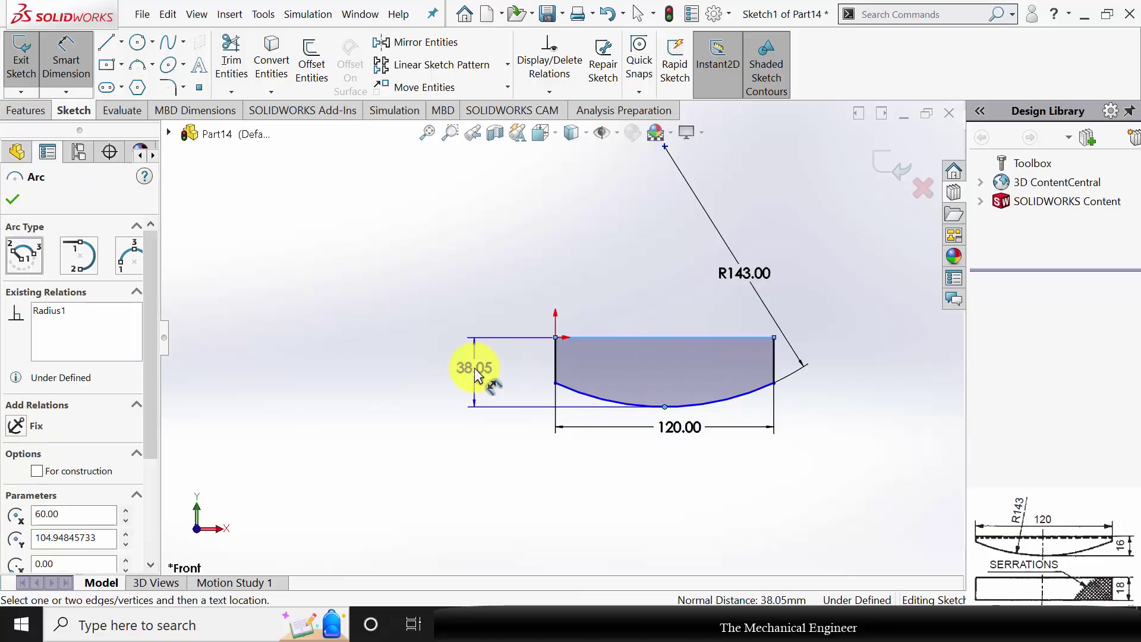
left_click(474, 369)
type("16")
key("Return")
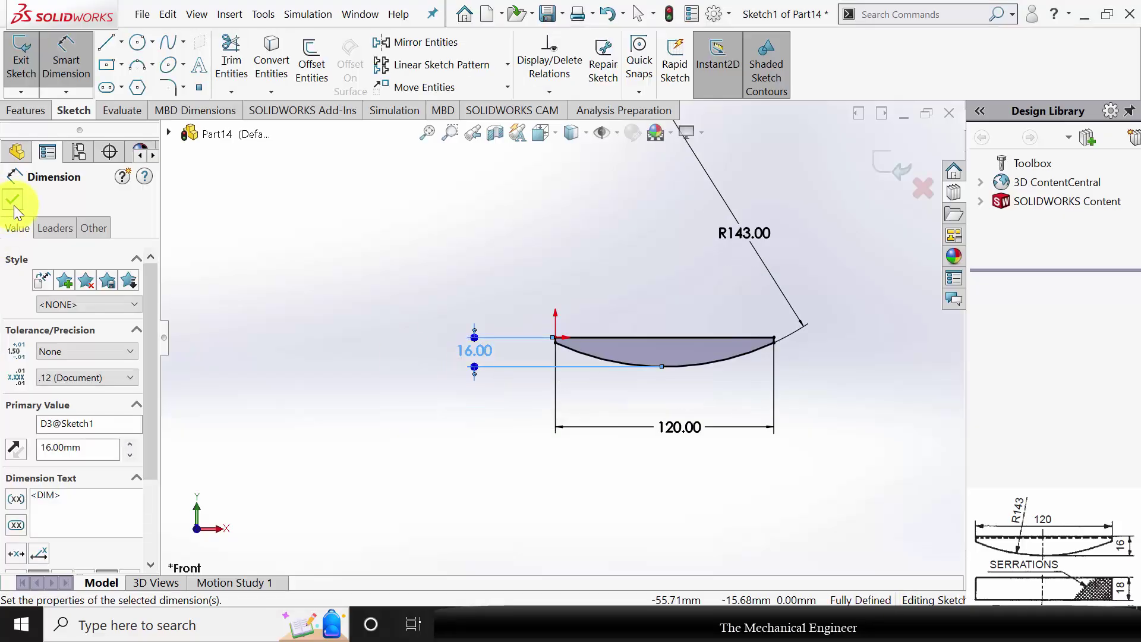
left_click(13, 202)
Step: Extrude the closed curved profile as a blind boss 18 mm deep
left_click(24, 113)
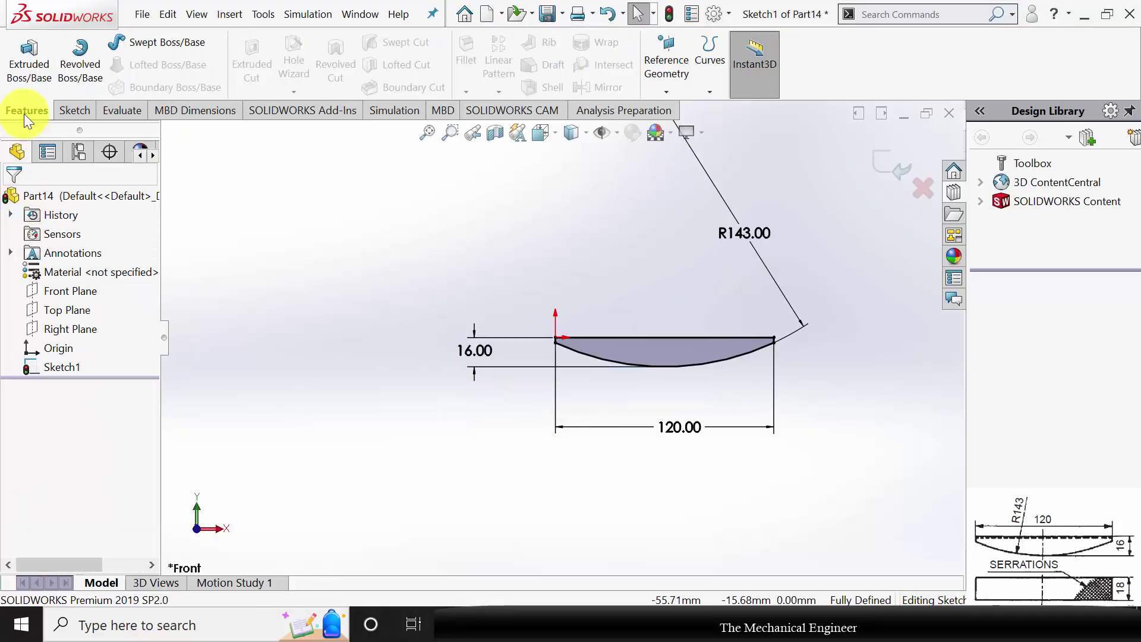
left_click(24, 60)
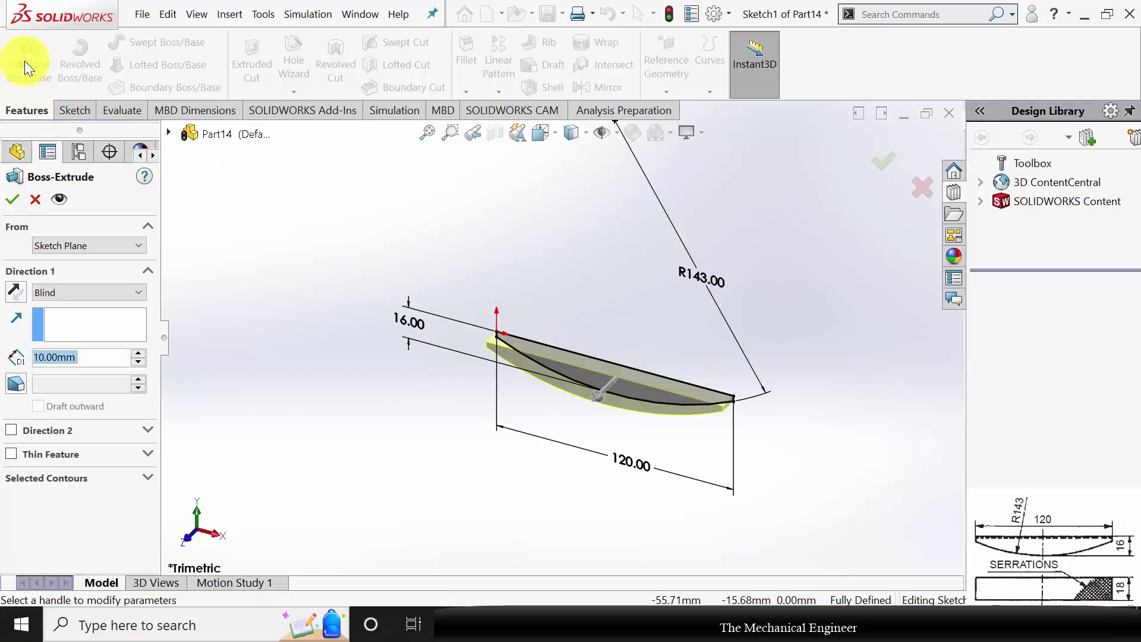
type("18")
key("Return")
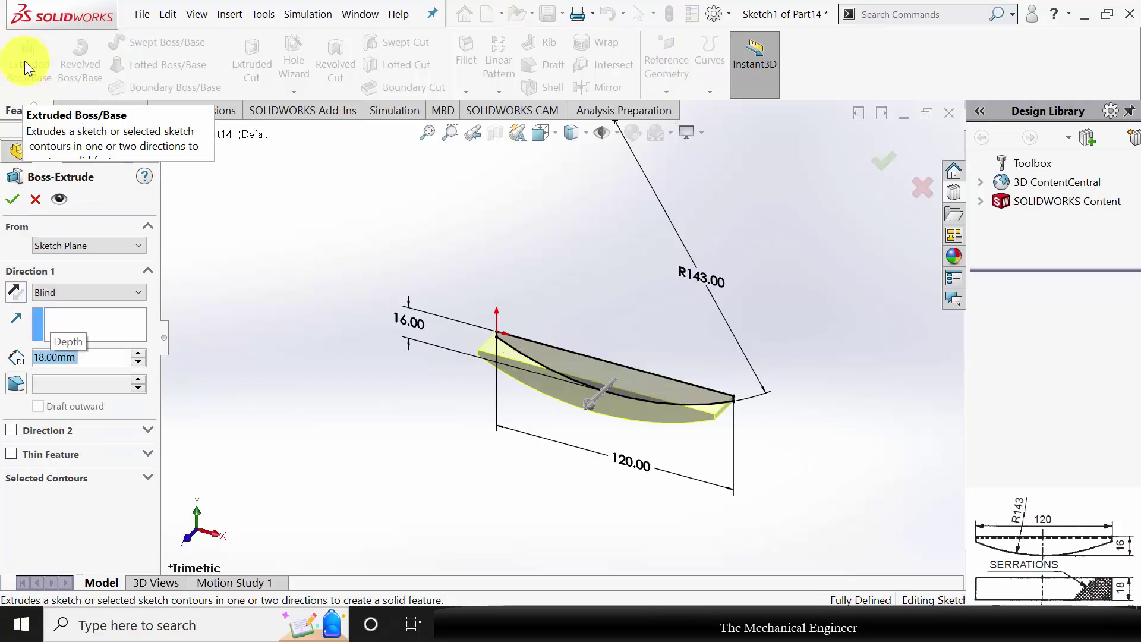
left_click(12, 199)
left_click(490, 244)
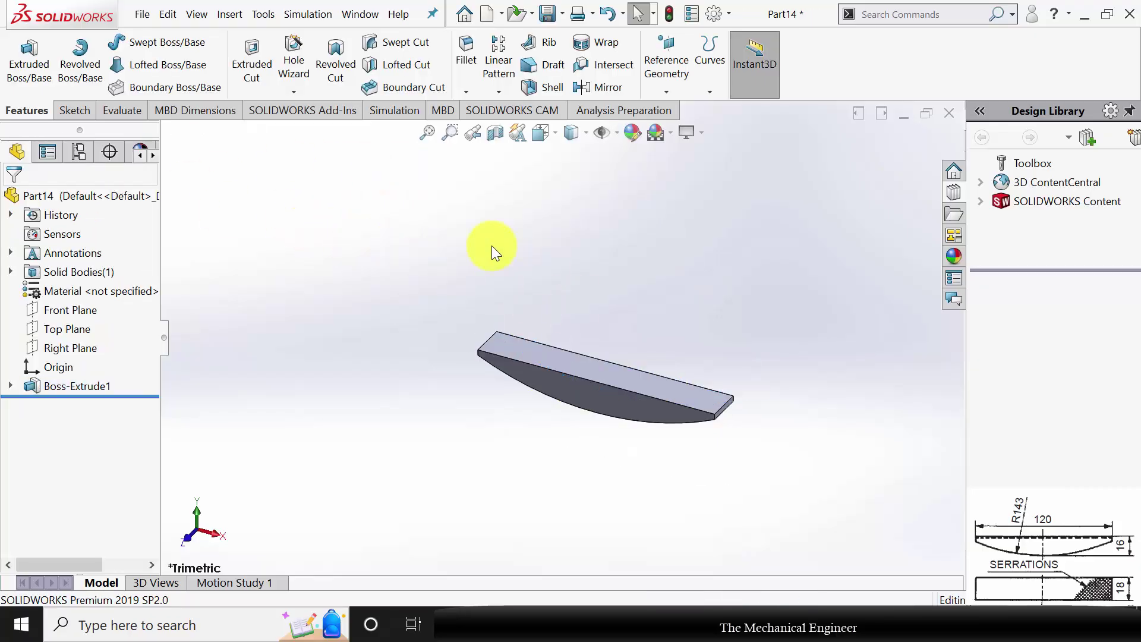
Step: Define a new reference plane at 45° to the bar's small rectangular end face
left_click(662, 73)
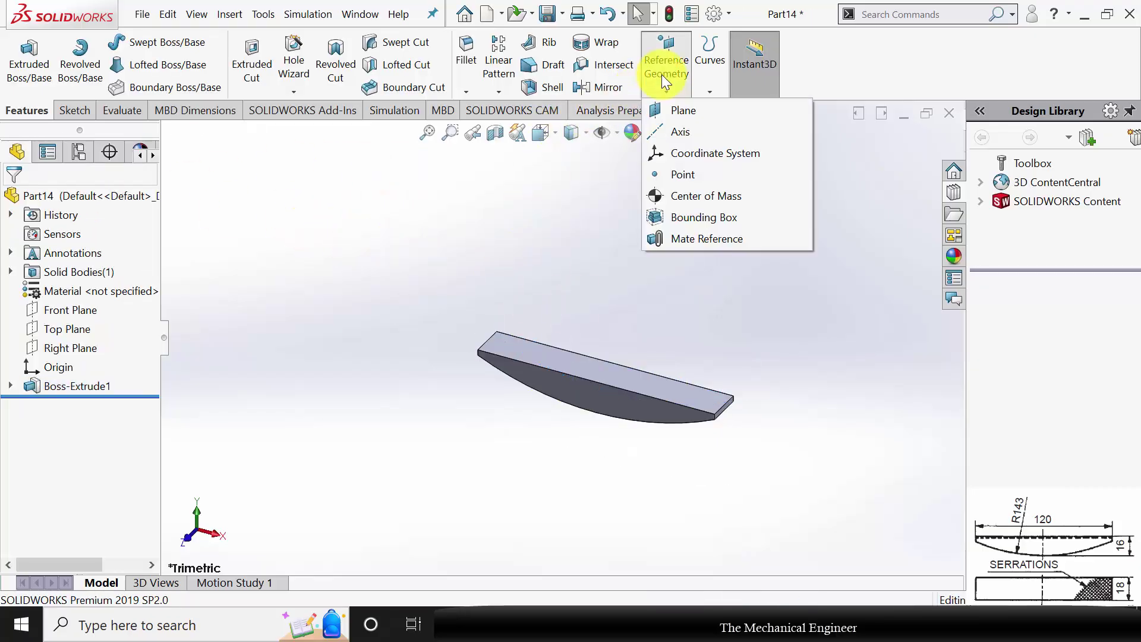
left_click(667, 112)
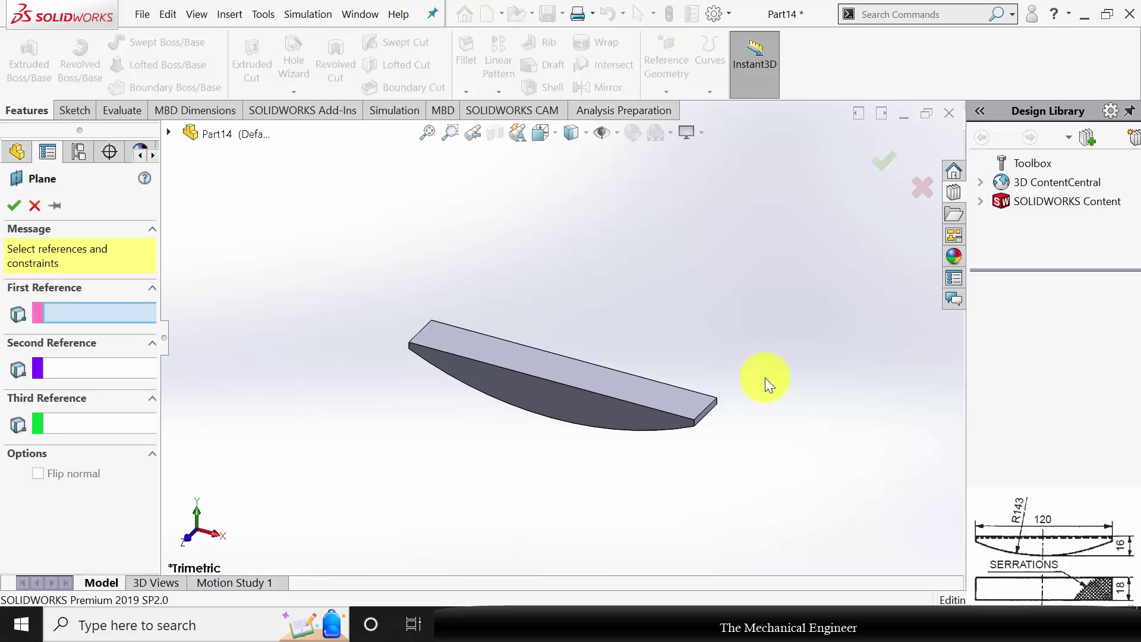
scroll(669, 439, "down", 5)
left_click(649, 370)
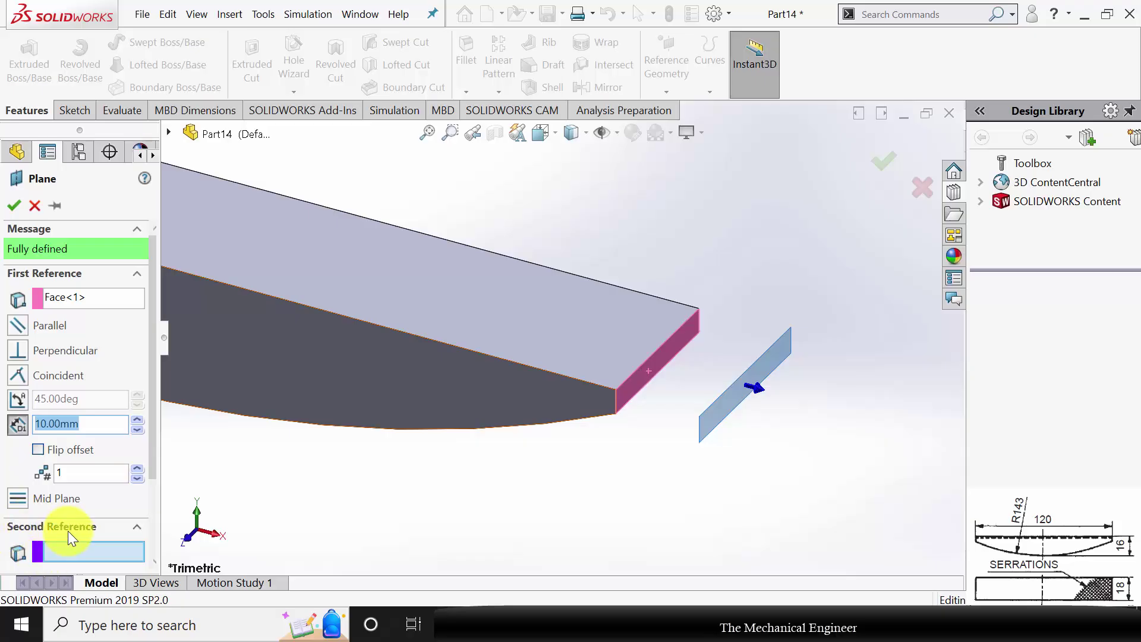
left_click(19, 399)
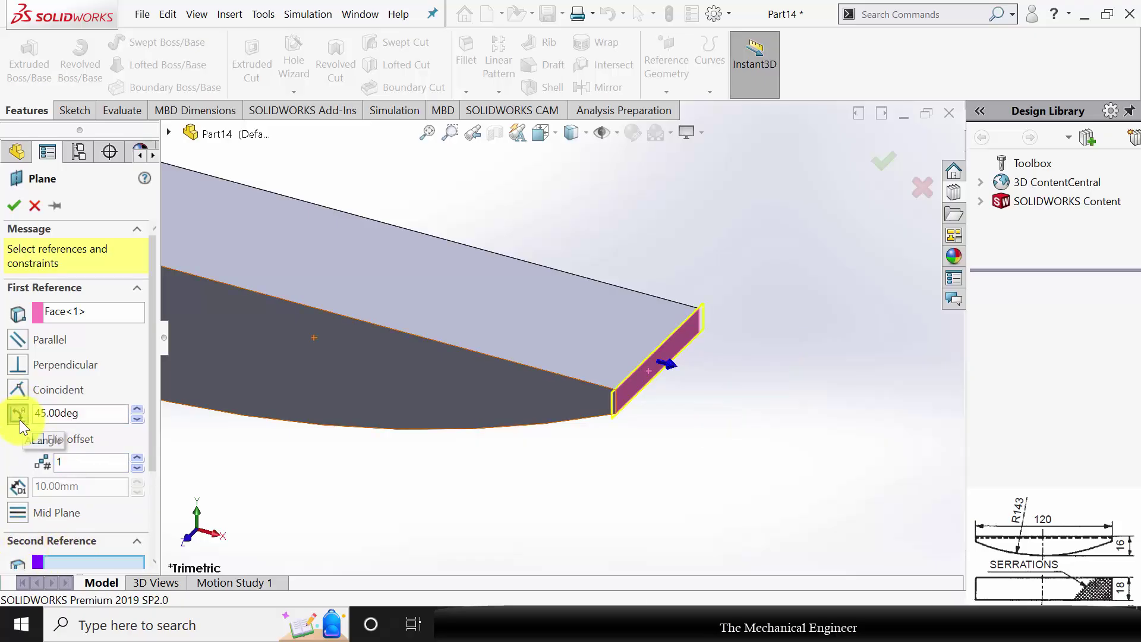
left_click(89, 414)
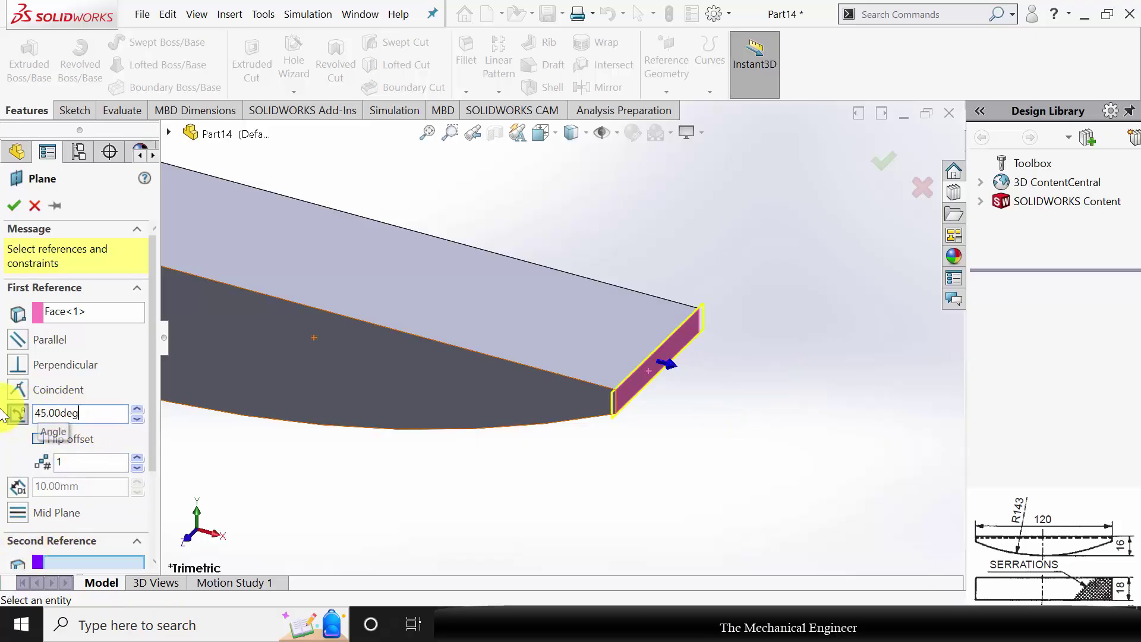
type("45")
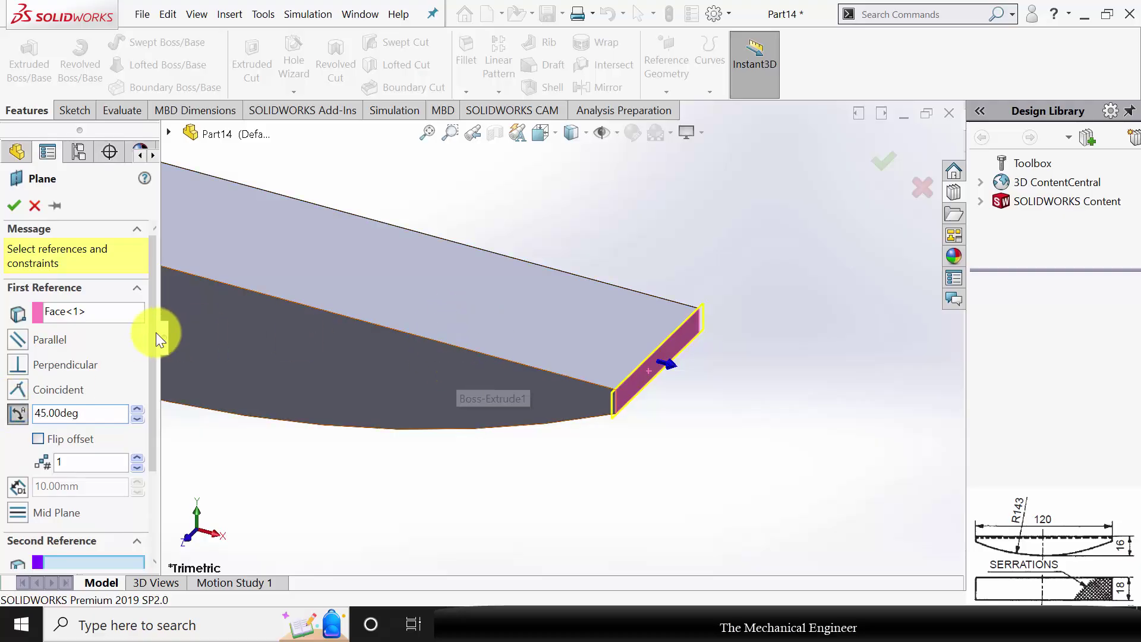
Step: Pass the angled plane through the rear vertical edge of the end face, flip its offset and create it
scroll(125, 416, "down", 1)
left_click(83, 516)
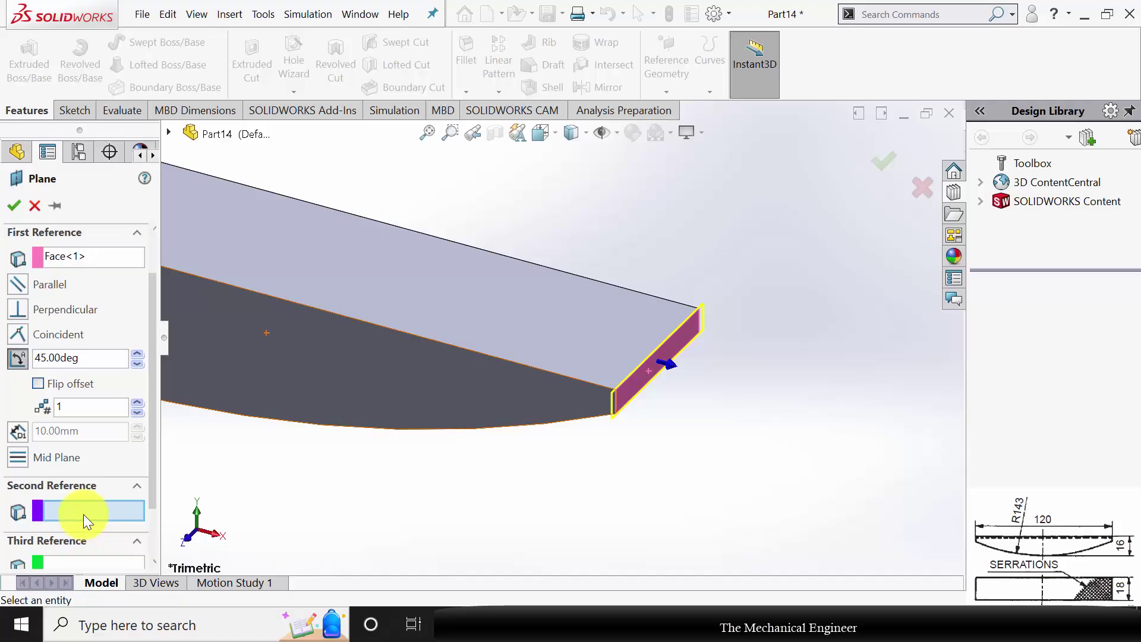
scroll(719, 312, "down", 2)
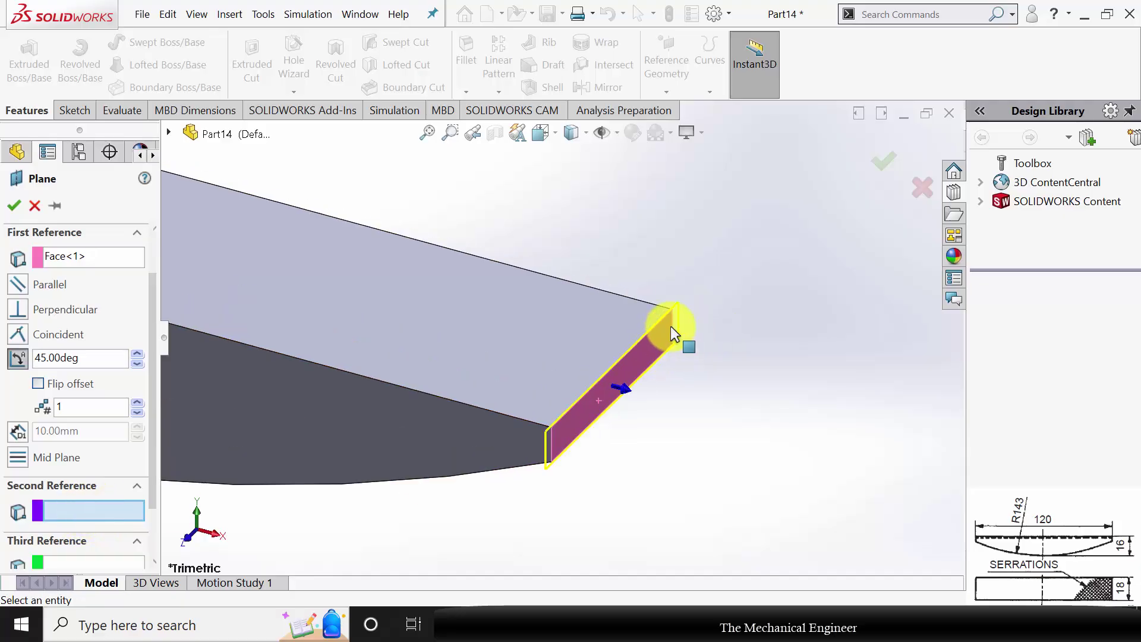
left_click(672, 331)
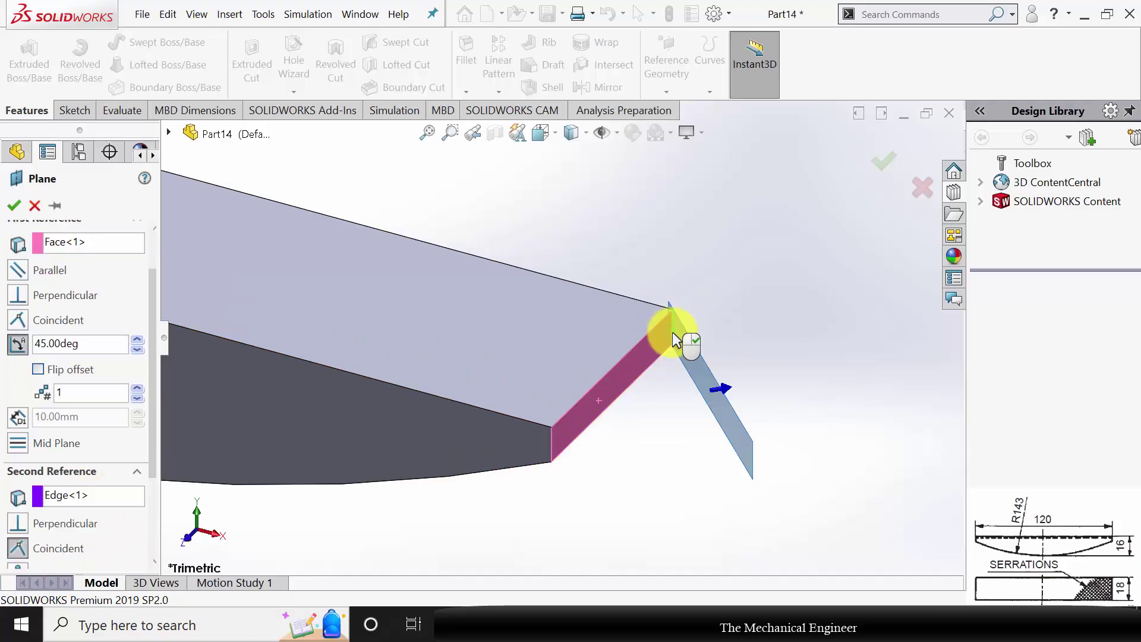
left_click(40, 368)
key("Return")
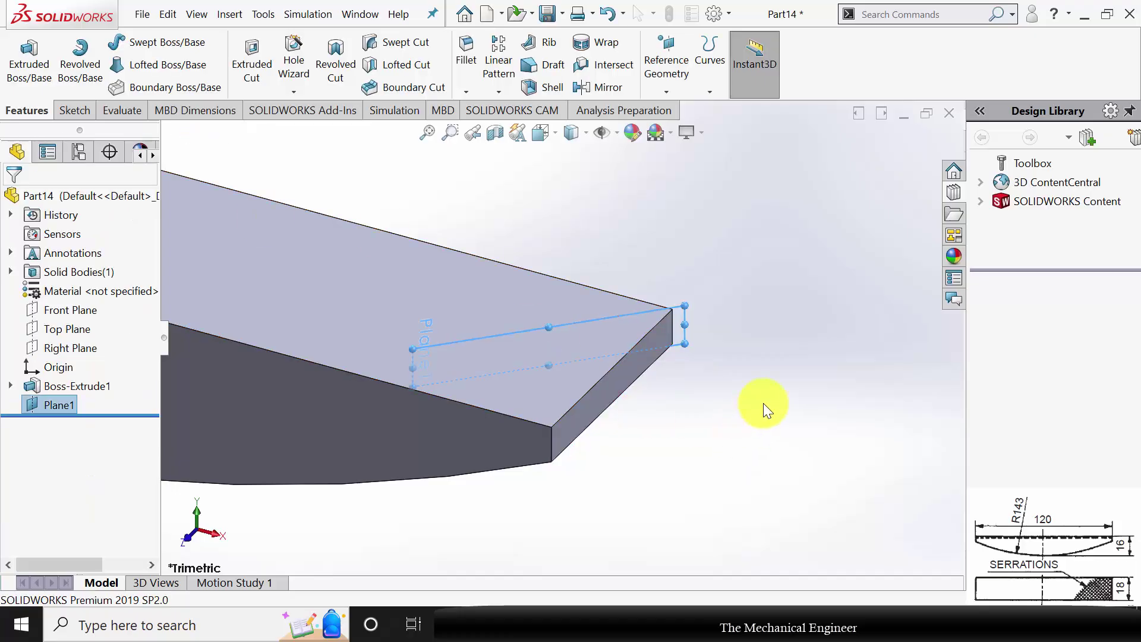
Step: Sketch a corner rectangle about 0.86 mm deep on the angled plane, starting at the top outer corner of the bar
left_click(682, 322)
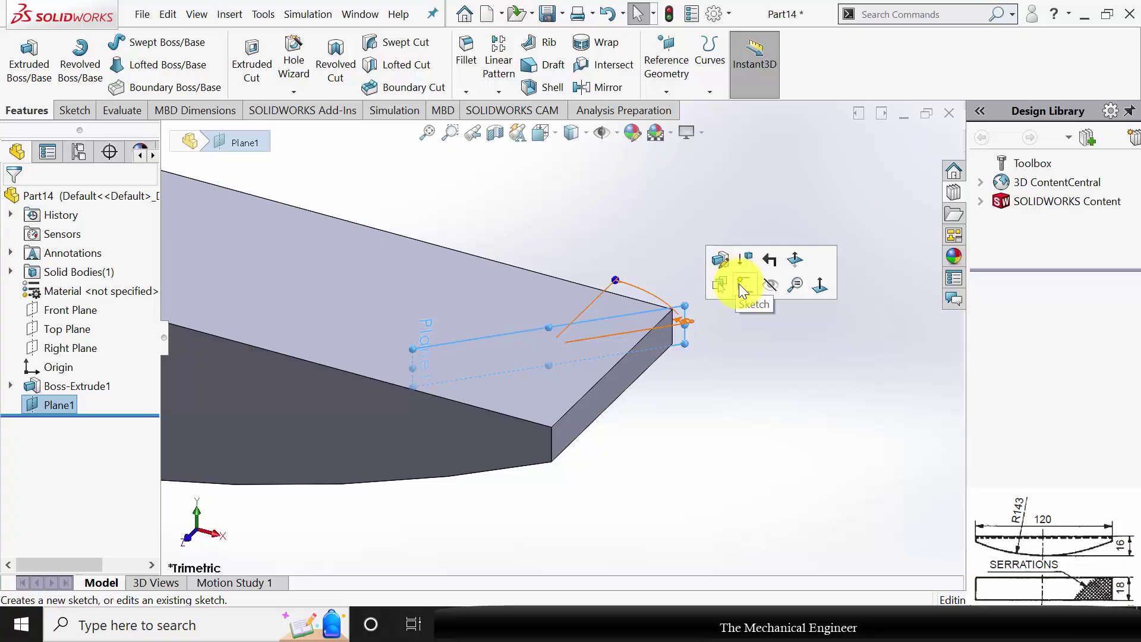
left_click(742, 284)
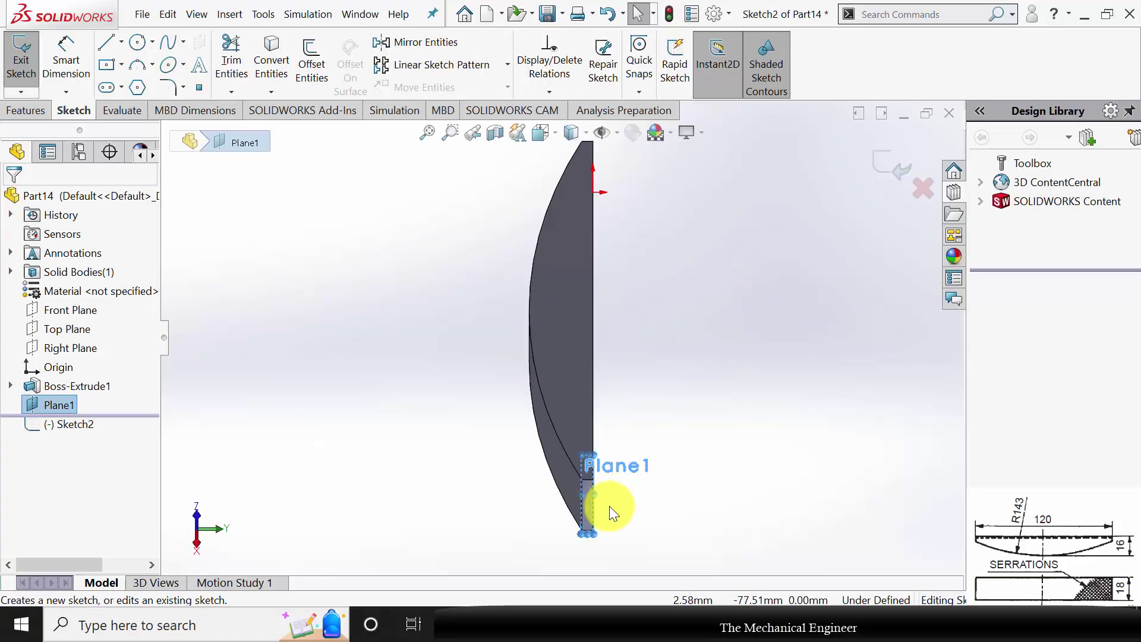
scroll(605, 505, "down", 5)
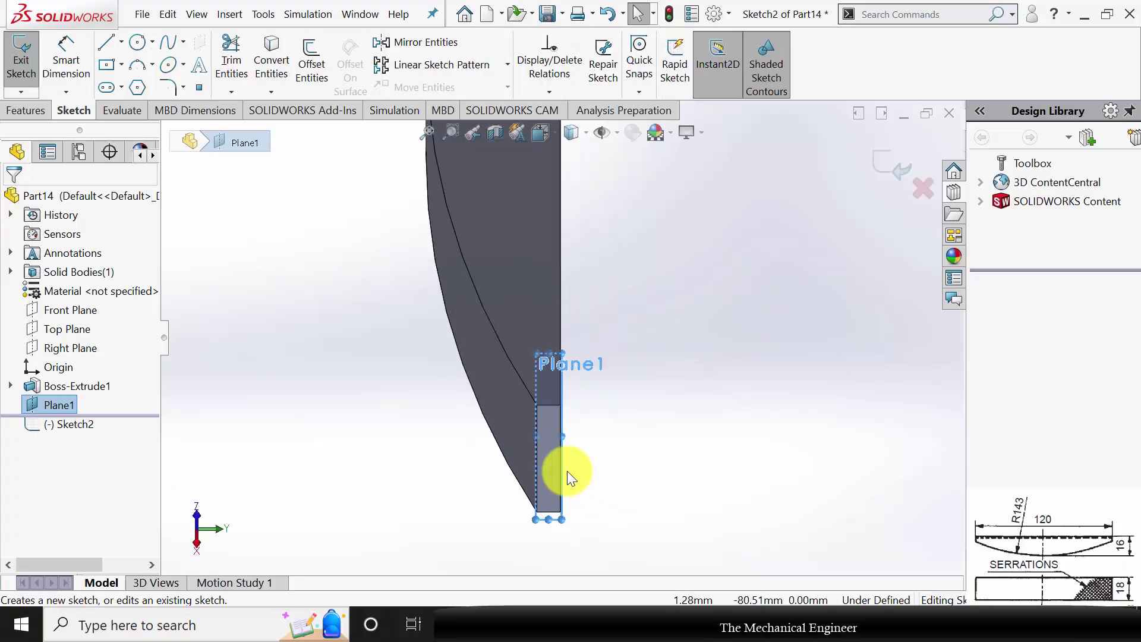
left_click(122, 62)
left_click(211, 123)
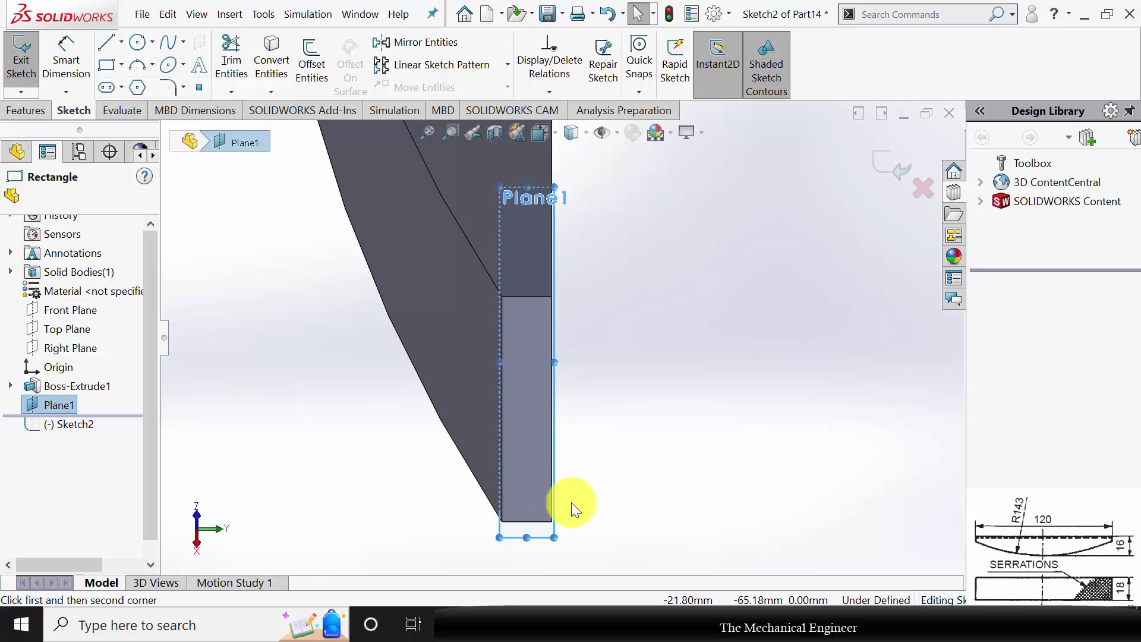
scroll(571, 500, "down", 4)
left_click(512, 475)
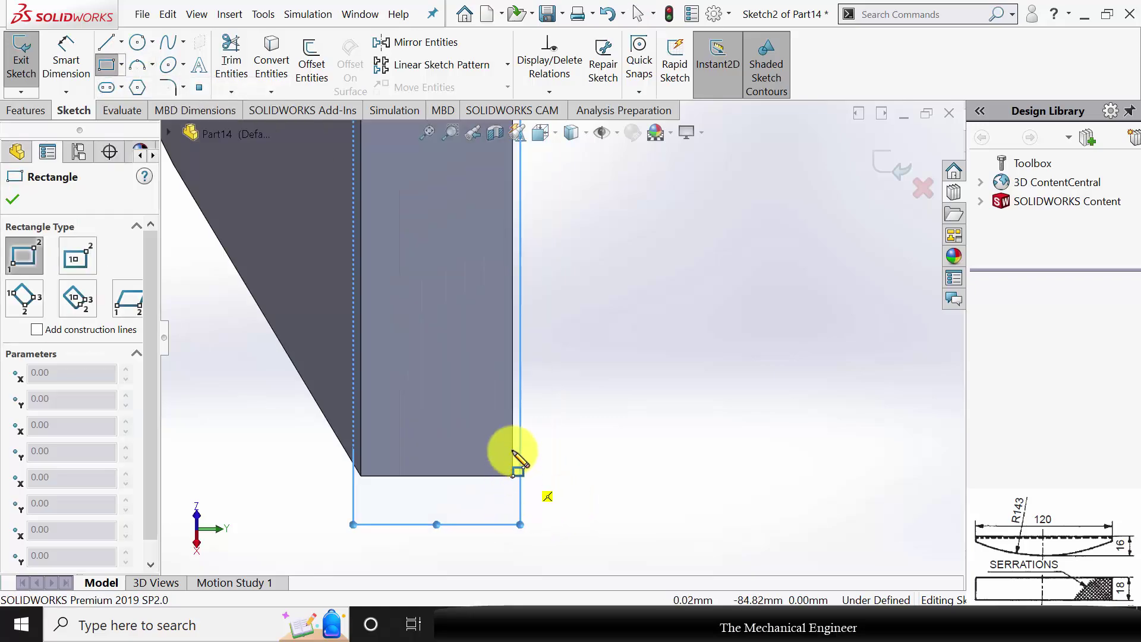
left_click(465, 407)
left_click(13, 196)
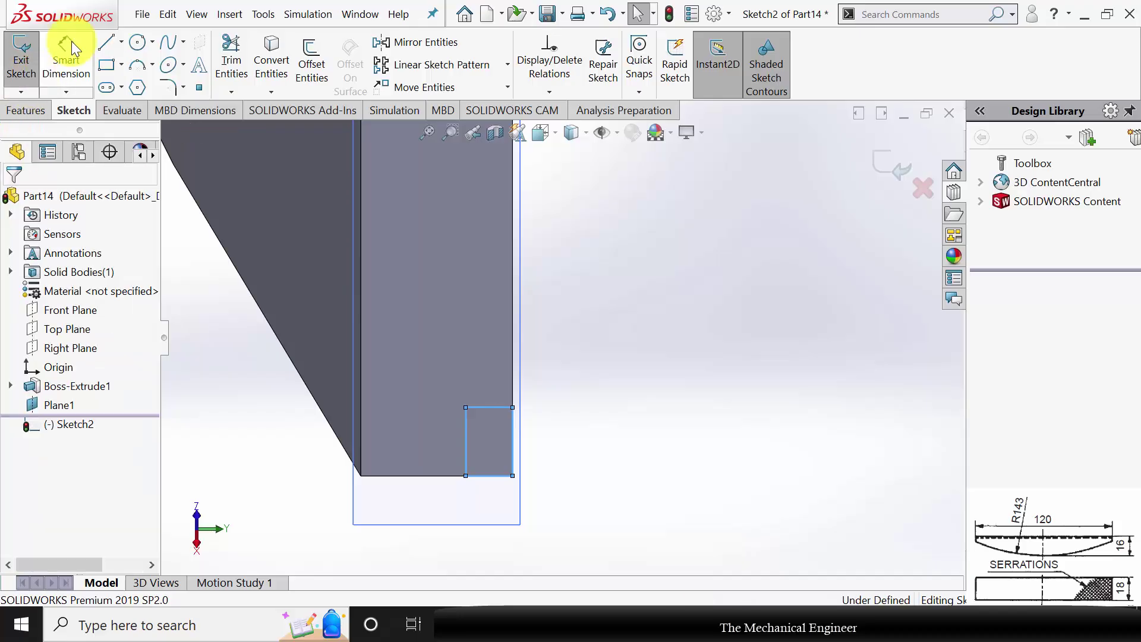
Step: Dimension the rectangle 1.5 mm long along the bar's top surface and 0.75 mm deep
left_click(71, 43)
left_click(465, 444)
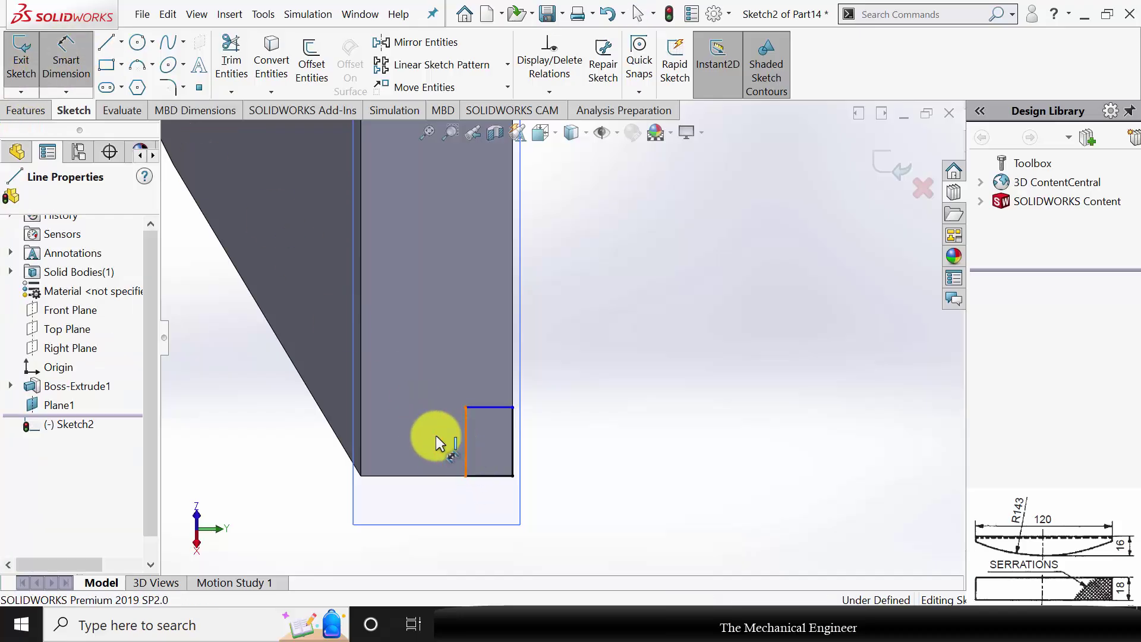
left_click(436, 440)
type("1.5")
key("Return")
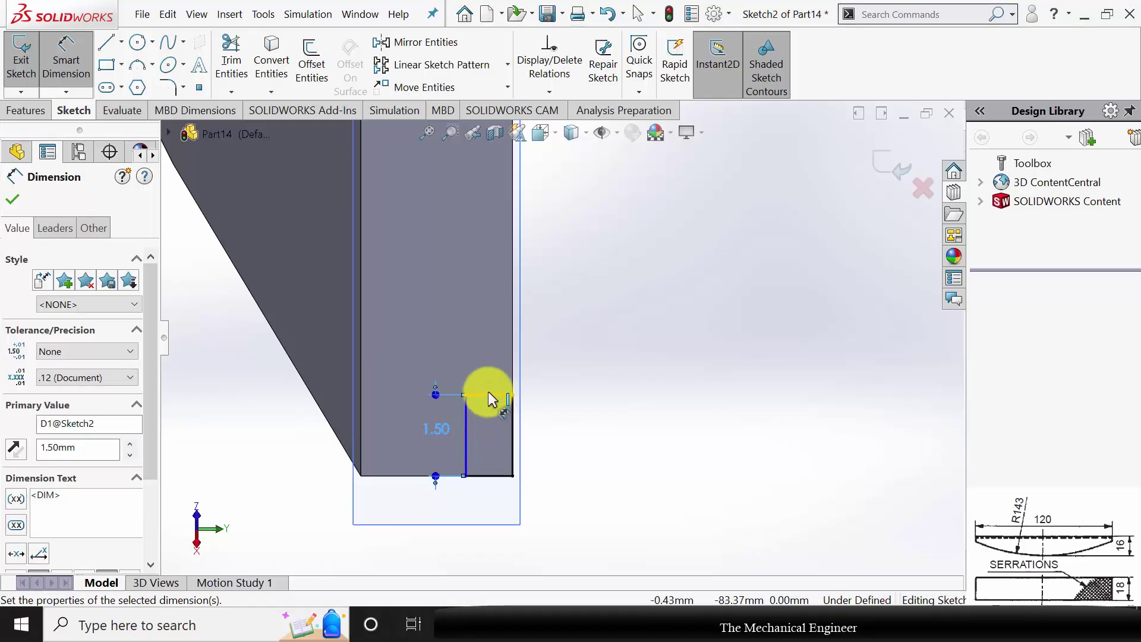
left_click(490, 395)
left_click(486, 336)
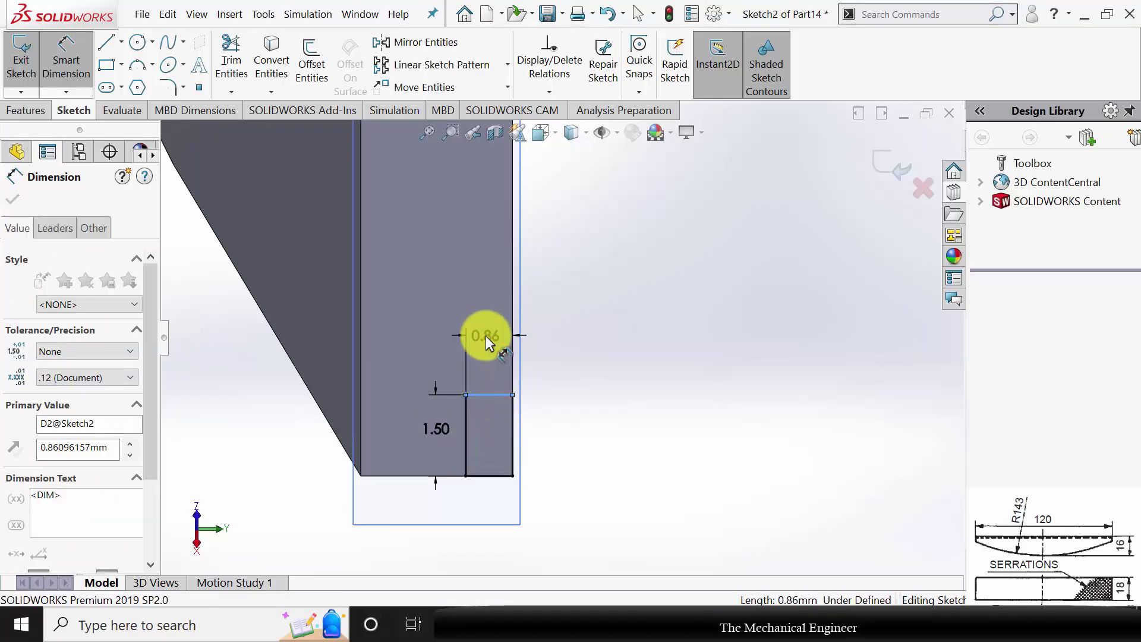
type("0.75")
key("Return")
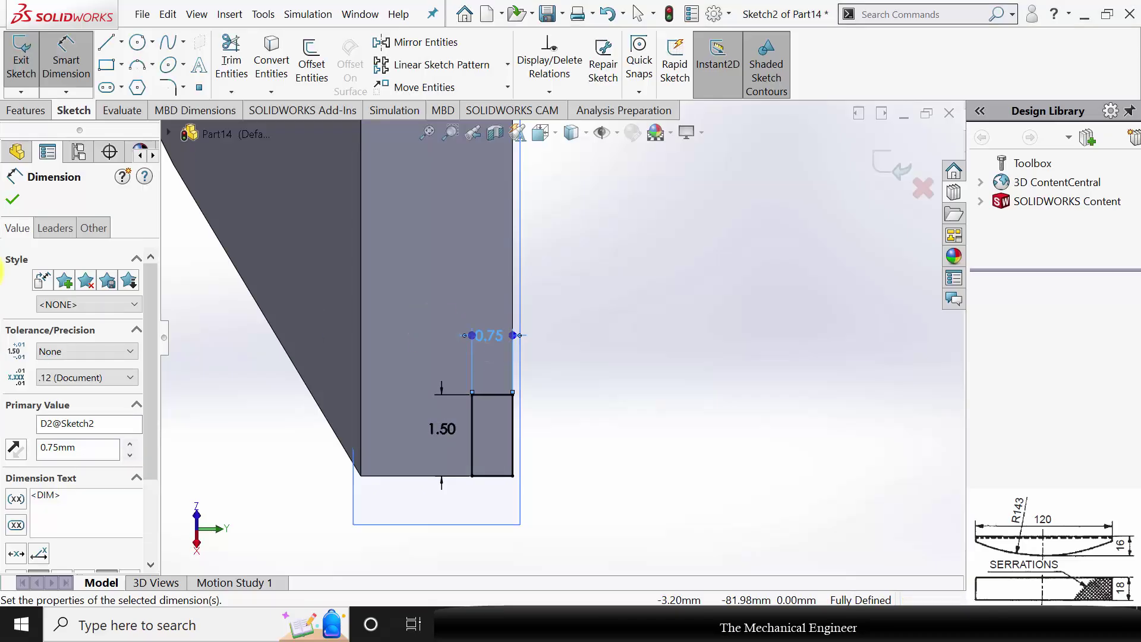
left_click(20, 197)
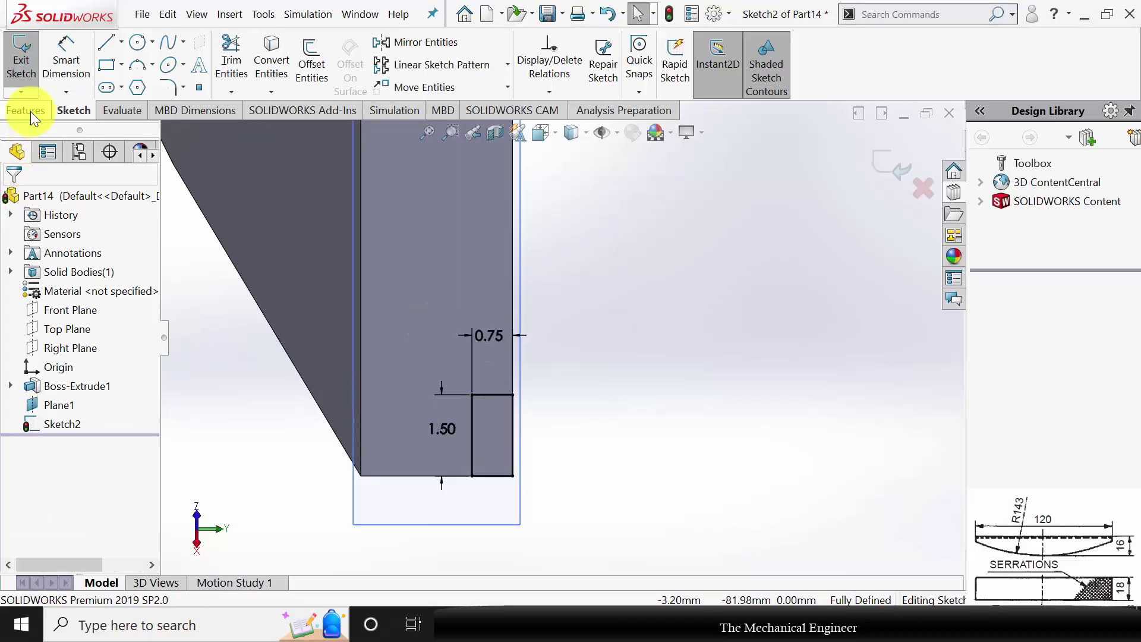
Step: Cut the rectangle diagonally through the bar with an Extruded Cut set to Through All - Both
left_click(29, 110)
left_click(252, 70)
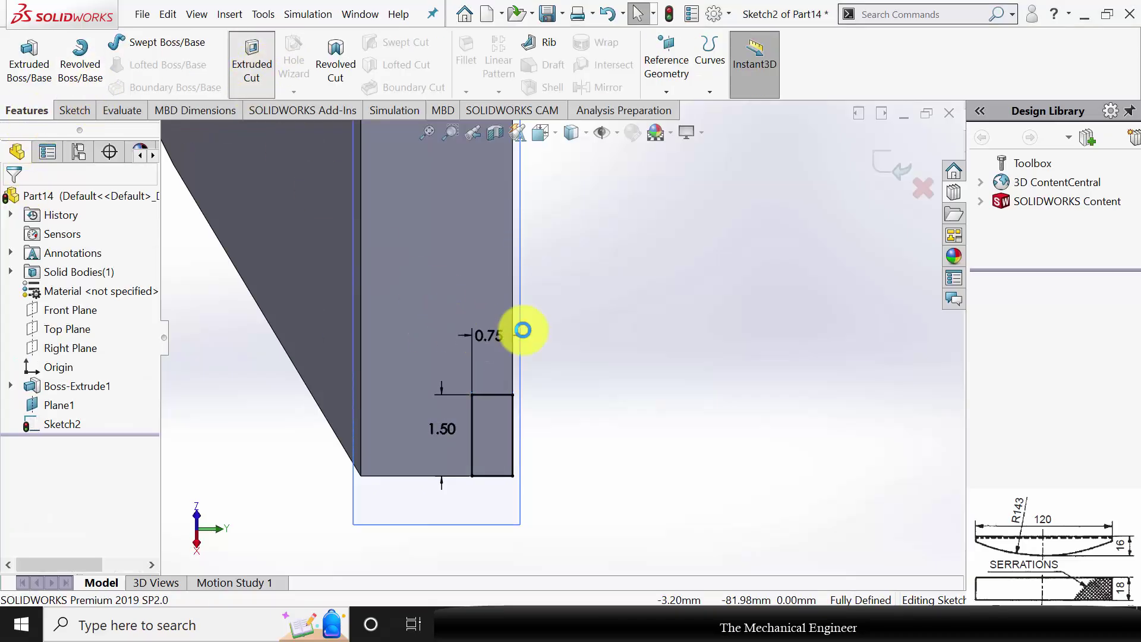
left_click(94, 293)
left_click(96, 332)
left_click(12, 199)
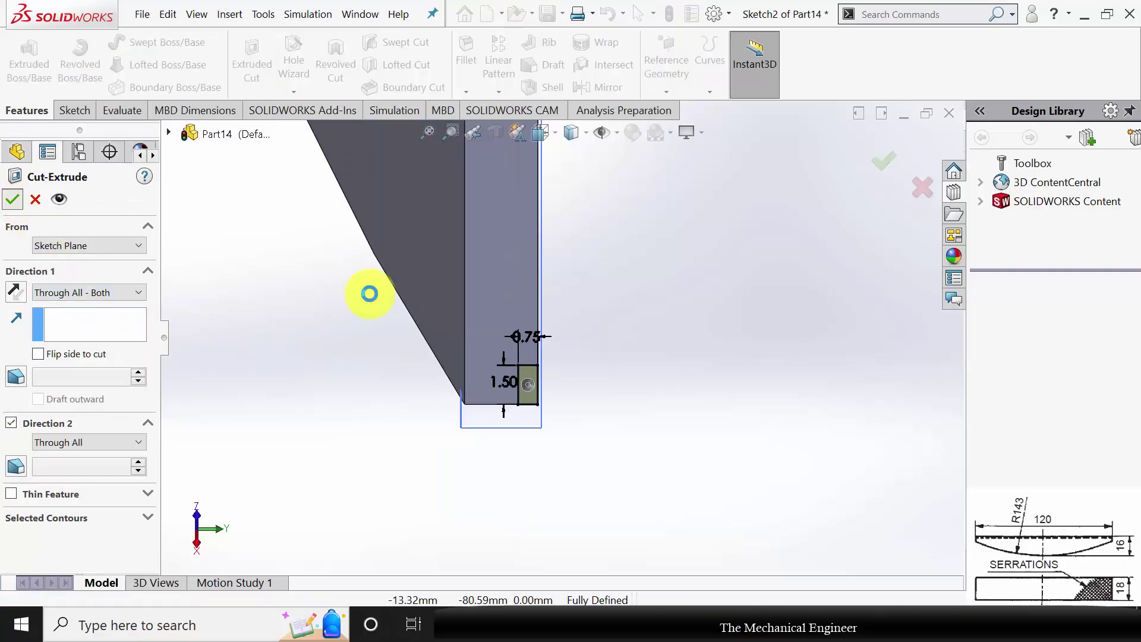
Step: Set up a linear pattern of the diagonal cut along the end face's top edge with 3 mm spacing
middle_click_drag(645, 315, 565, 232)
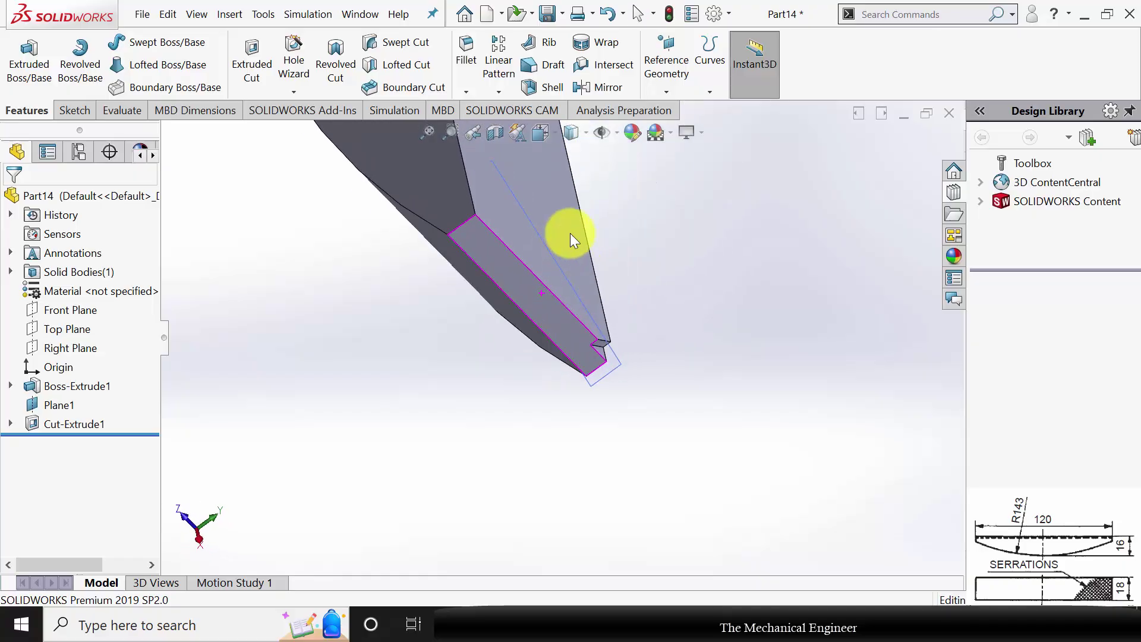
scroll(593, 331, "down", 3)
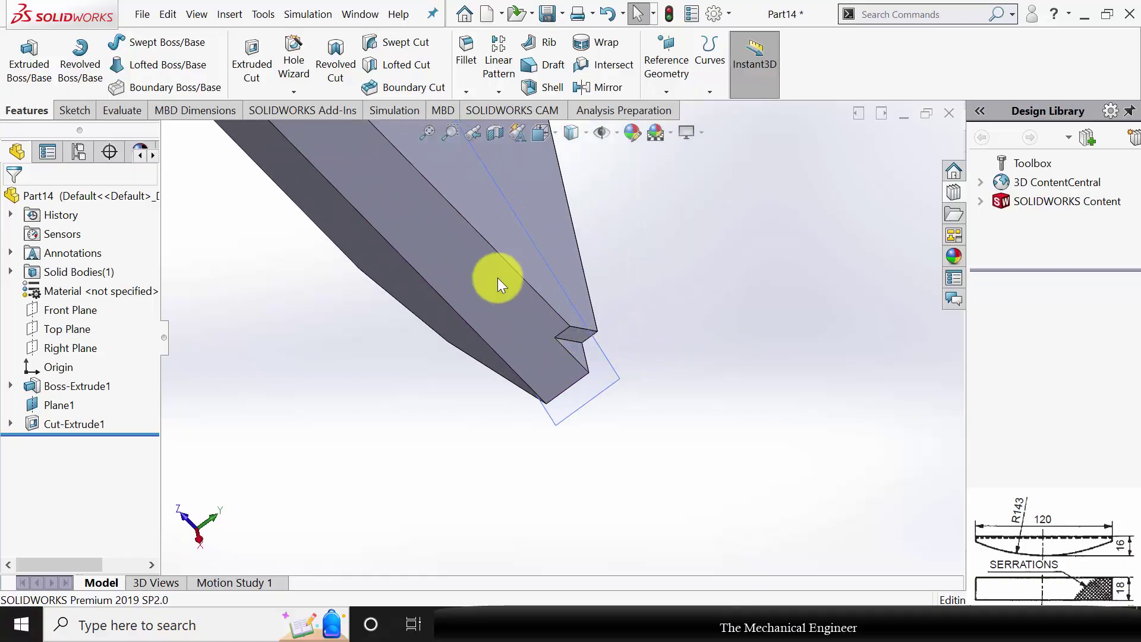
left_click(501, 64)
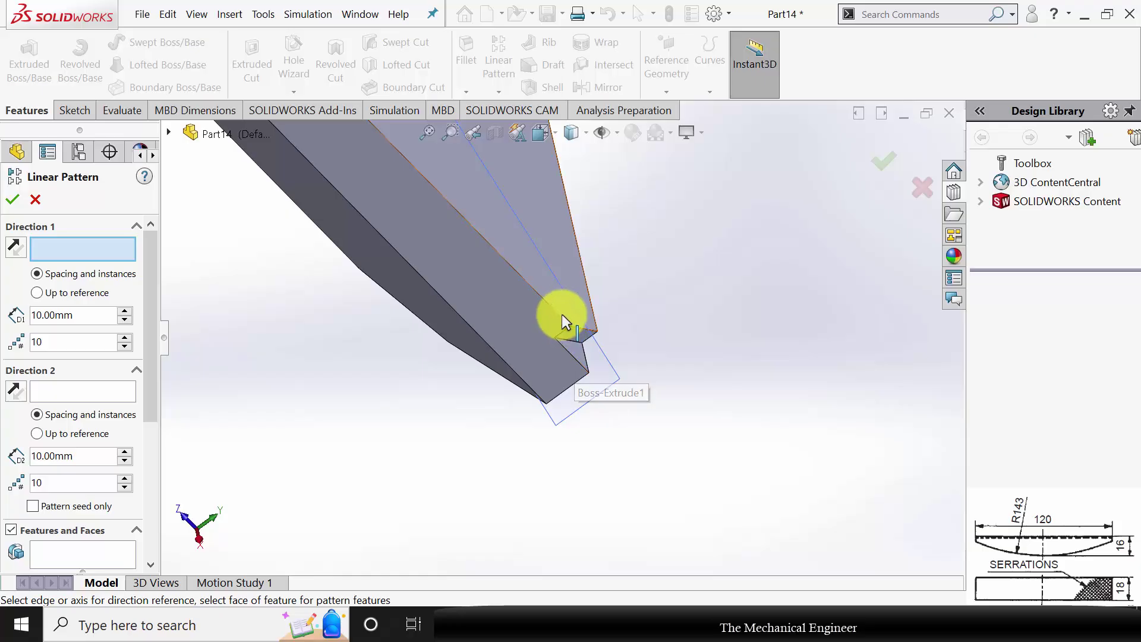
left_click(554, 311)
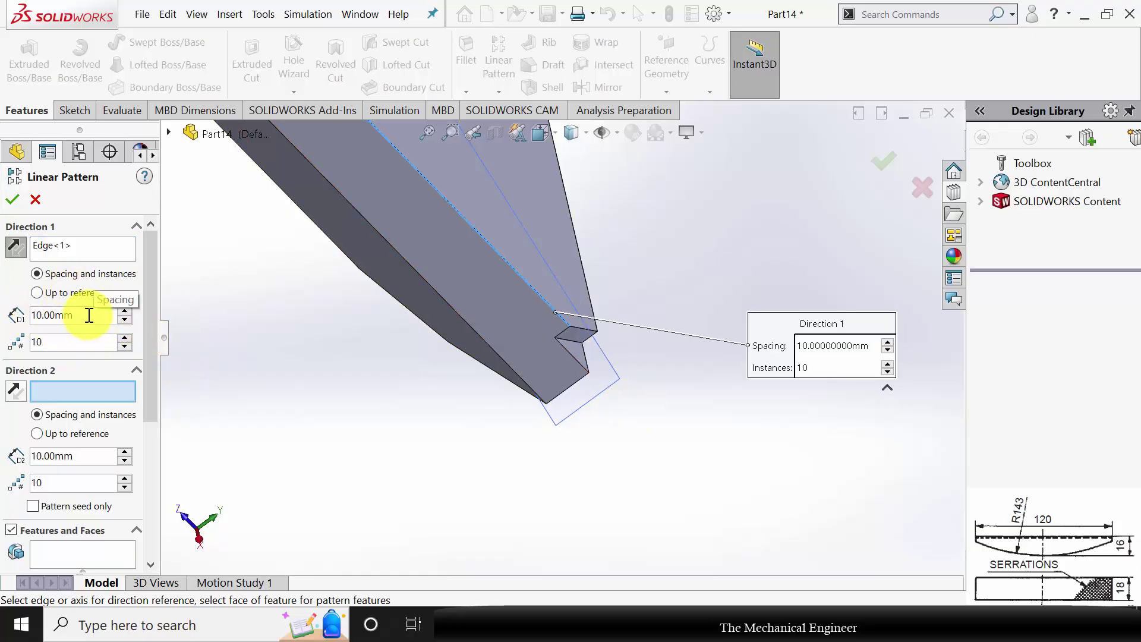
left_click_drag(89, 315, 1, 312)
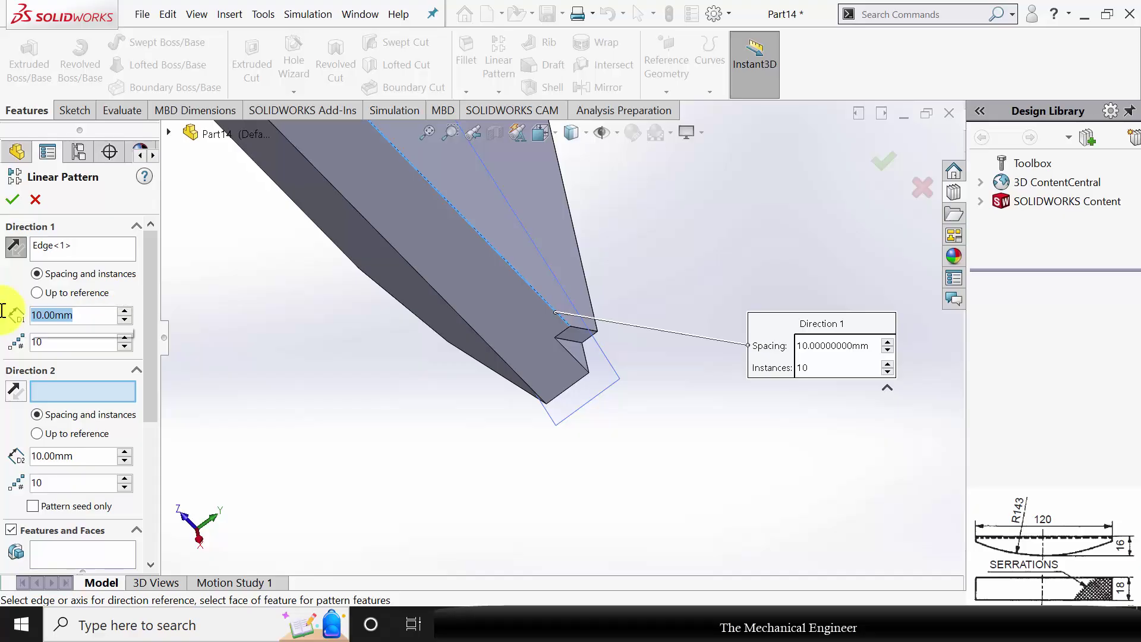
type("3")
key("Return")
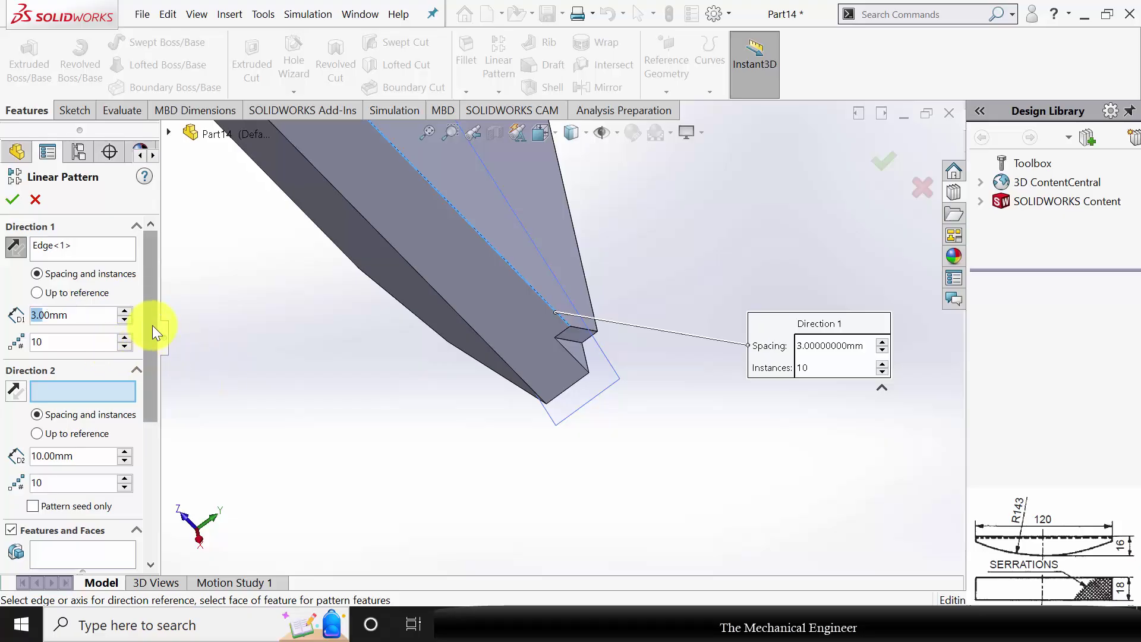
scroll(152, 326, "down", 3)
left_click(75, 449)
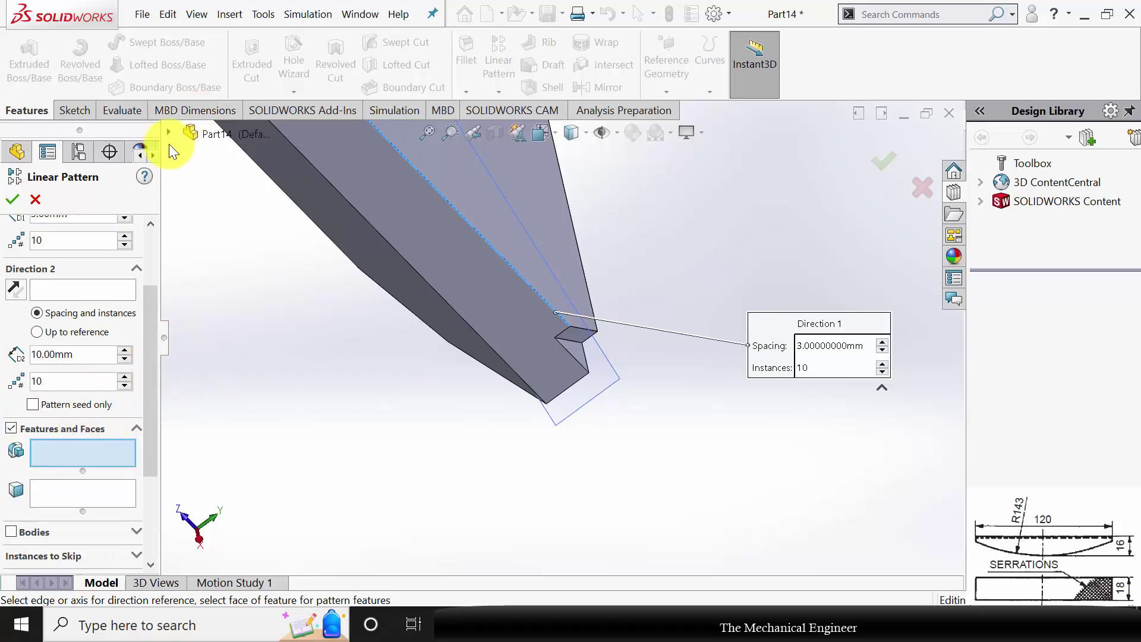
left_click(169, 133)
left_click(246, 364)
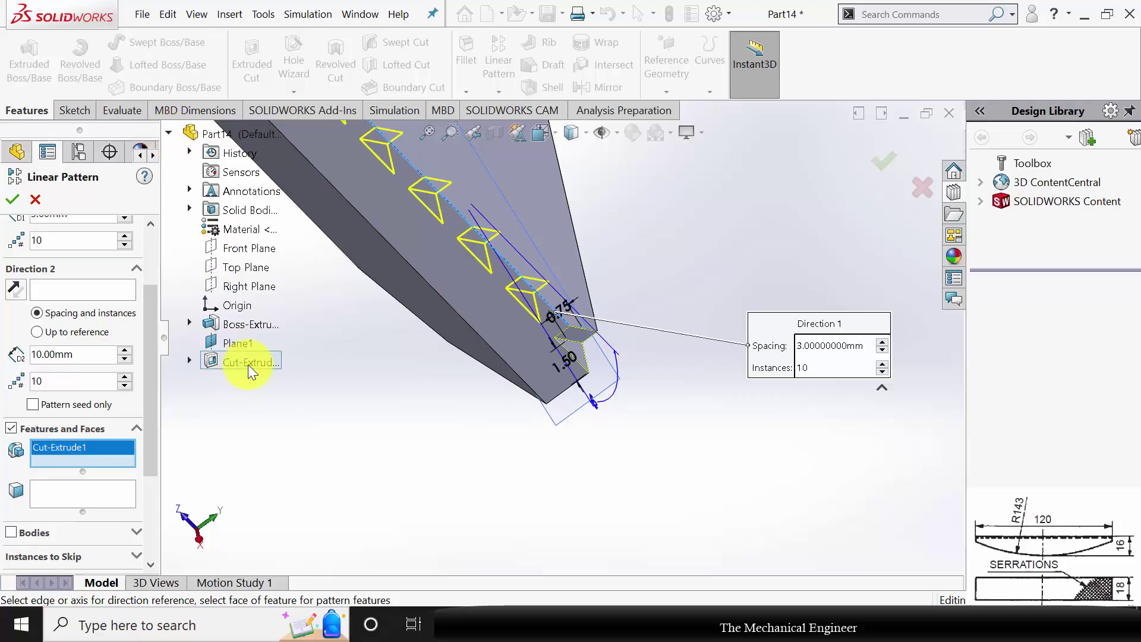
Step: Set the linear pattern of the cut to 80 instances and create it
scroll(672, 424, "up", 5)
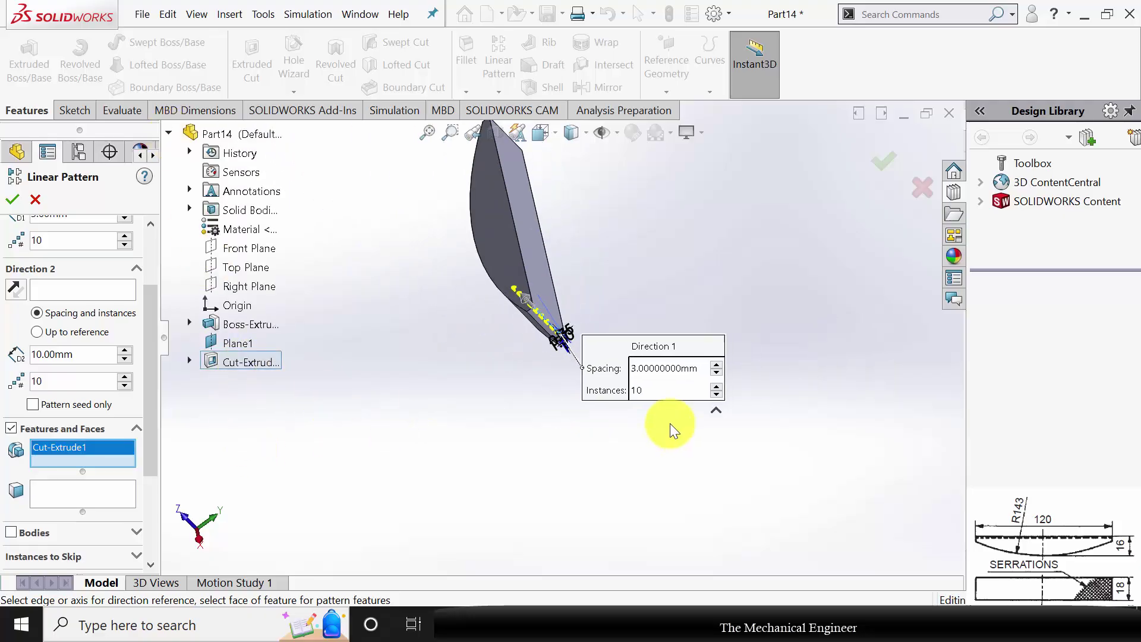
mouse_move(612, 283)
middle_mouse_down()
mouse_move(624, 229)
mouse_move(667, 280)
mouse_move(603, 301)
middle_mouse_up()
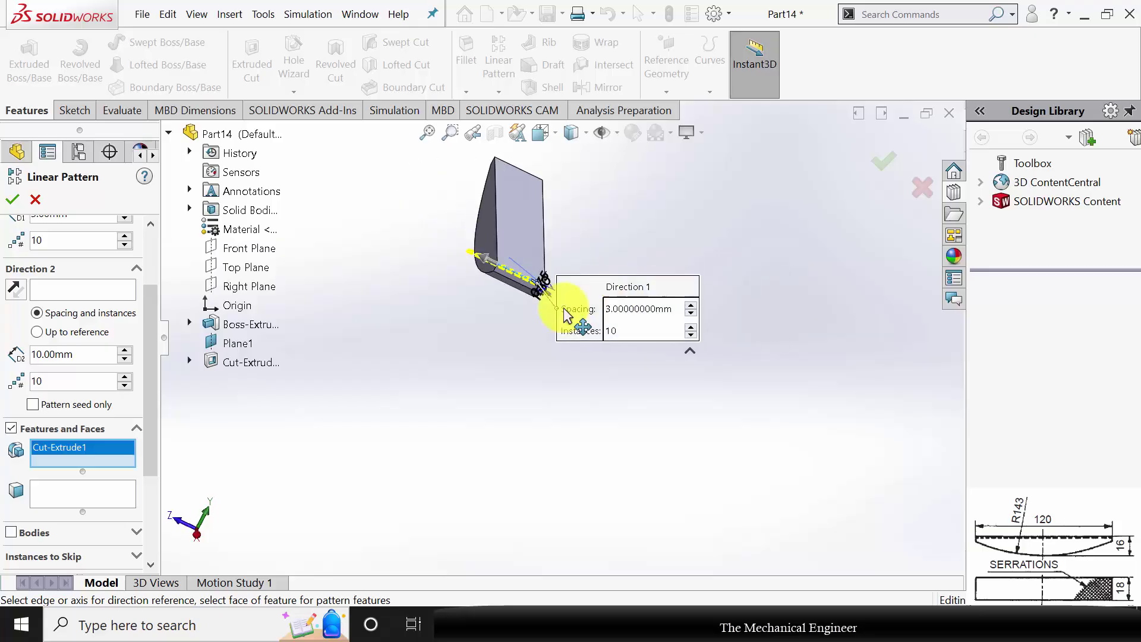
scroll(153, 335, "up", 3)
double_click(55, 342)
key("Return")
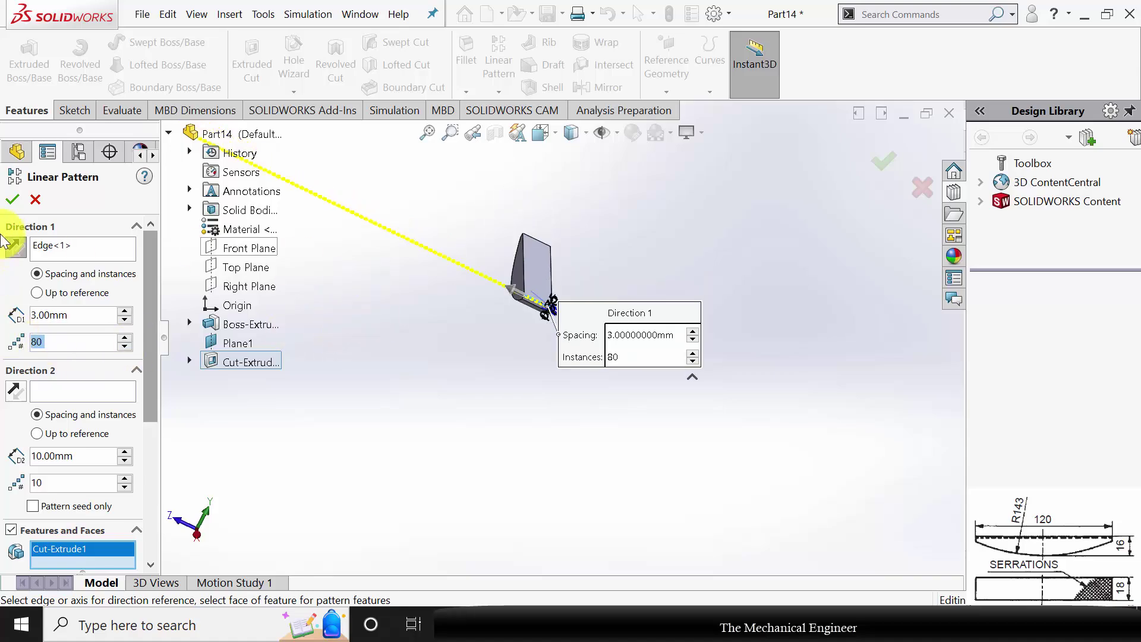
left_click(12, 199)
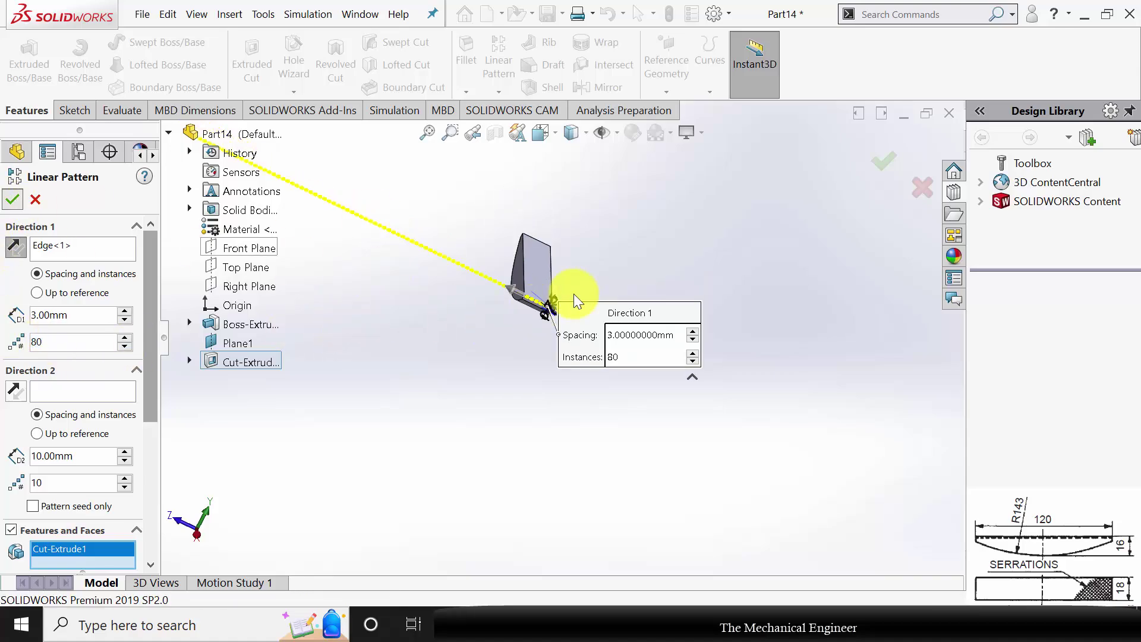
Step: Assign Plain Carbon Steel to the serrated part and open the Save As dialog for it
middle_click_drag(553, 281, 539, 347)
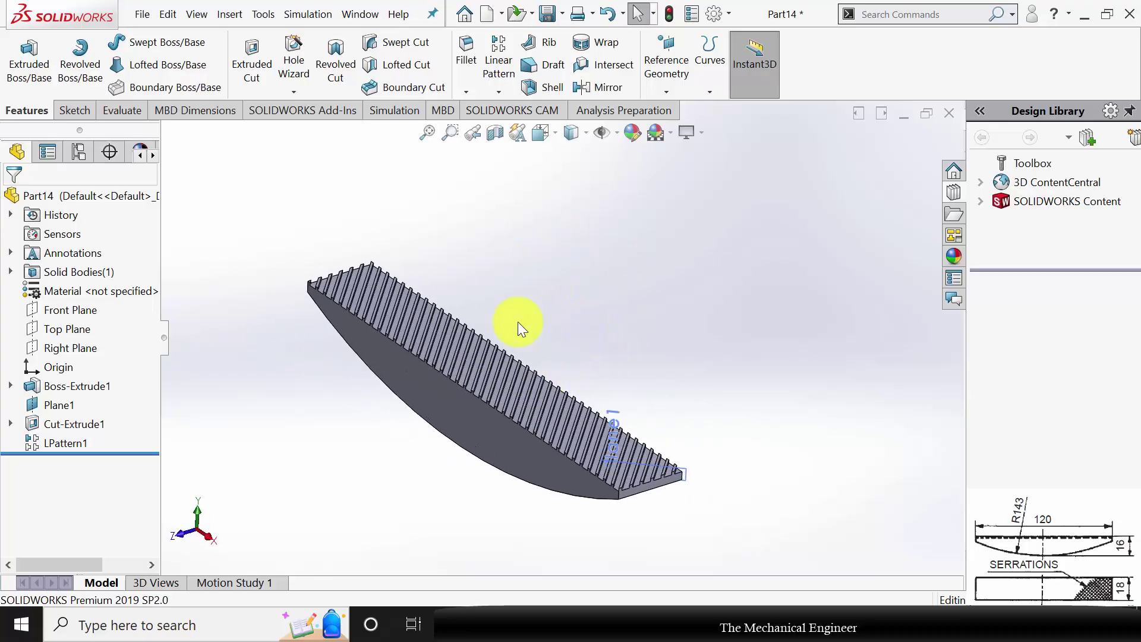
middle_click_drag(623, 394, 599, 356)
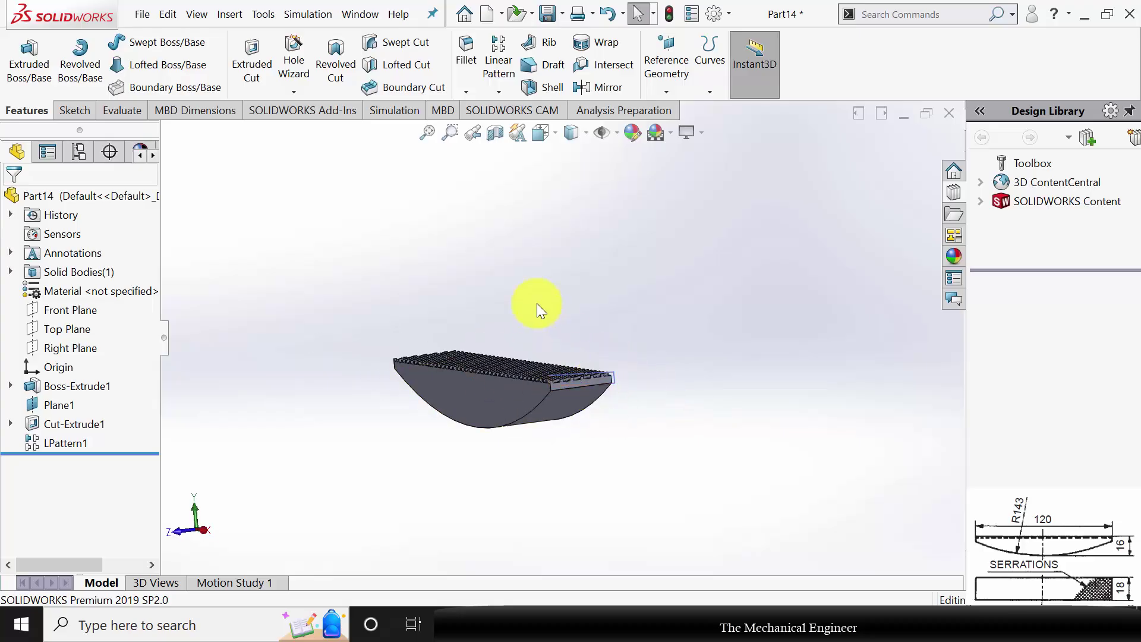
right_click(100, 293)
left_click(158, 291)
key("ctrl+s")
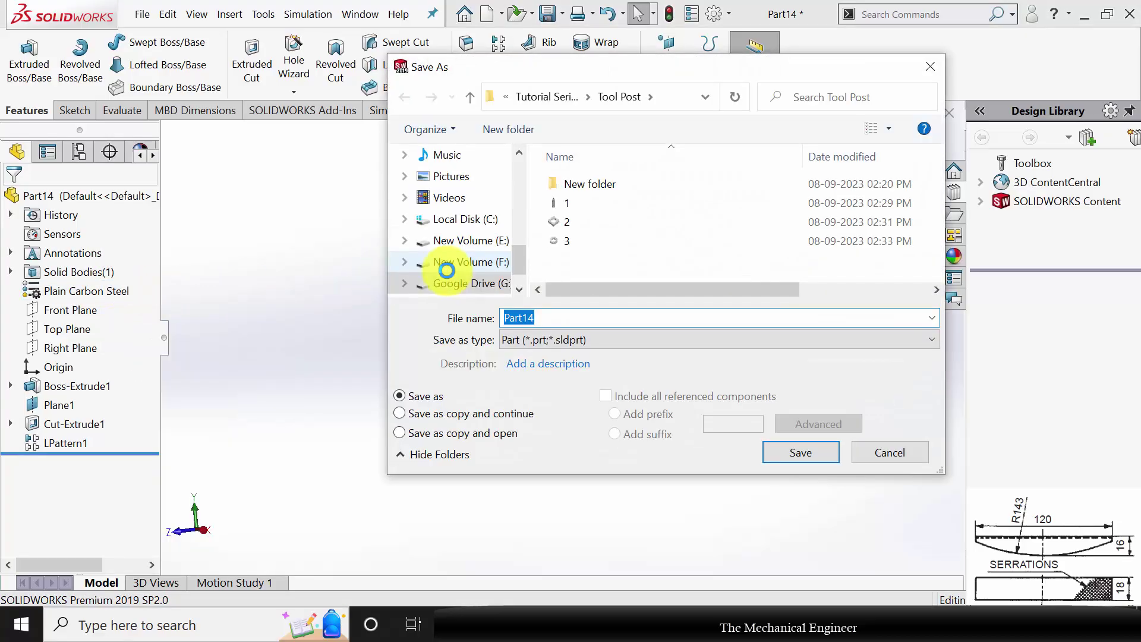
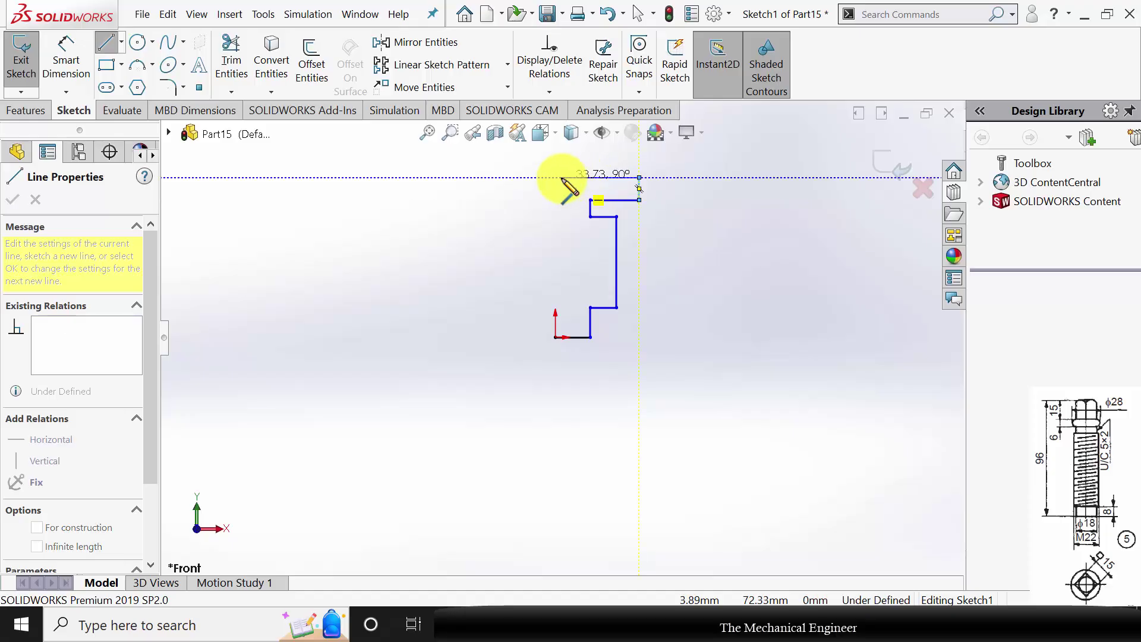
Step: Close the screw's half-profile with a horizontal line across the head's top and a vertical line down to the origin
left_click(557, 177)
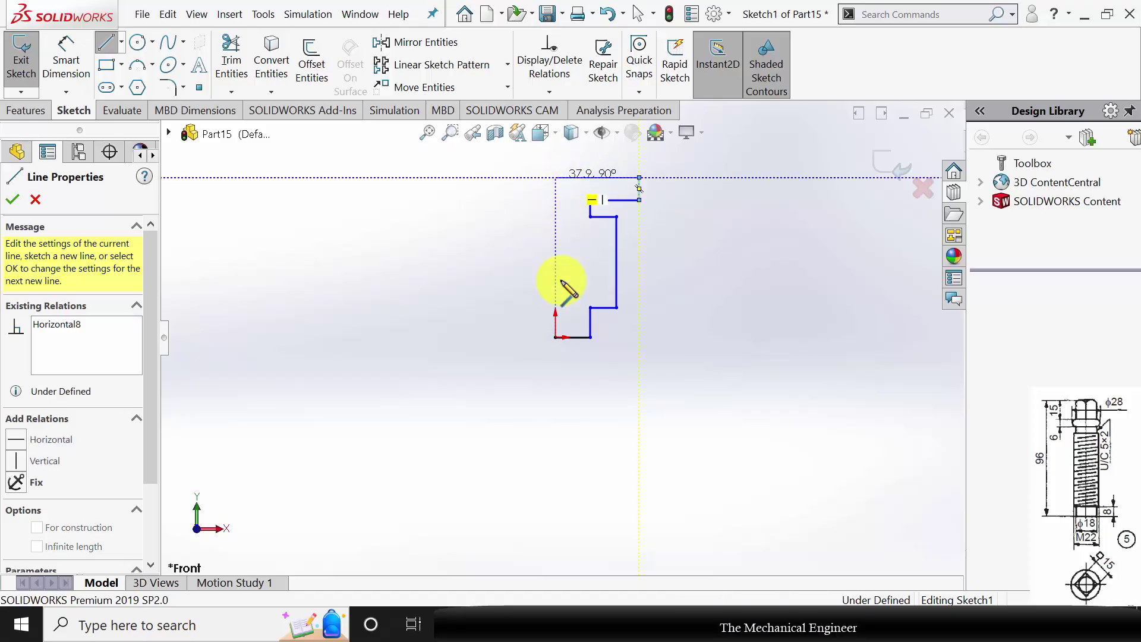
left_click(555, 337)
key("Escape")
Step: Dimension the profile's vertical axis line as 96-15, giving an overall height of 81 mm
left_click(66, 59)
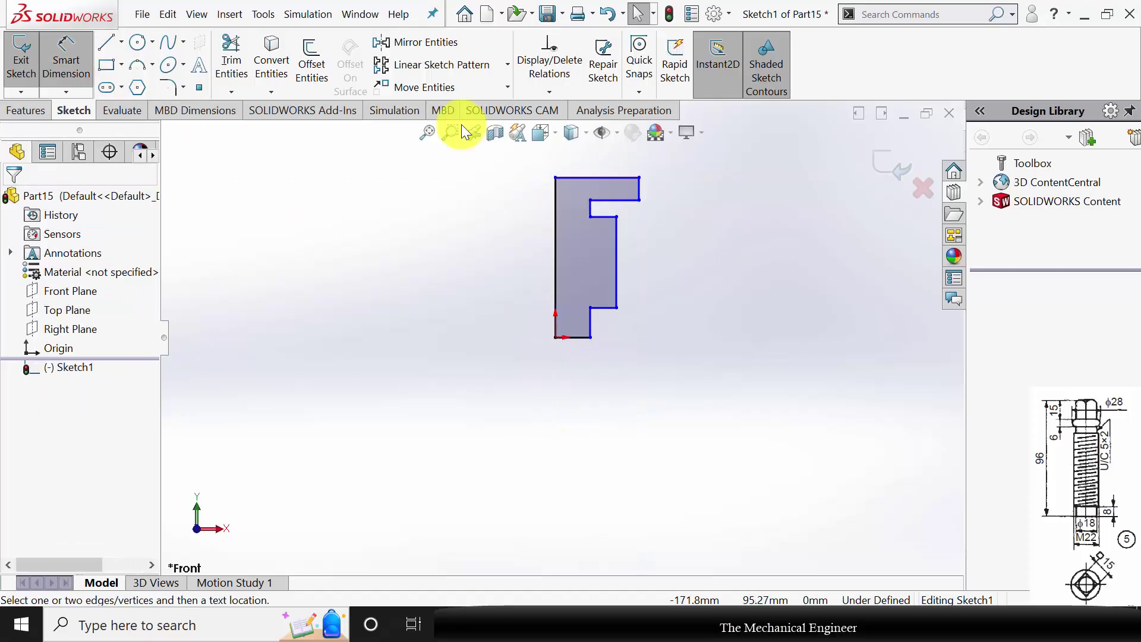
left_click(556, 246)
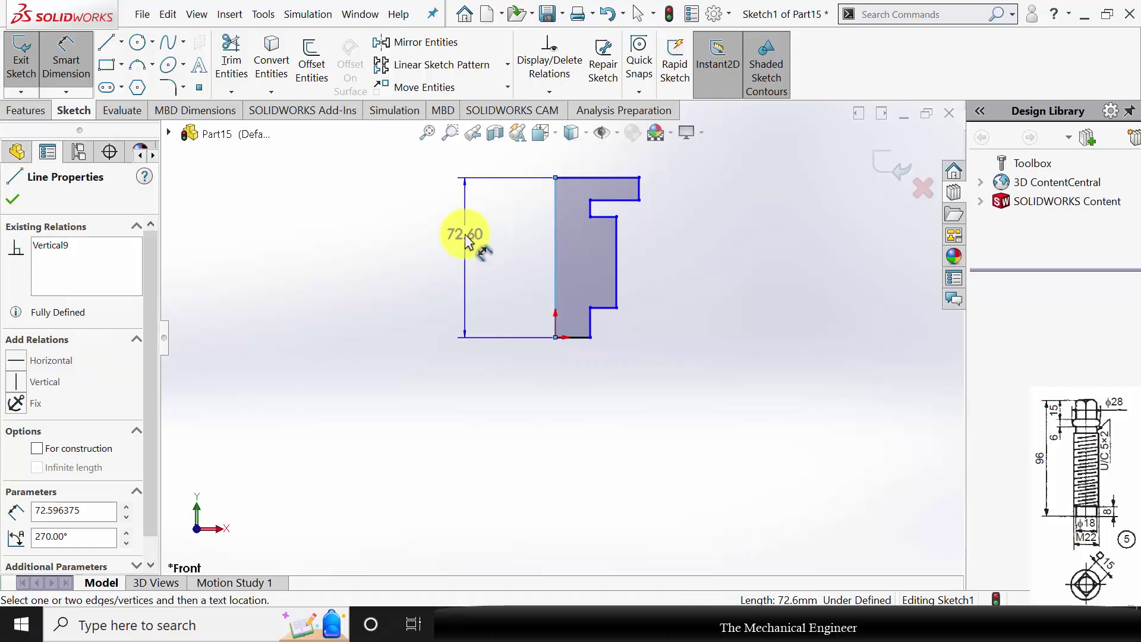
left_click(465, 234)
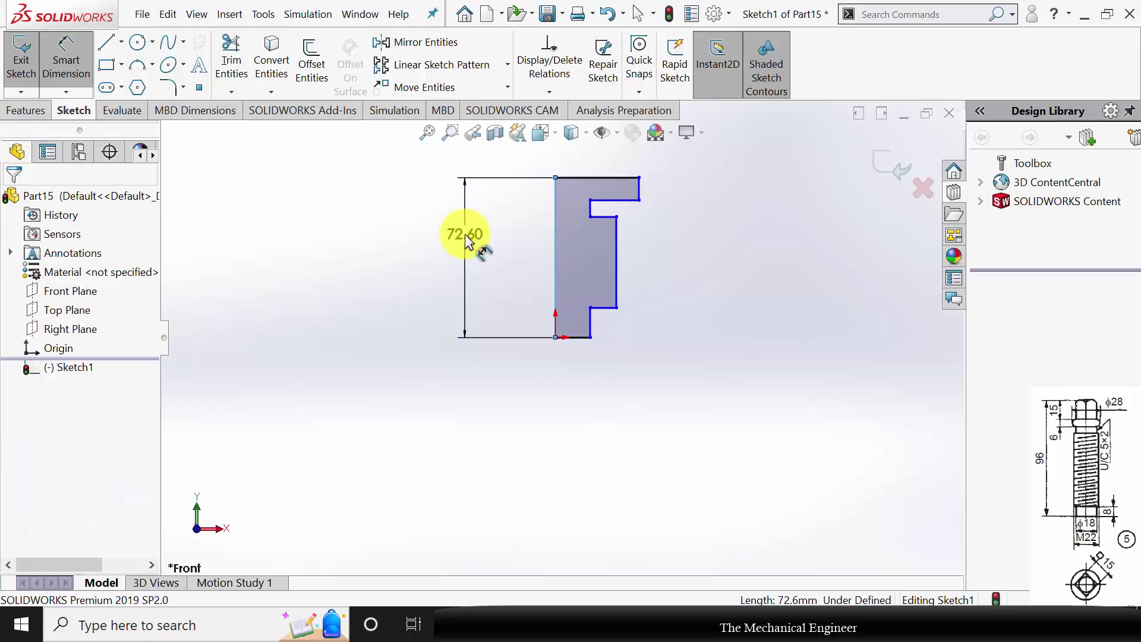
type("96-")
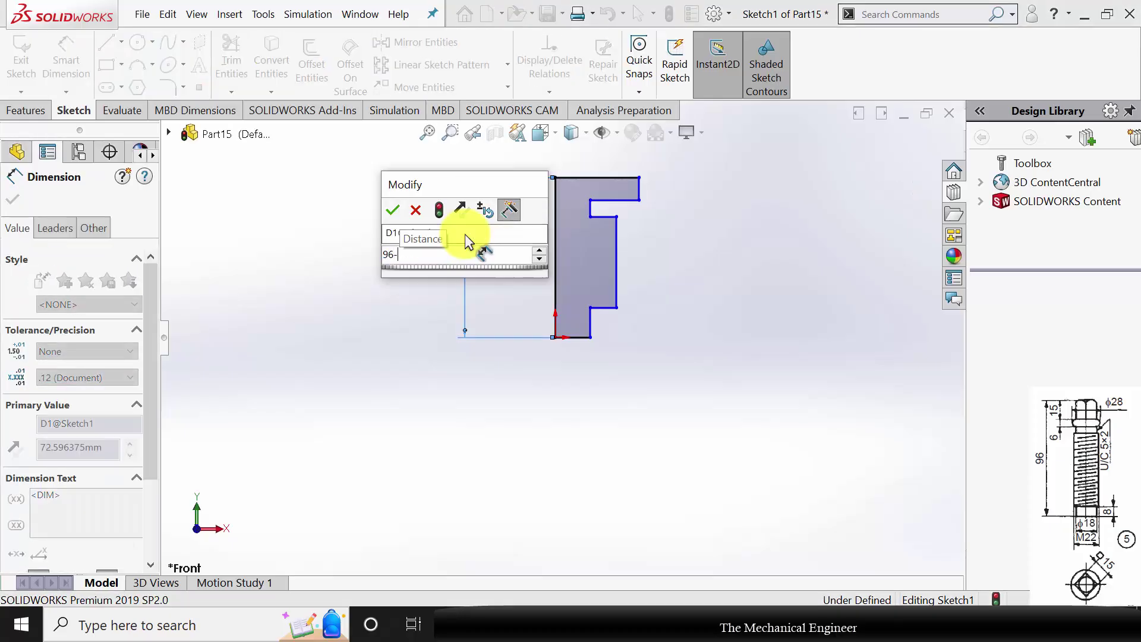
type("15")
key("Return")
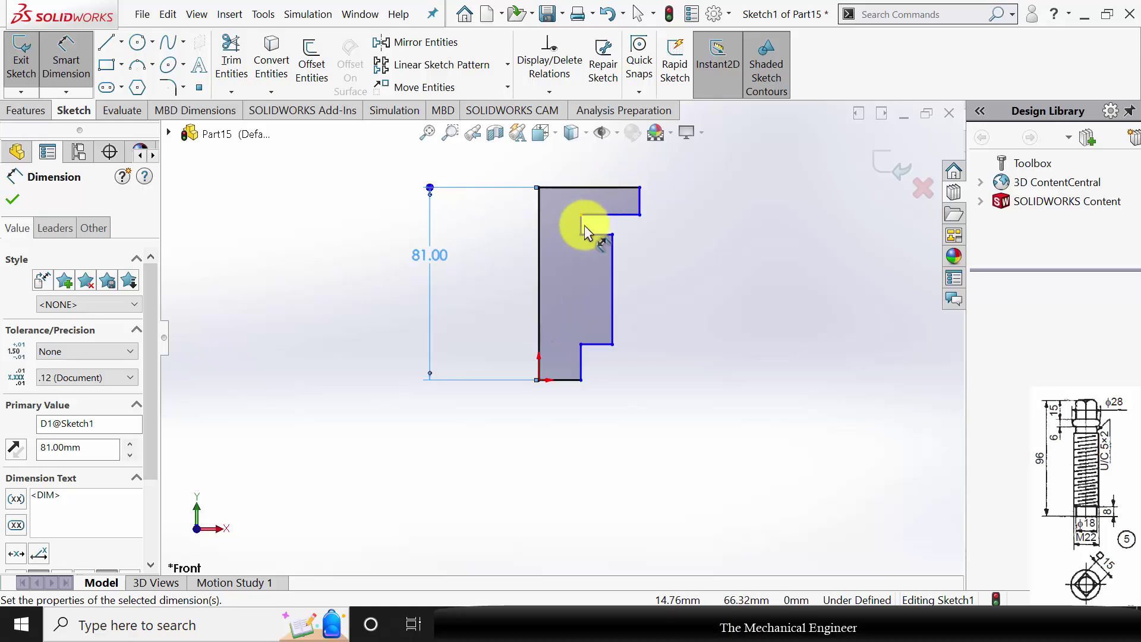
Step: Dimension the top collar's thickness as 6 mm and the height of the undercut below it as 5 mm
left_click(640, 202)
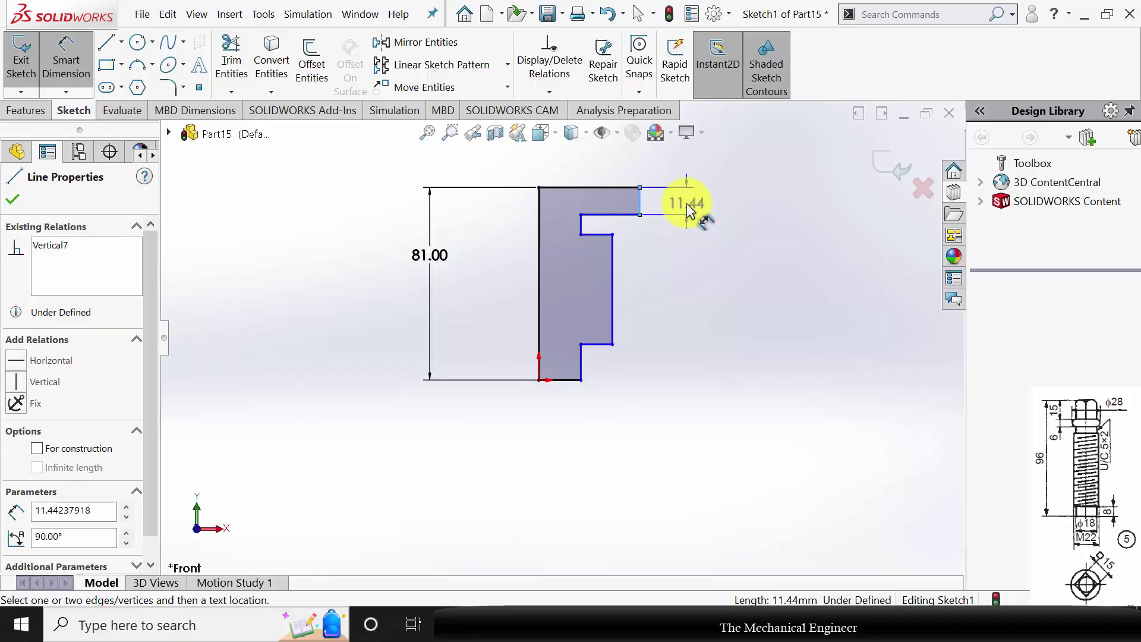
left_click(686, 203)
type("6")
key("Return")
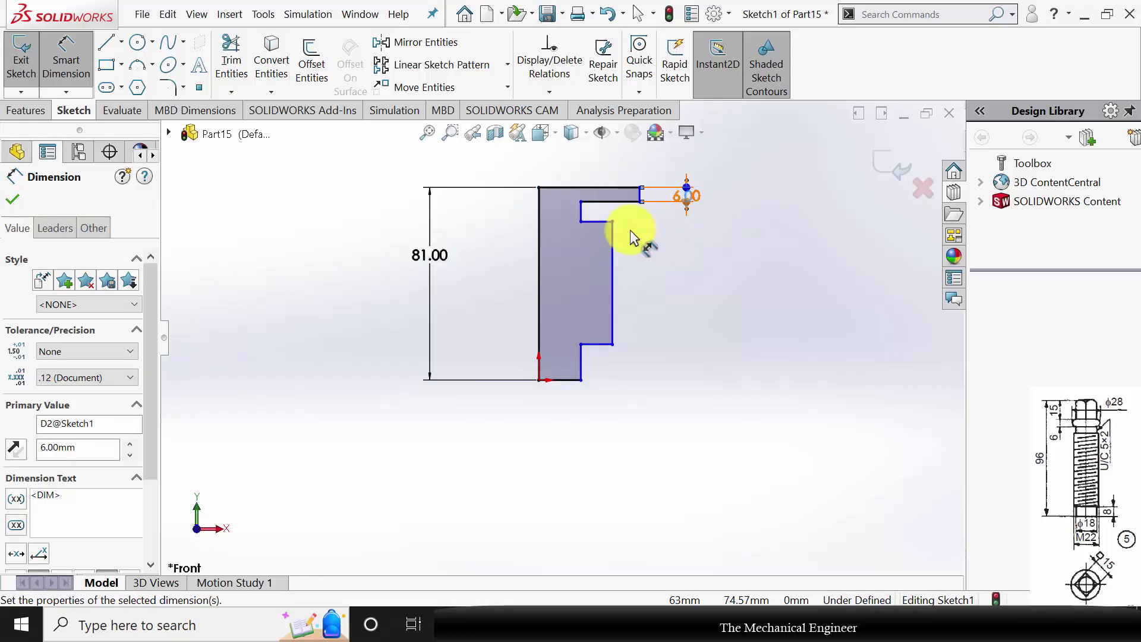
left_click(579, 212)
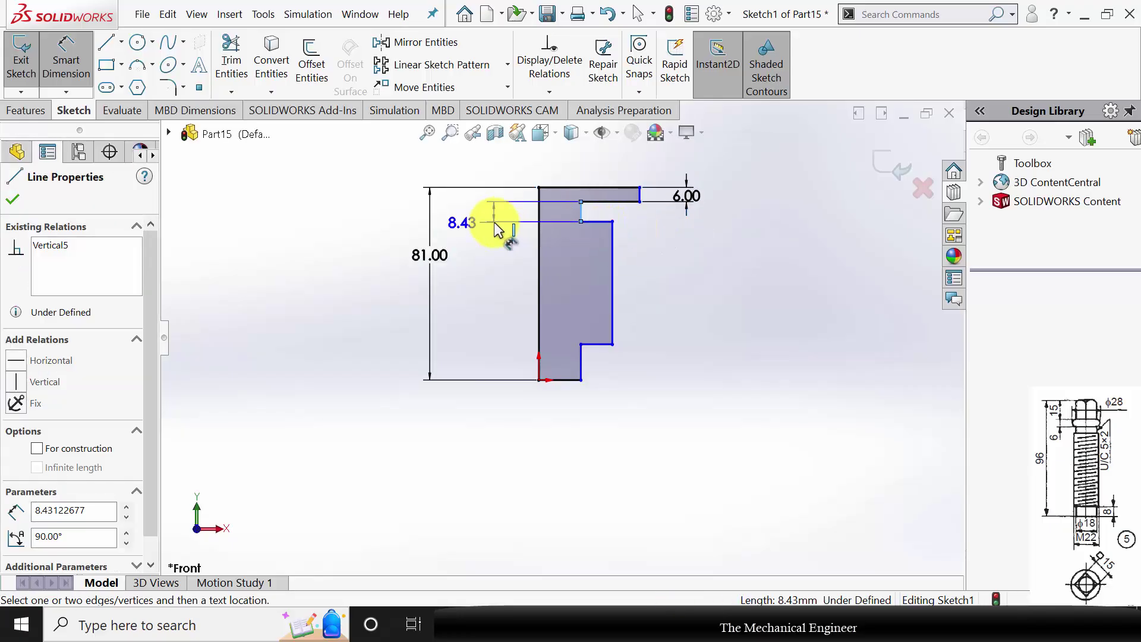
left_click(502, 223)
type("5")
key("Return")
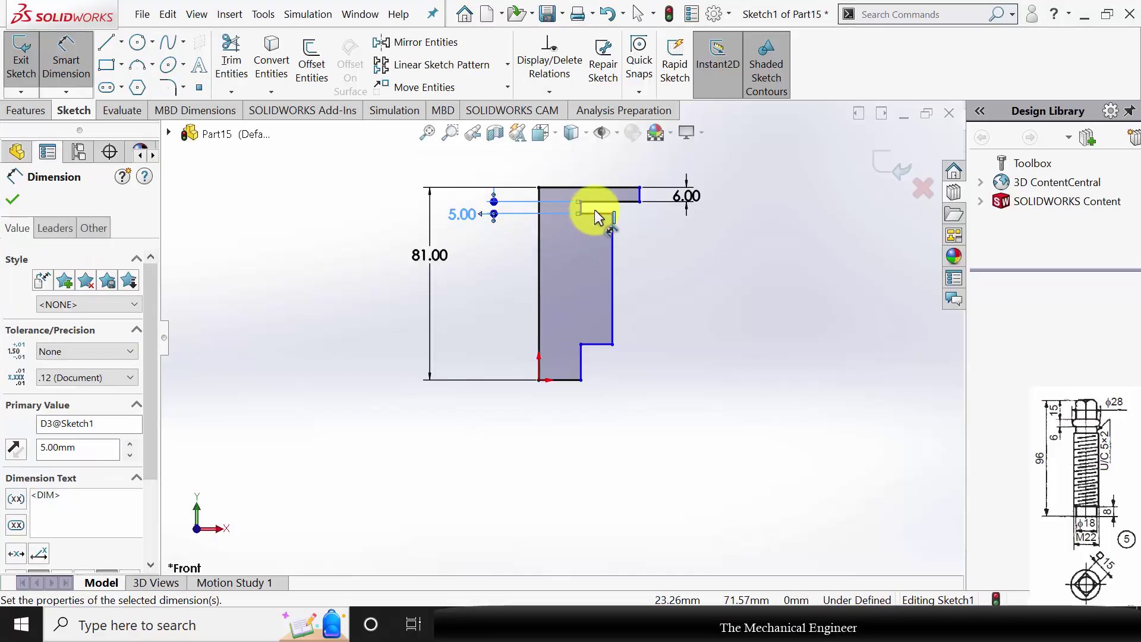
Step: Dimension the bottom step of the profile 8 mm high and 9 mm wide from the axis line
left_click(582, 373)
left_click(650, 375)
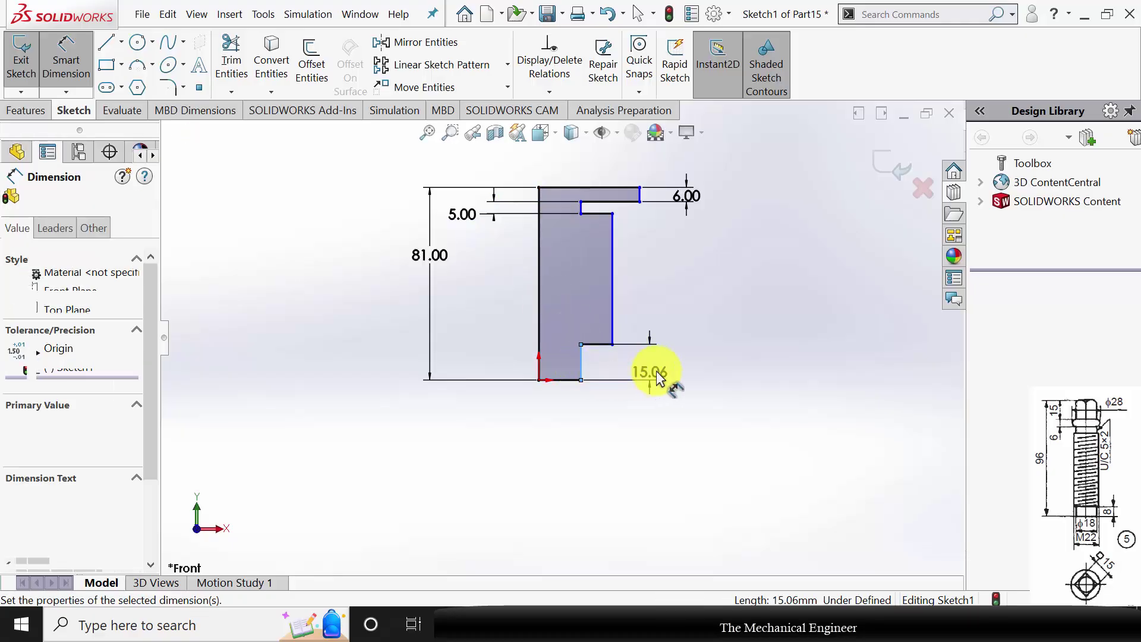
type("8mm")
key("Return")
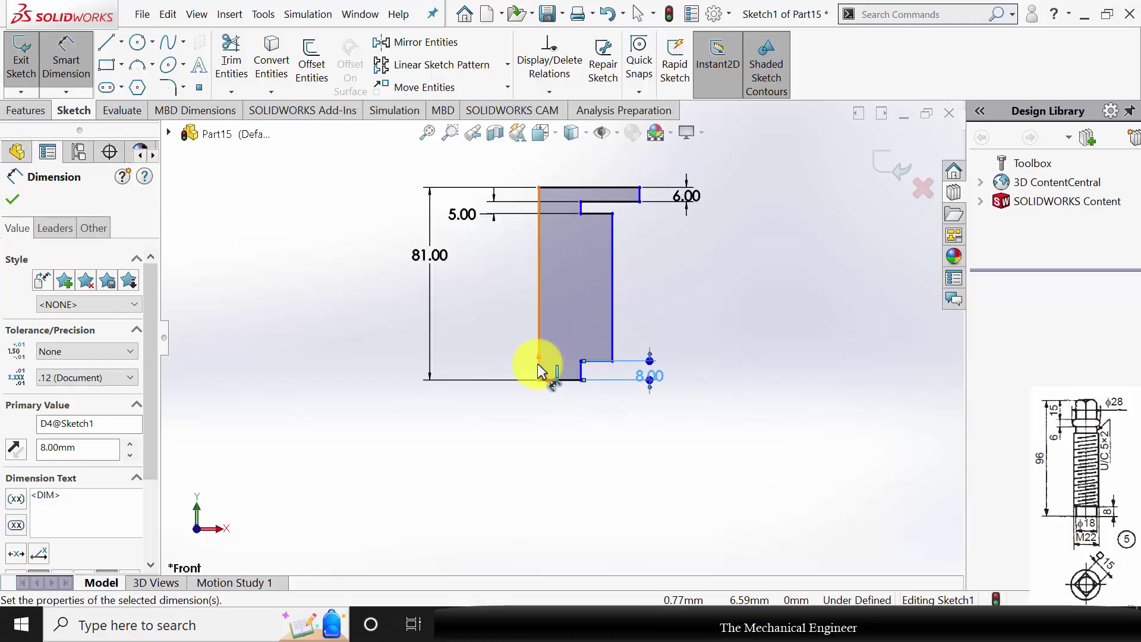
left_click(570, 379)
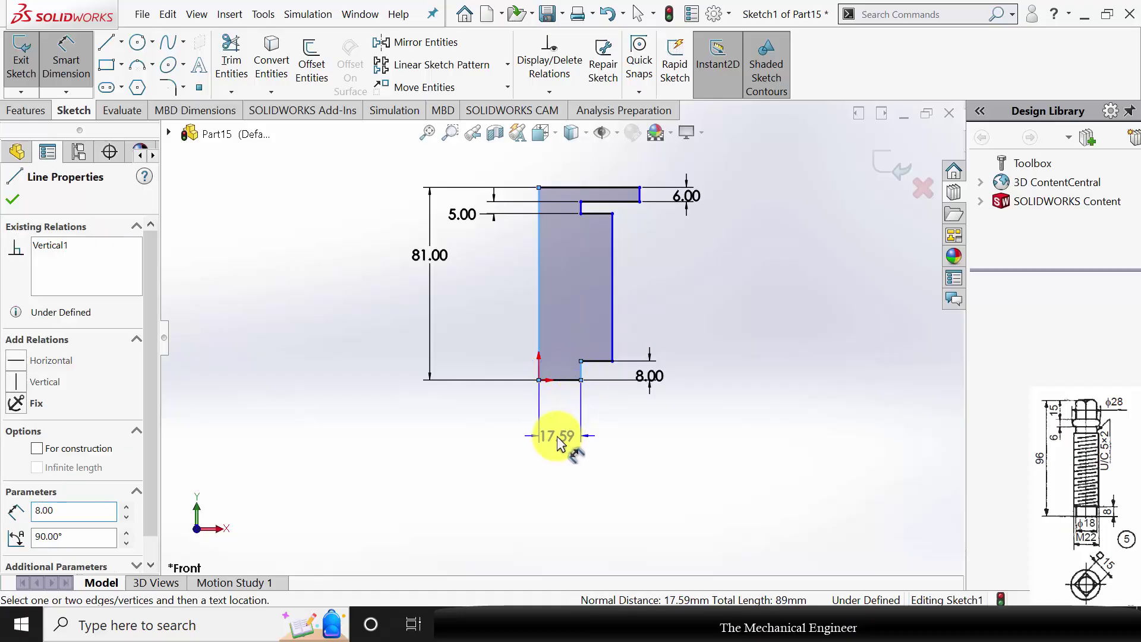
left_click(557, 438)
type("9.00mm")
key("Return")
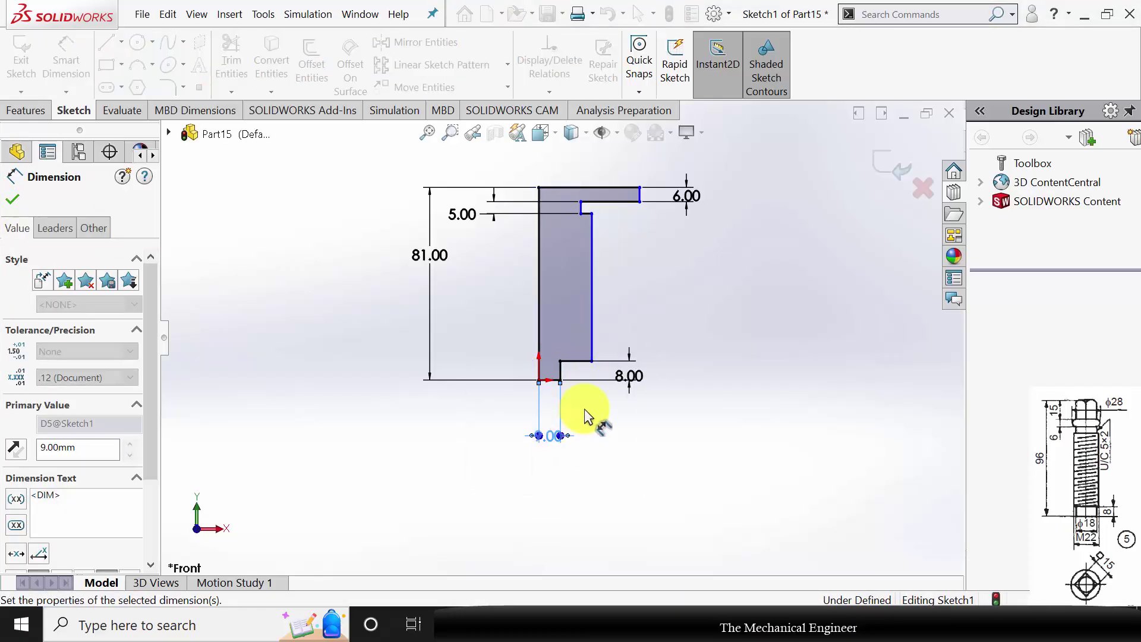
Step: Dimension the long outer edge of the shank 11 mm from the axis line
left_click(537, 297)
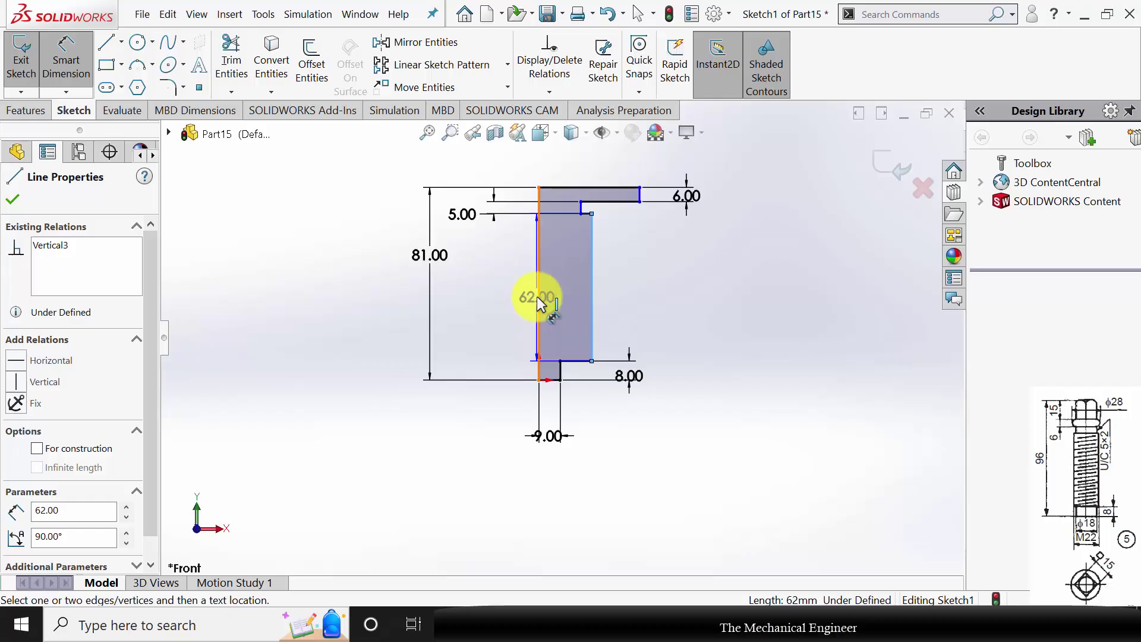
left_click(636, 296)
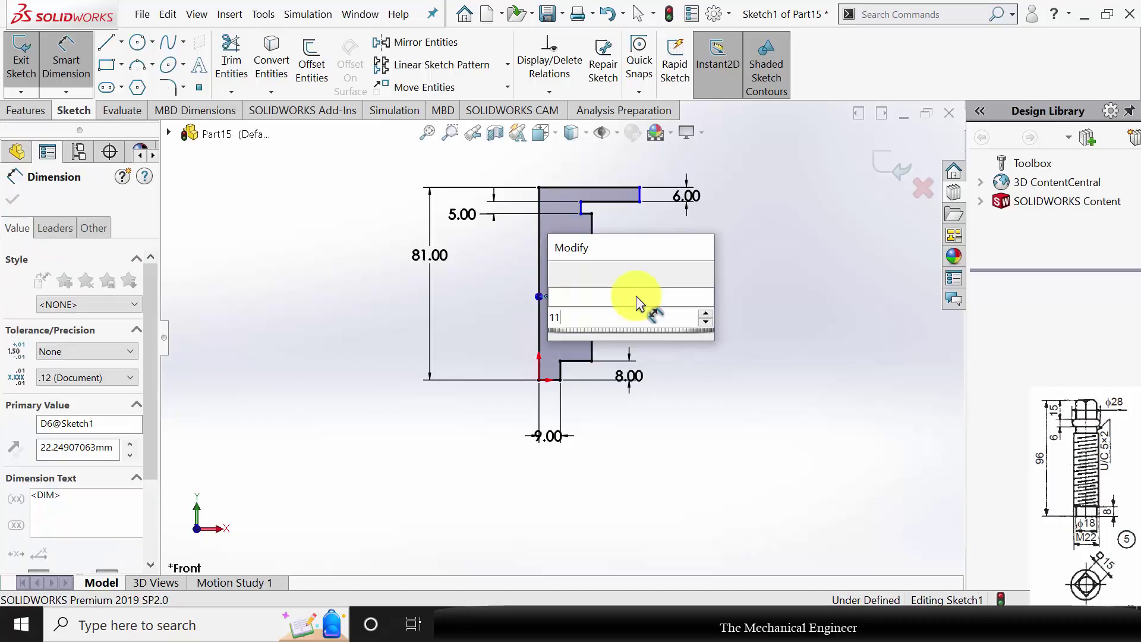
type("11")
key("Return")
Step: Move the undercut's vertical line inside the shank's outer edge and dimension the undercut 2 mm deep
scroll(570, 238, "down", 3)
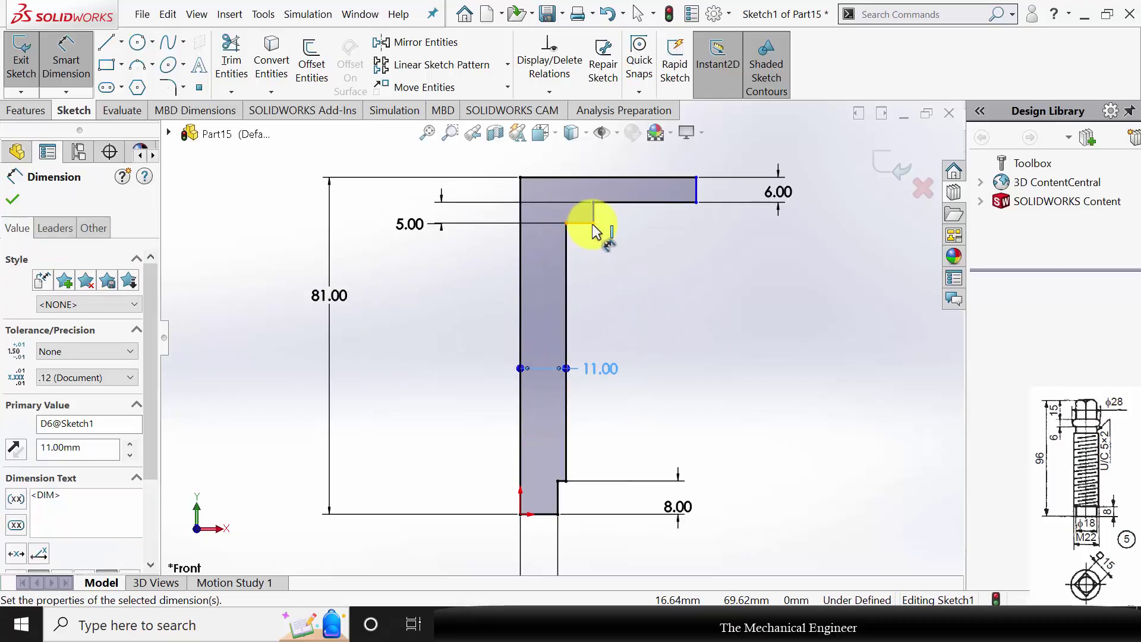
key("Escape")
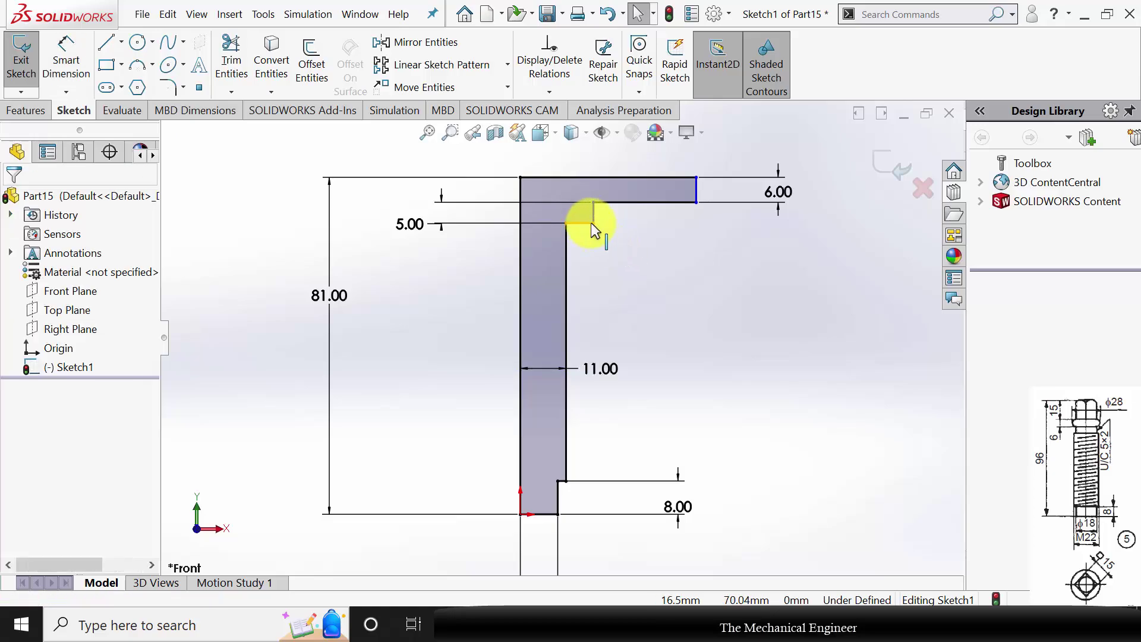
left_click(593, 216)
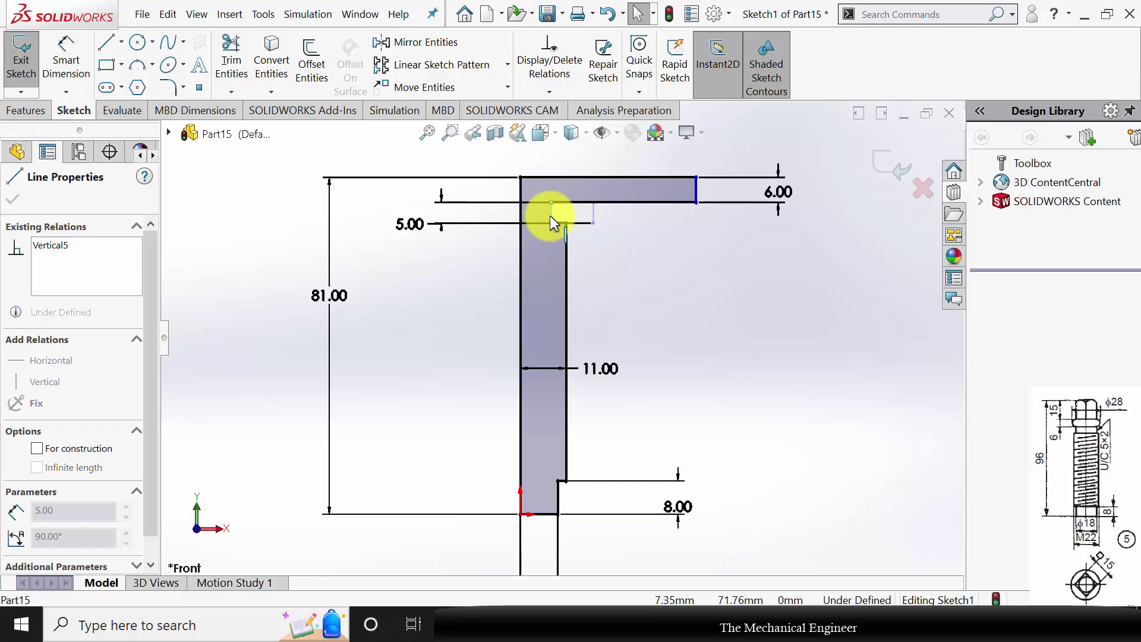
left_click_drag(550, 215, 550, 215)
left_click(74, 77)
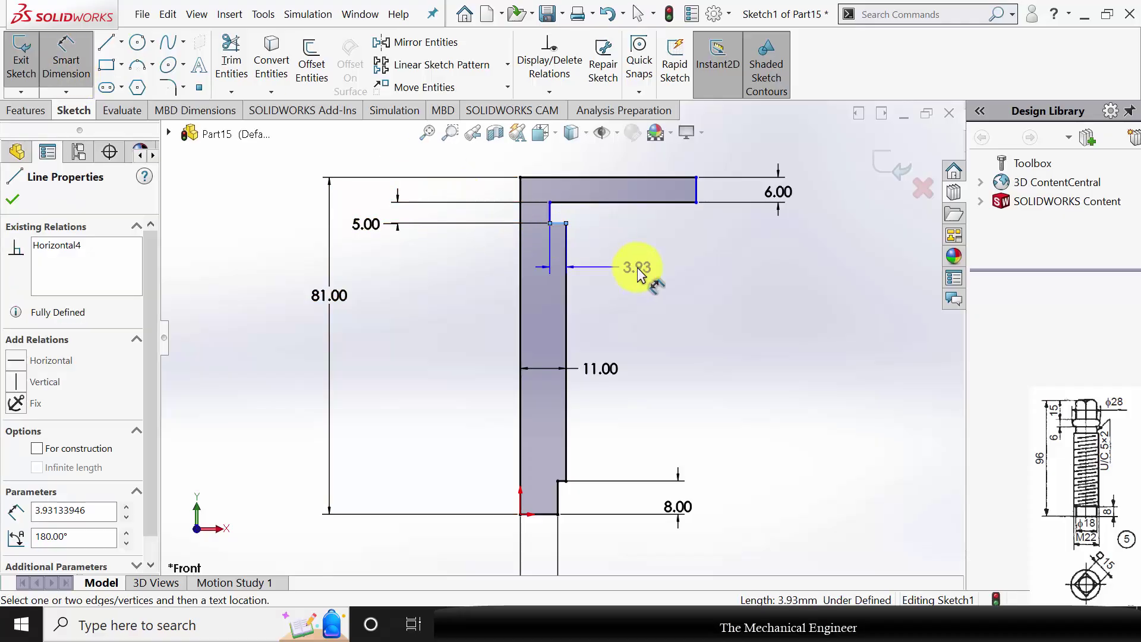
left_click(637, 267)
key("Return")
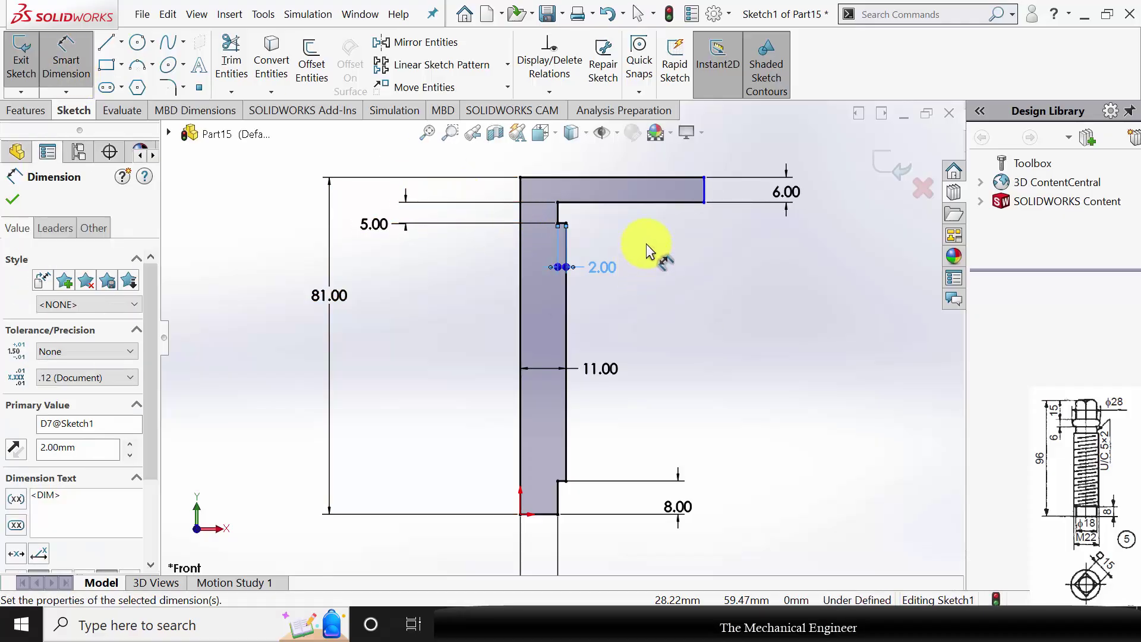
Step: Dimension the collar's outer edge 28/2 (14 mm) from the axis line
left_click(703, 191)
left_click(526, 196)
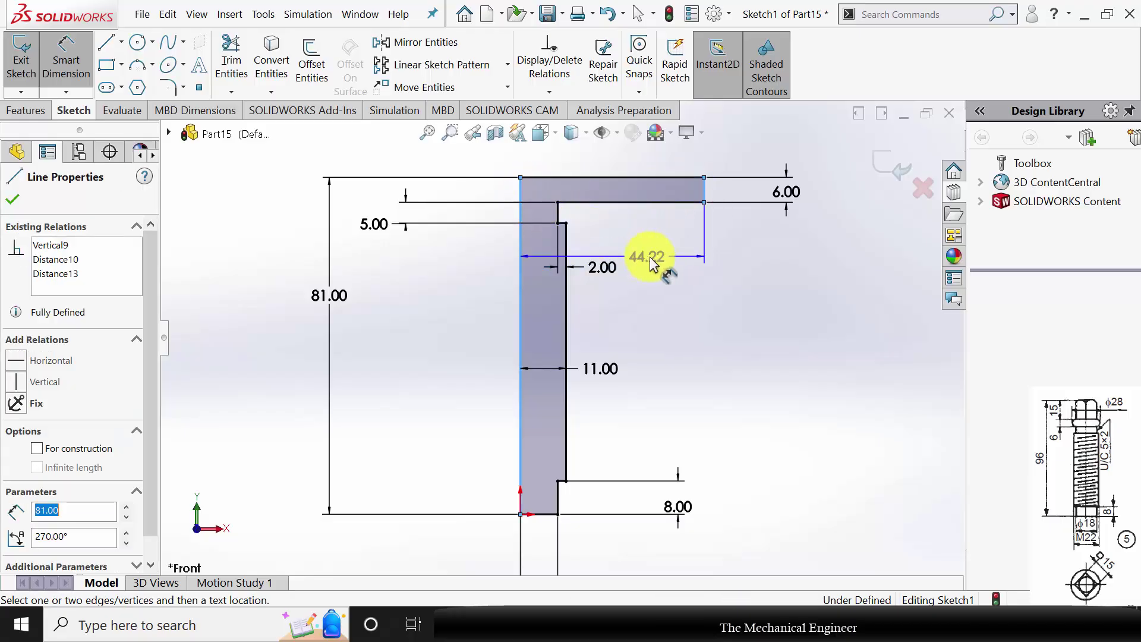
left_click(649, 254)
type("28/2")
key("Return")
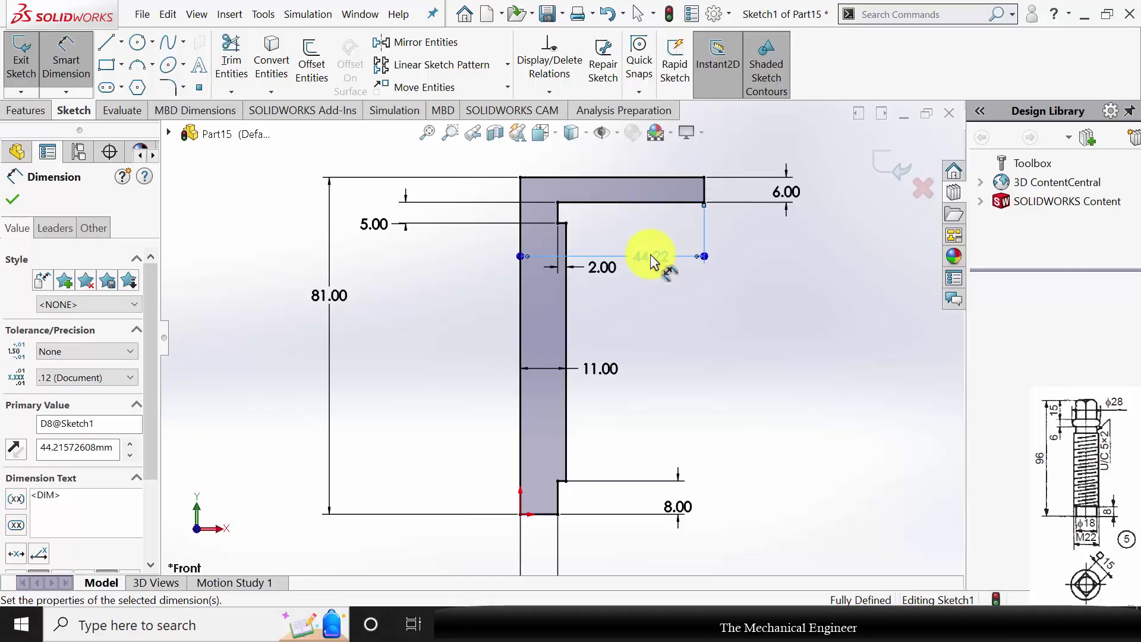
left_click(13, 199)
Step: Revolve the profile 360° about its vertical axis line to create the screw body
left_click(24, 112)
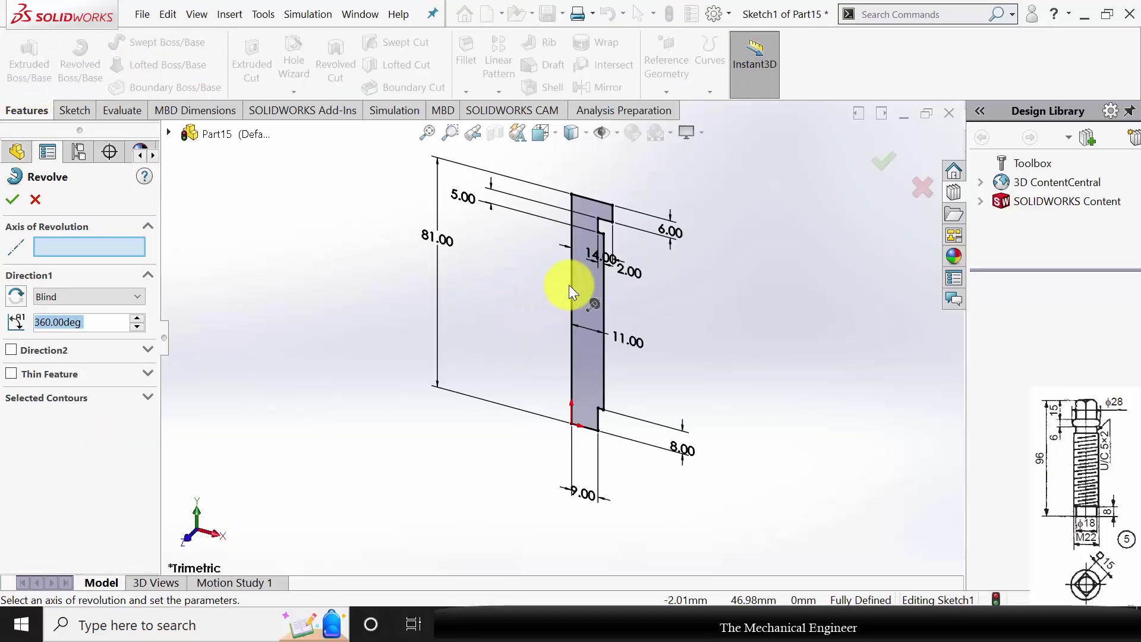
left_click(571, 281)
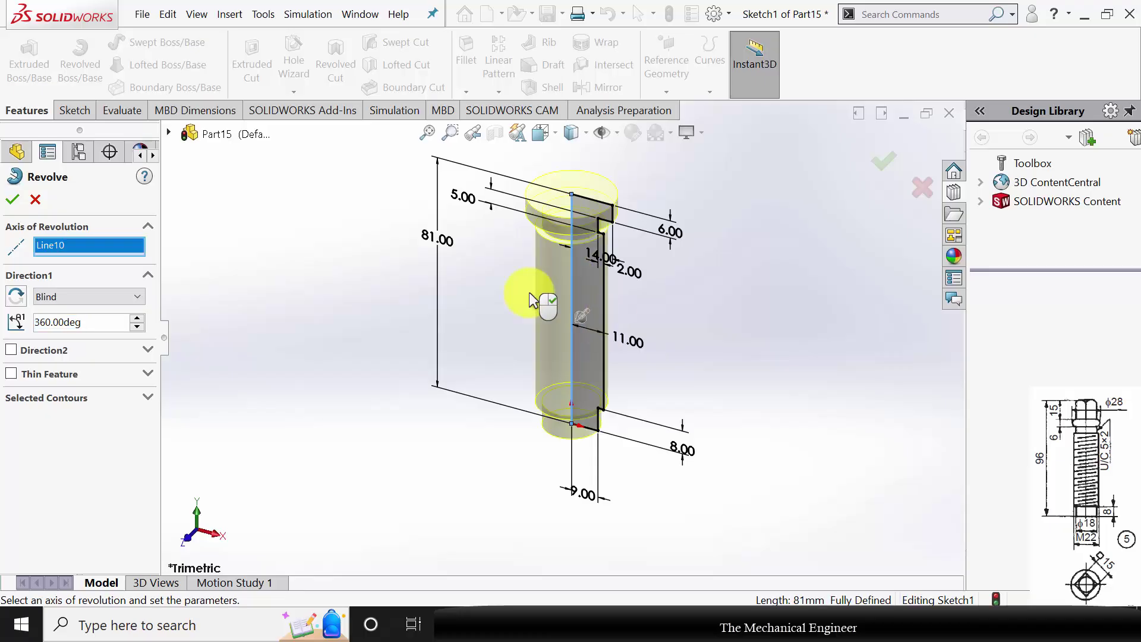
left_click(16, 201)
Step: Sketch a center rectangle about 11 mm wide and 11.4 mm high on the collar's top face, centred on the origin
left_click(582, 199)
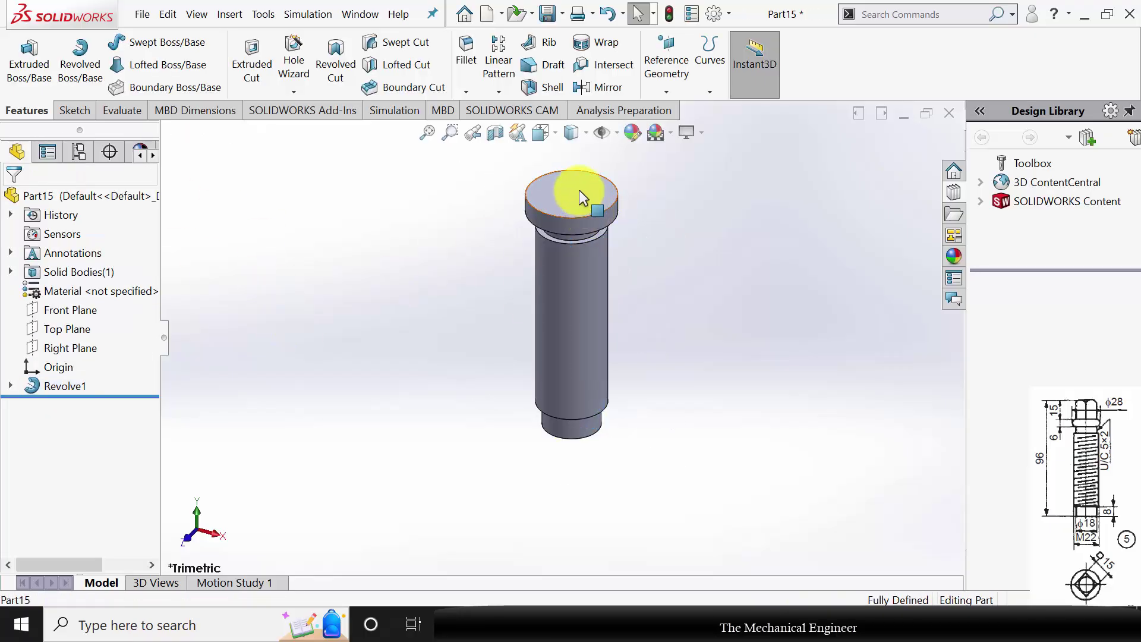
left_click(639, 153)
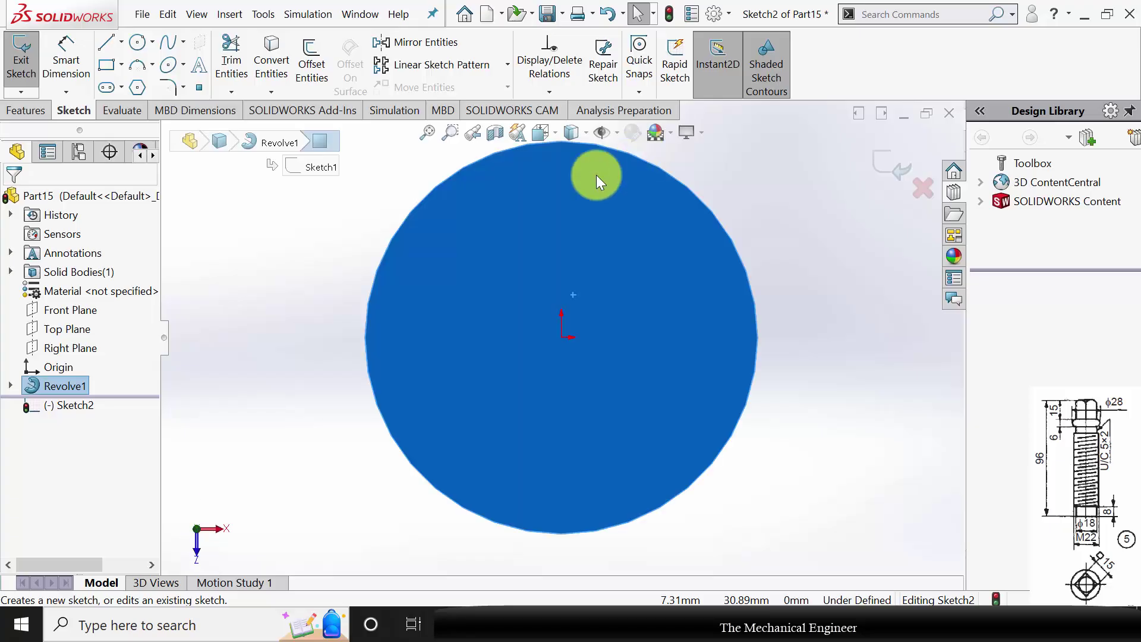
left_click(122, 64)
left_click(132, 109)
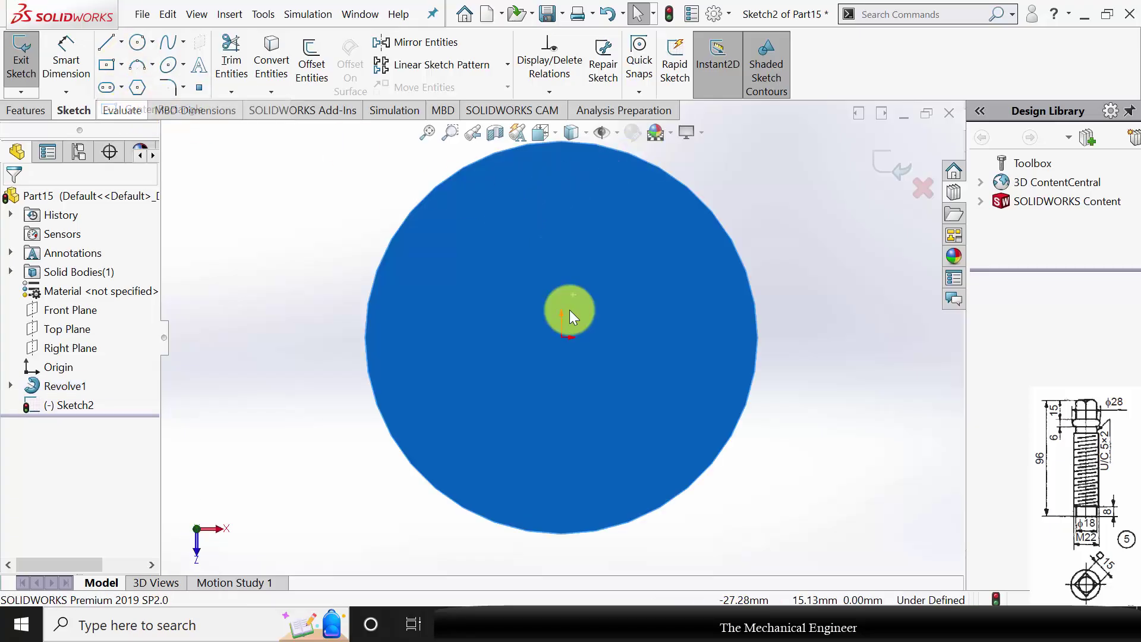
left_click(563, 339)
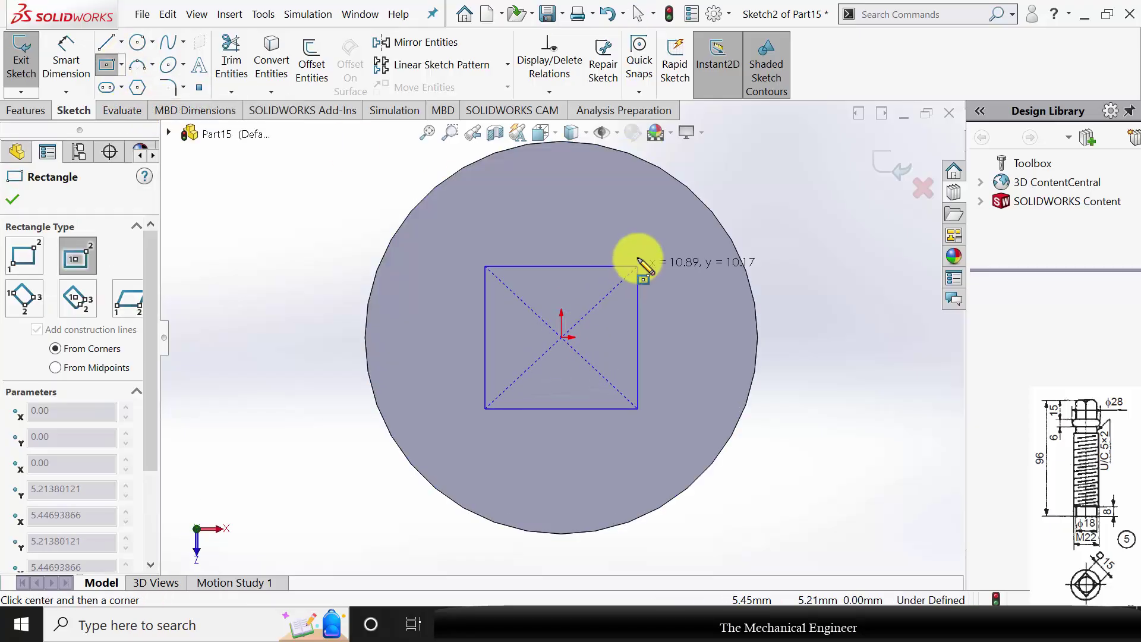
left_click(638, 257)
left_click(14, 201)
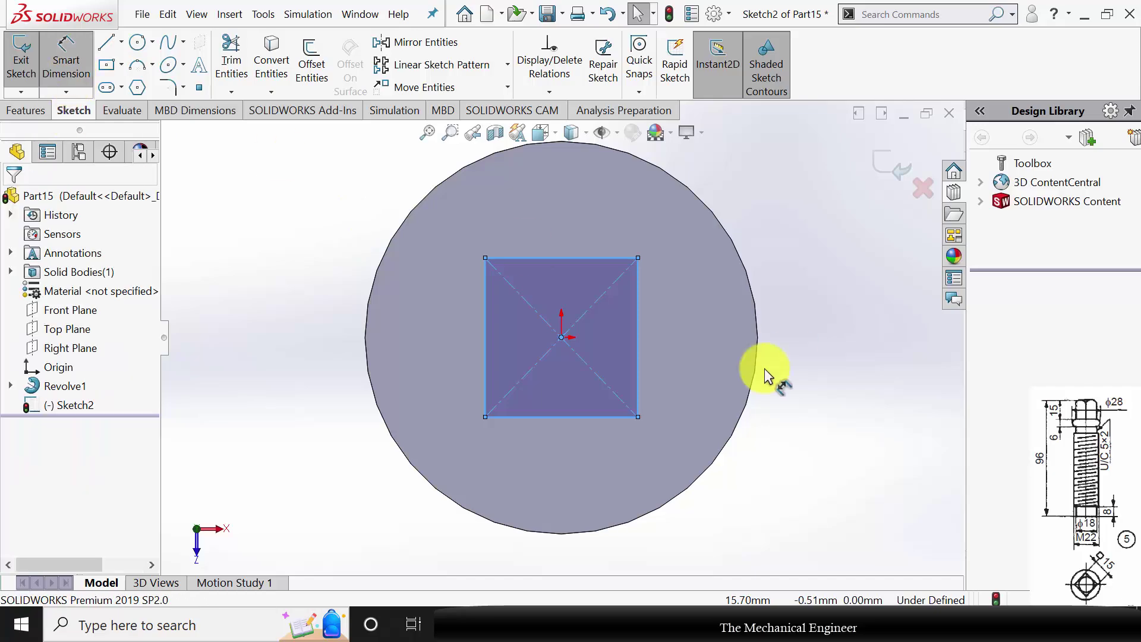
Step: Dimension the center rectangle's height and width to 15 mm each on the collar's top face
left_click(638, 314)
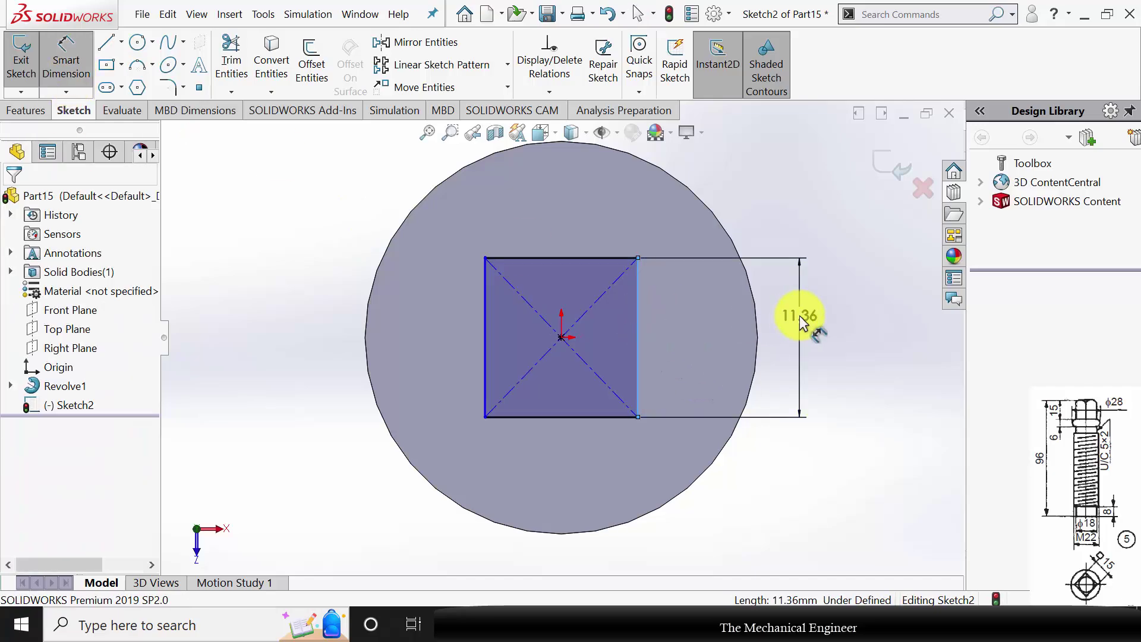
left_click(800, 315)
type("15")
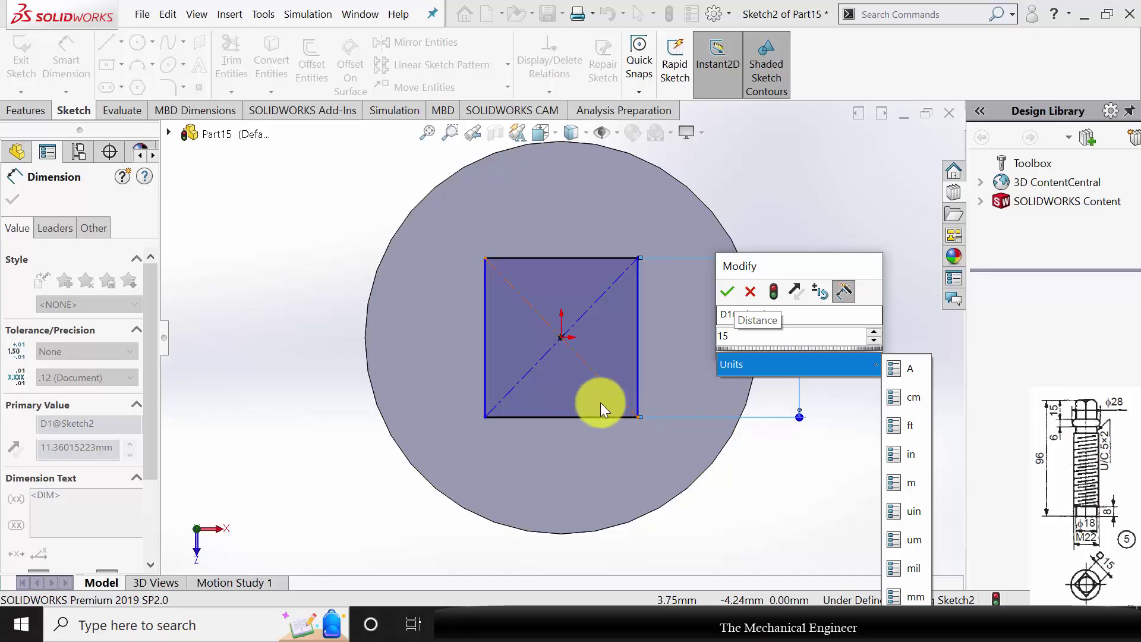
key("Return")
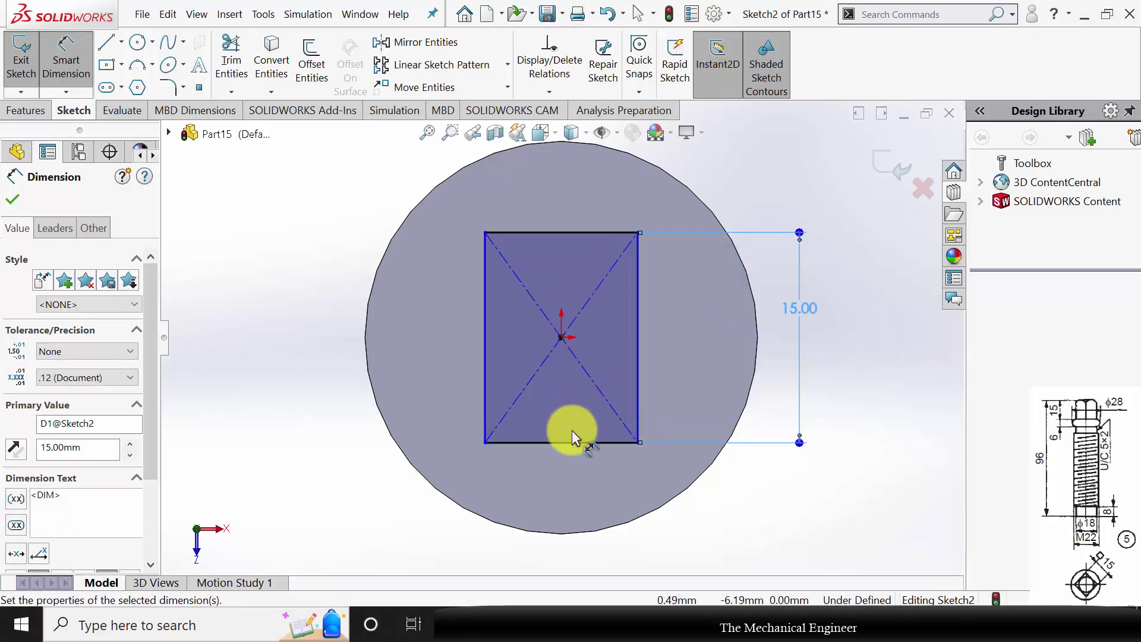
left_click(581, 442)
left_click(617, 495)
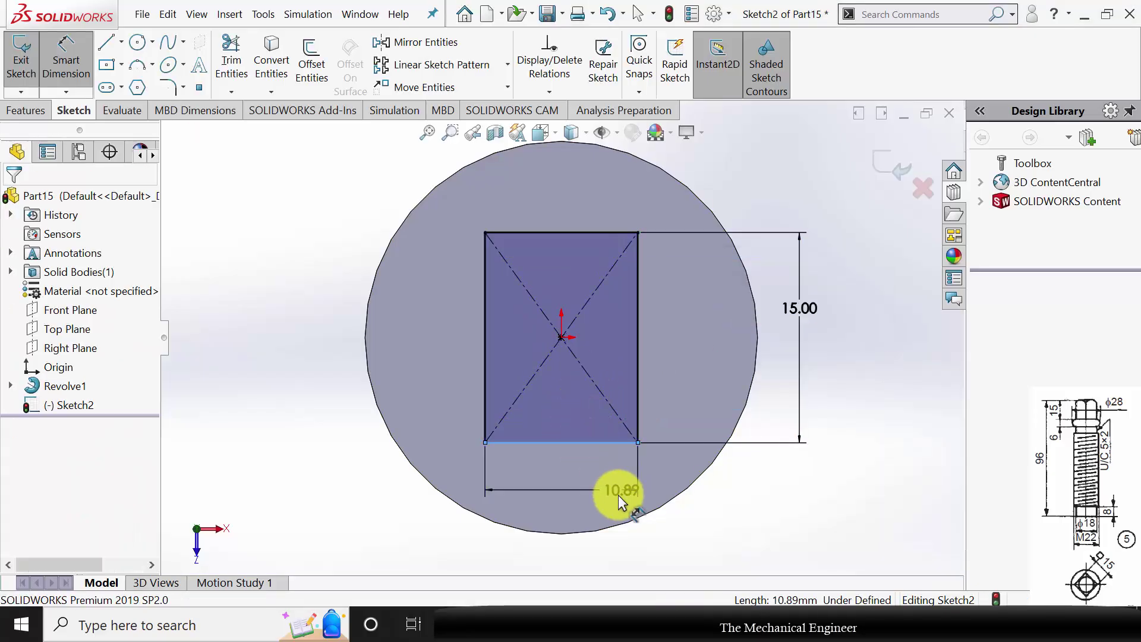
type("15")
key("Return")
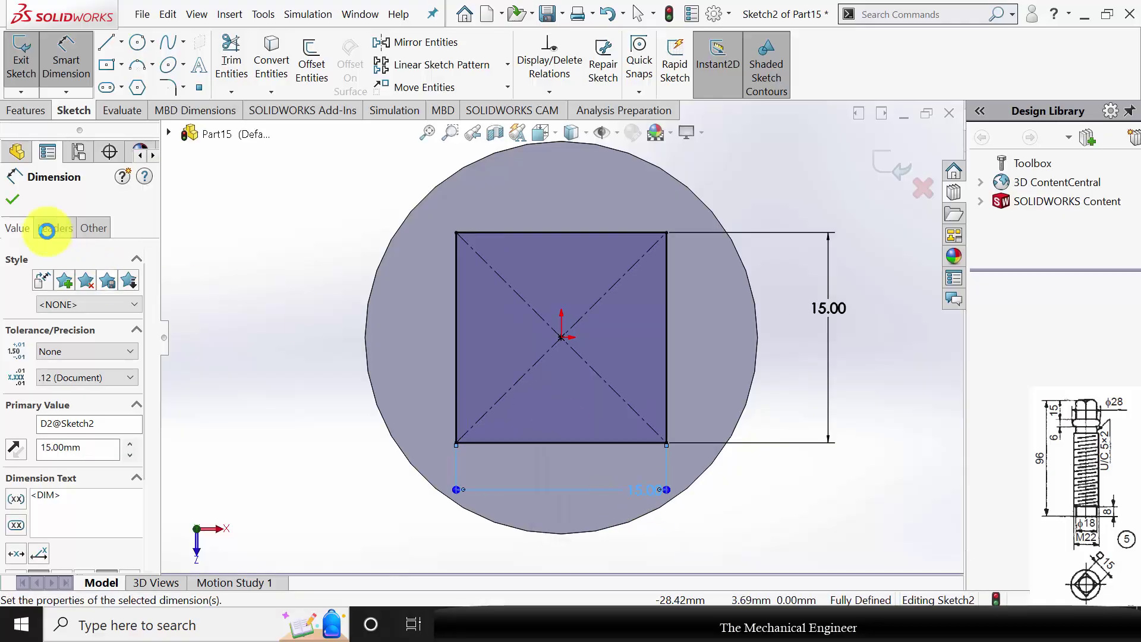
left_click(11, 205)
Step: Extrude the square 15 mm up from the collar, merged with the screw body, to form the head
left_click(23, 111)
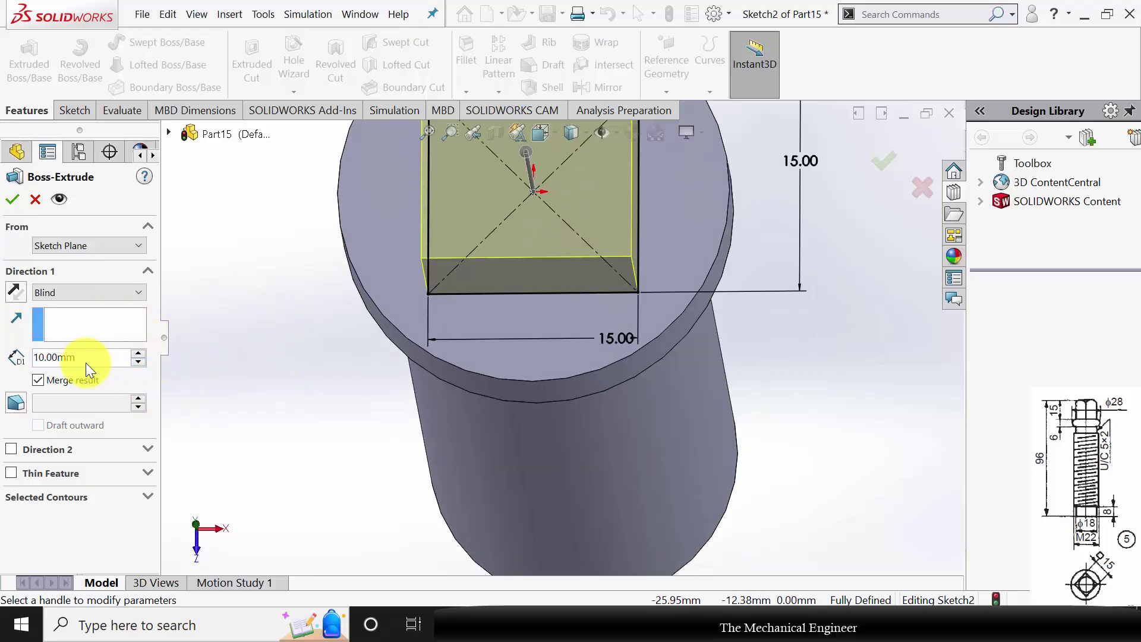
type("15")
key("Return")
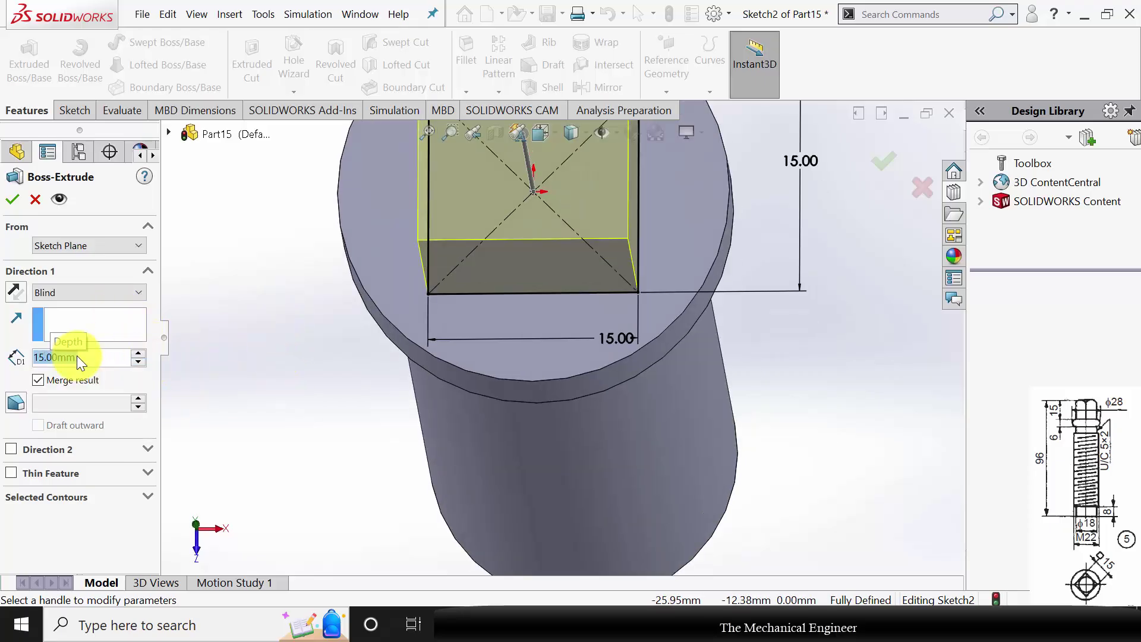
Step: Cut a Metric Die thread on the shank, from its lower shoulder edge up to the end face at the undercut
middle_click_drag(295, 362, 425, 266)
scroll(522, 377, "up", 5)
middle_click_drag(522, 376, 517, 262)
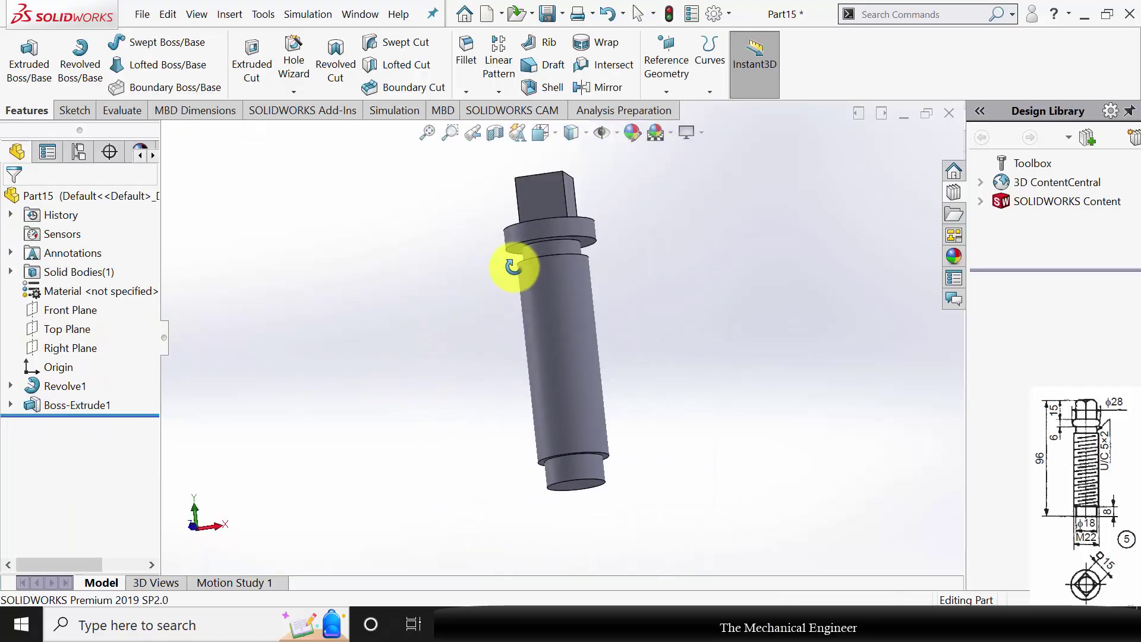
left_click(297, 91)
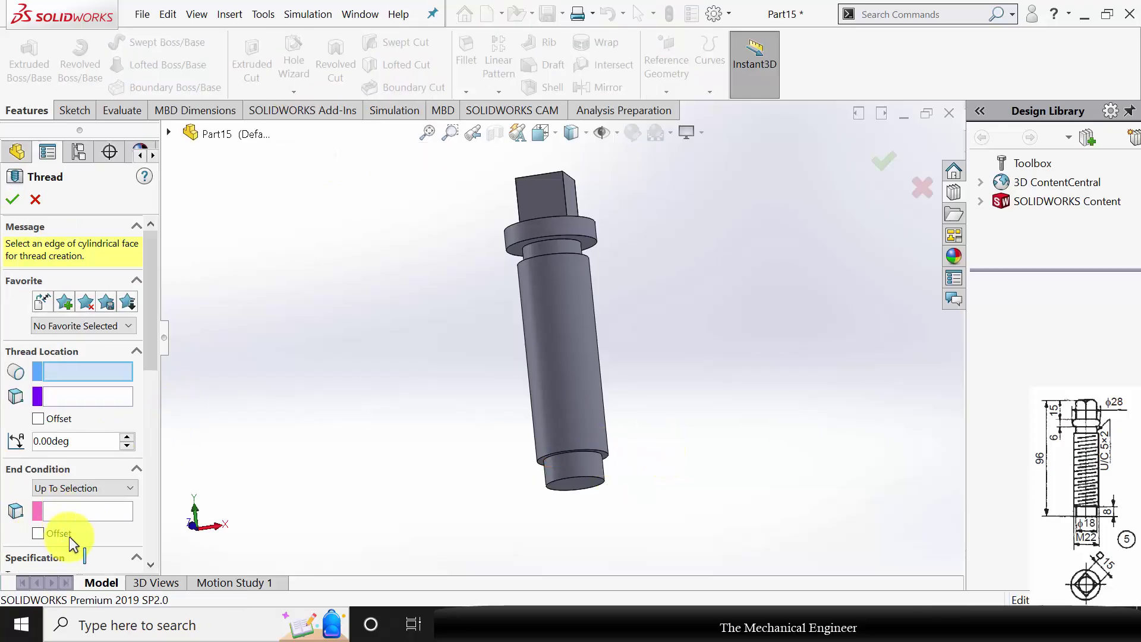
left_click(89, 459)
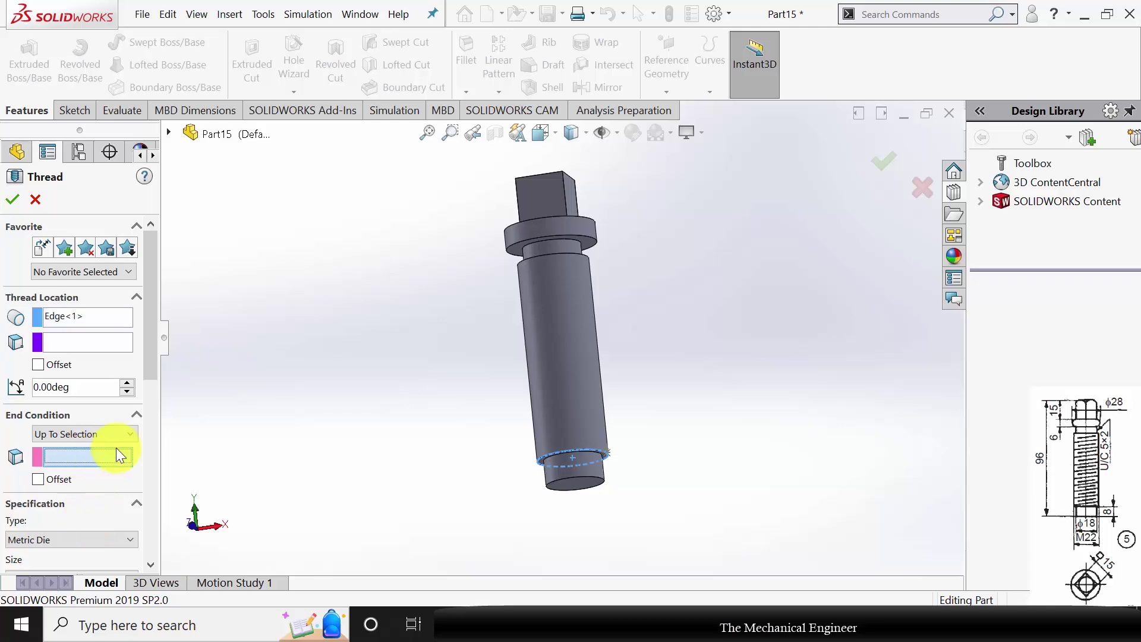
scroll(585, 263, "down", 3)
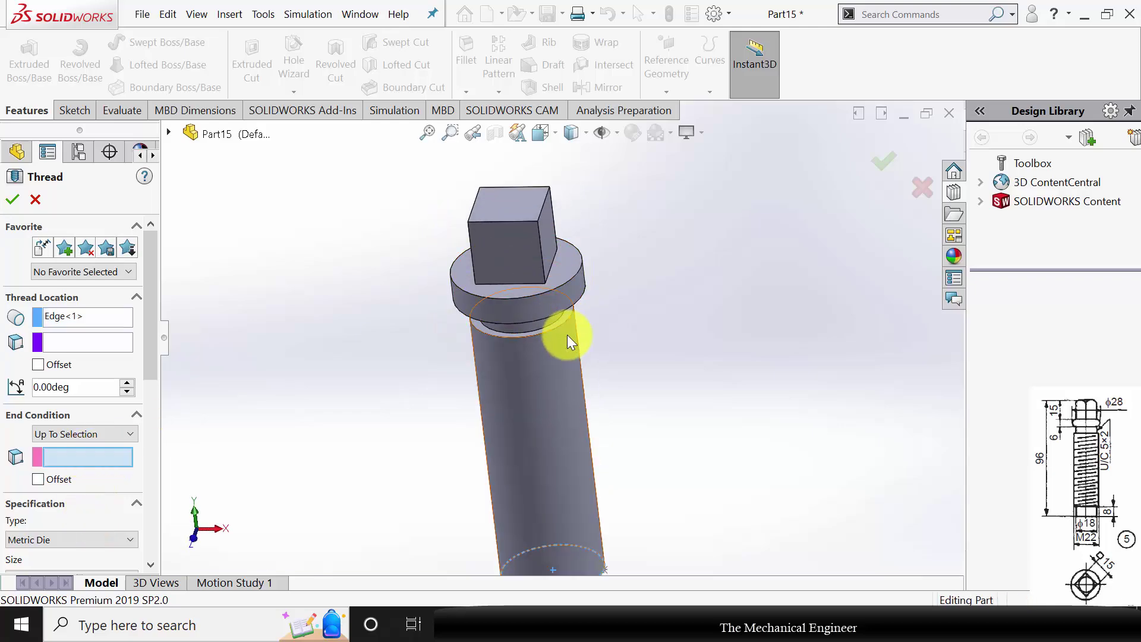
left_click(567, 314)
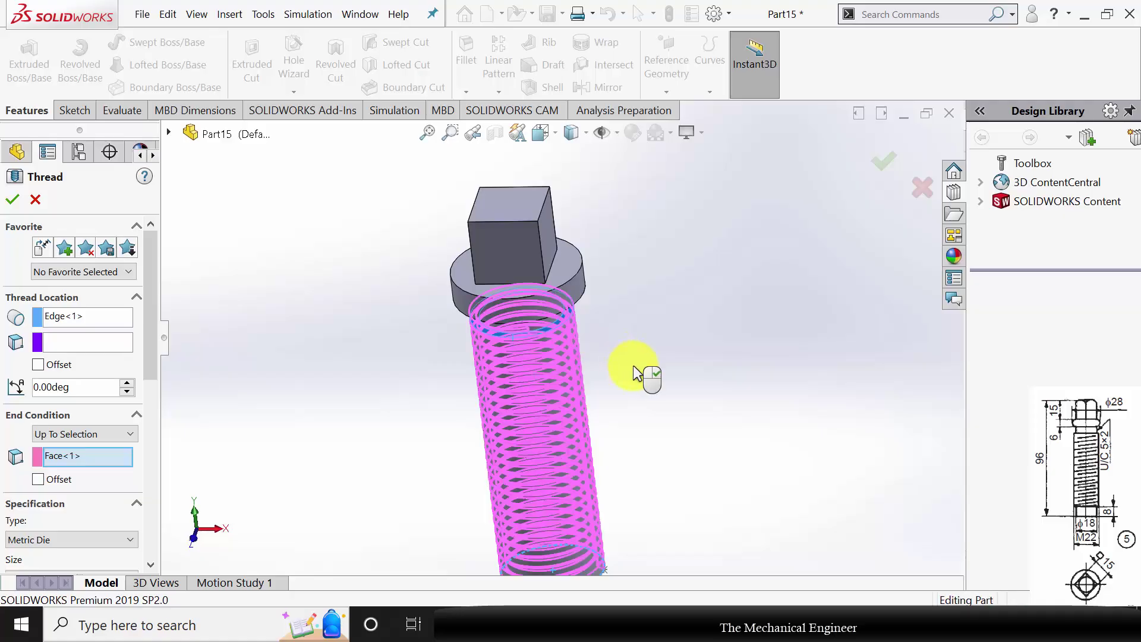
scroll(639, 373, "up", 4)
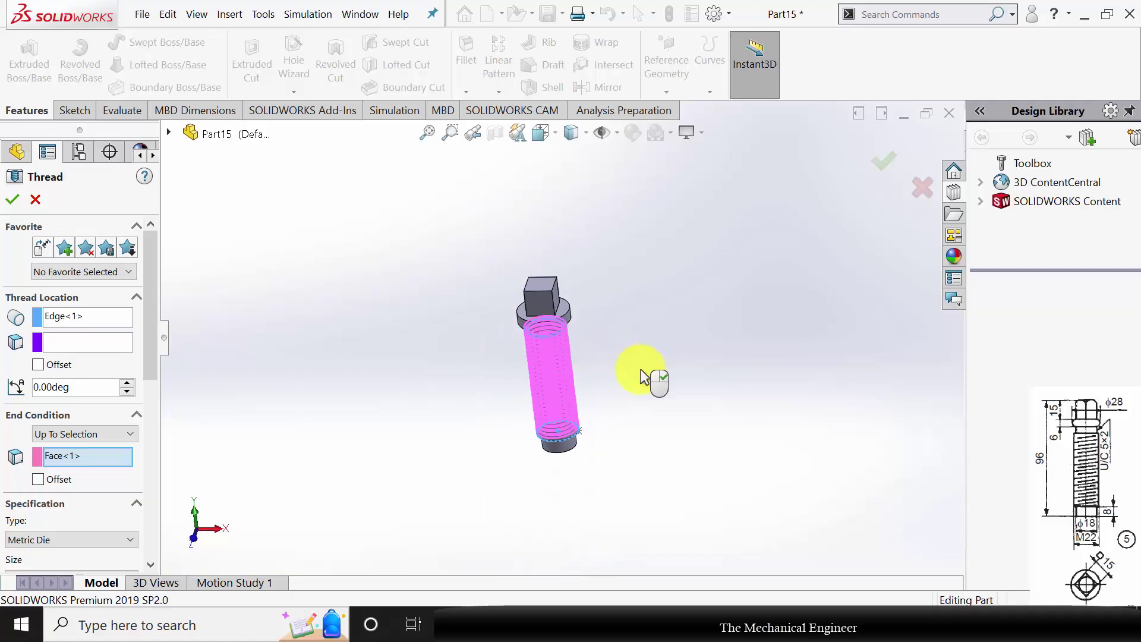
left_click(12, 202)
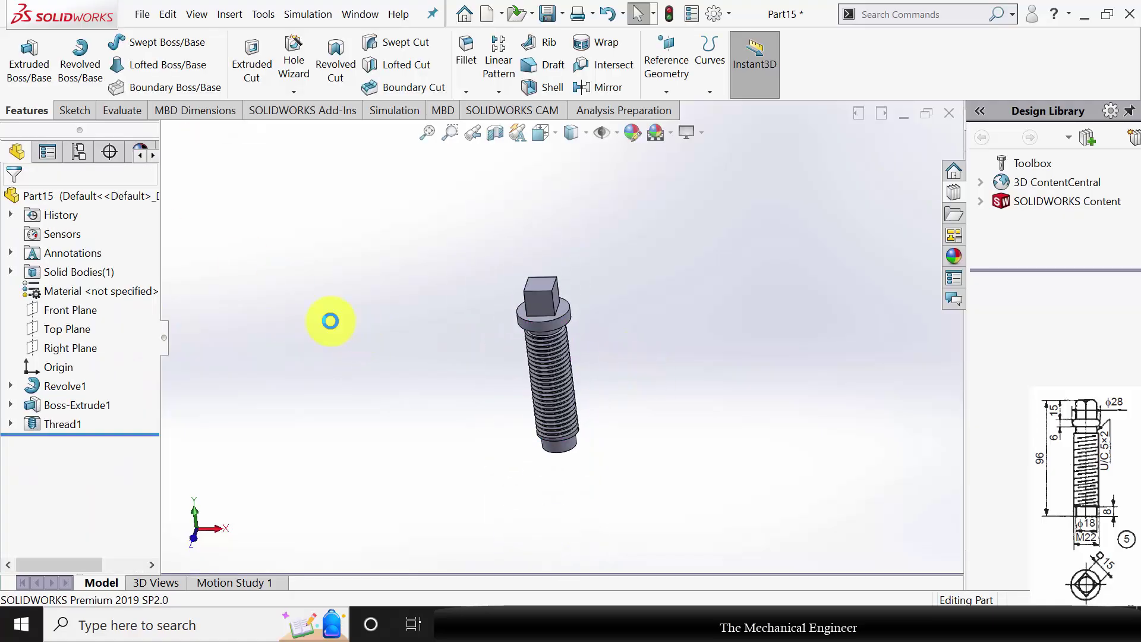
Step: Assign the material AISI Type A2 Tool Steel to the screw
right_click(77, 292)
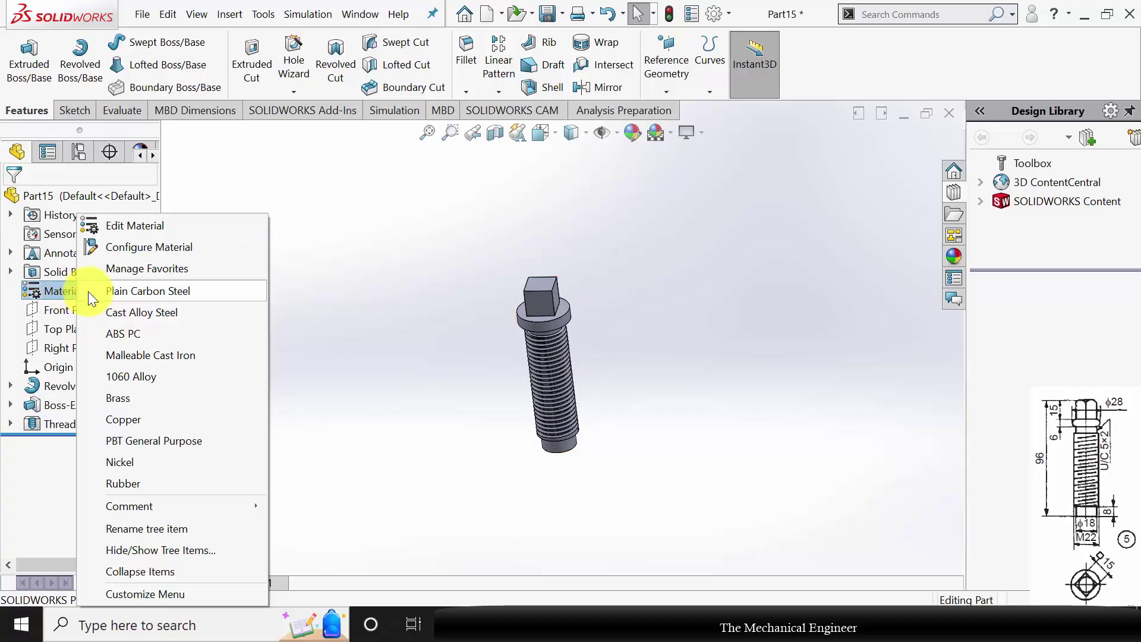
left_click(122, 224)
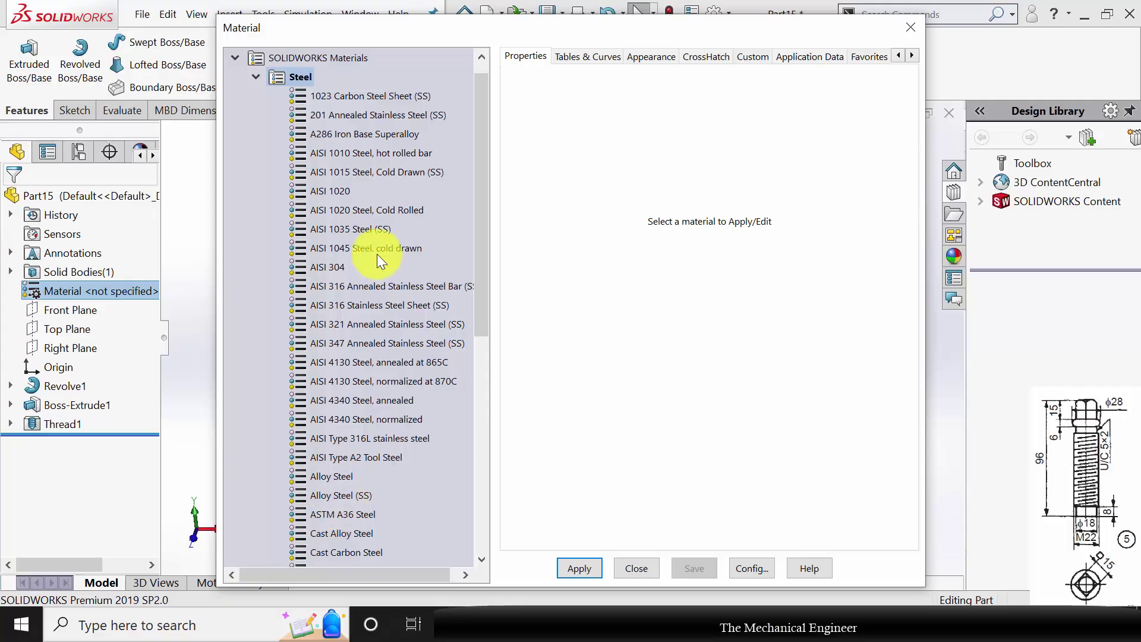
left_click(374, 463)
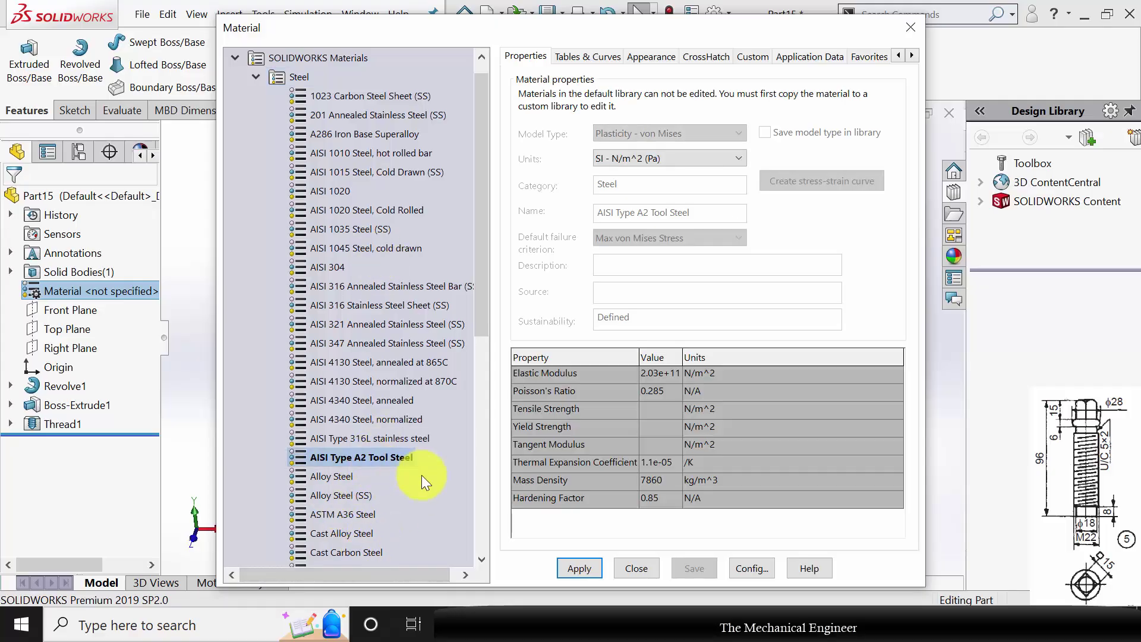
left_click(580, 567)
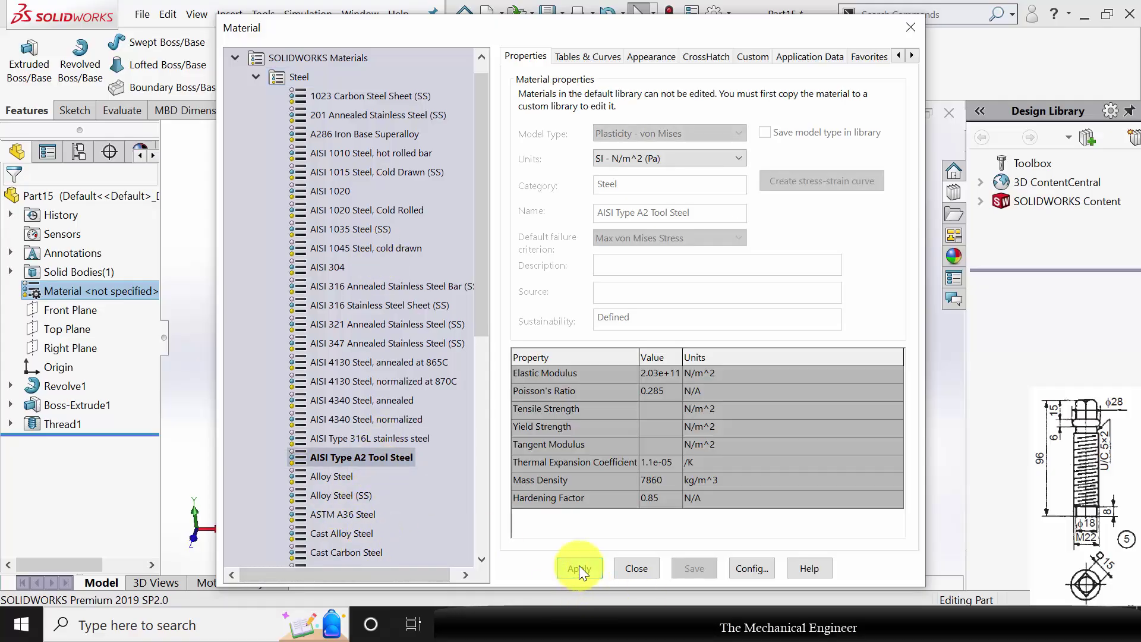
left_click(633, 568)
Step: Save the screw part as 5 in the Tool Post folder and close it
left_click(548, 13)
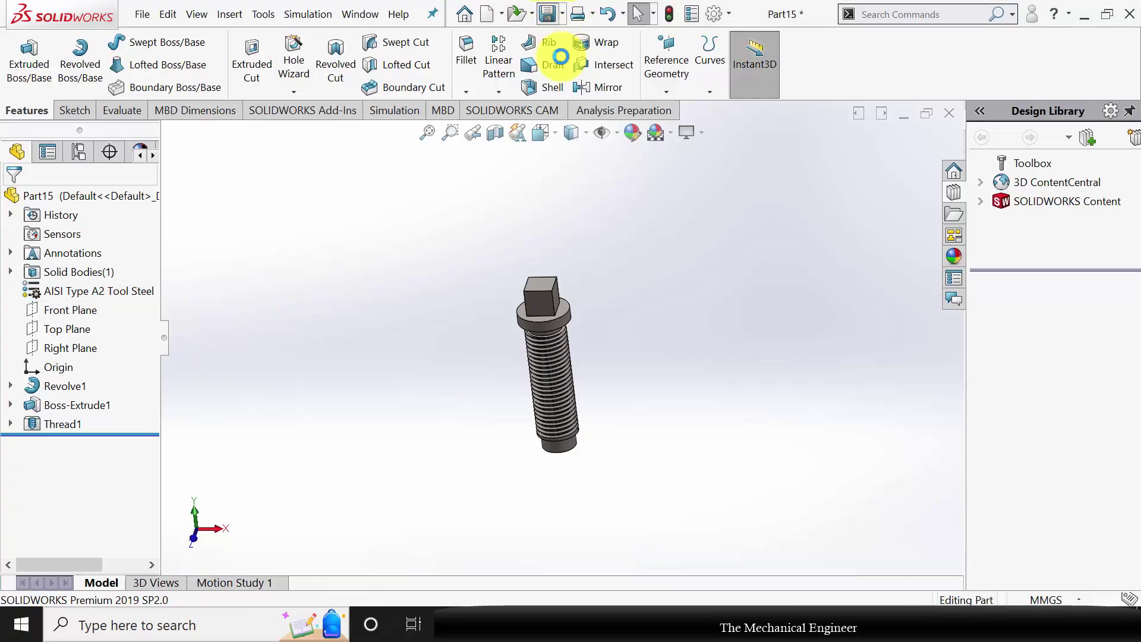
type("1")
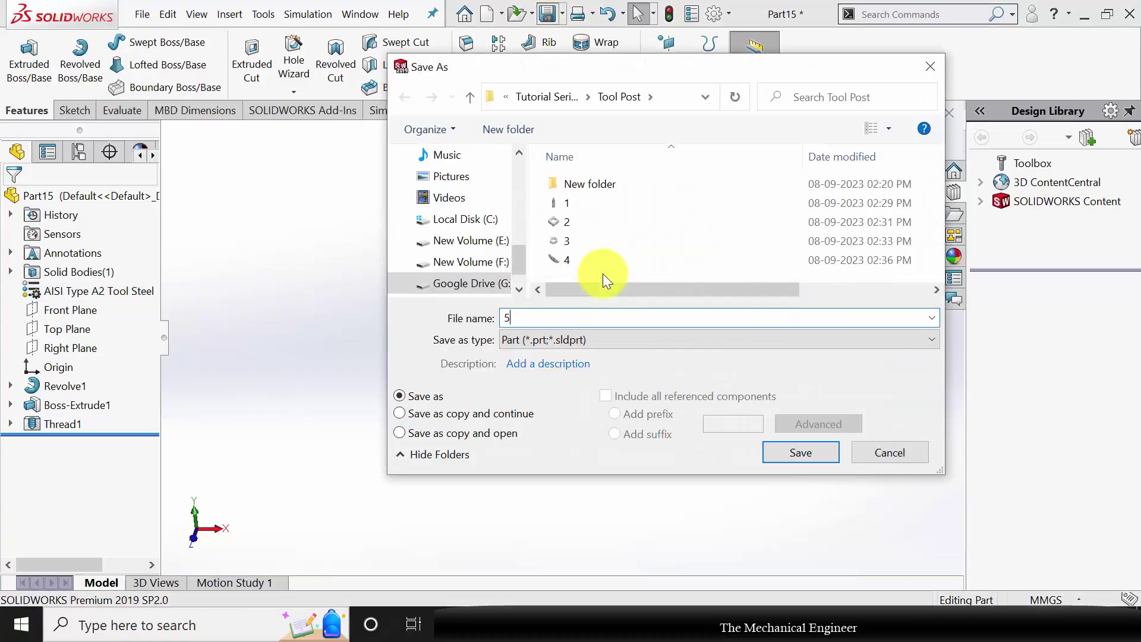
key("Return")
left_click(590, 246)
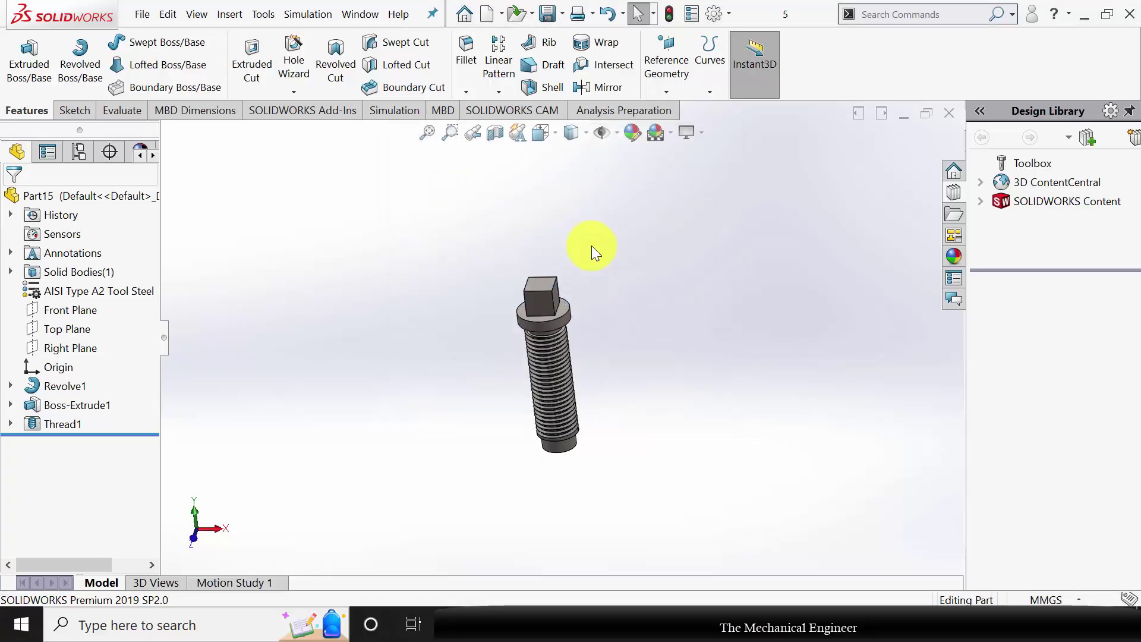
left_click(951, 118)
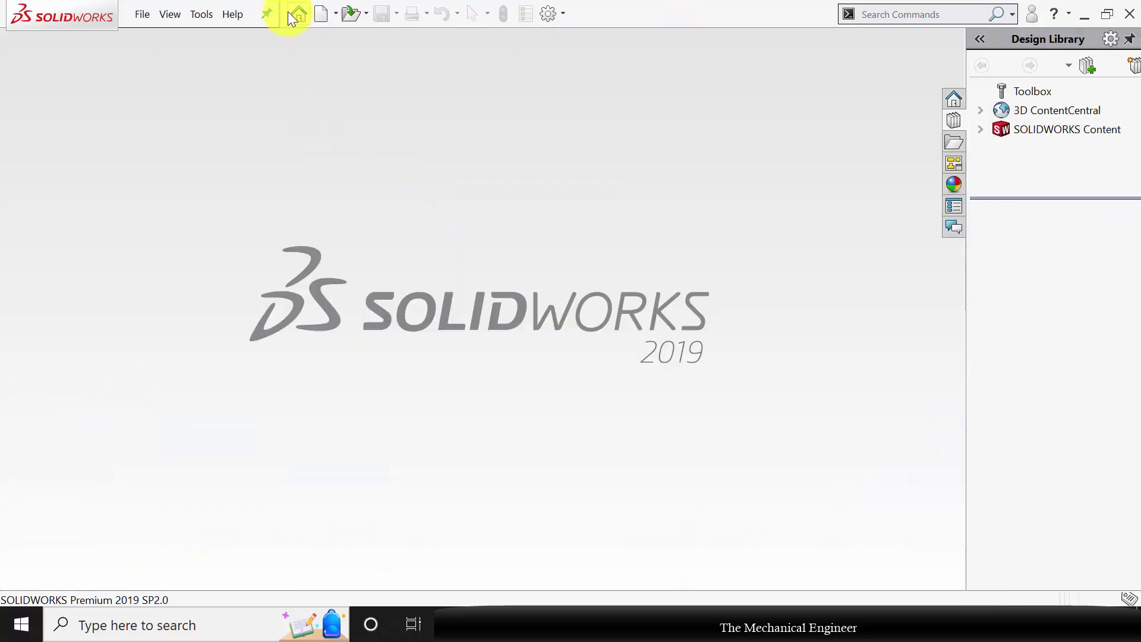
Step: Create a new assembly and place part 1 from the Tool Post folder as its first component
left_click(327, 15)
left_click(541, 270)
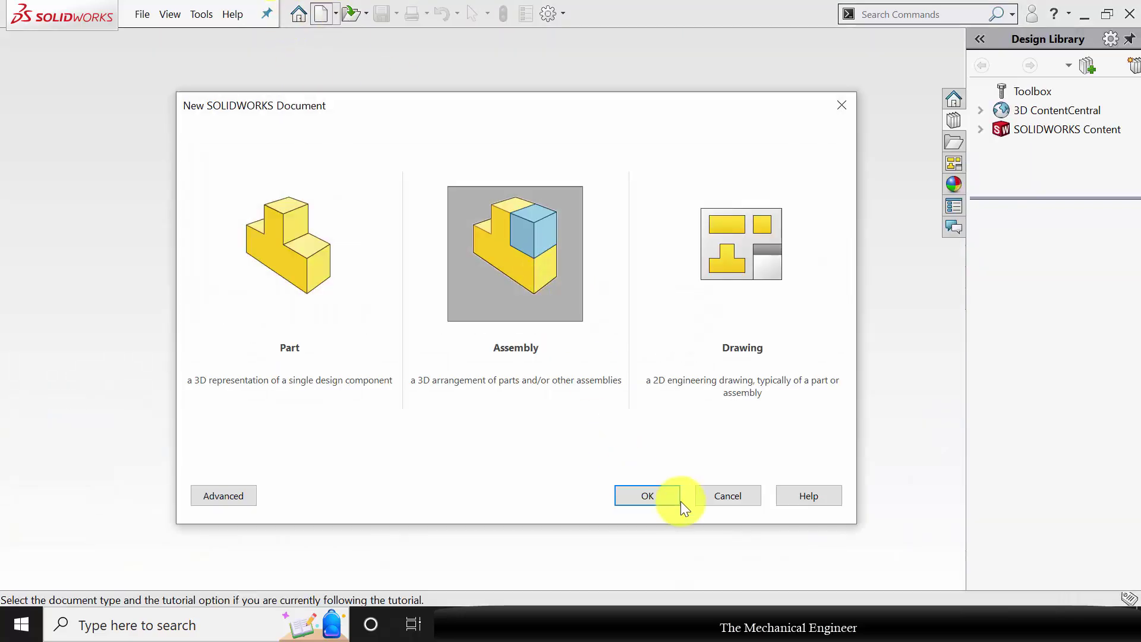
left_click(673, 493)
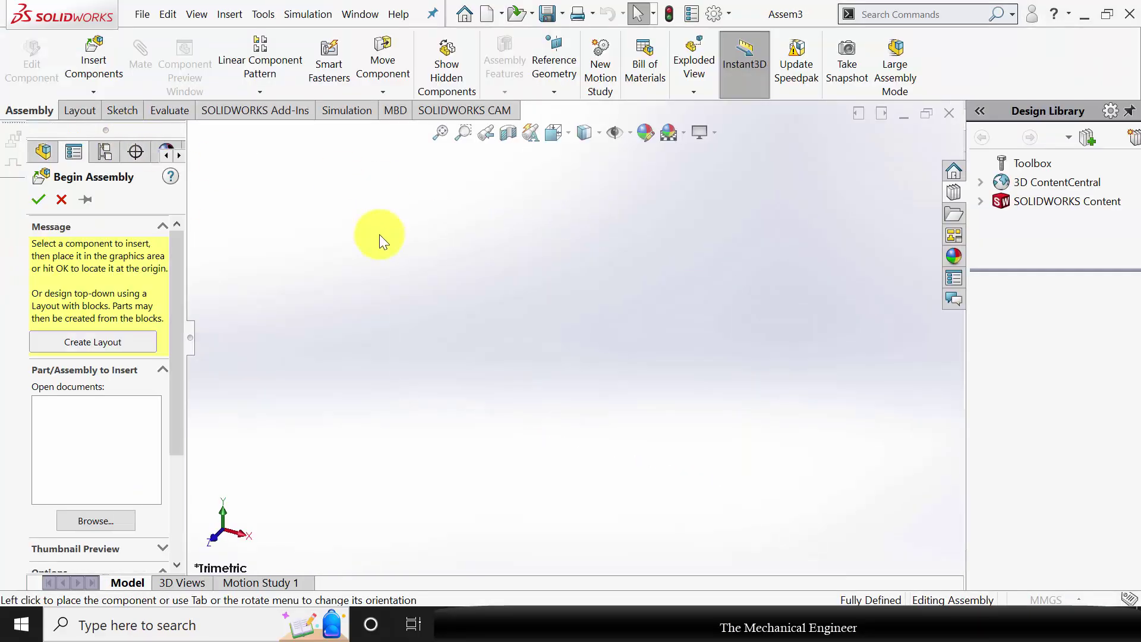
left_click(222, 152)
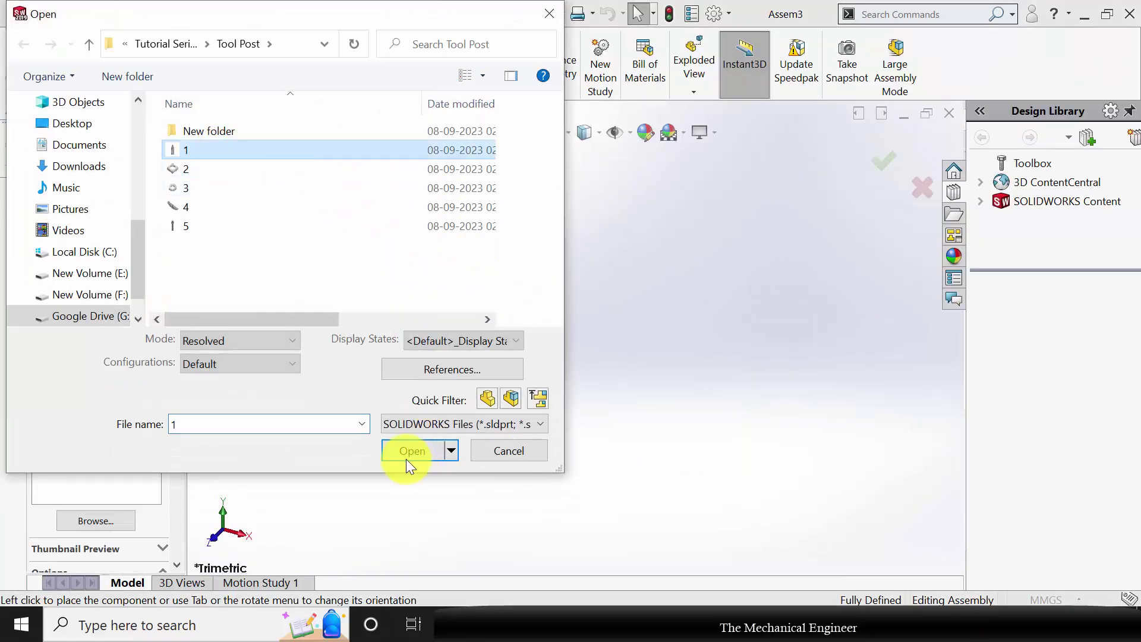
left_click(404, 451)
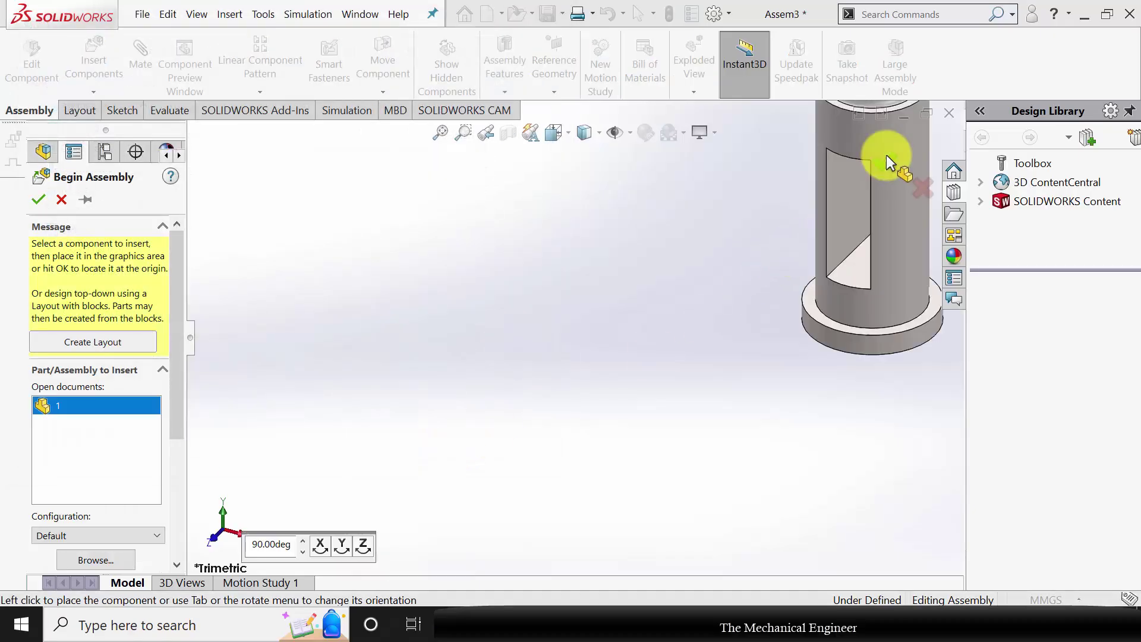
left_click(885, 155)
Step: Insert part 2, the square plate with the round hole, beside the base of part 1
left_click(104, 56)
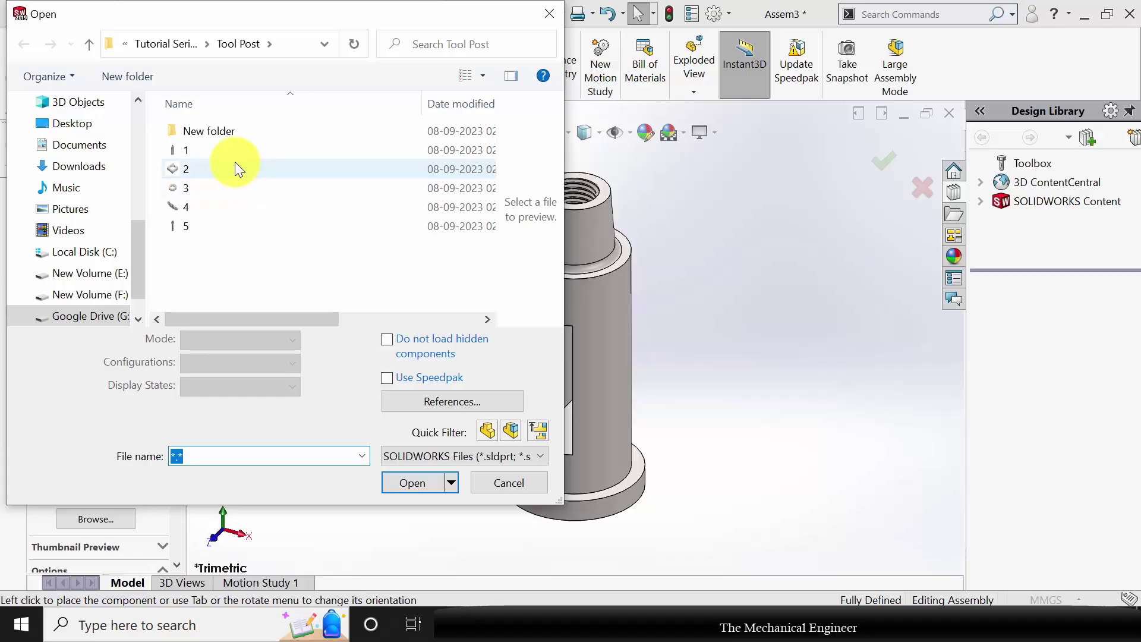
left_click(234, 169)
left_click(404, 451)
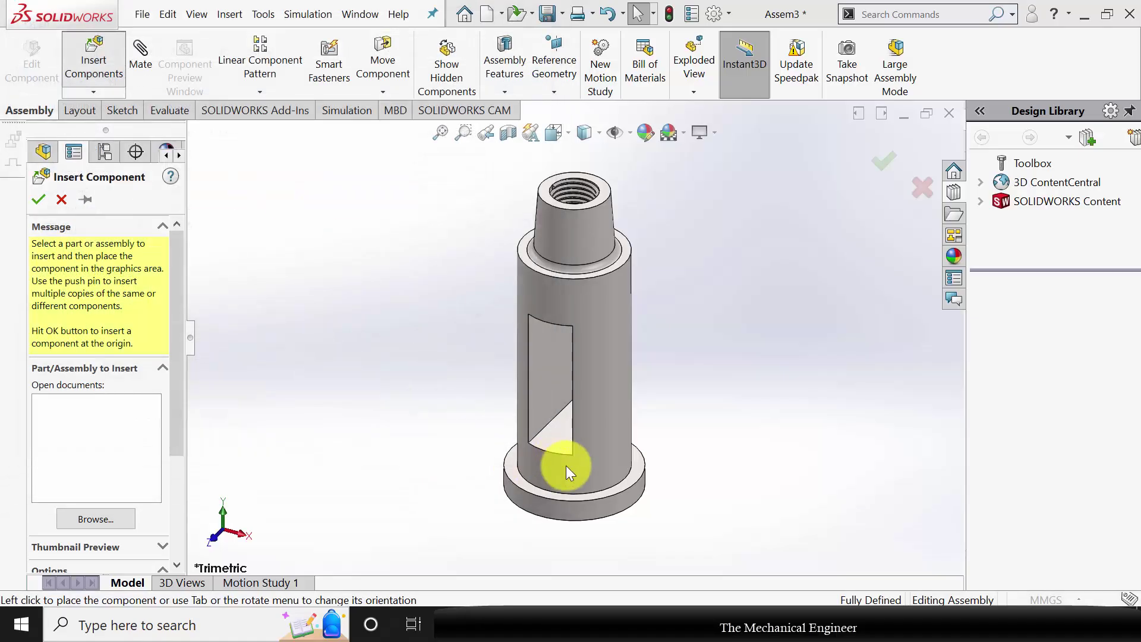
left_click(665, 457)
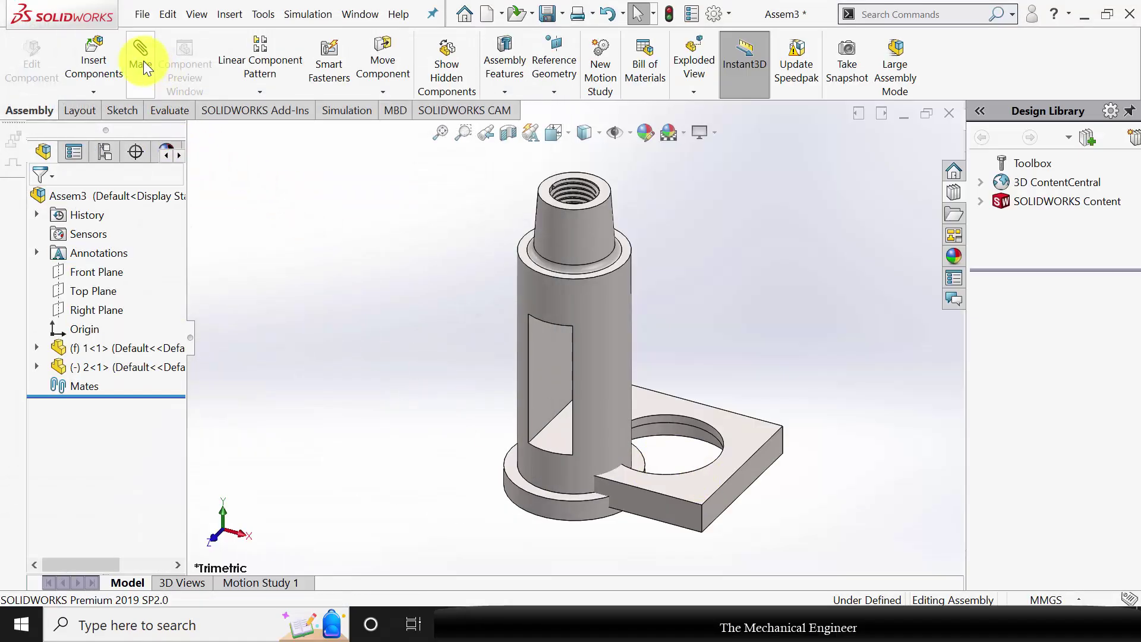
Step: Mate the plate's hole concentric with the cylindrical body of part 1, with rotation locked
left_click(143, 60)
left_click(601, 396)
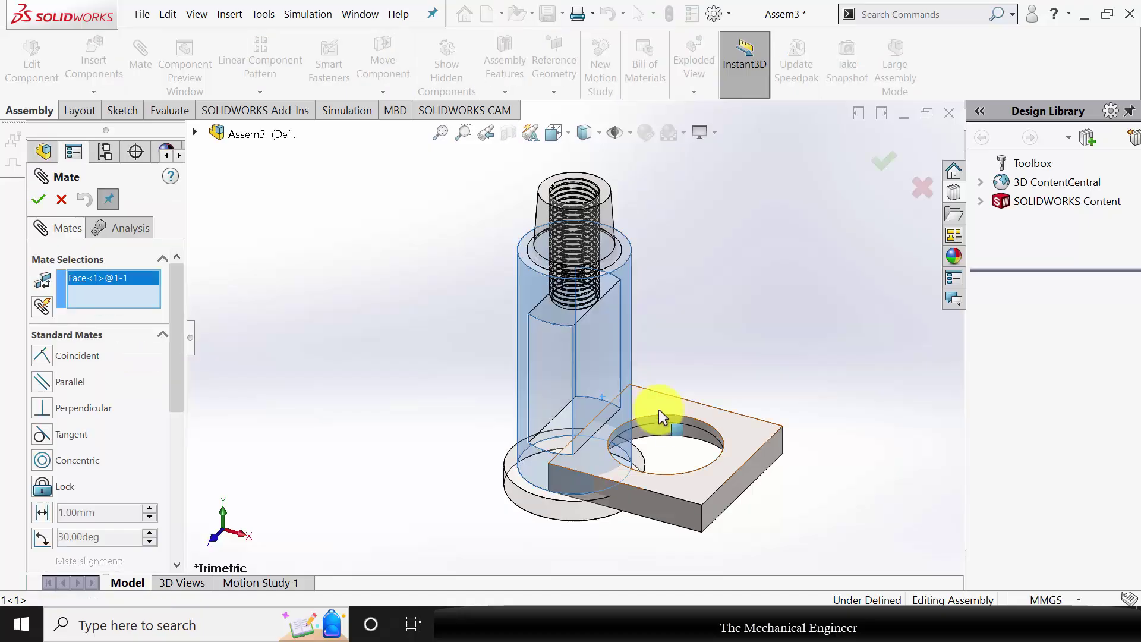
left_click(680, 437)
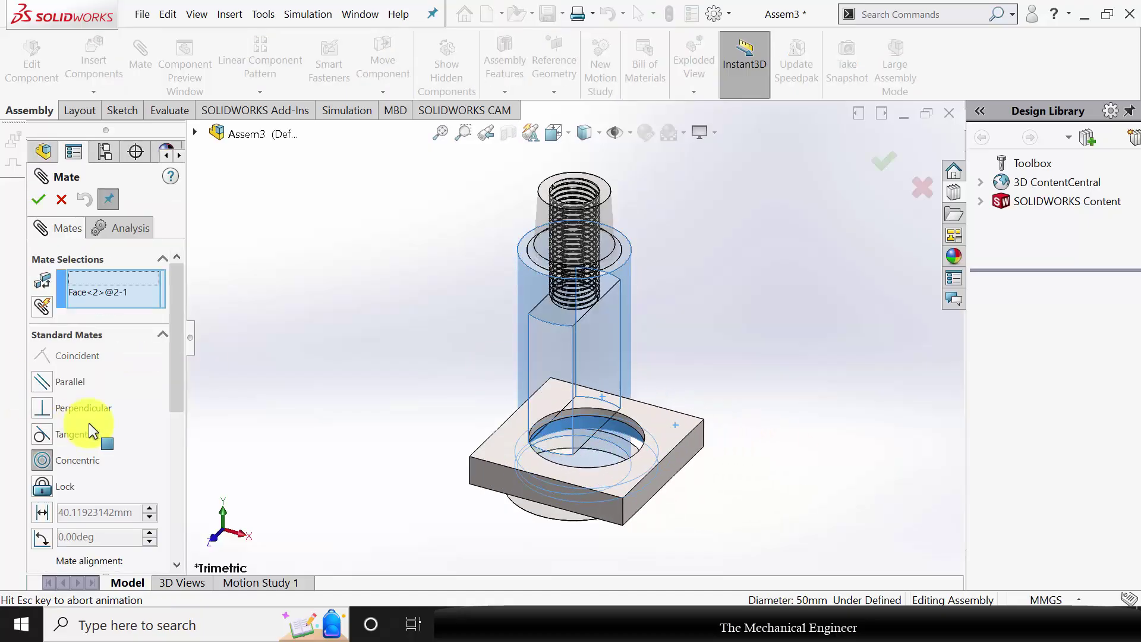
left_click(62, 483)
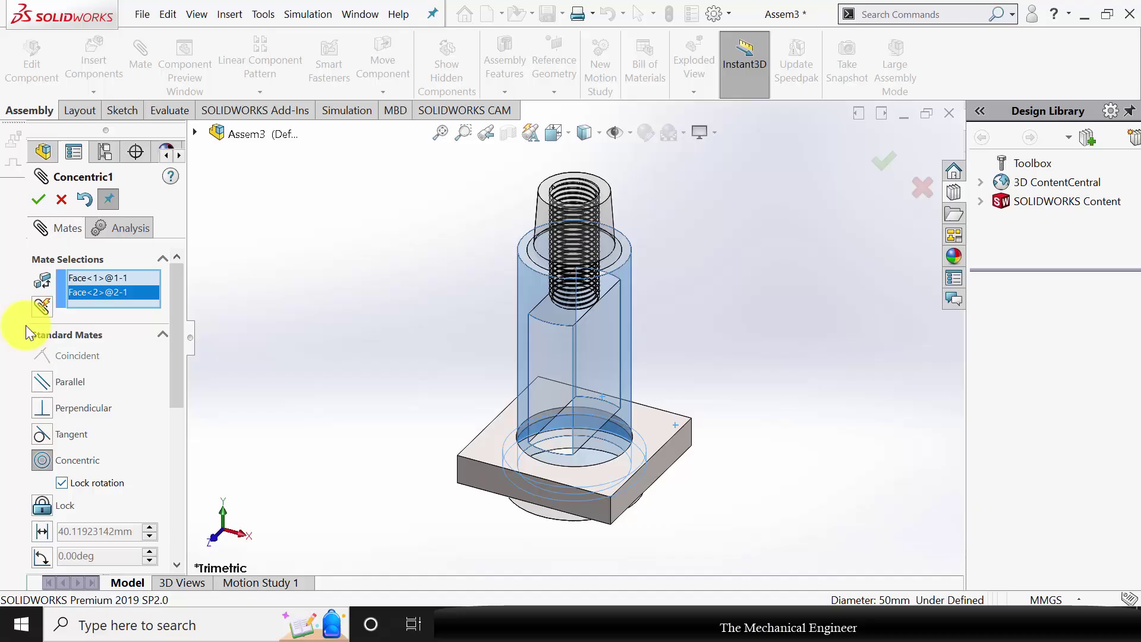
left_click(37, 203)
Step: Slide the square plate up the cylindrical body of part 1, clear of the base flange
middle_click_drag(458, 420, 391, 222)
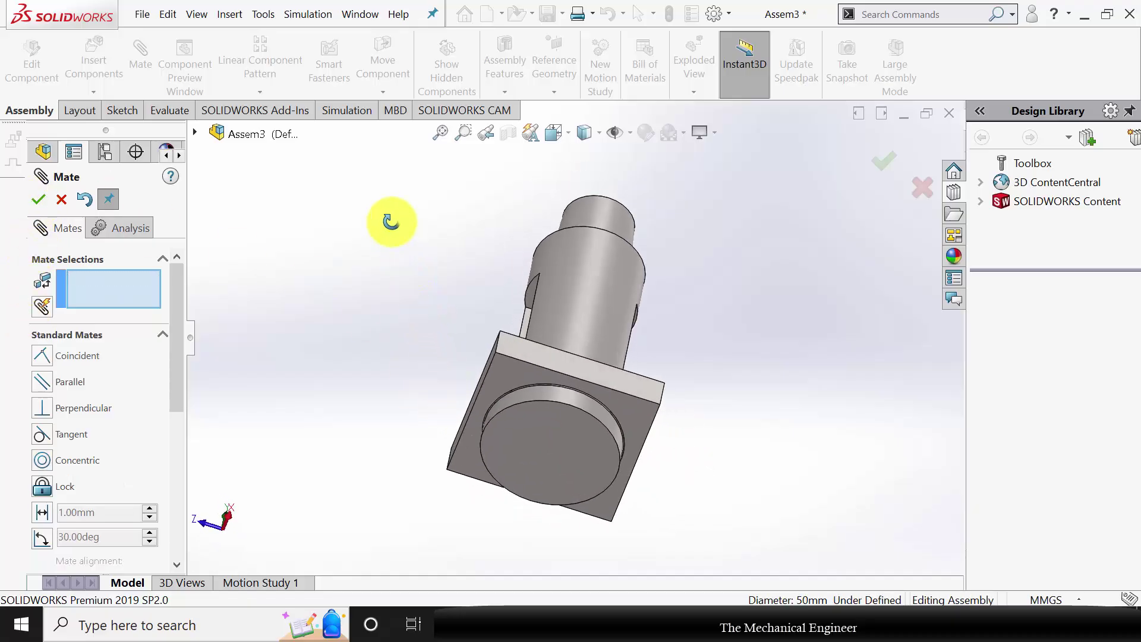
middle_click_drag(637, 331, 529, 357)
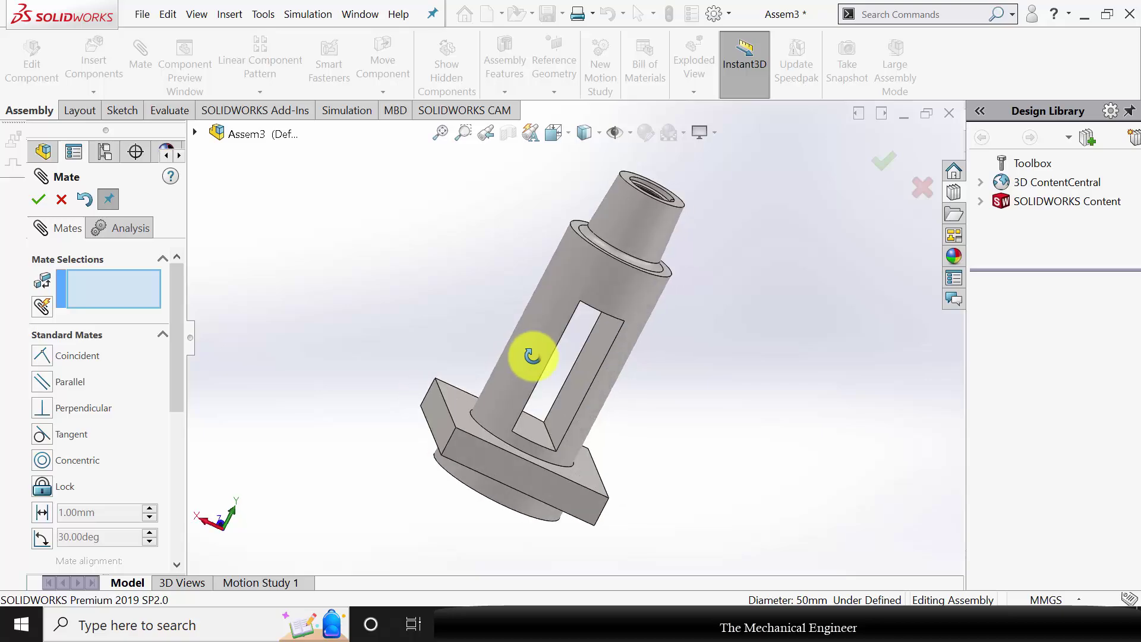
left_click(62, 199)
left_click(510, 490)
left_click_drag(547, 438, 594, 410)
left_click(715, 456)
Step: Mate the recessed face inside the square plate's hole coincident with the upper face of part 1's base flange
left_click(143, 59)
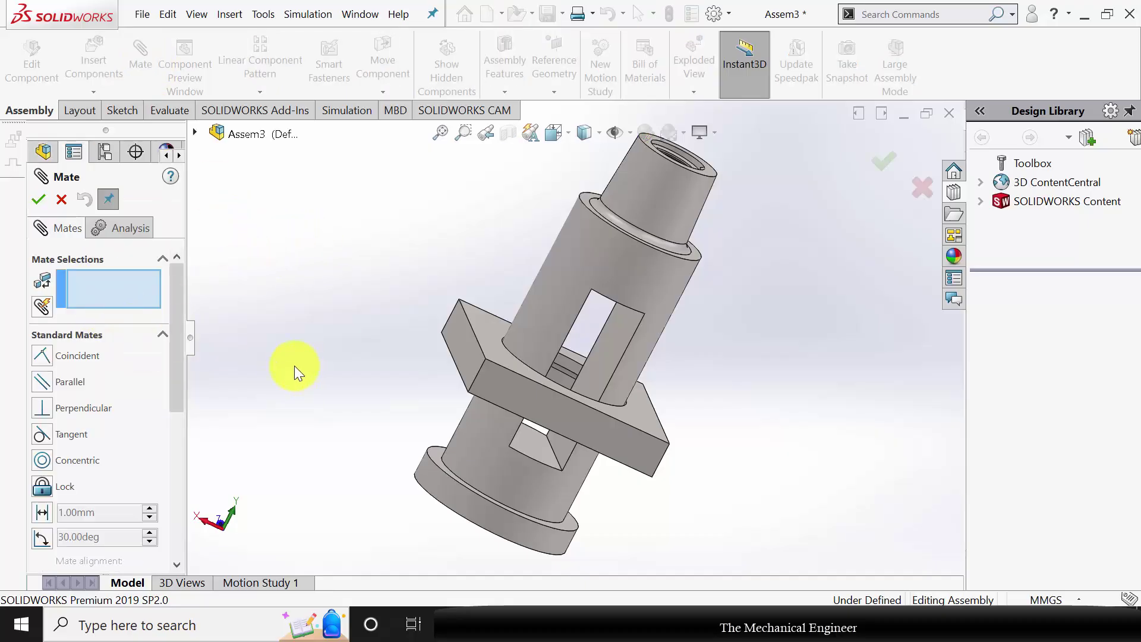
scroll(410, 451, "down", 5)
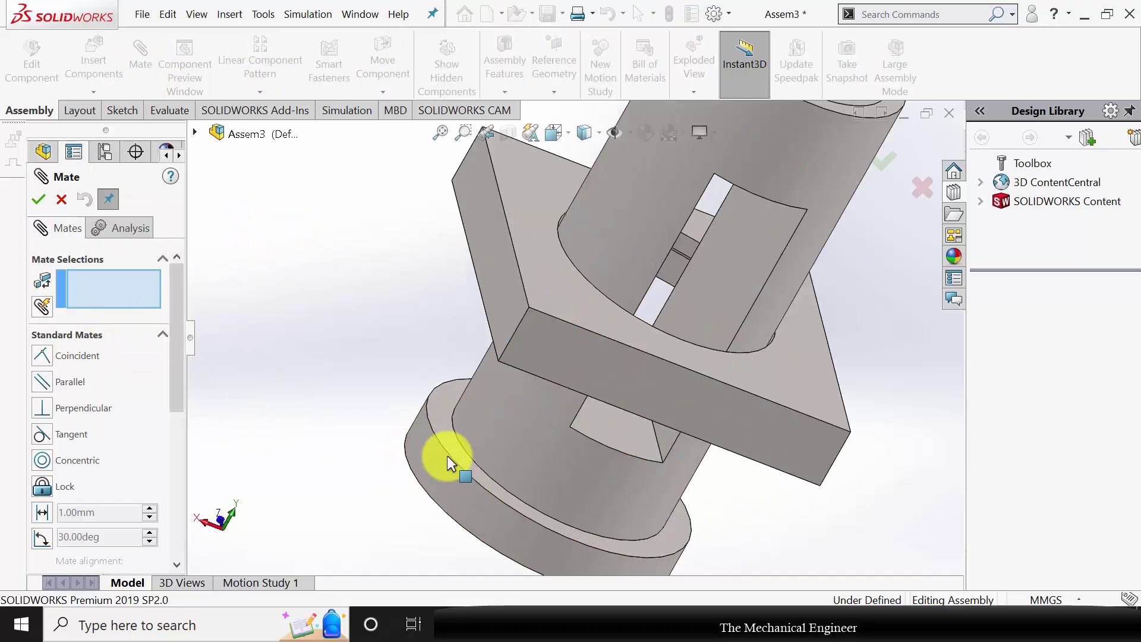
left_click(435, 440)
middle_click_drag(383, 437, 618, 287)
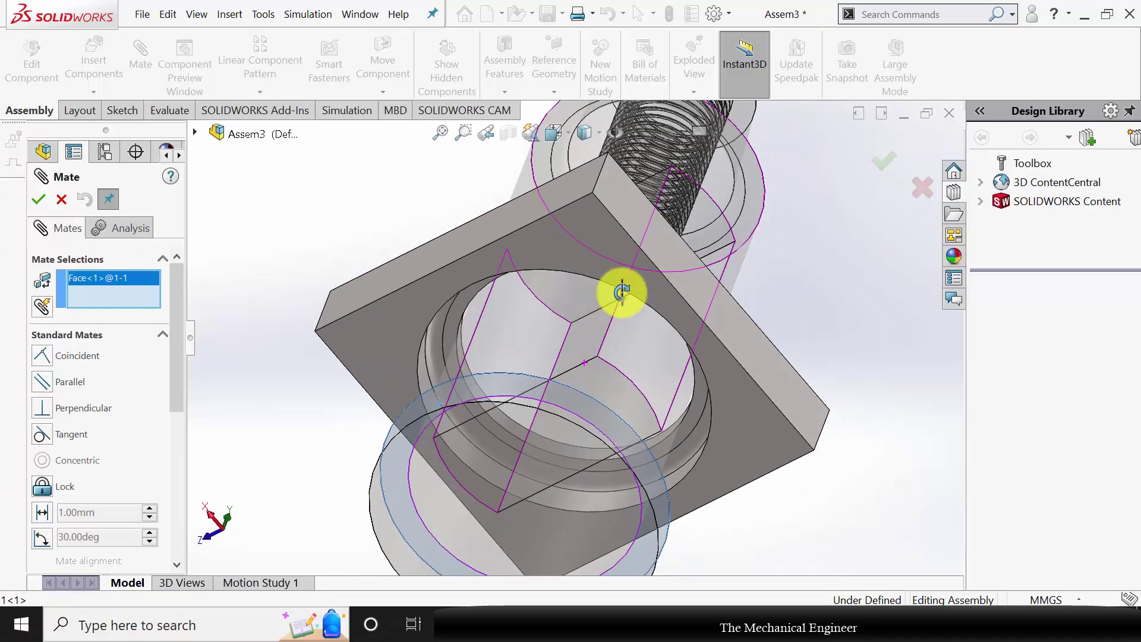
left_click(696, 408)
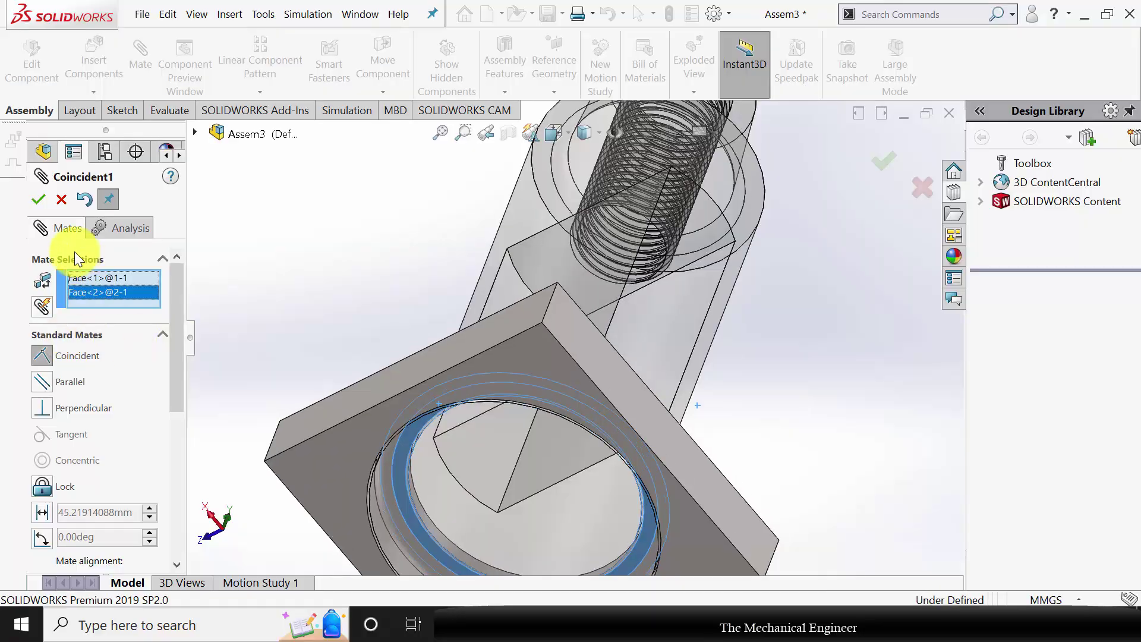
key("Return")
key("ctrl+2")
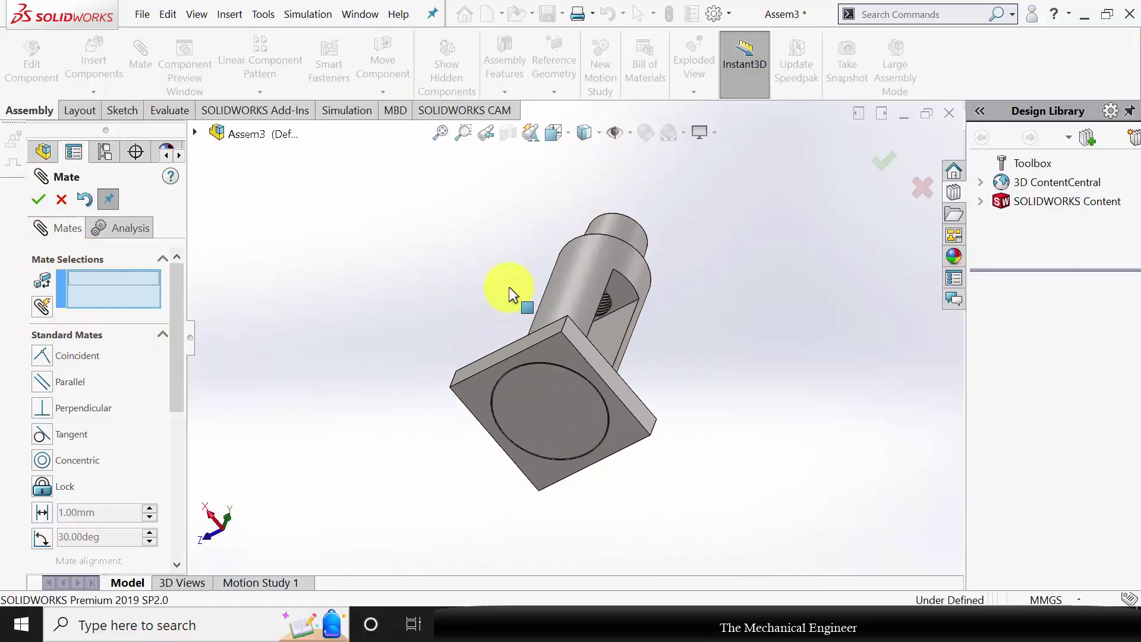
left_click(38, 199)
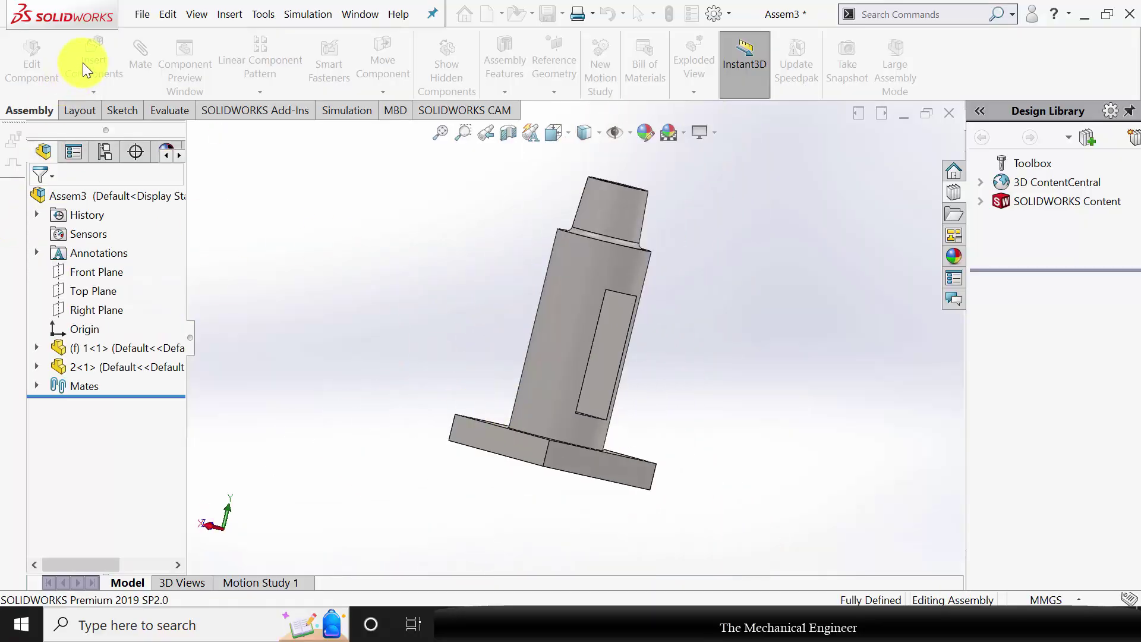
Step: Insert part 3, the round ring, from the Tool Post folder beside the cylindrical body of part 1
left_click(101, 68)
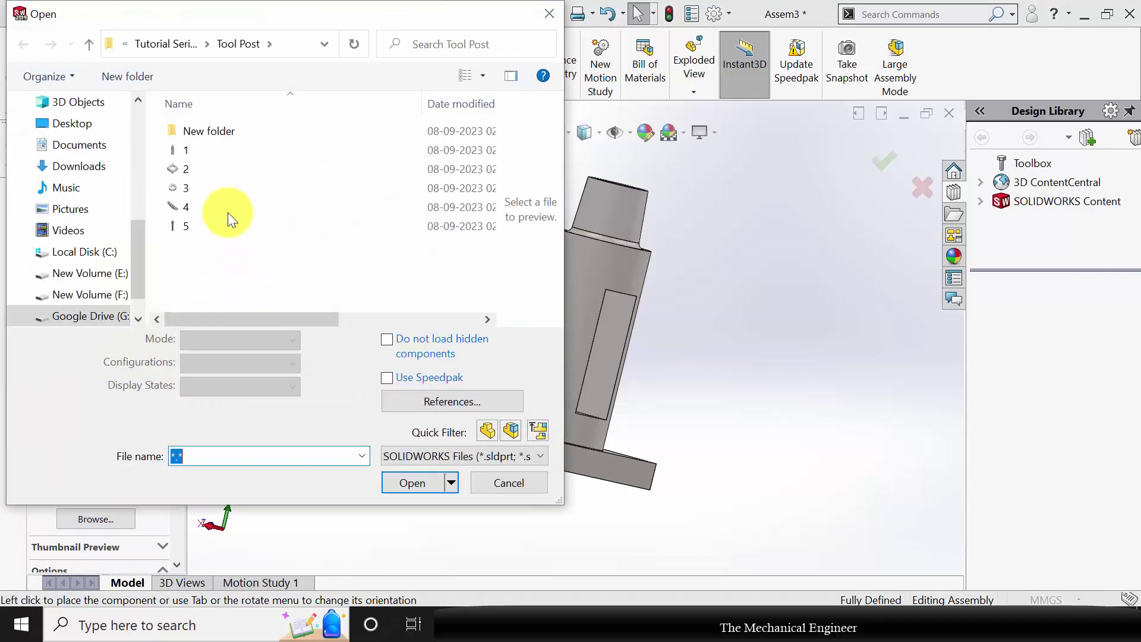
left_click(184, 189)
left_click(419, 454)
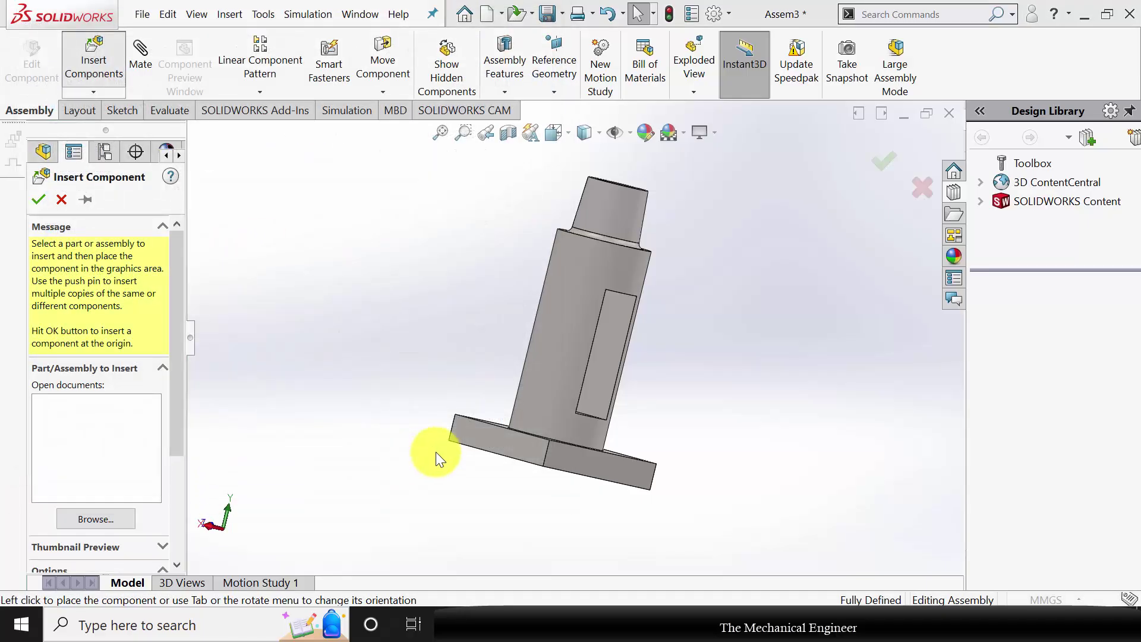
left_click(618, 399)
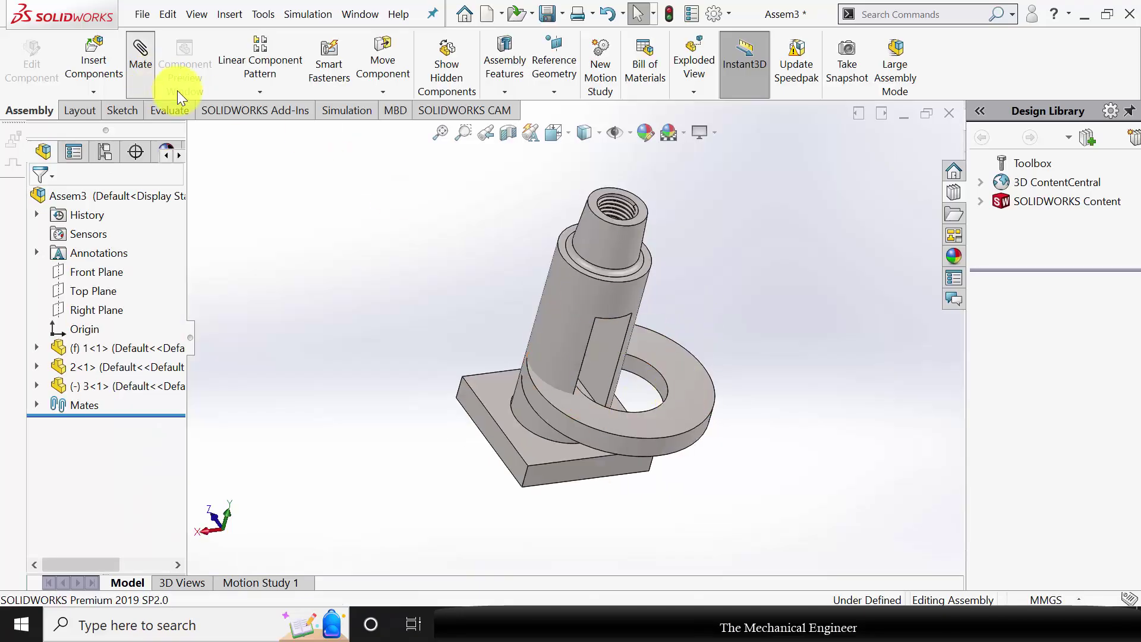
Step: Mate the ring's hole concentric with the cylindrical body of part 1
left_click(558, 337)
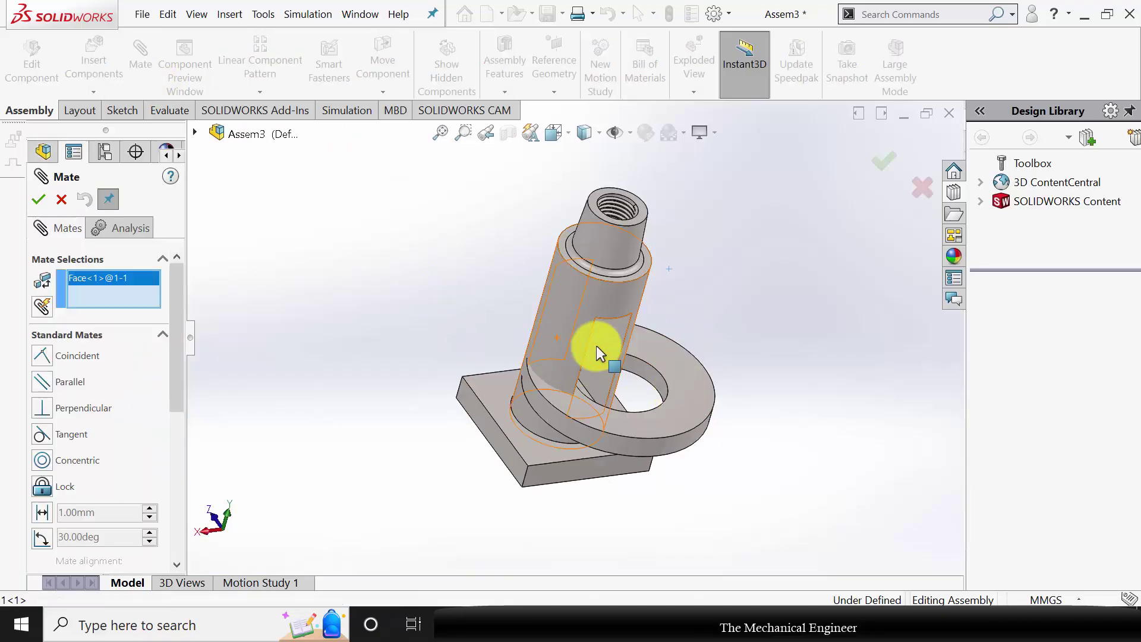
left_click(652, 383)
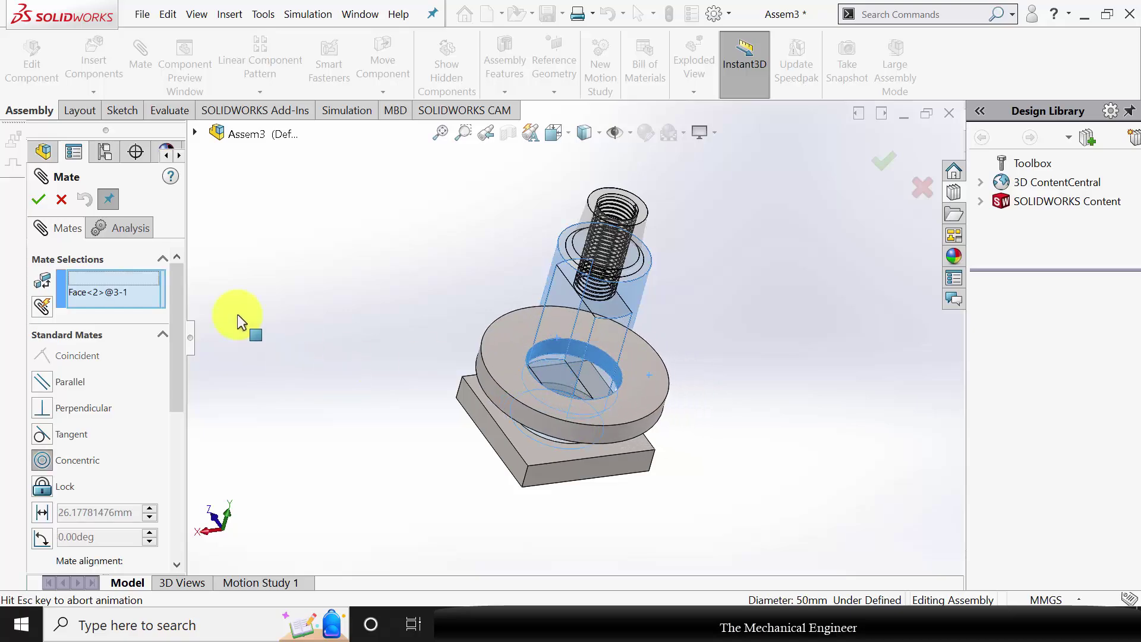
left_click(40, 201)
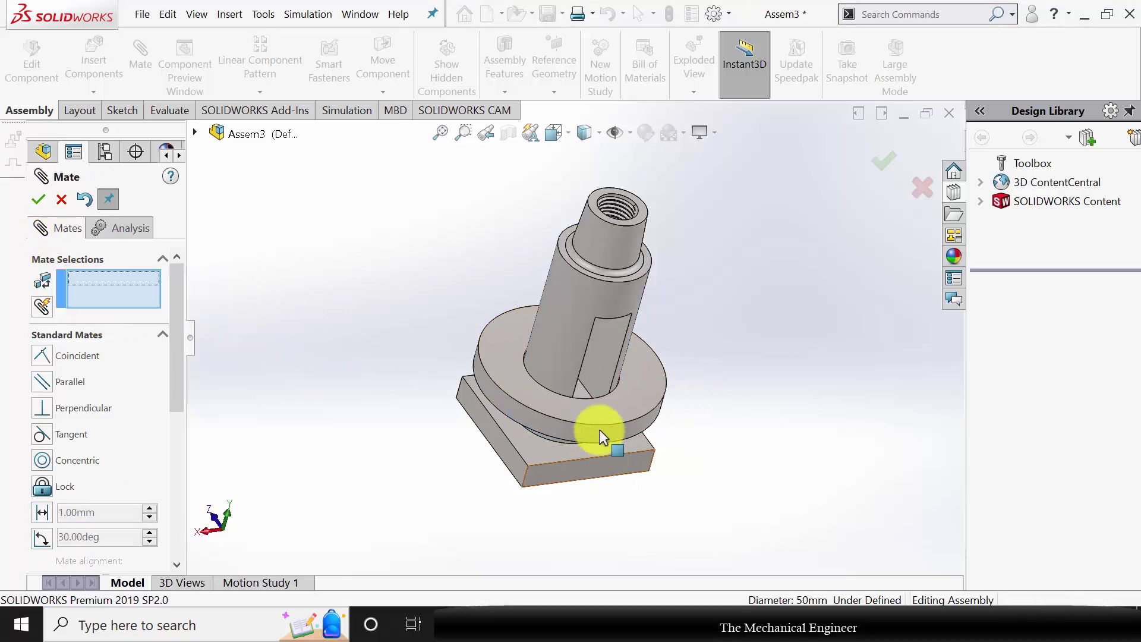
Step: Mate the ring's underside coincident with the upper face of the square plate
middle_click_drag(593, 433, 573, 385)
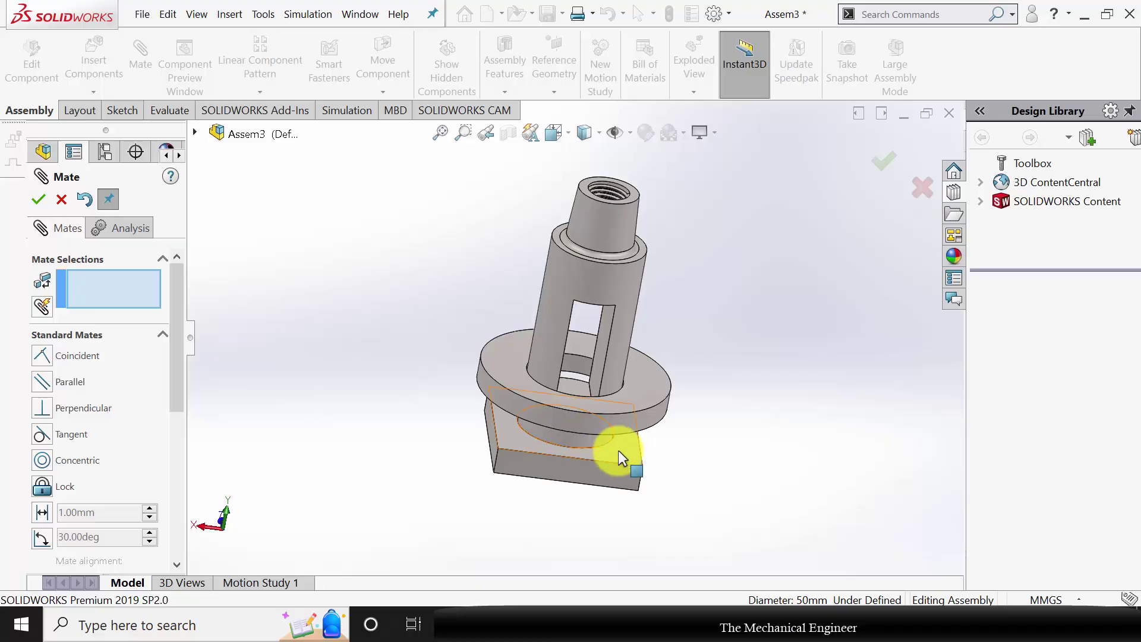
left_click(618, 450)
middle_click_drag(633, 458, 654, 405)
left_click(654, 407)
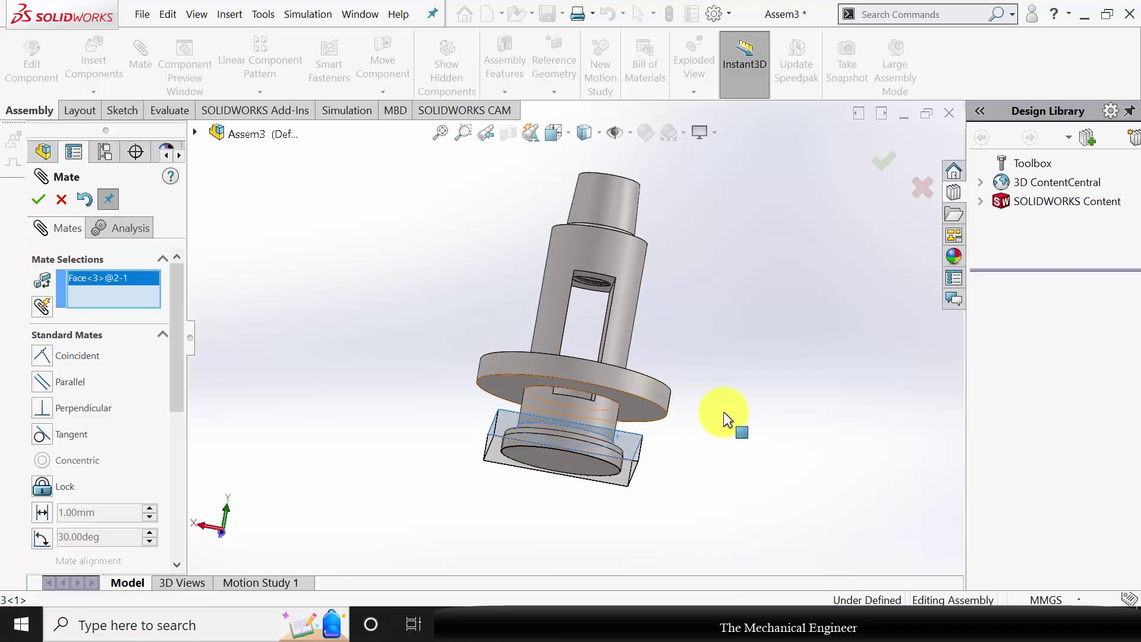
left_click(37, 199)
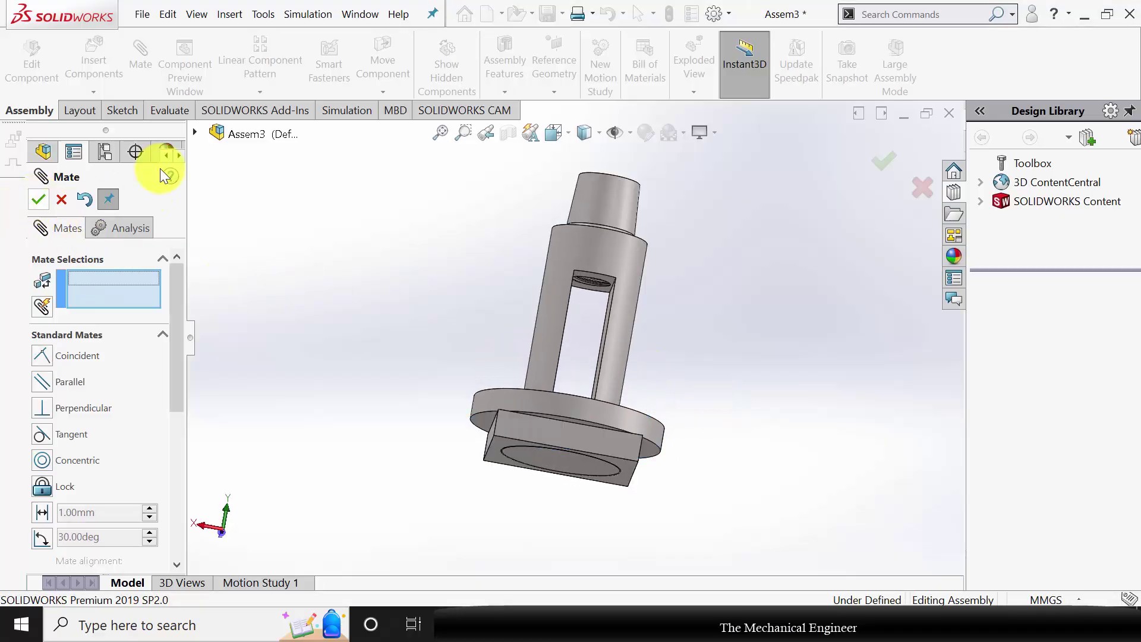
Step: Insert part 4, the serrated curved wedge, rotated 90 degrees about Y, and place it near the slot of part 1
left_click(97, 49)
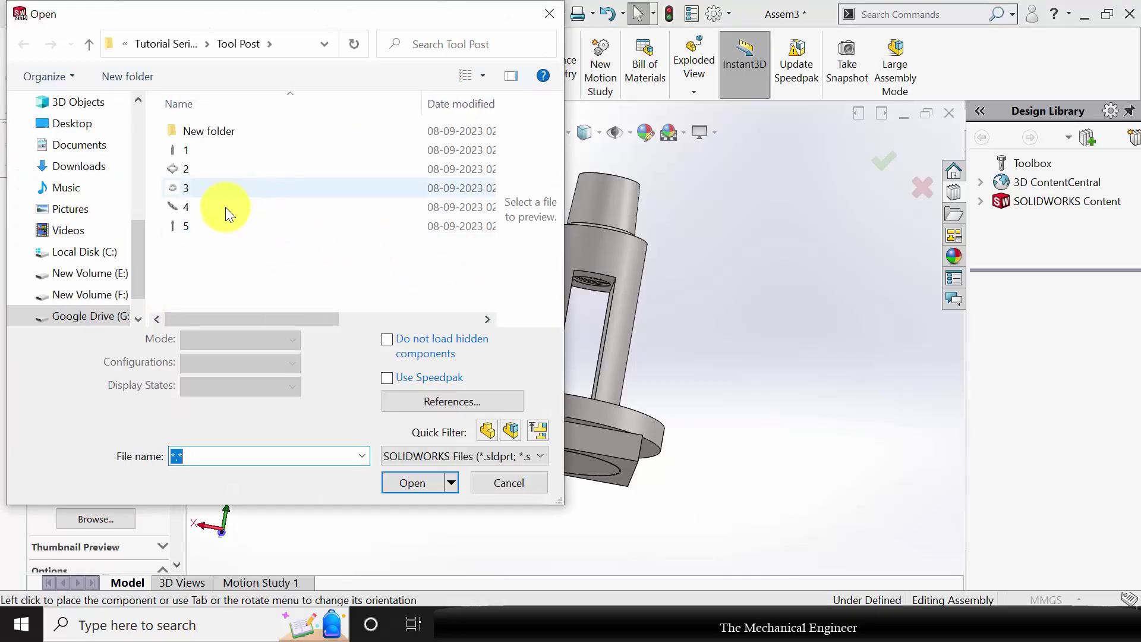
double_click(226, 207)
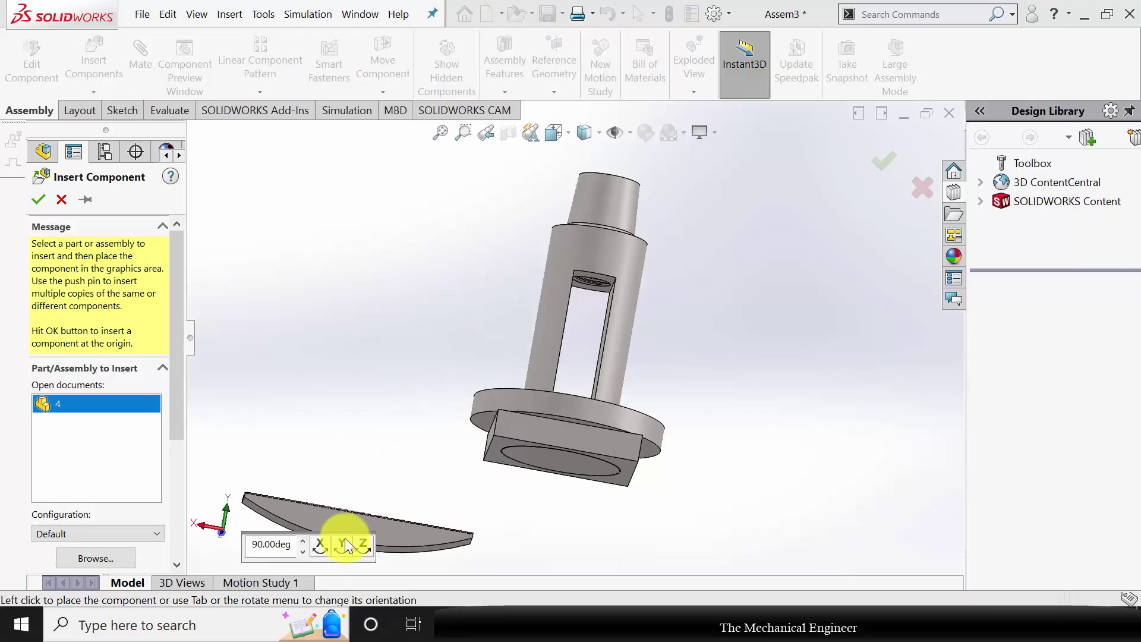
left_click(342, 543)
left_click(563, 361)
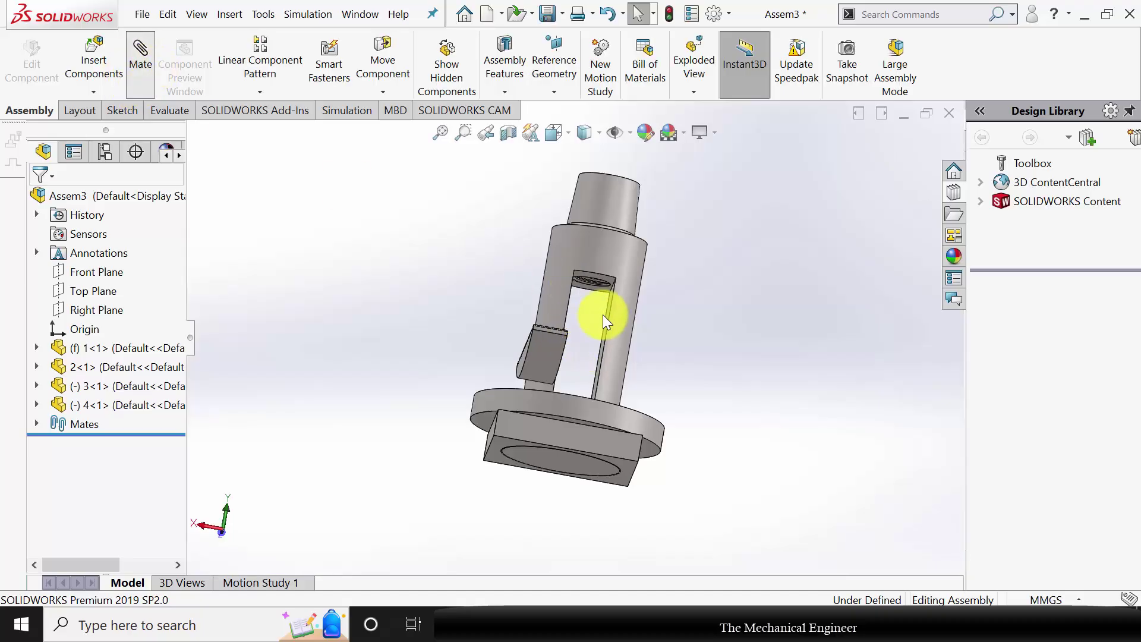
Step: Mate the flat side face of part 4 coincident with the side wall of part 1's slot
middle_click_drag(602, 359, 565, 359)
left_click(545, 369)
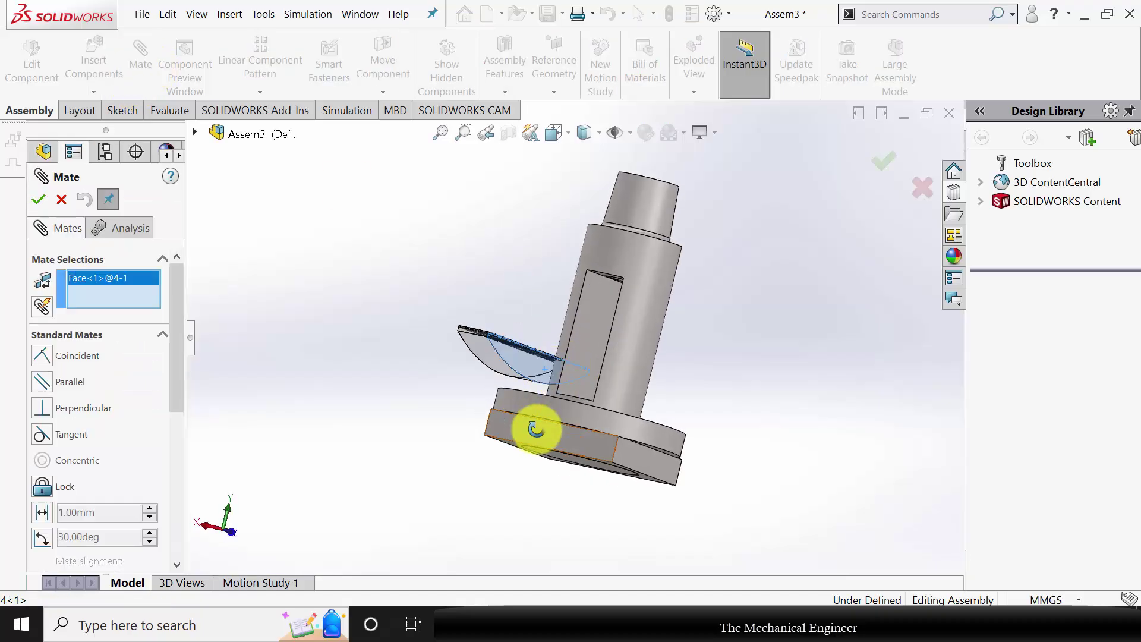
middle_click_drag(535, 428, 579, 371)
left_click(579, 331)
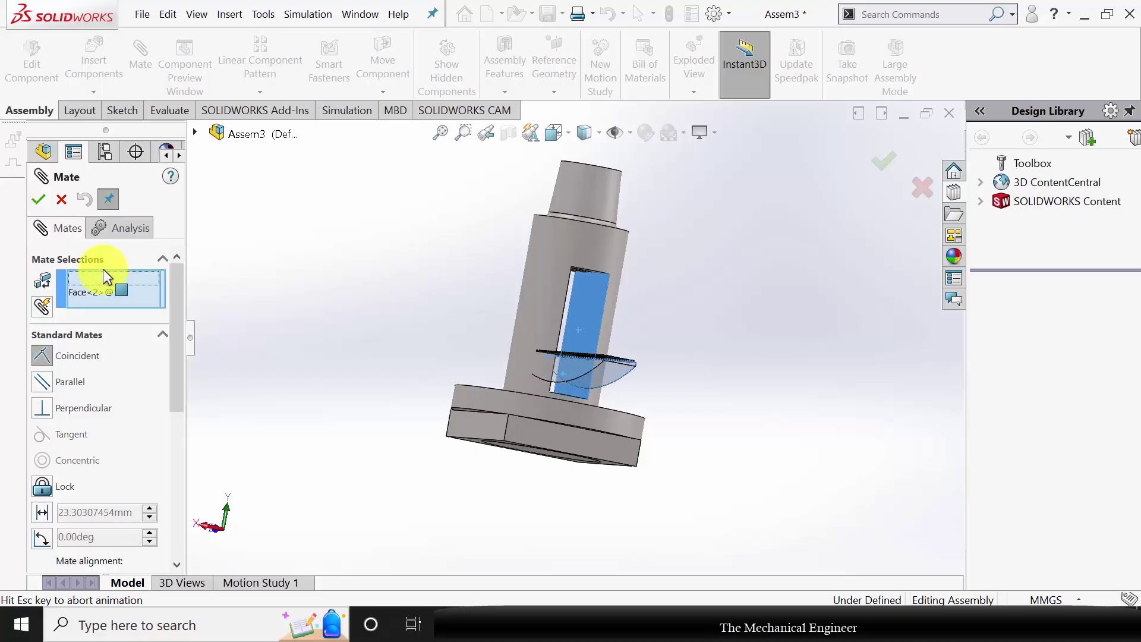
left_click(32, 206)
Step: Mate the curved underside of part 4 tangent to the bottom face of part 1's slot
middle_click_drag(619, 395, 562, 378)
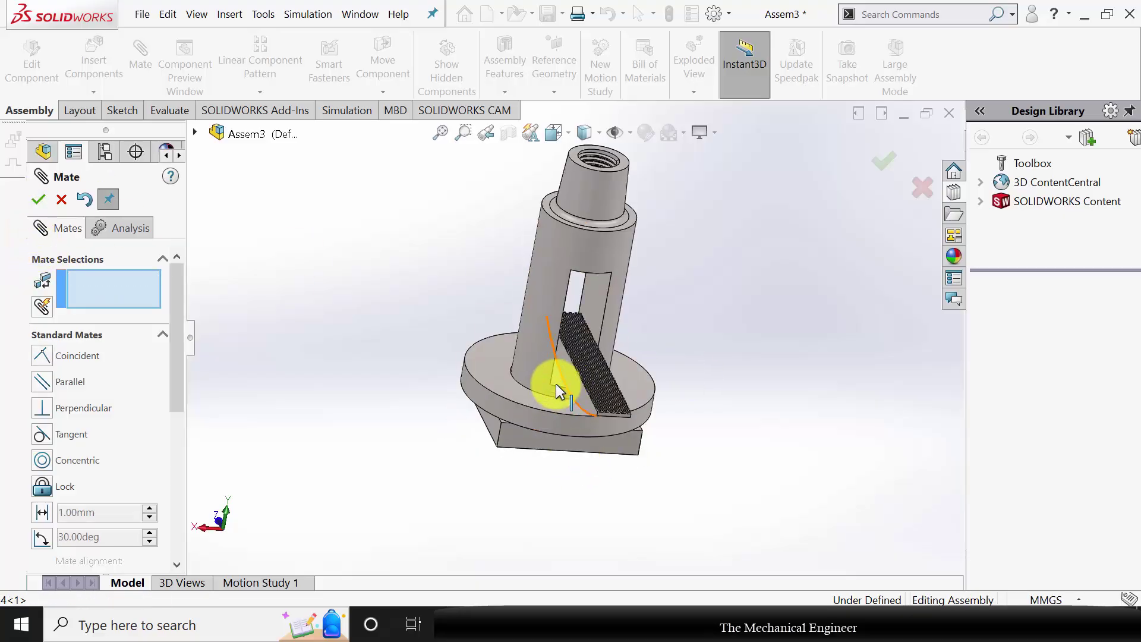
left_click_drag(554, 384, 559, 370)
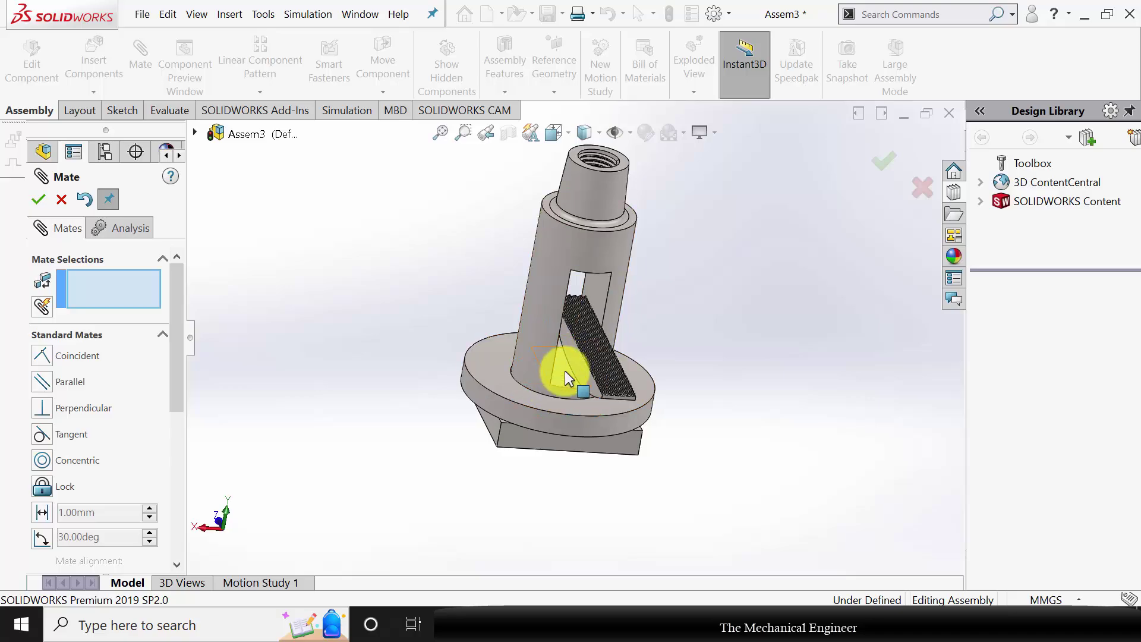
left_click(564, 370)
middle_click_drag(573, 434, 572, 341)
left_click(594, 344)
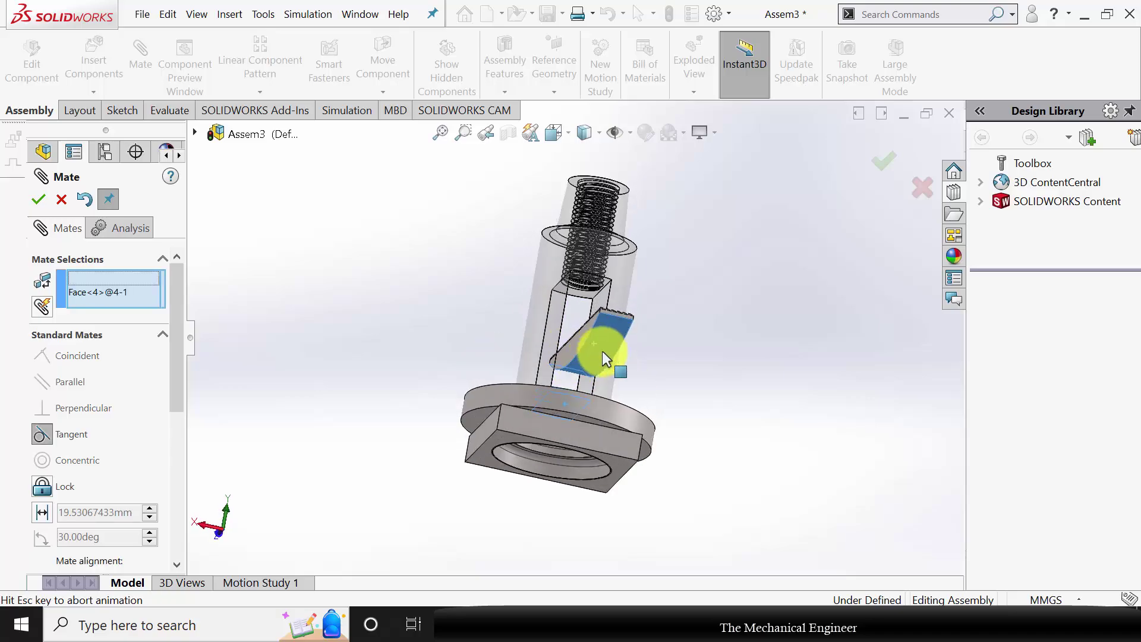
left_click(38, 200)
Step: Add a 60 mm distance mate between the assembly's Front Plane and the Right Plane of part 4
middle_click_drag(640, 366, 632, 404)
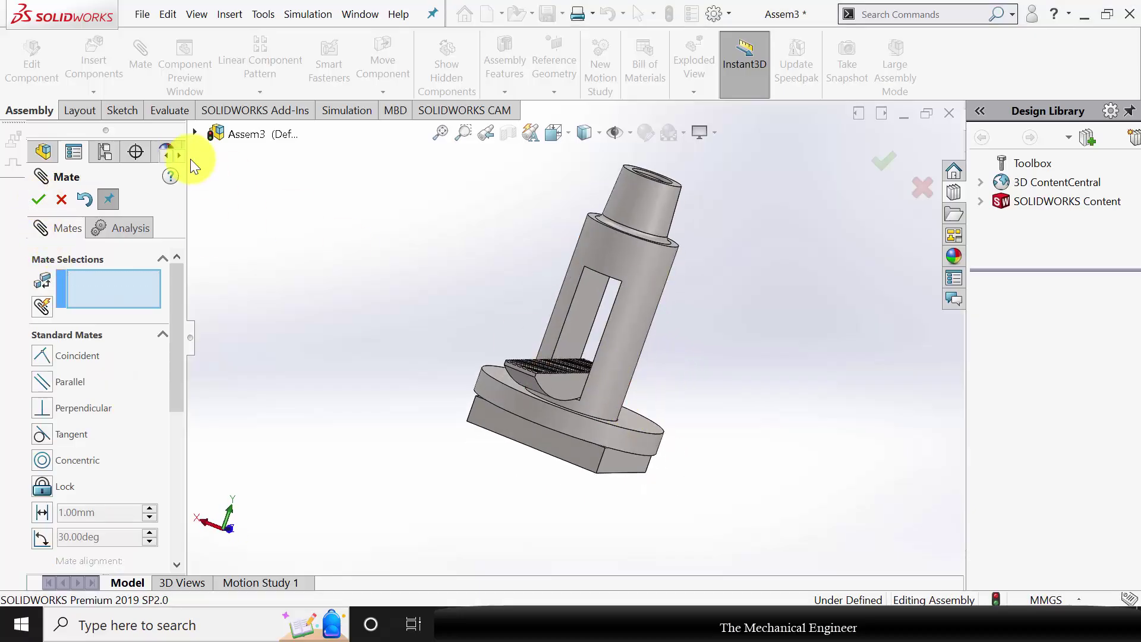
left_click(194, 132)
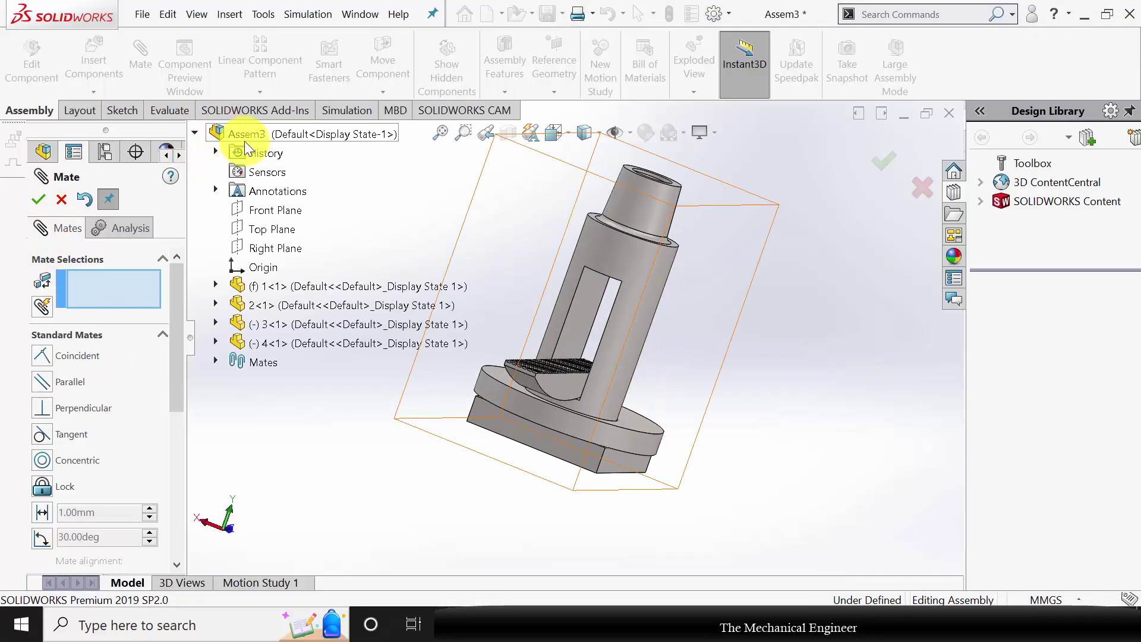
left_click(272, 213)
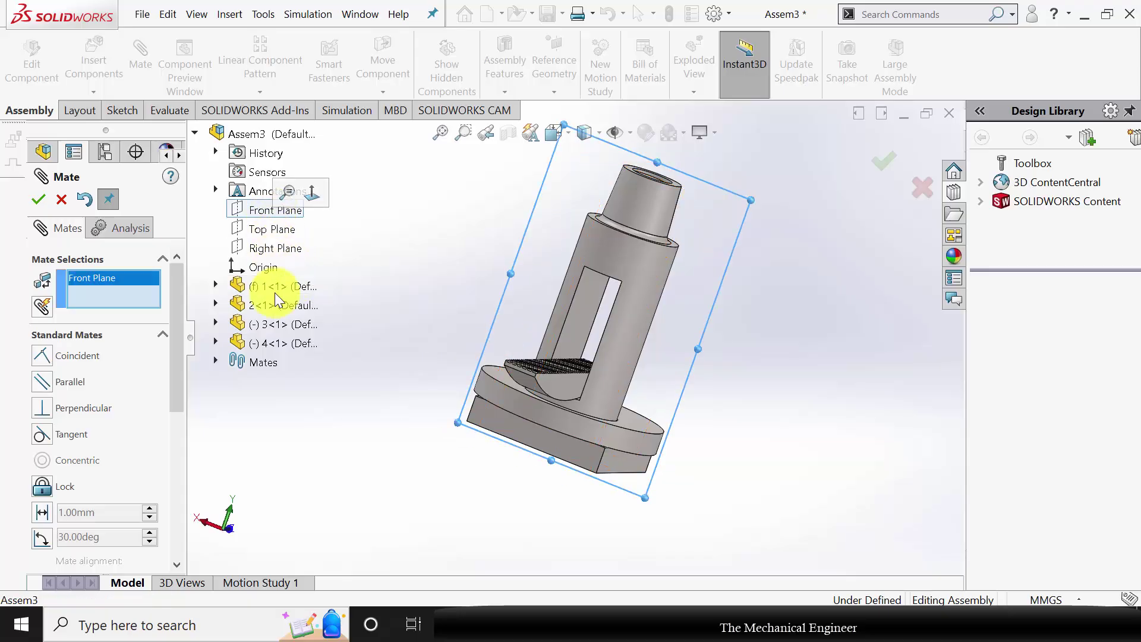
left_click(215, 344)
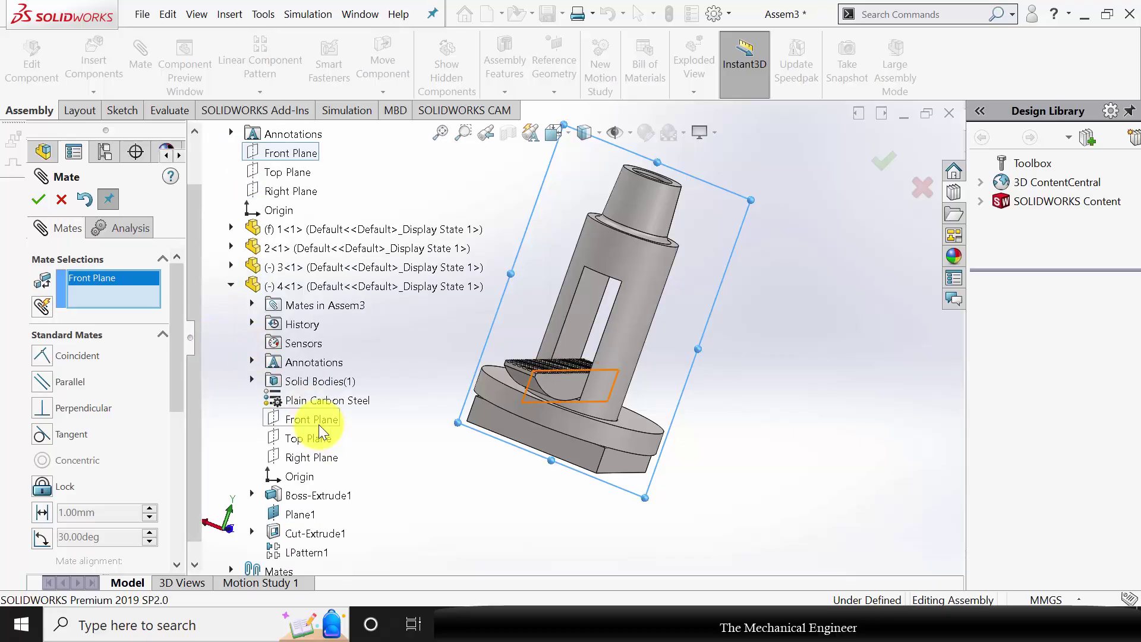
left_click(322, 454)
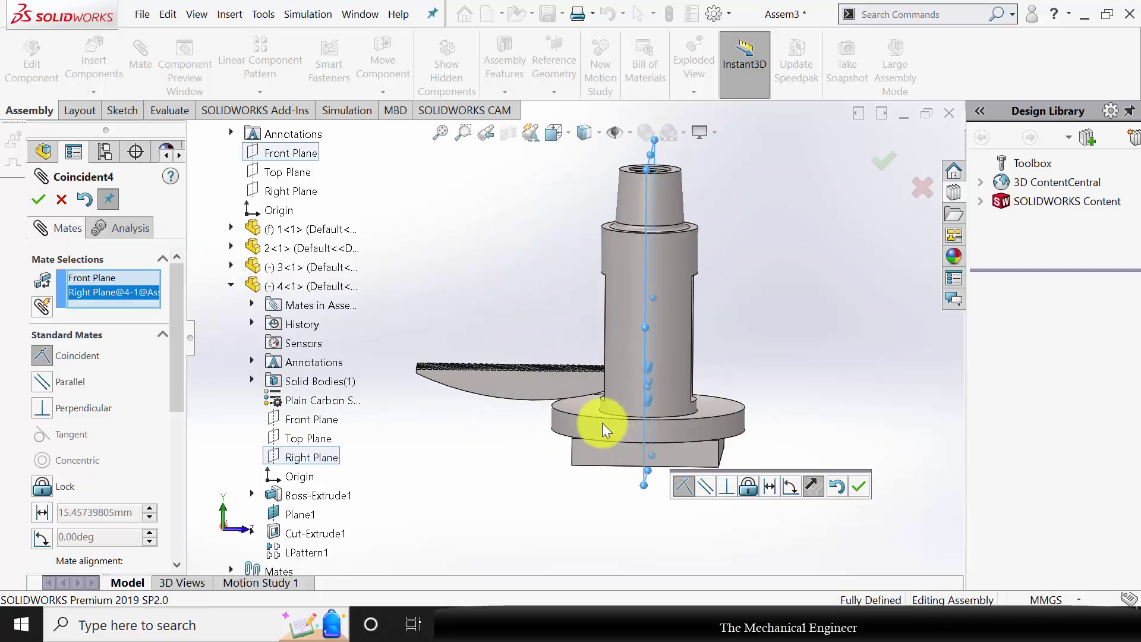
left_click(44, 512)
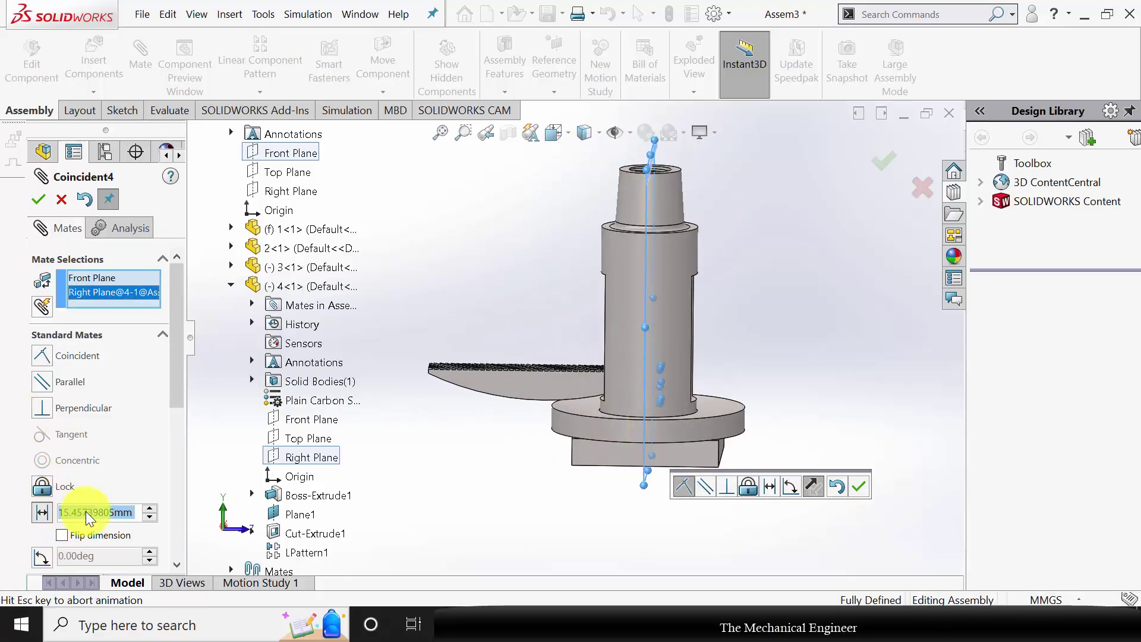
type("60")
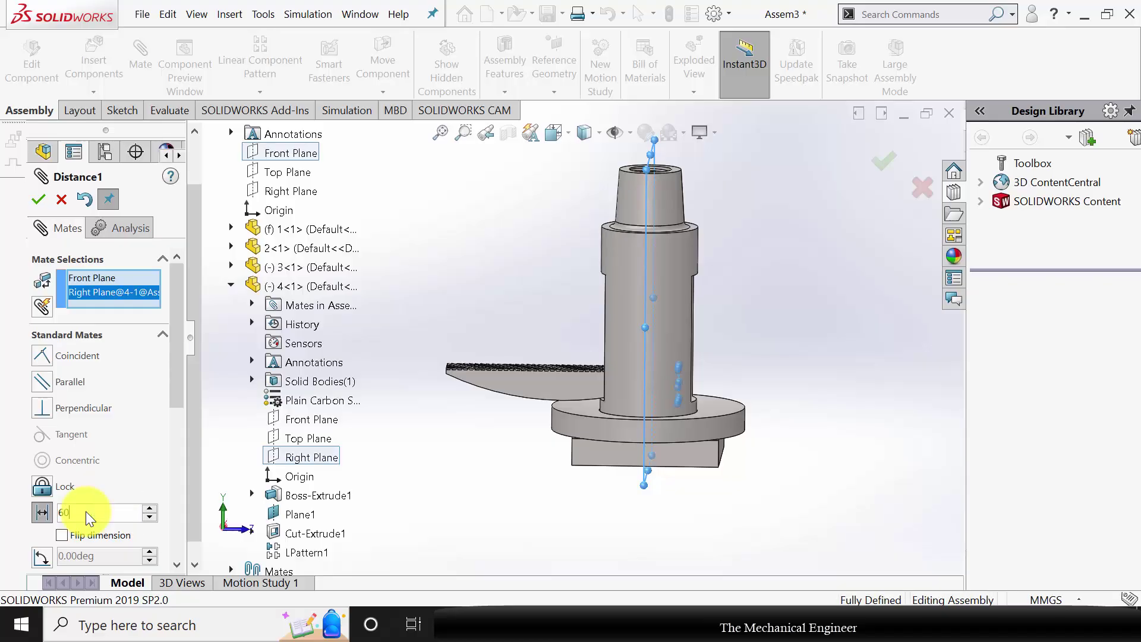
key("Return")
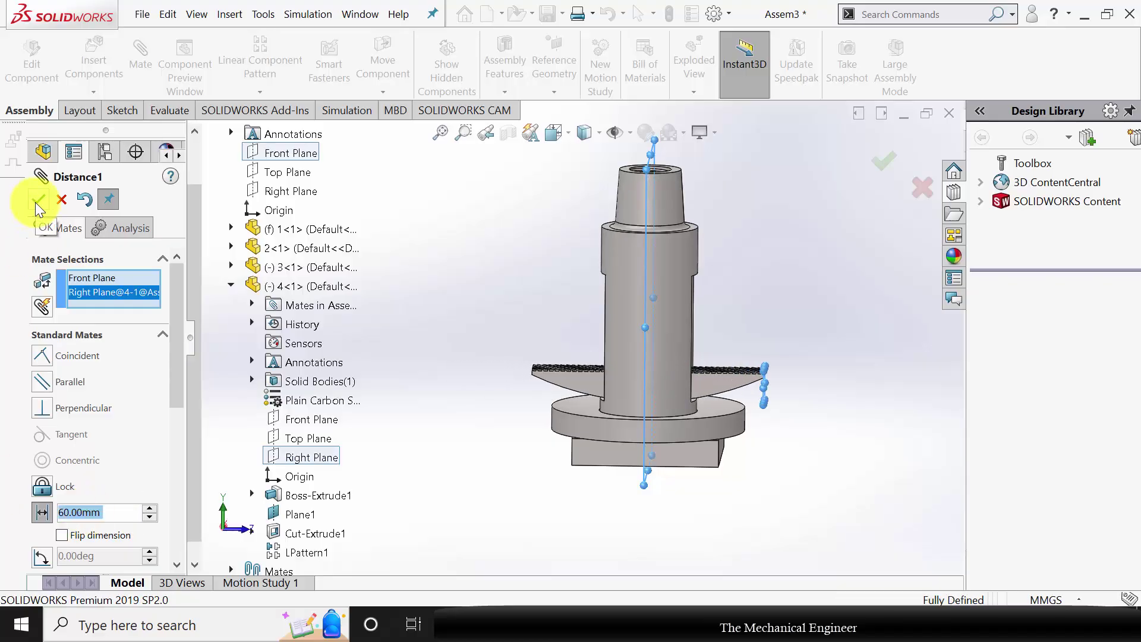
left_click(36, 200)
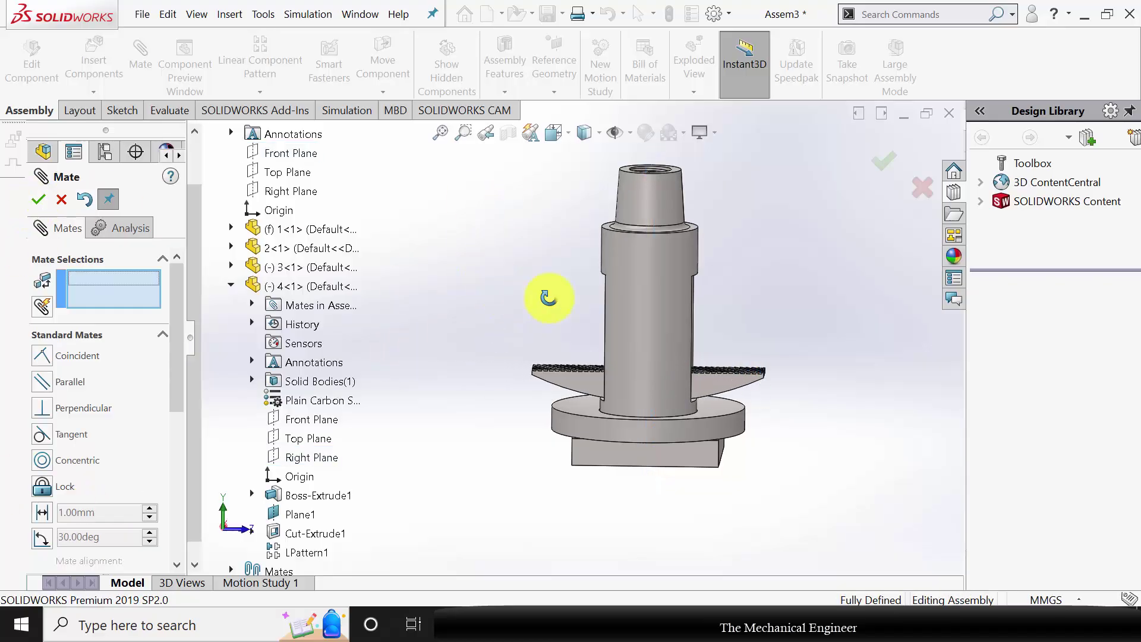
Step: Insert part 5, the square-headed screw, from the Tool Post folder and place it beside the upper end of part 1
middle_click_drag(550, 298, 368, 273)
left_click(93, 56)
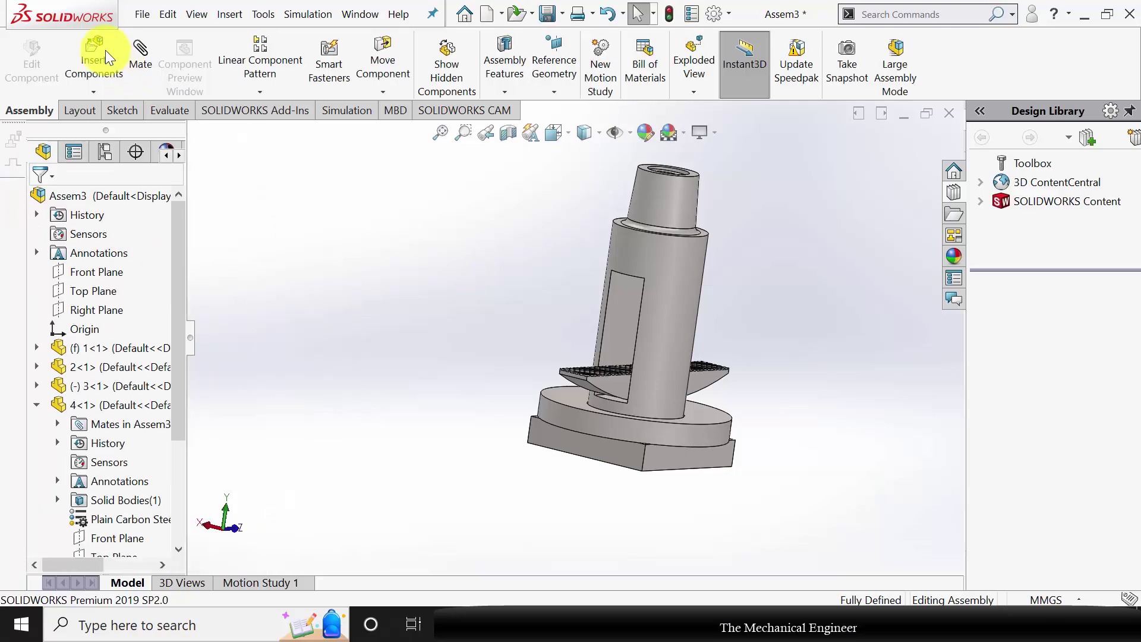
left_click(223, 227)
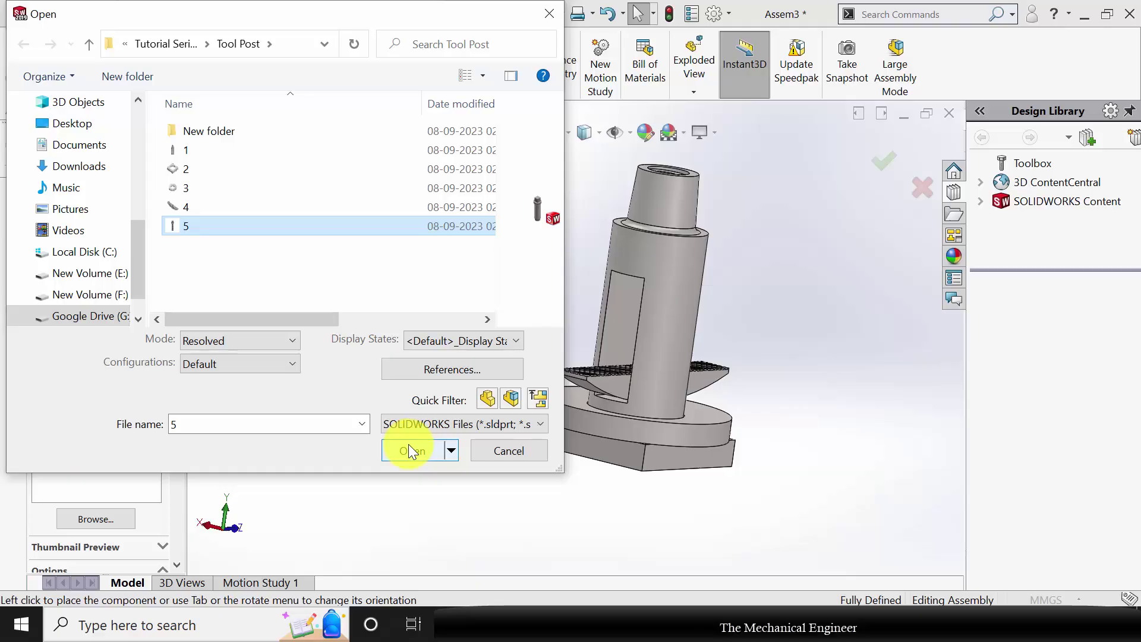
left_click(410, 450)
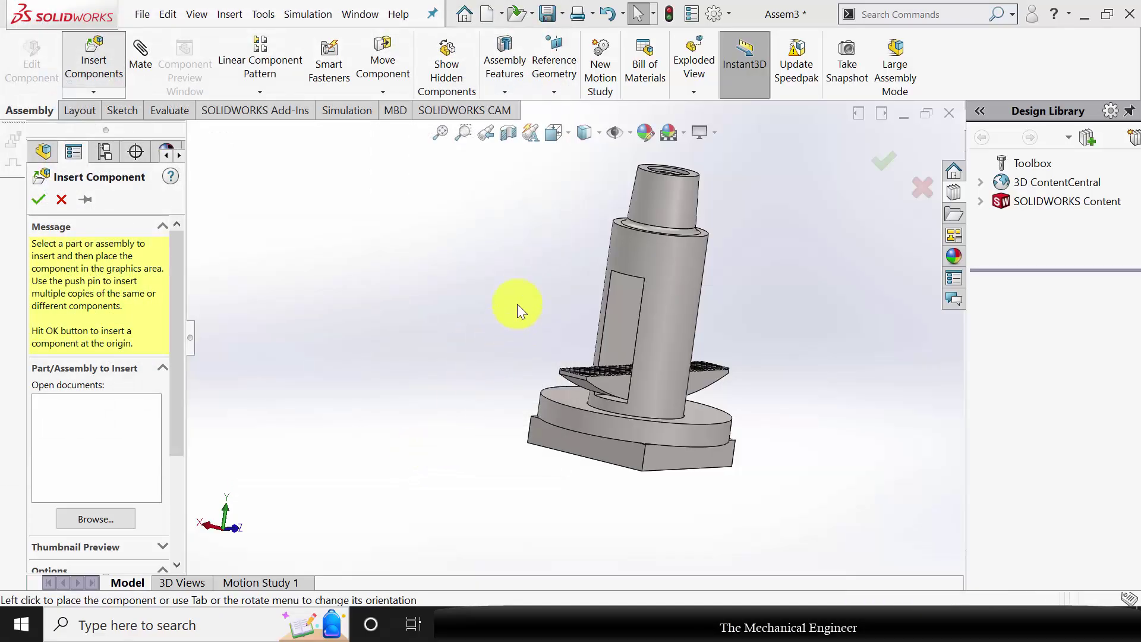
left_click(550, 229)
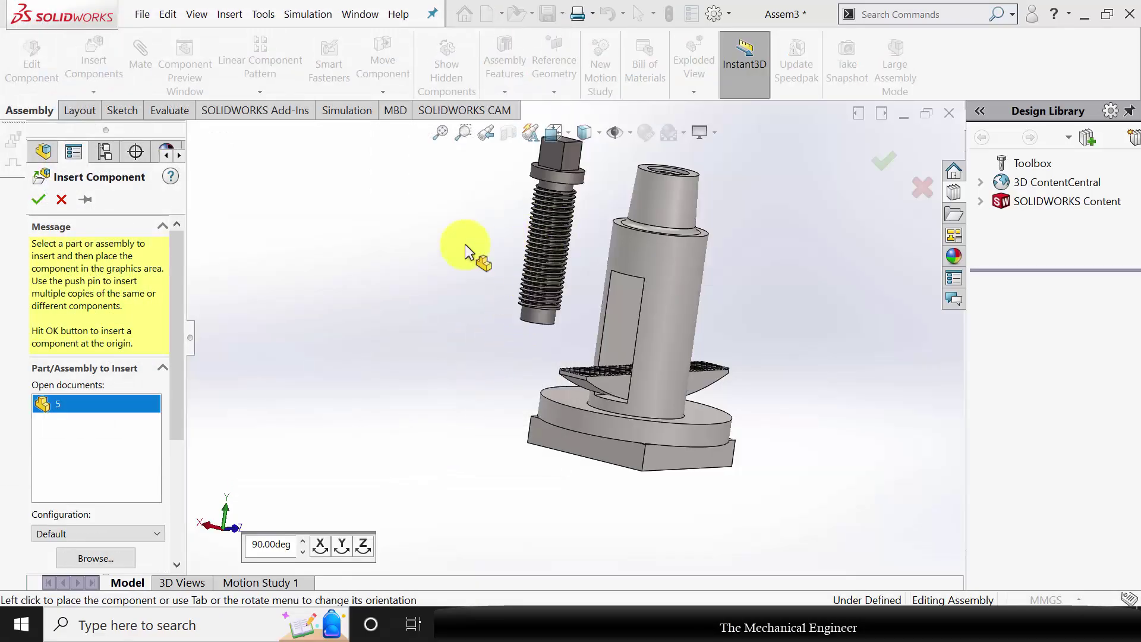
Step: Mate the cylindrical collar face of part 5 concentric with the circular top edge of part 1
left_click(142, 69)
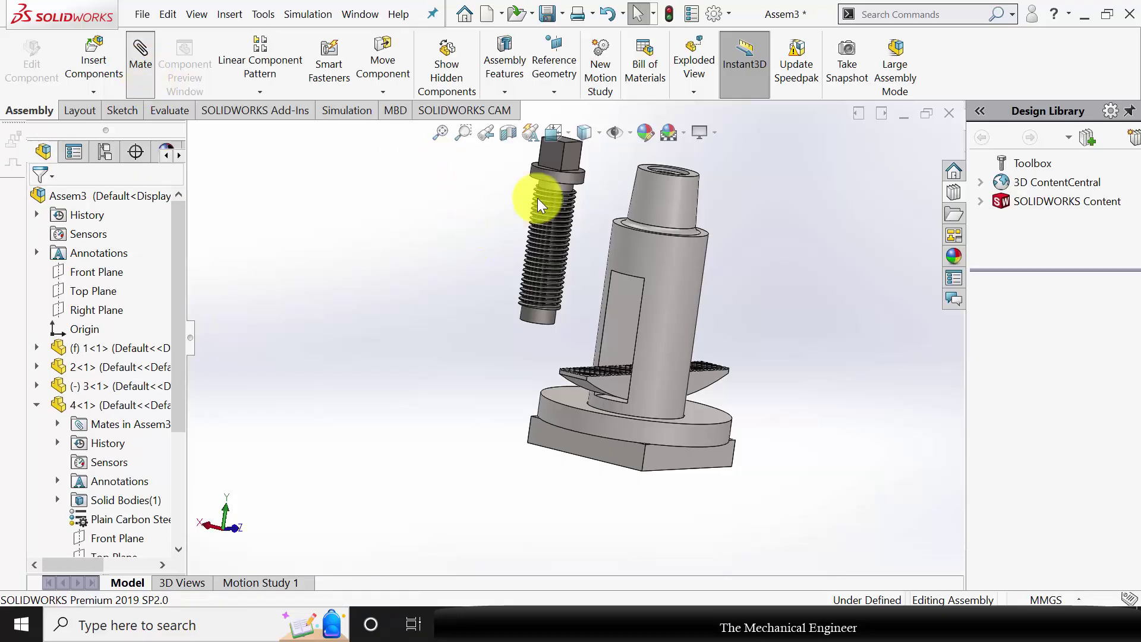
scroll(570, 182, "down", 5)
left_click(577, 230)
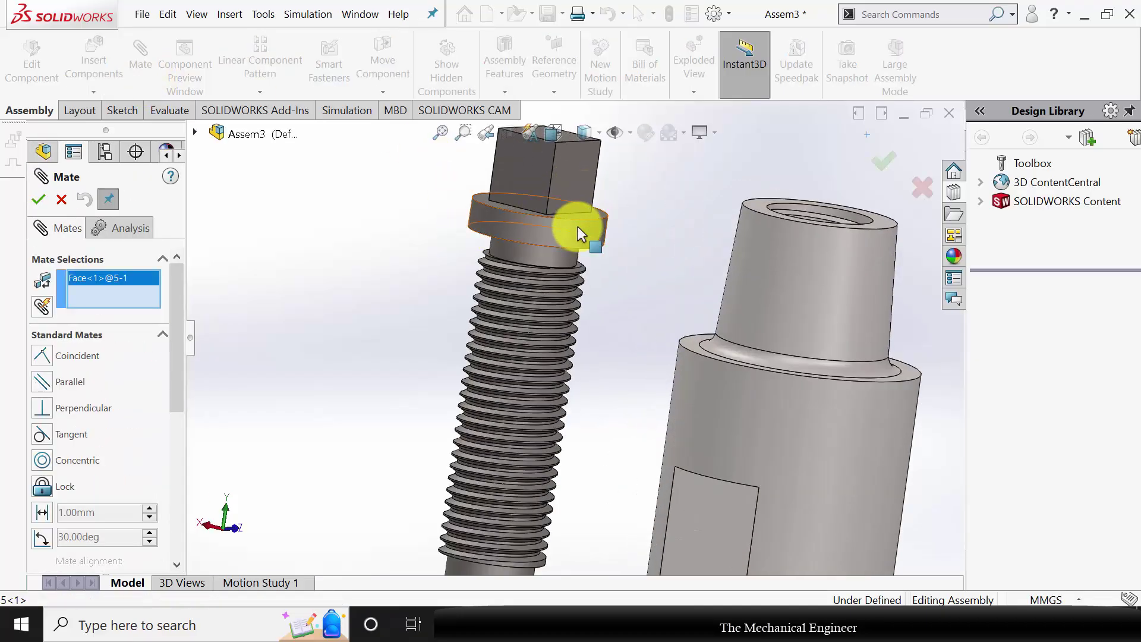
left_click(871, 208)
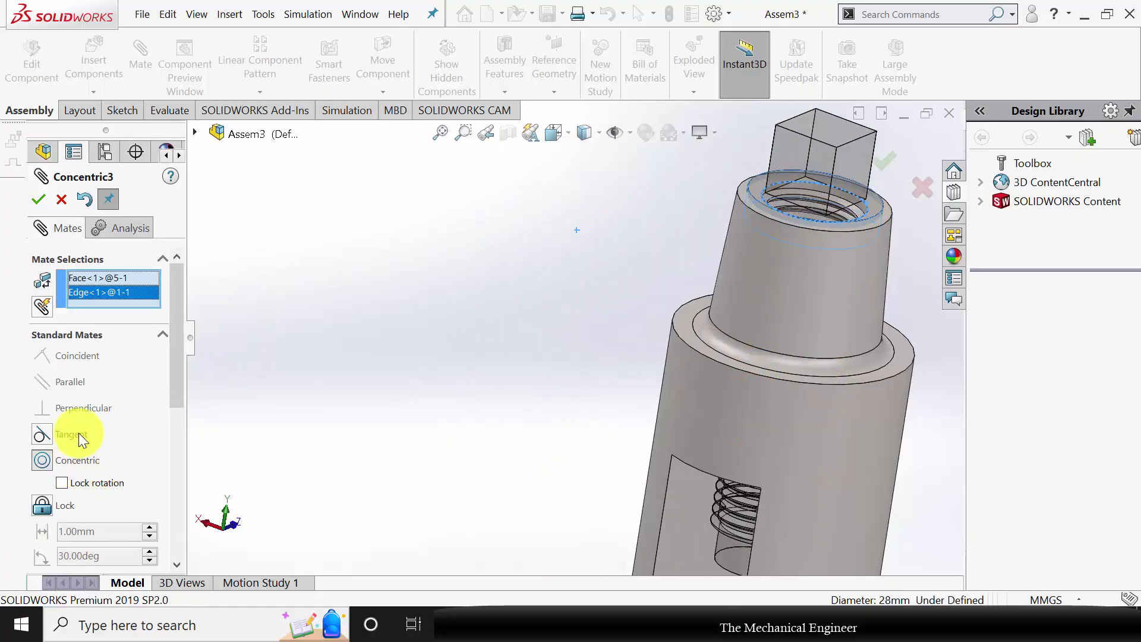
left_click(38, 199)
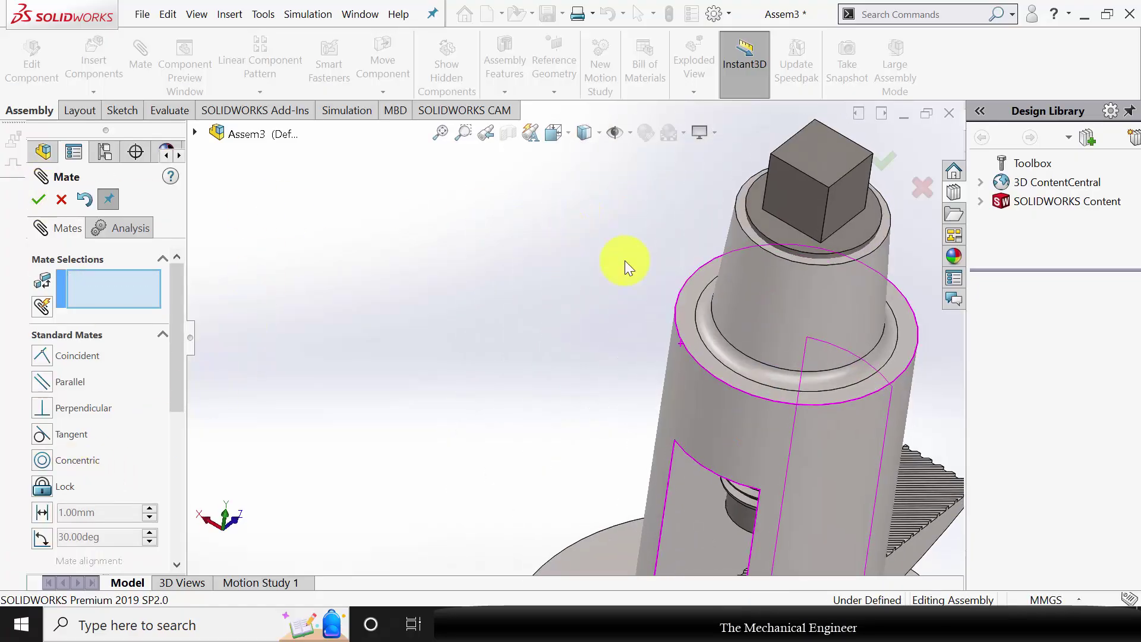
Step: Set up a 5 mm distance mate between the top face of part 1 and the underside of part 5's collar
scroll(751, 270, "down", 3)
left_click(730, 258)
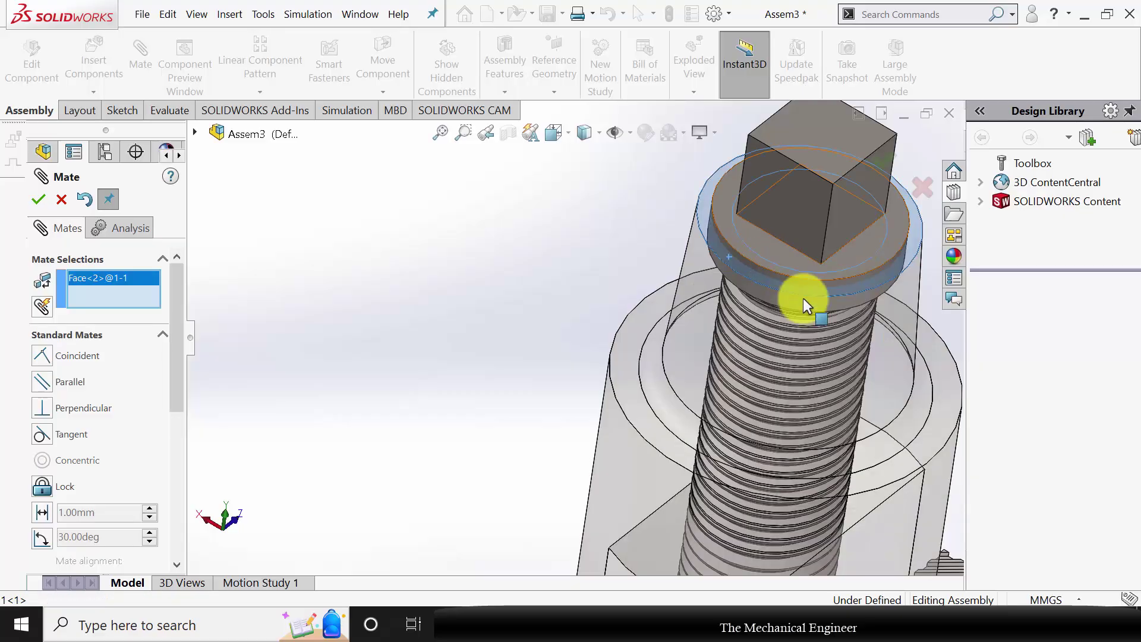
middle_click_drag(758, 318, 758, 262)
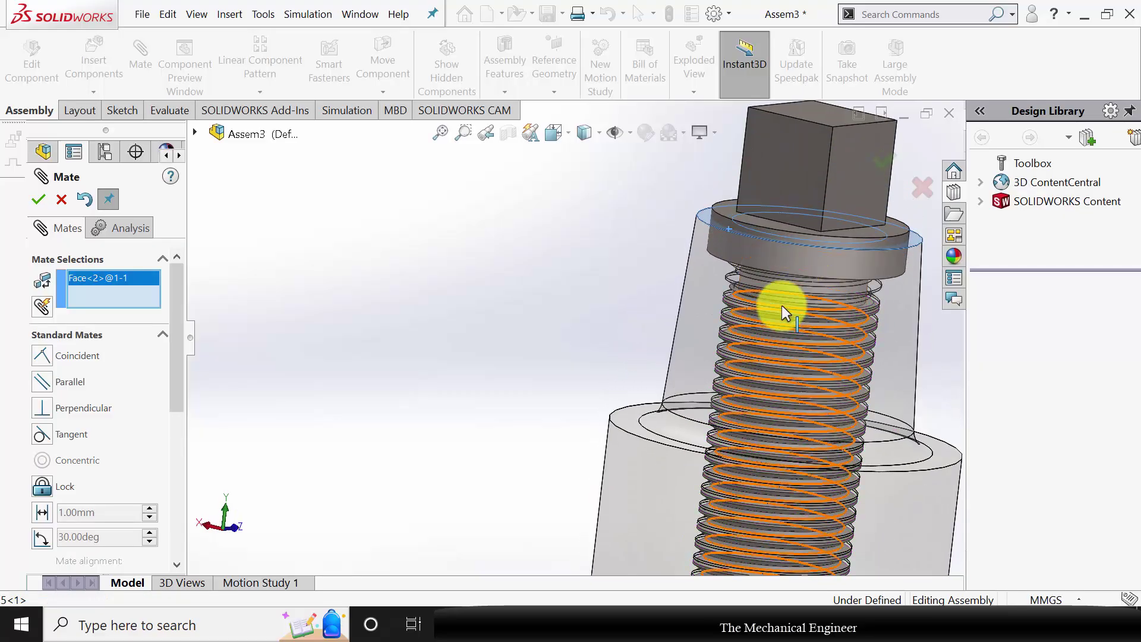
middle_click_drag(782, 305, 797, 249)
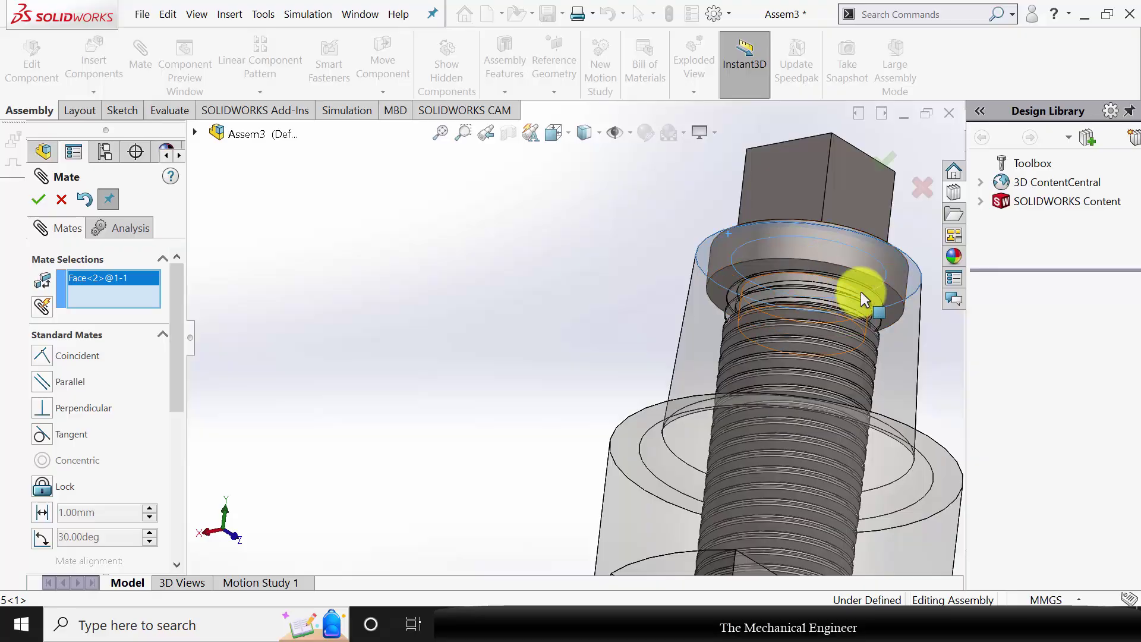
scroll(865, 281, "down", 5)
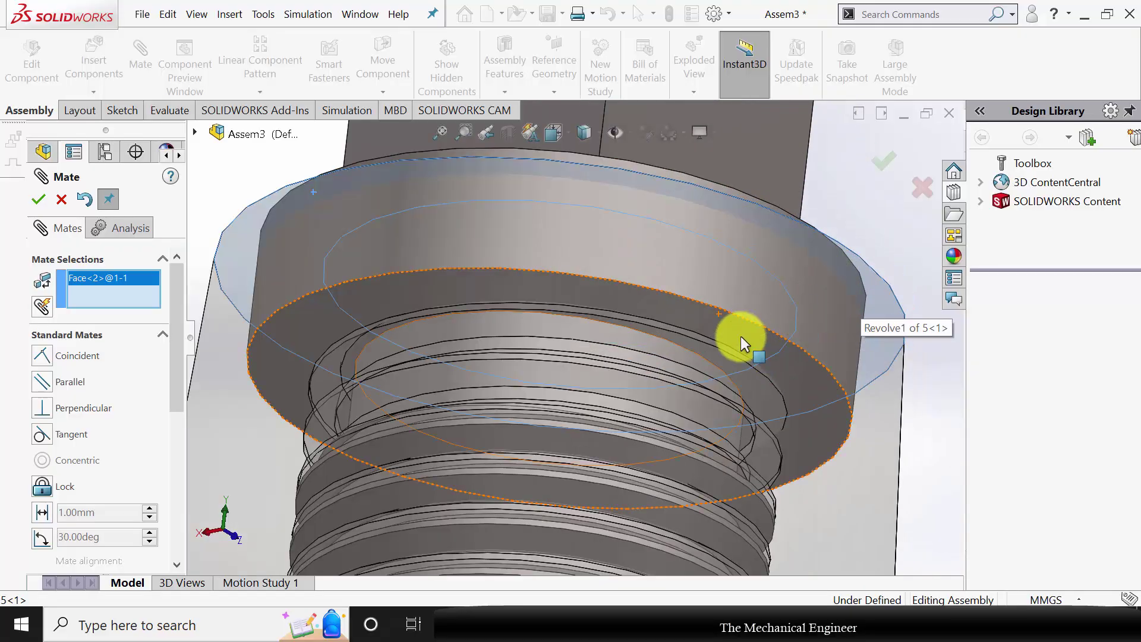
left_click(739, 332)
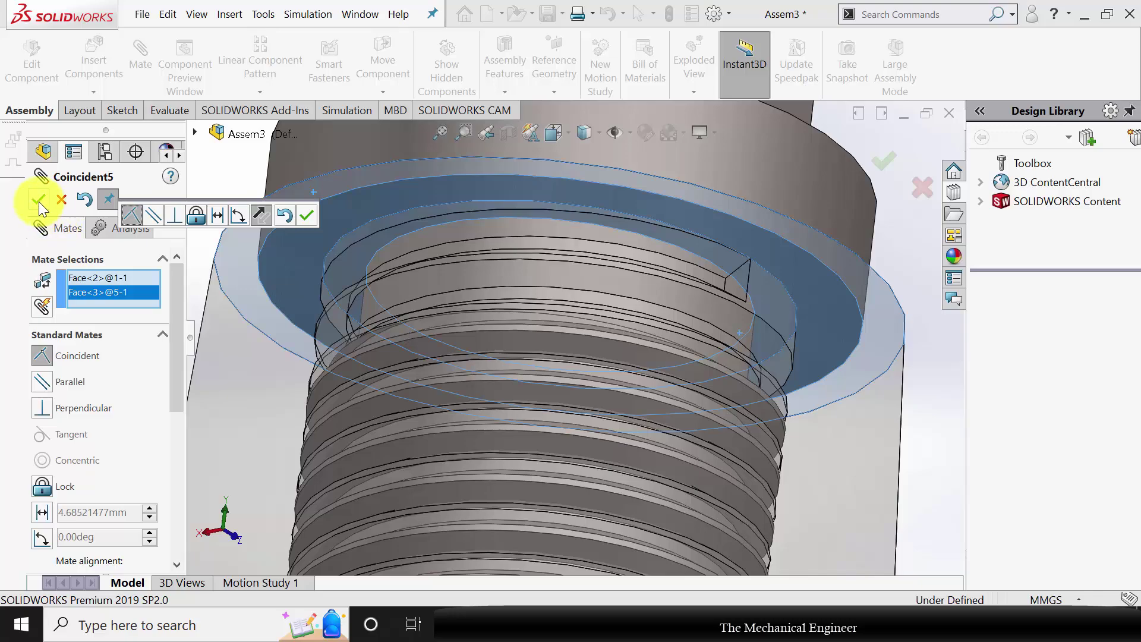
left_click(43, 513)
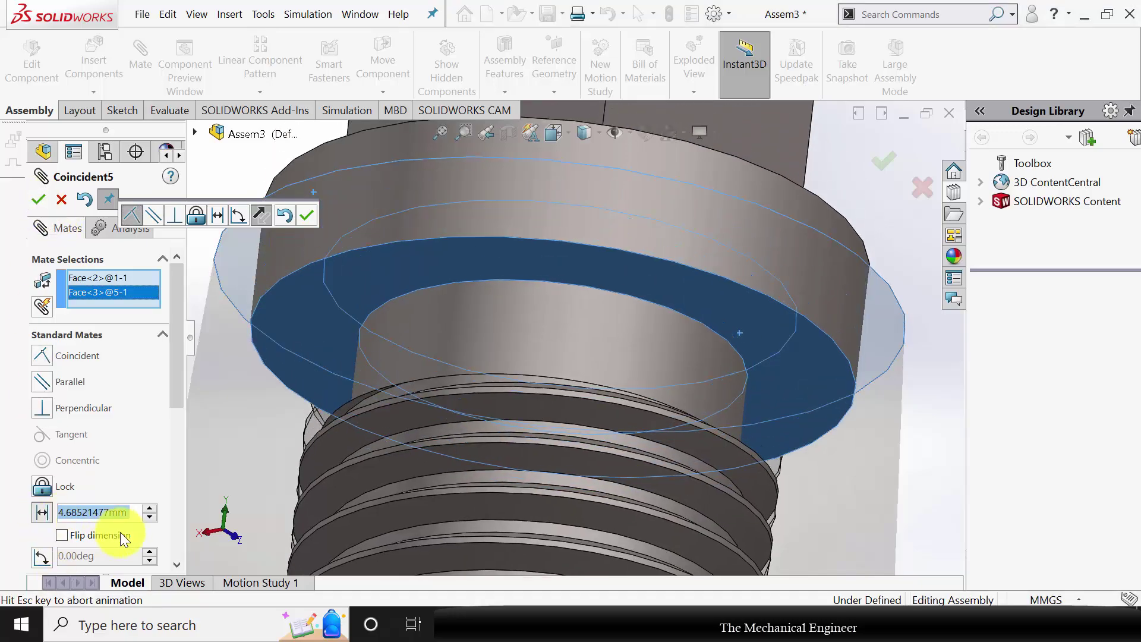
left_click(121, 533)
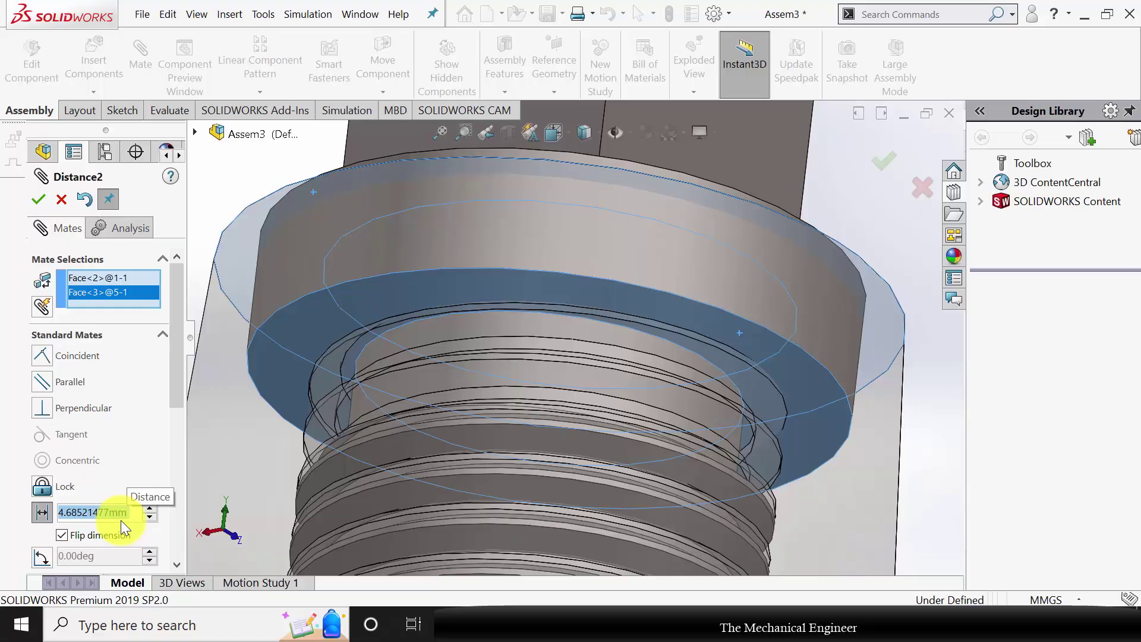
type("5")
key("Return")
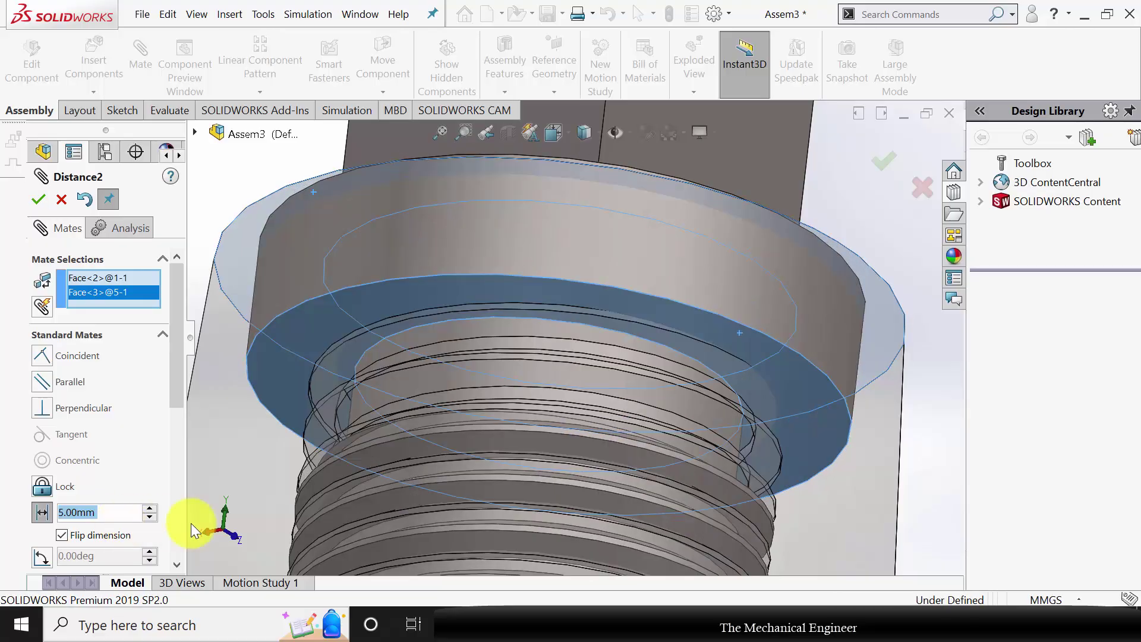
Step: Reverse the distance mate's direction so part 5's collar sits above part 1's top face, and finish mating
scroll(667, 420, "down", 5)
middle_click_drag(636, 471, 468, 373)
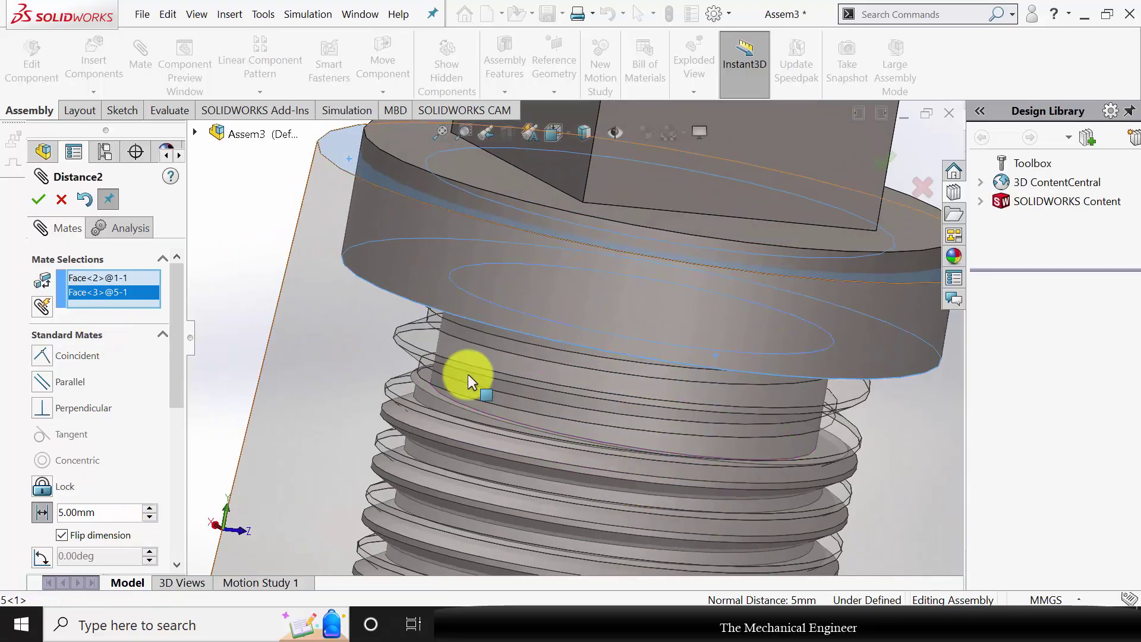
scroll(446, 331, "up", 2)
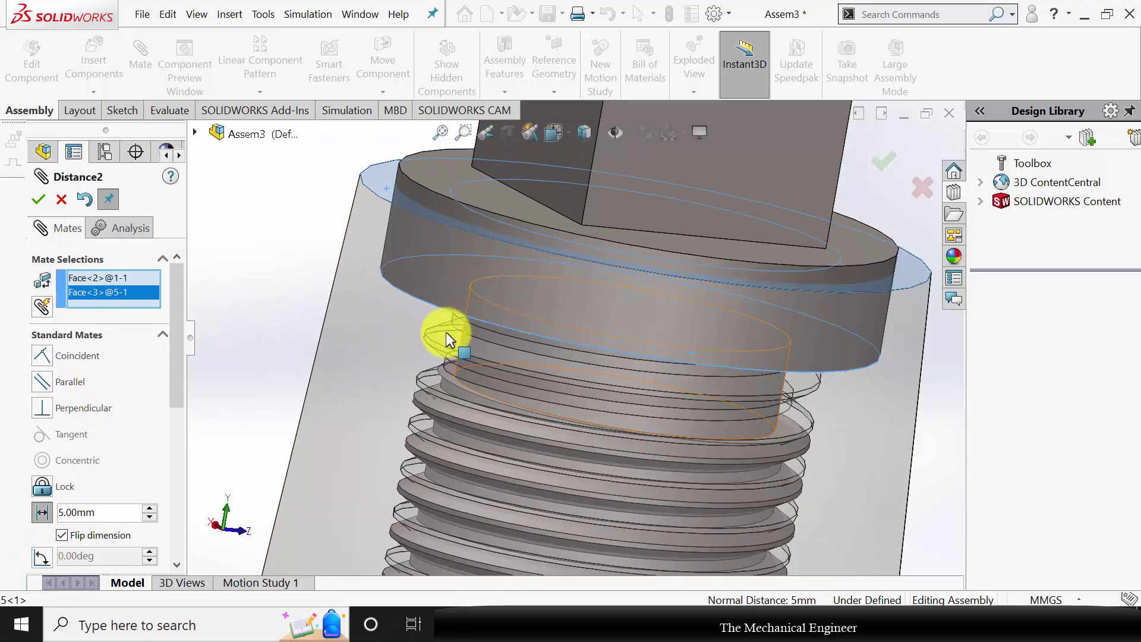
scroll(445, 331, "up", 1)
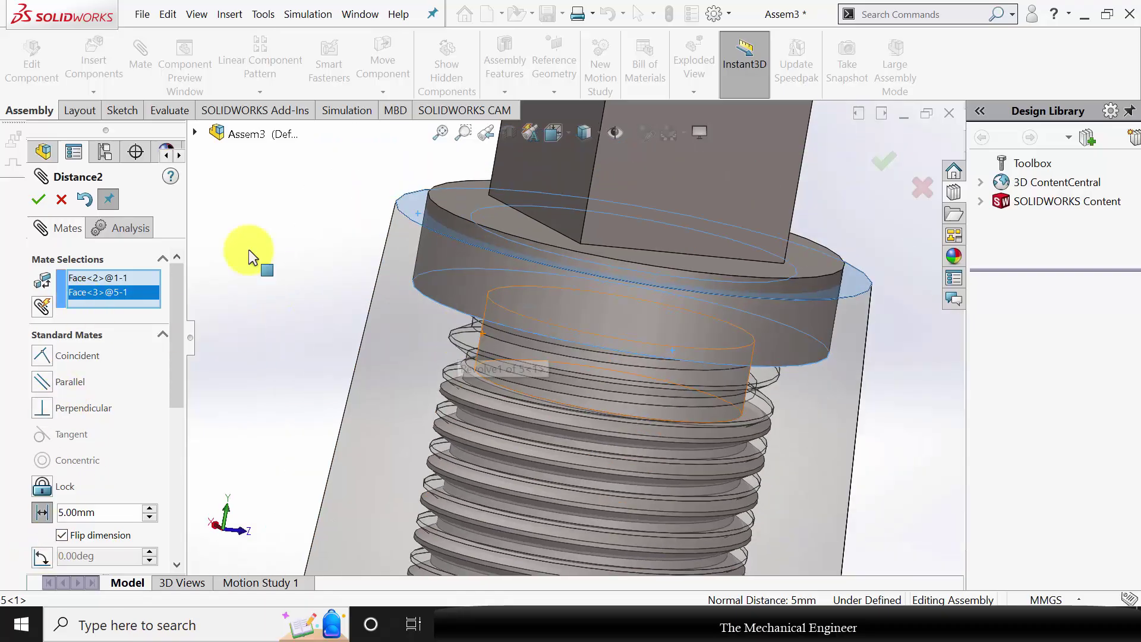
left_click(62, 535)
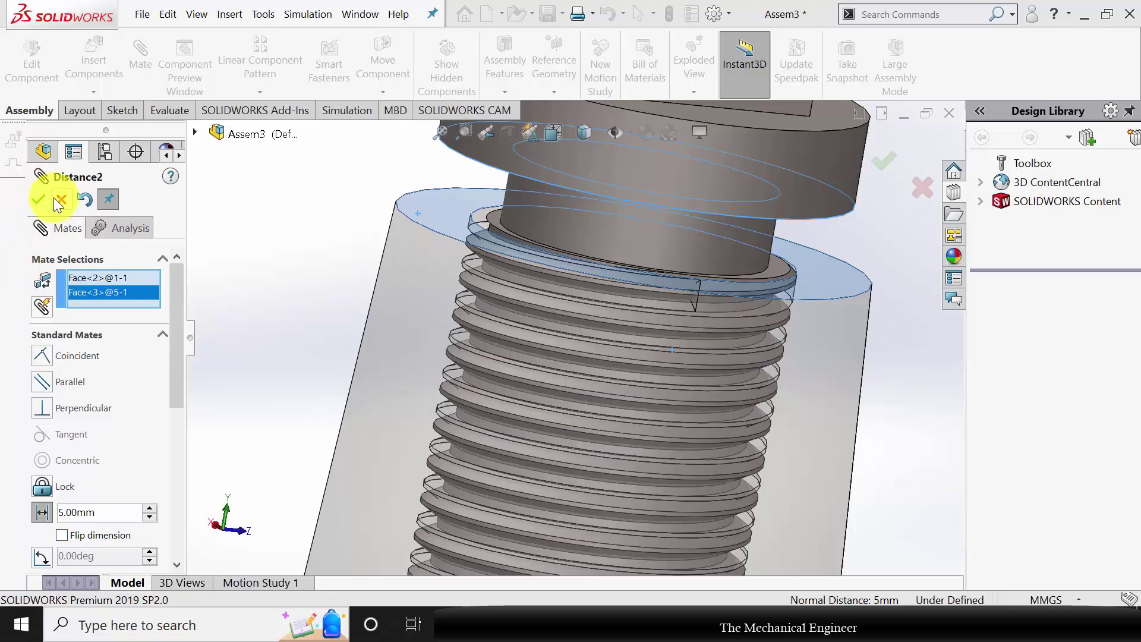
left_click(39, 202)
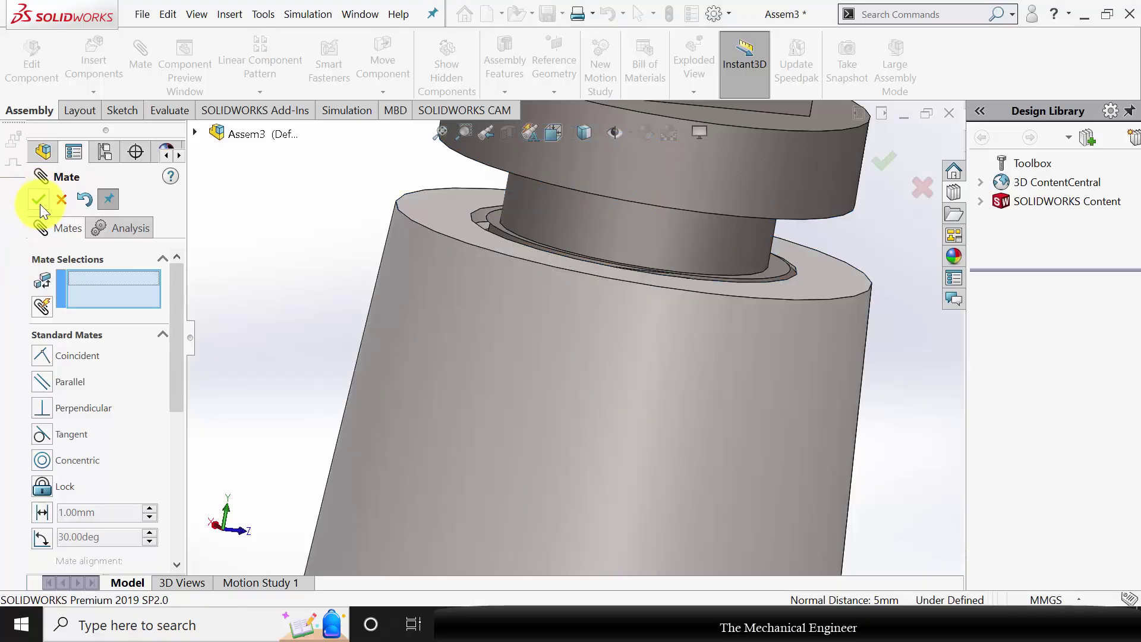
left_click(37, 202)
scroll(543, 308, "up", 5)
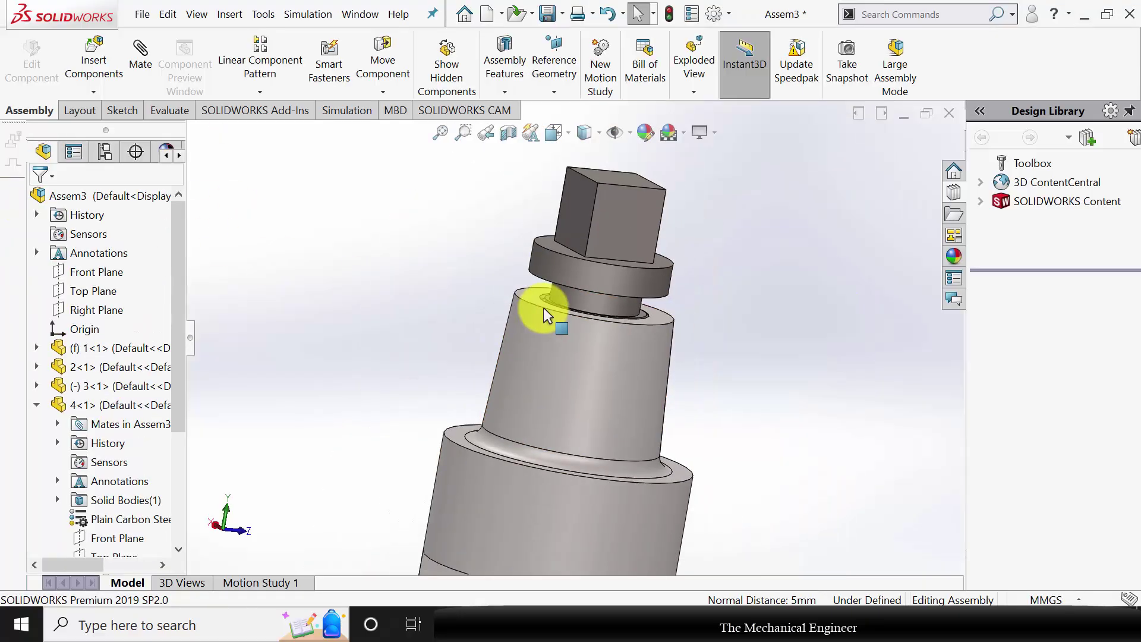
middle_click_drag(598, 446, 632, 476)
scroll(625, 443, "down", 5)
scroll(623, 440, "up", 3)
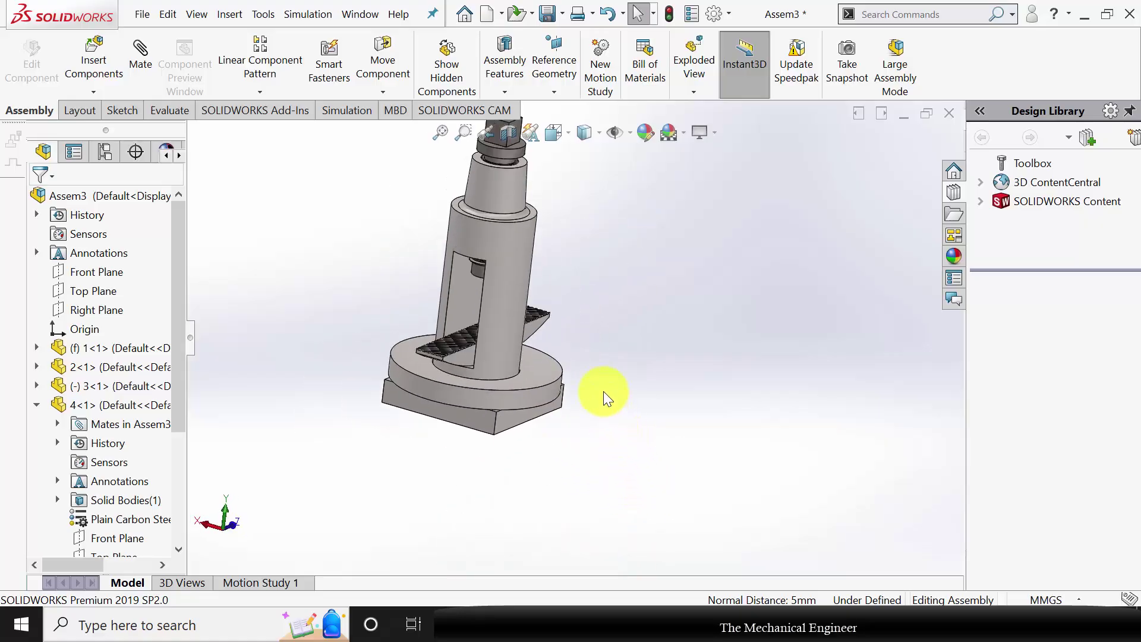
middle_click_drag(603, 391, 565, 387)
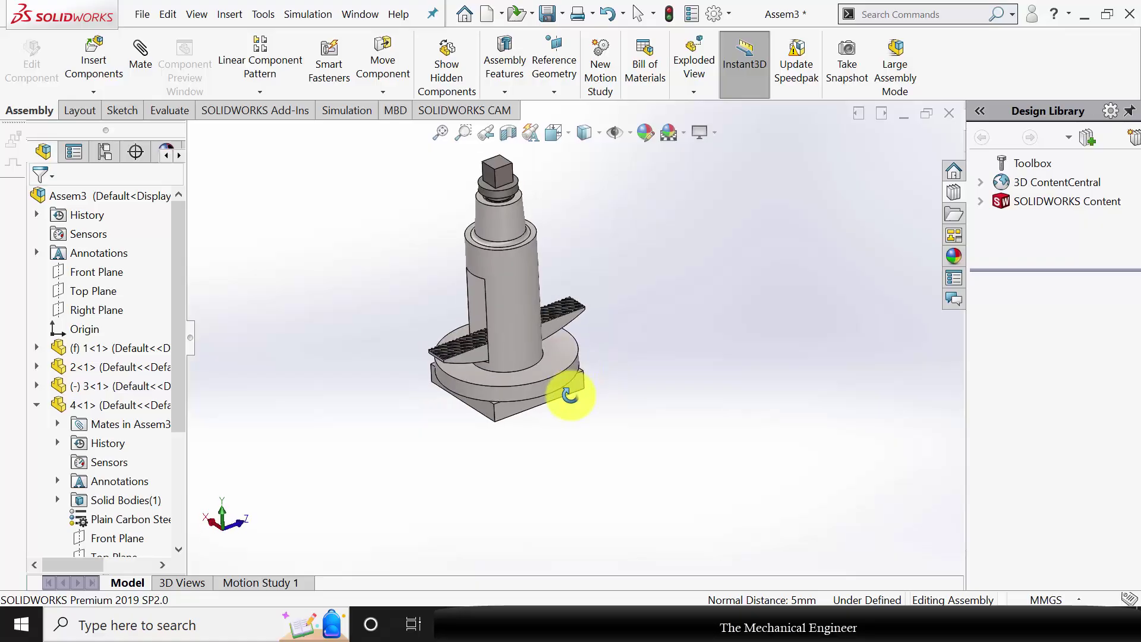